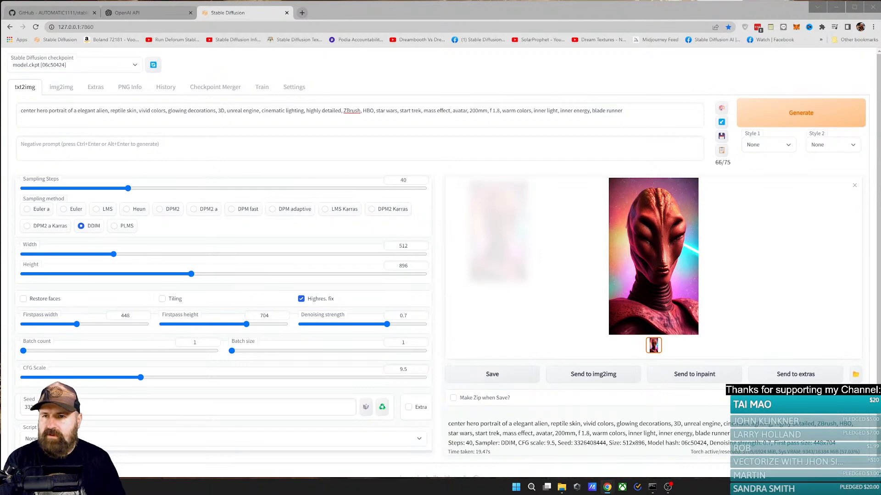
# Step: Open YouTube in a new browser tab, go to the account's own channel page and look through its uploads
pyautogui.click(302, 13)
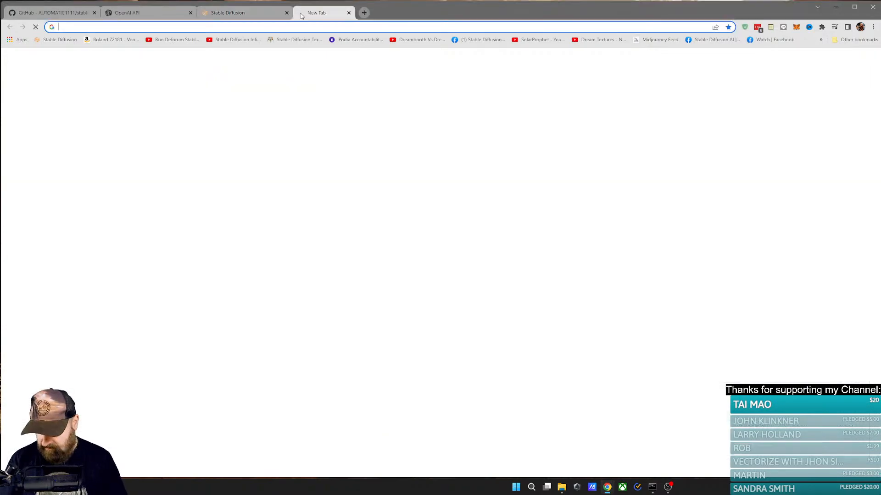
pyautogui.write('youtube.com')
pyautogui.press('Return')
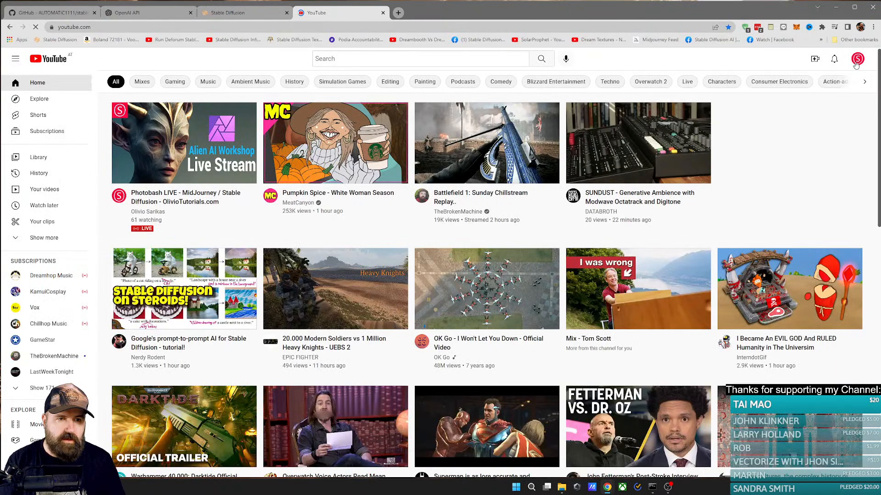
pyautogui.click(857, 58)
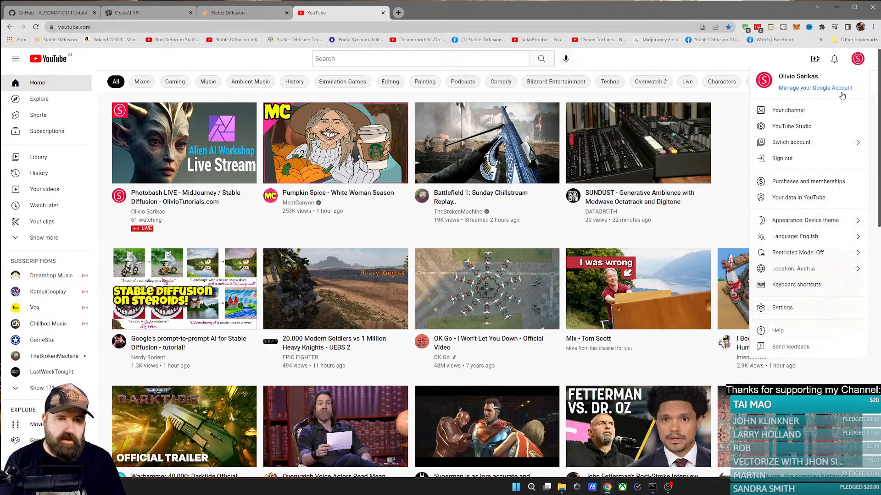
pyautogui.click(797, 113)
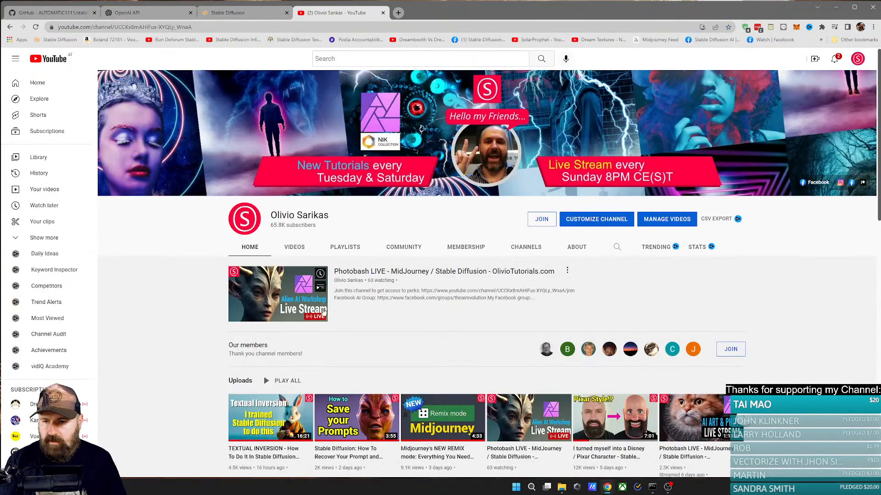
pyautogui.scroll(-3, 202, 337)
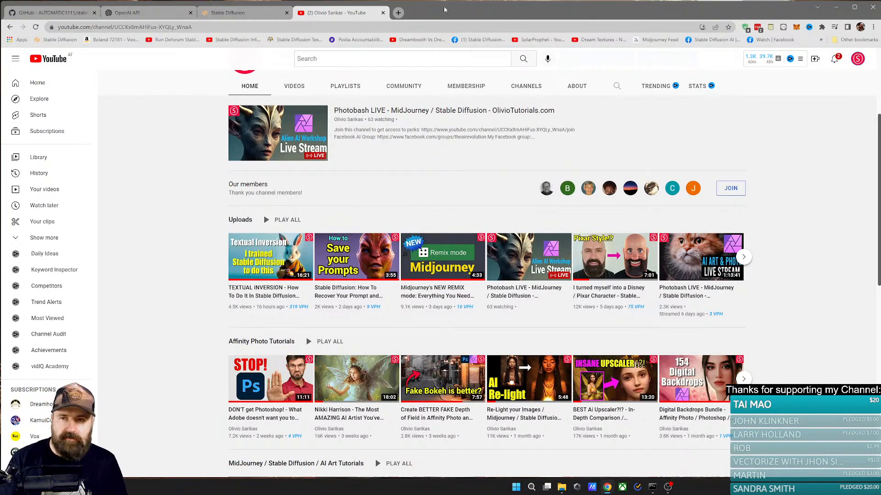
# Step: Open Discord in another new browser tab
pyautogui.click(400, 13)
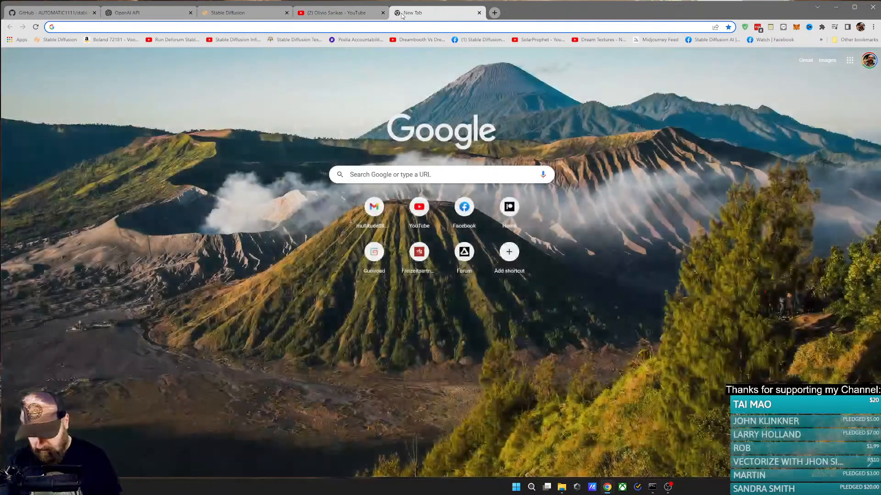
pyautogui.write('dis')
pyautogui.press('Return')
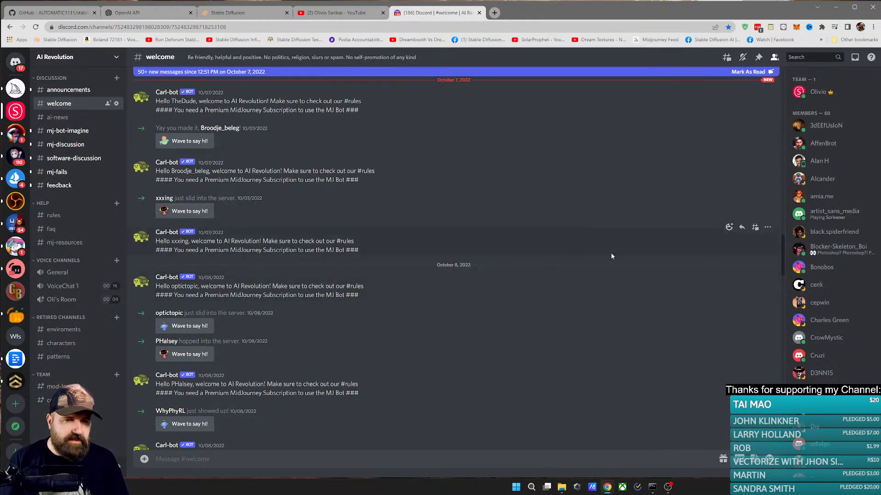
# Step: Look through the AI Revolution server's member list and the messages in its welcome channel
pyautogui.scroll(-6, 846, 278)
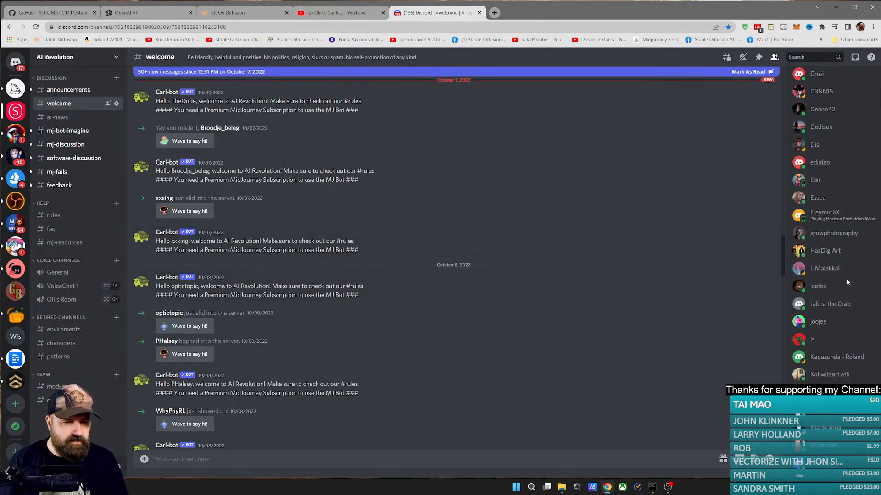
pyautogui.scroll(6, 847, 274)
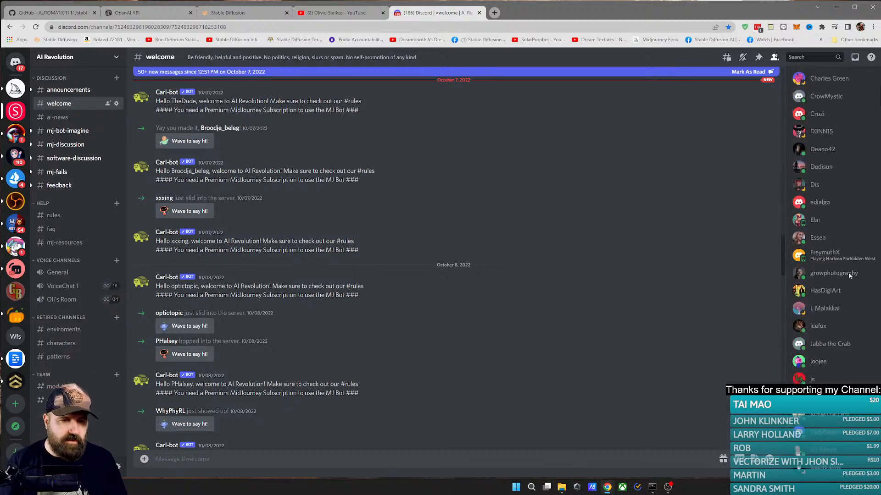
pyautogui.scroll(-4, 851, 275)
pyautogui.scroll(4, 856, 260)
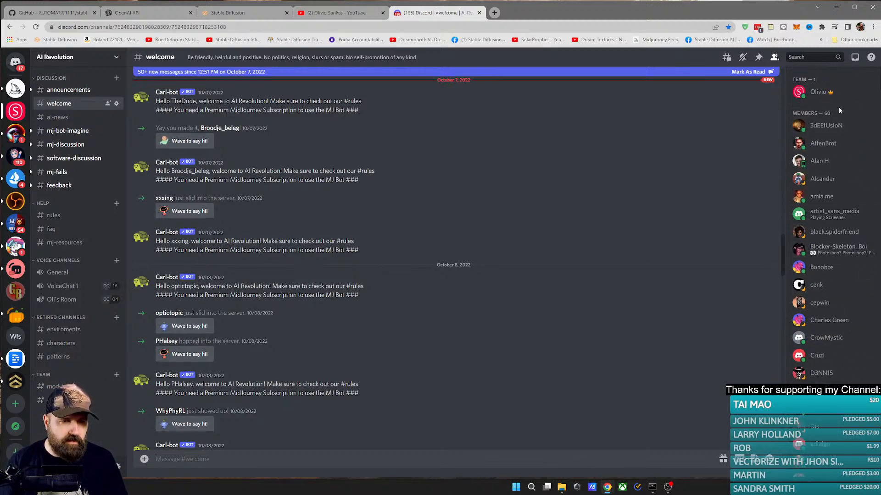
pyautogui.scroll(-7, 836, 371)
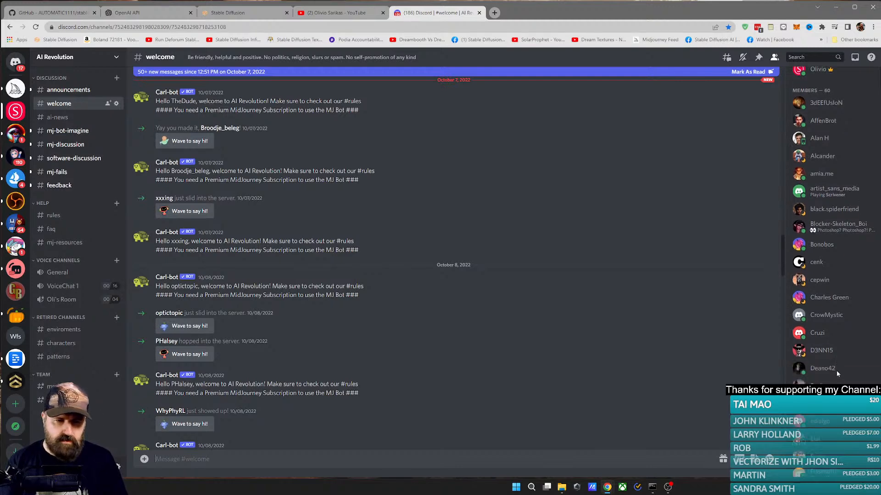
pyautogui.scroll(-5, 839, 371)
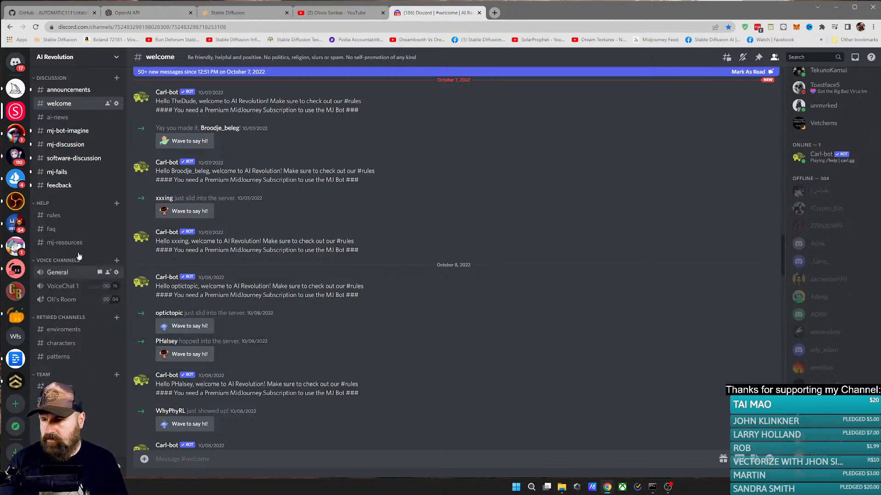
pyautogui.scroll(5, 202, 237)
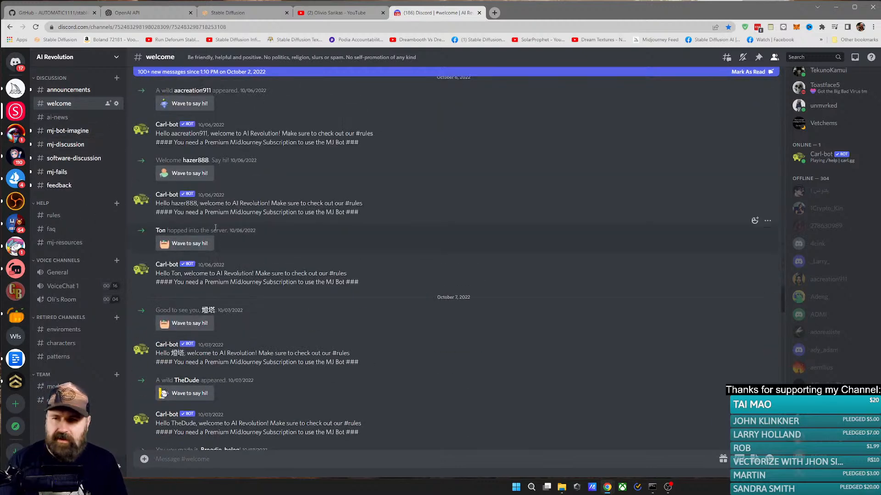
pyautogui.scroll(-5, 215, 227)
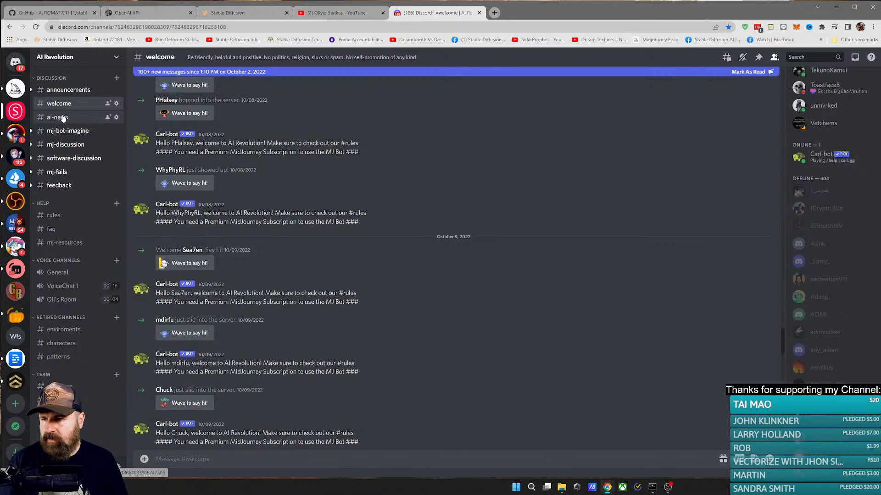
# Step: Open the direct messages with Midjourney Bot and enlarge the image of the rabbit holding a lamp
pyautogui.click(16, 64)
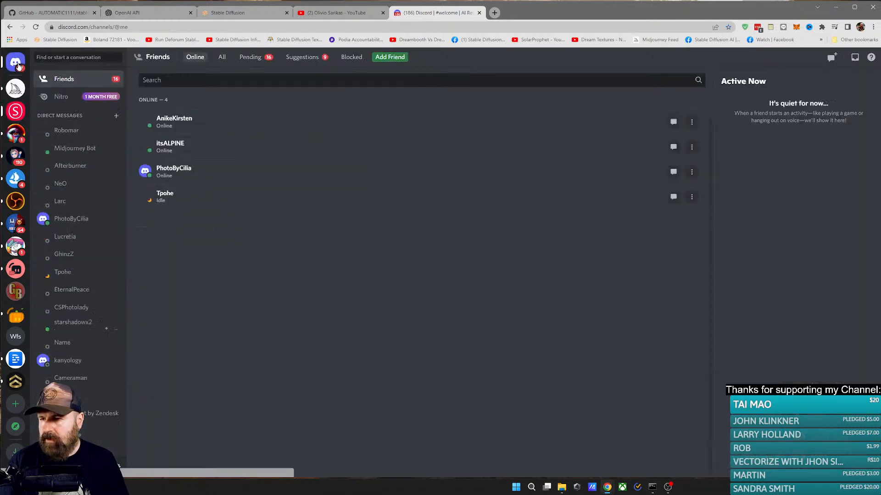
pyautogui.click(71, 149)
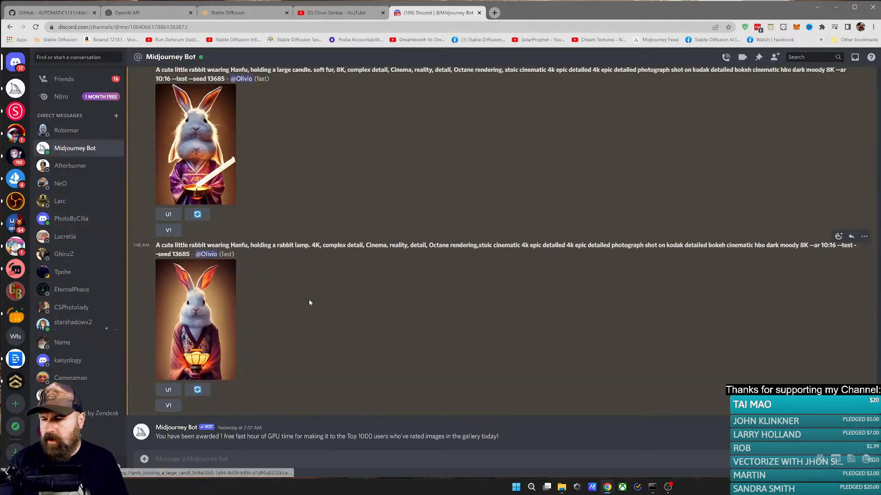
pyautogui.click(220, 312)
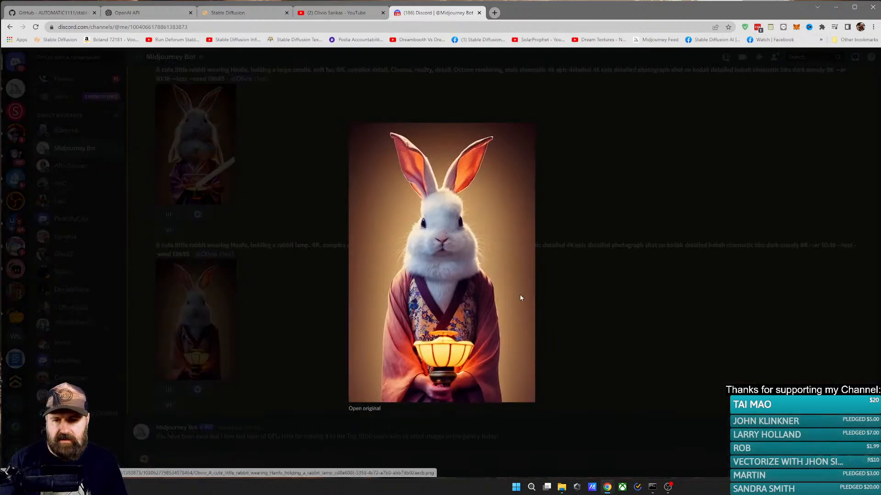
# Step: Open the enlarged rabbit lamp image in its own browser tab and examine its details up close
pyautogui.rightClick(477, 241)
pyautogui.click(494, 250)
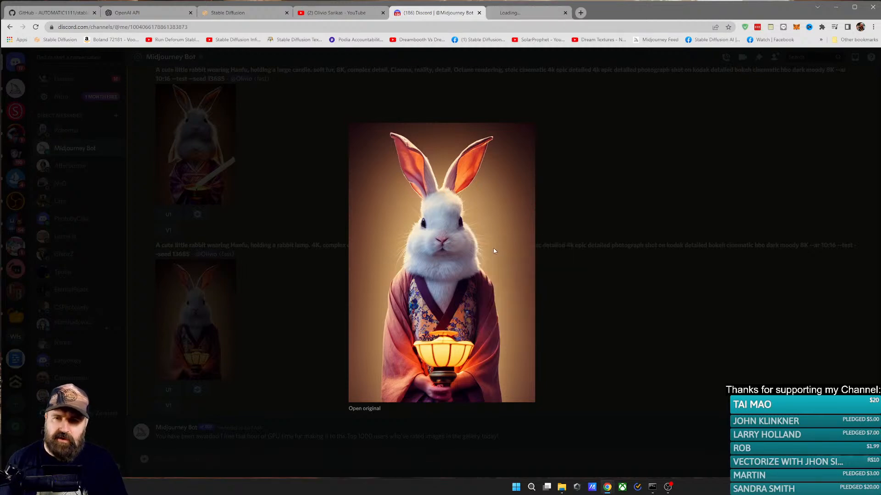
pyautogui.hotkey('ctrl', 'Tab')
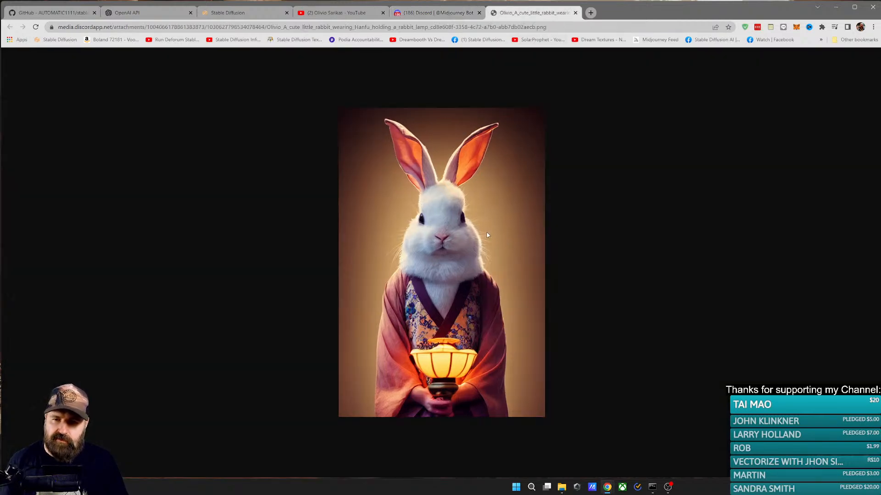
pyautogui.scroll(4, 458, 241)
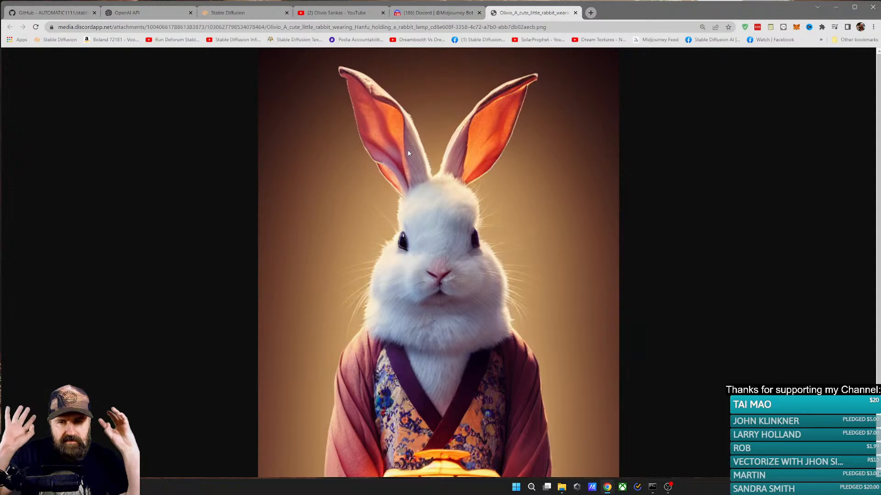
pyautogui.scroll(-1, 432, 236)
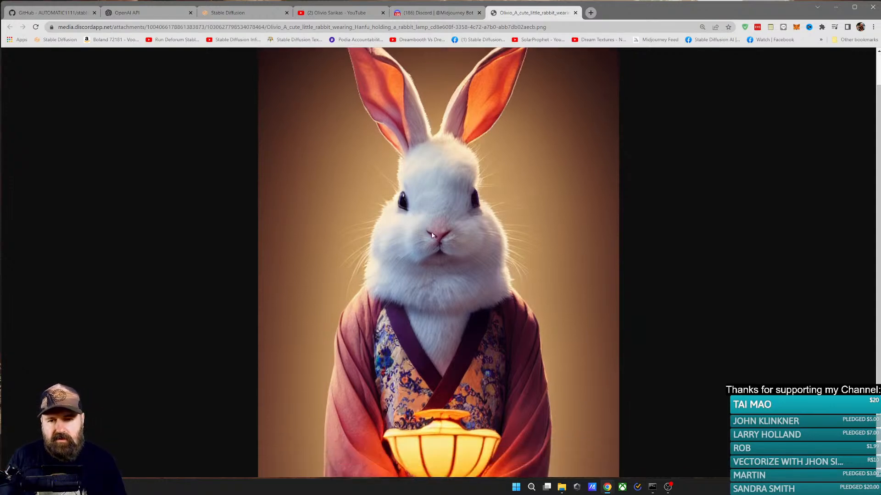
pyautogui.scroll(-2, 431, 238)
pyautogui.scroll(1, 431, 238)
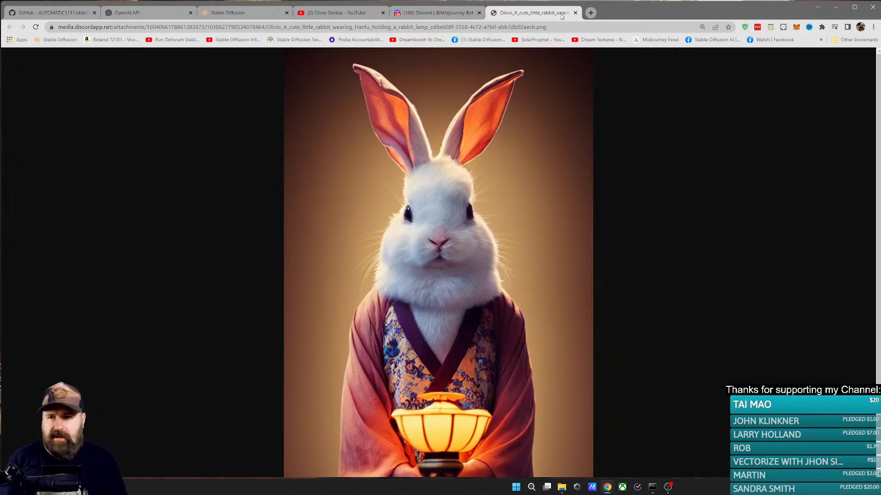
# Step: Return to Discord, close the image preview and bring up the people invitation for the AI Revolution server
pyautogui.click(430, 14)
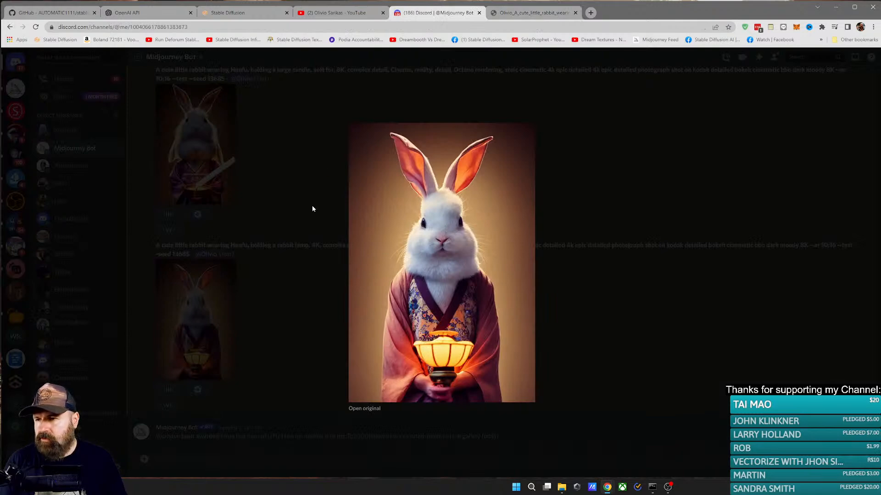
pyautogui.click(312, 209)
pyautogui.click(16, 115)
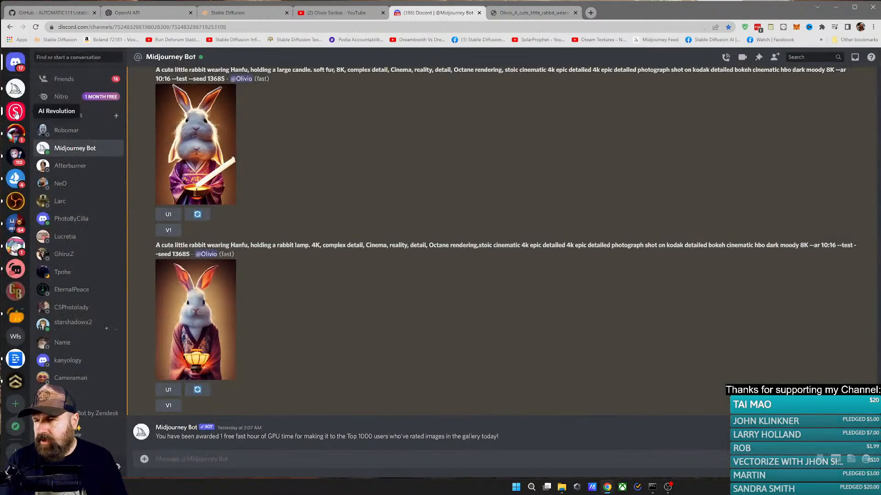
pyautogui.click(79, 58)
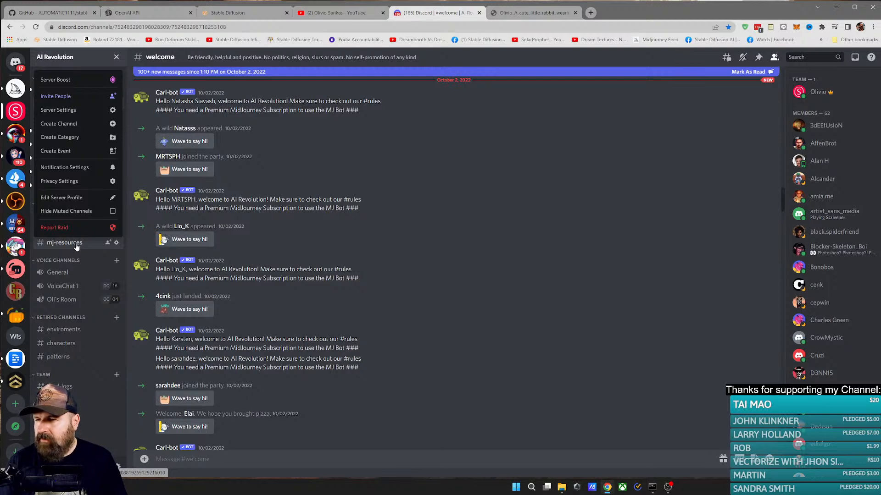
pyautogui.click(105, 99)
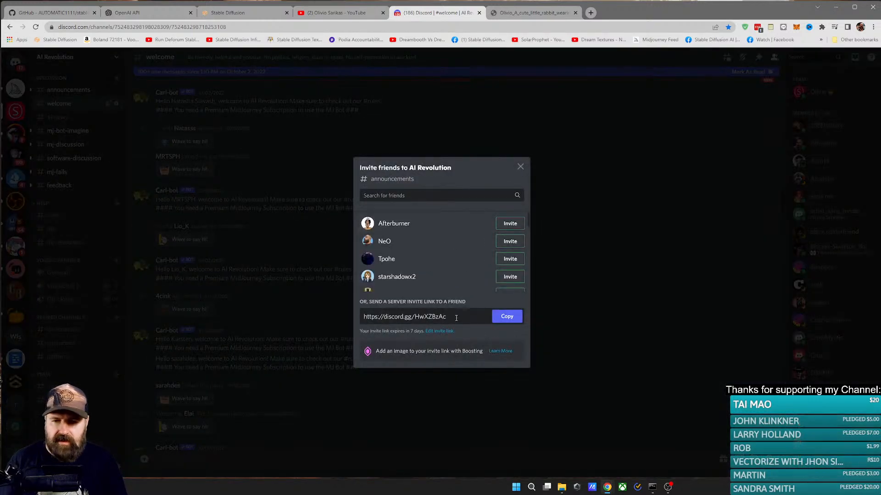
# Step: Generate a new server invite link that expires Never, copy it and close the invitation dialog
pyautogui.click(441, 331)
pyautogui.click(429, 229)
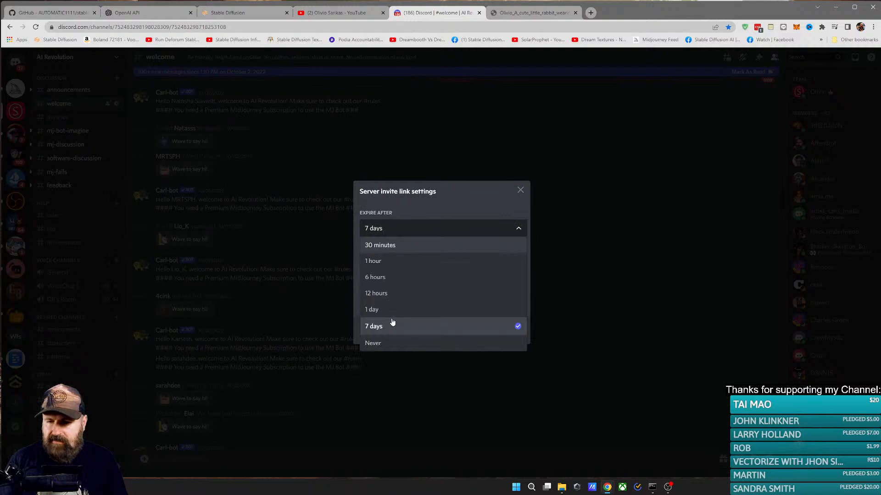
pyautogui.click(372, 342)
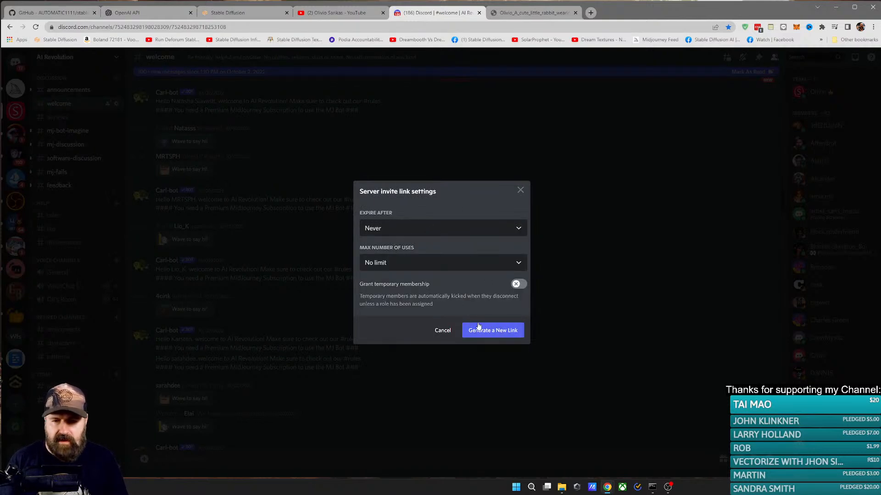
pyautogui.click(489, 333)
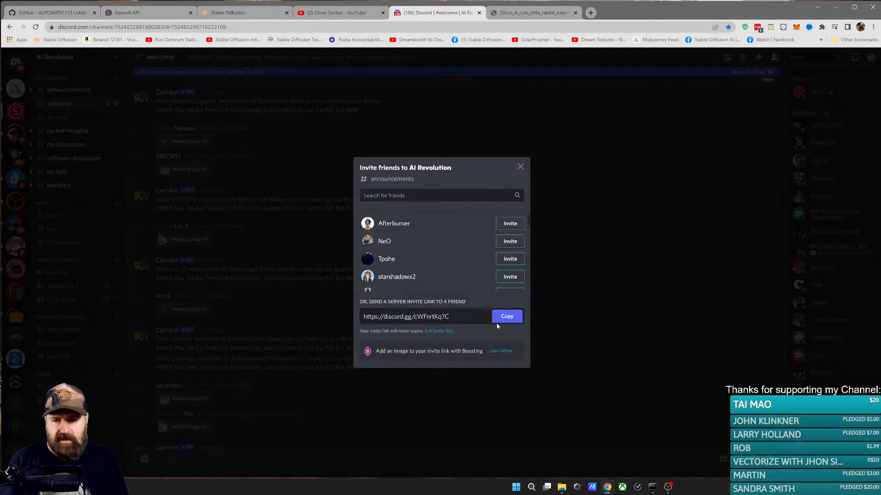
pyautogui.click(500, 320)
pyautogui.click(520, 167)
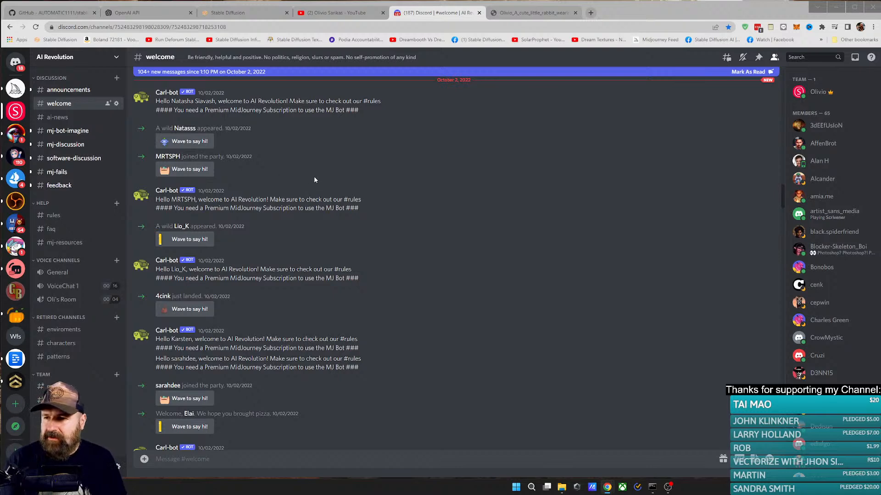
# Step: Go back to the Midjourney Bot conversation and request variations (V1) of the rabbit lamp image
pyautogui.click(17, 62)
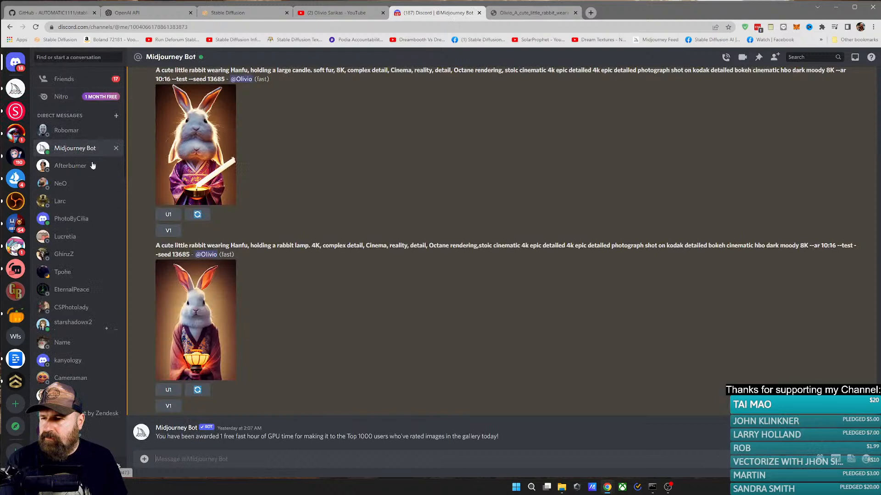
pyautogui.click(516, 13)
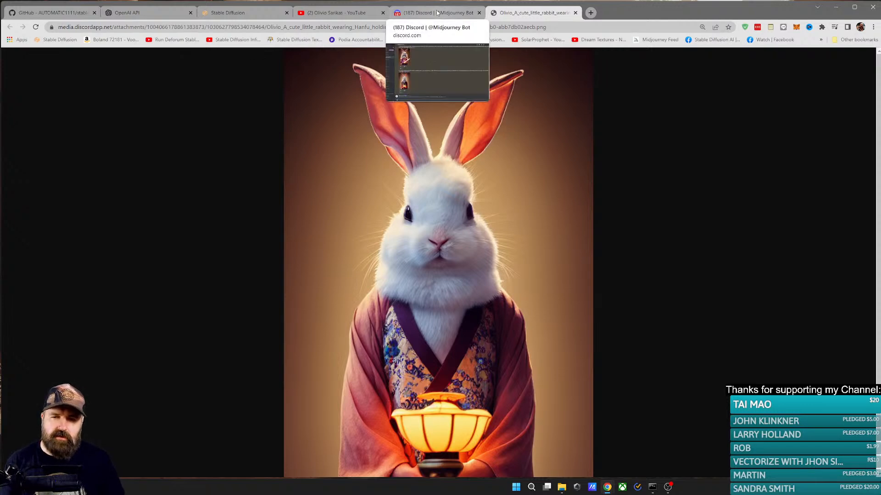
pyautogui.click(452, 13)
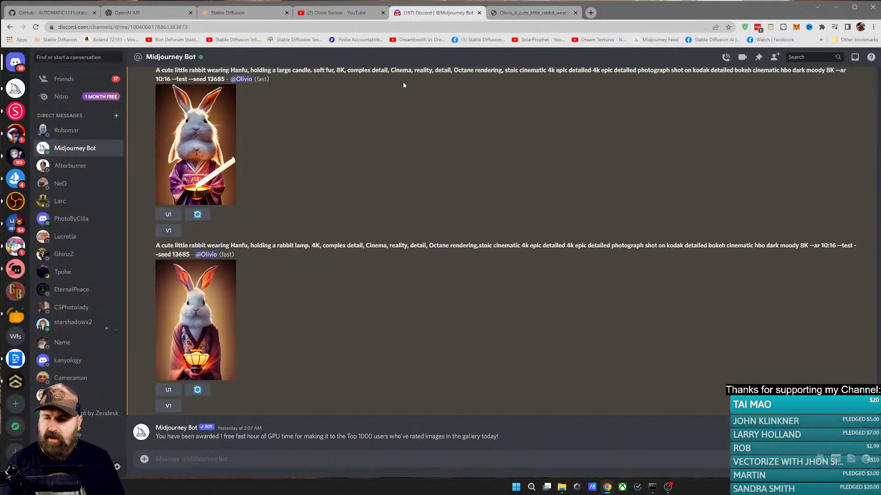
pyautogui.click(175, 407)
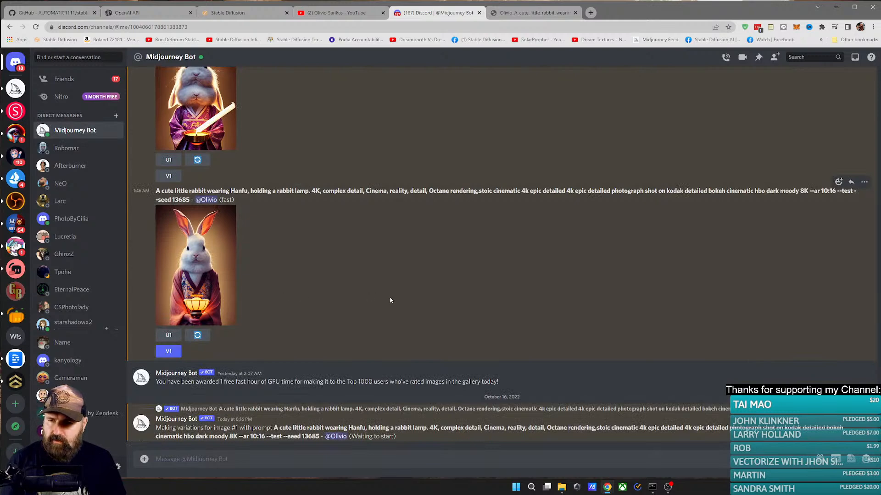
# Step: Enlarge the image of the rabbit holding a large candle in the Midjourney Bot conversation
pyautogui.click(232, 259)
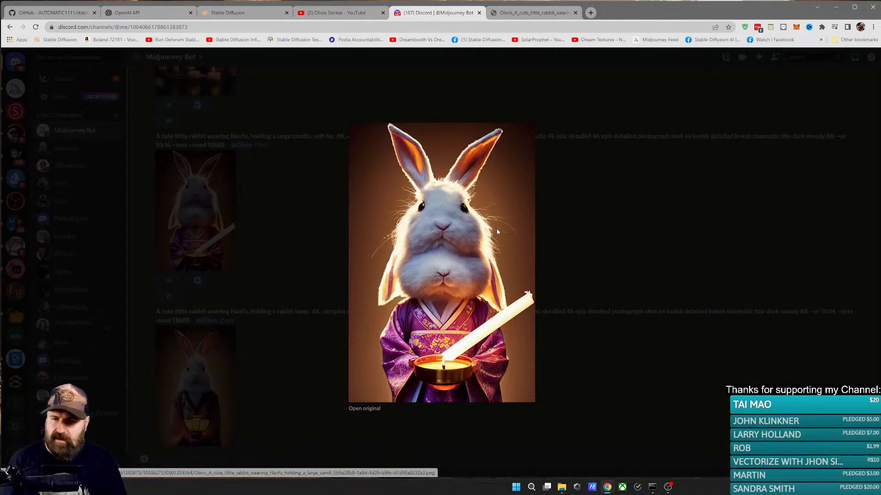
# Step: Compare the earlier rabbit lamp variations and the rabbit with candles by enlarging them one after another in the Midjourney Bot conversation
pyautogui.click(591, 264)
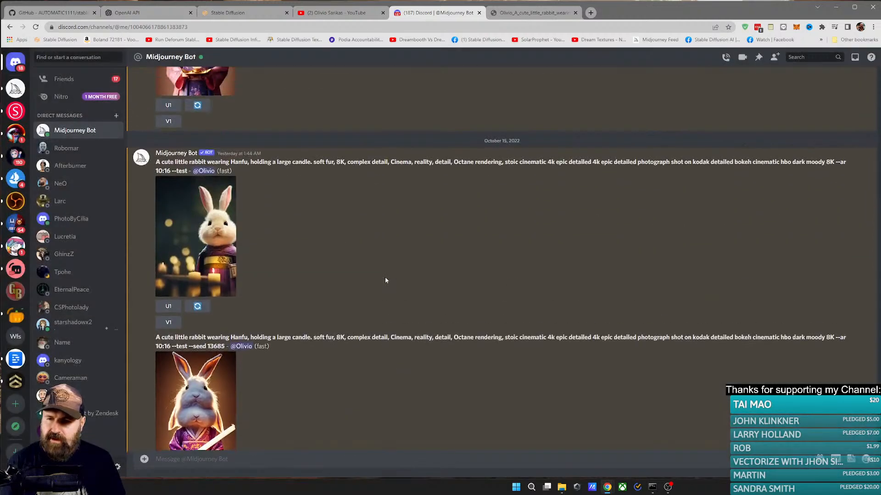
pyautogui.click(210, 248)
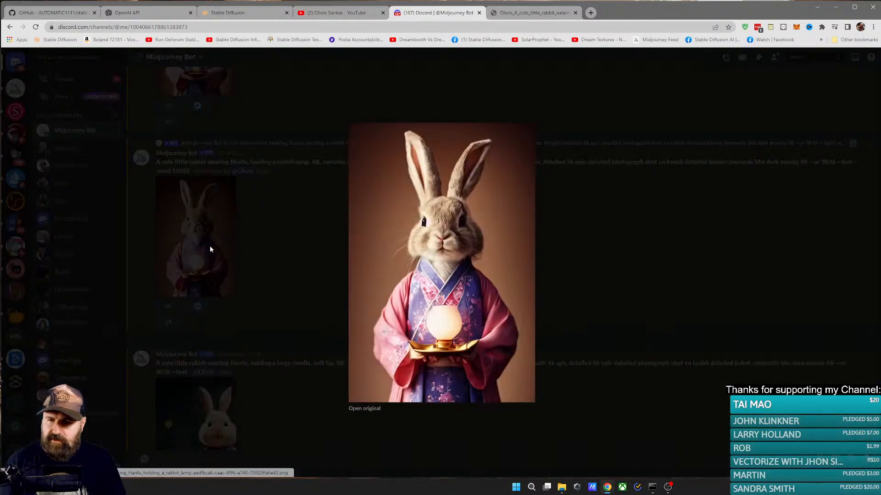
pyautogui.click(210, 247)
pyautogui.click(196, 260)
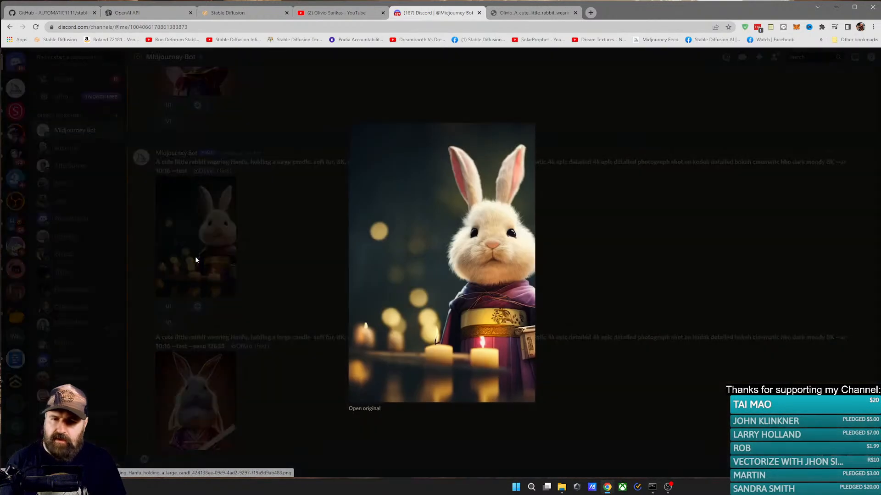
pyautogui.click(195, 259)
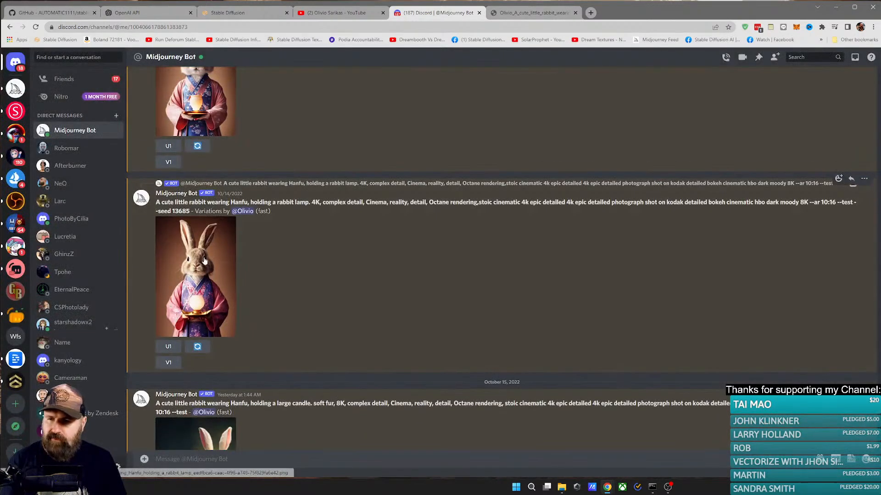
pyautogui.click(204, 261)
pyautogui.click(204, 260)
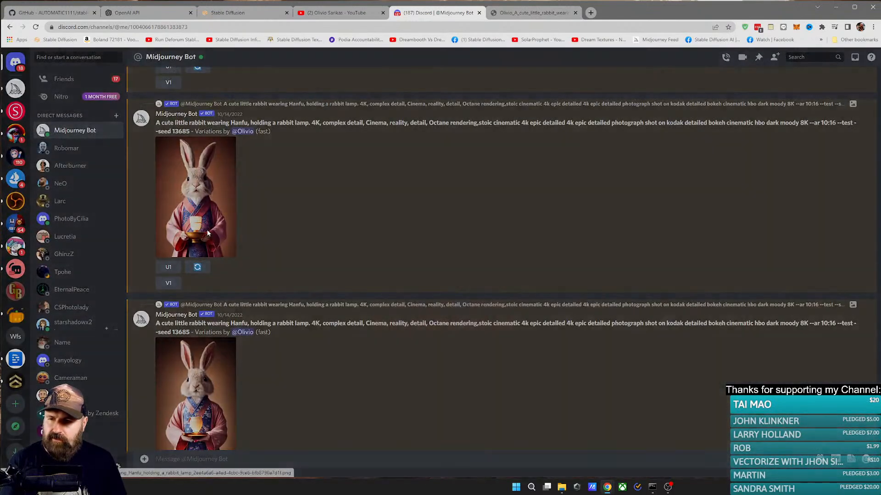
pyautogui.click(206, 232)
pyautogui.click(202, 229)
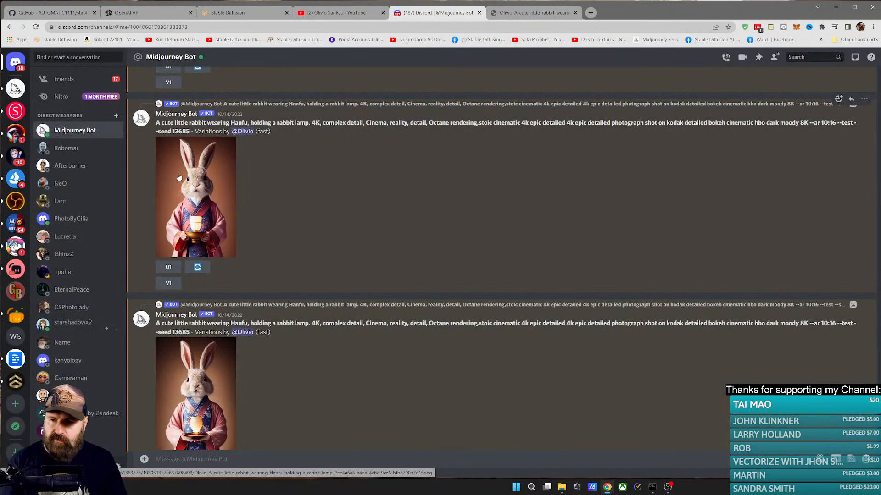
# Step: Highlight the prompt of the newest rabbit lamp variation, enlarge its in-progress image and close the preview
pyautogui.scroll(-10, 215, 253)
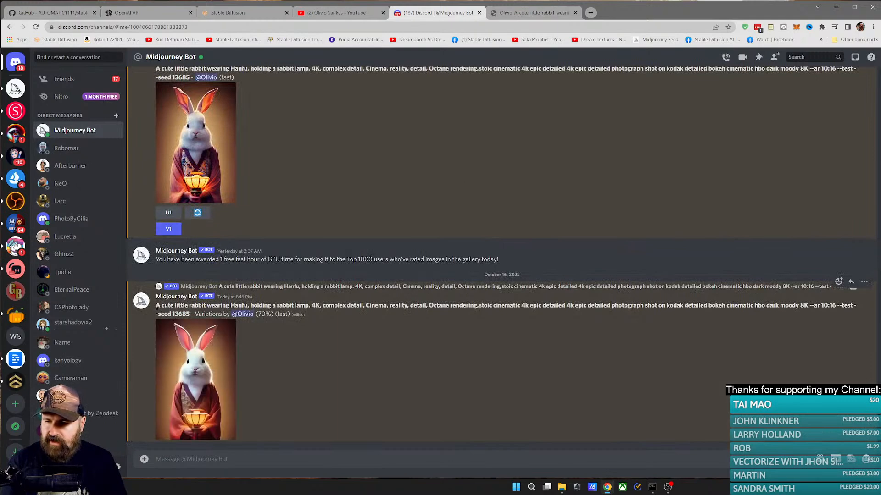
pyautogui.moveTo(155, 308); pyautogui.dragTo(189, 316)
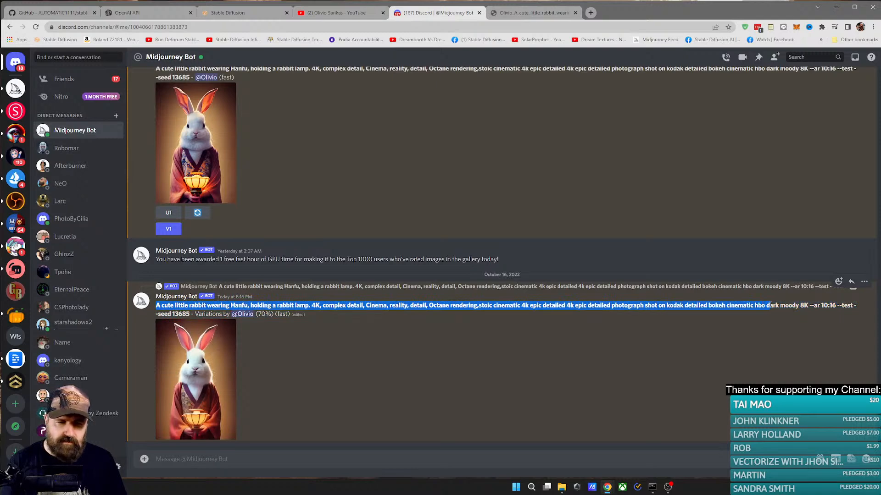
pyautogui.click(371, 361)
pyautogui.click(214, 365)
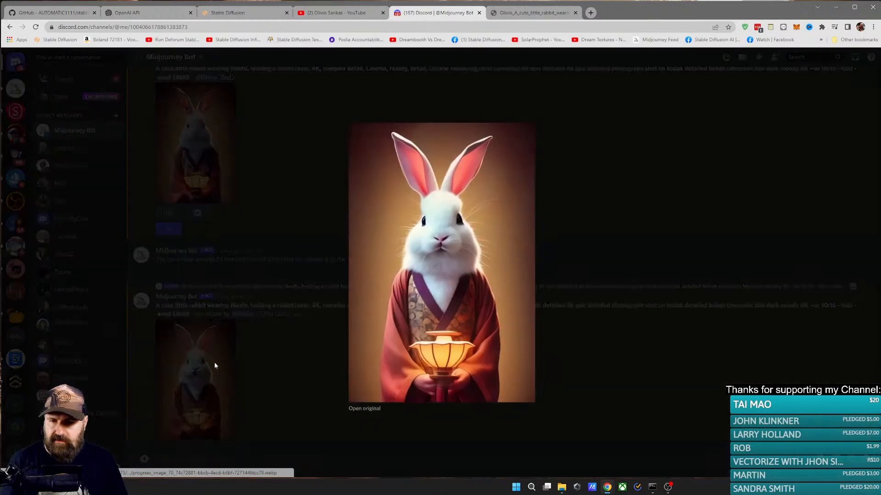
pyautogui.click(215, 365)
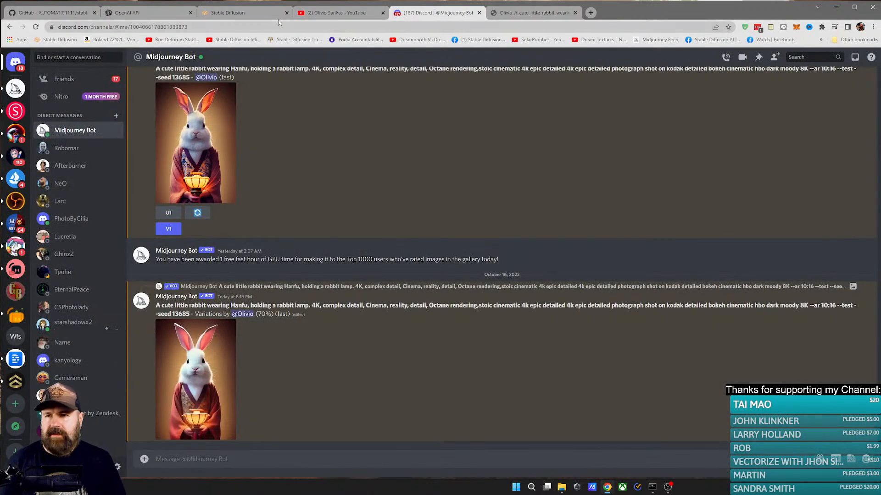
# Step: Switch to the Stable Diffusion web UI, set the Firstpass height to 768 and generate the alien portrait
pyautogui.click(259, 13)
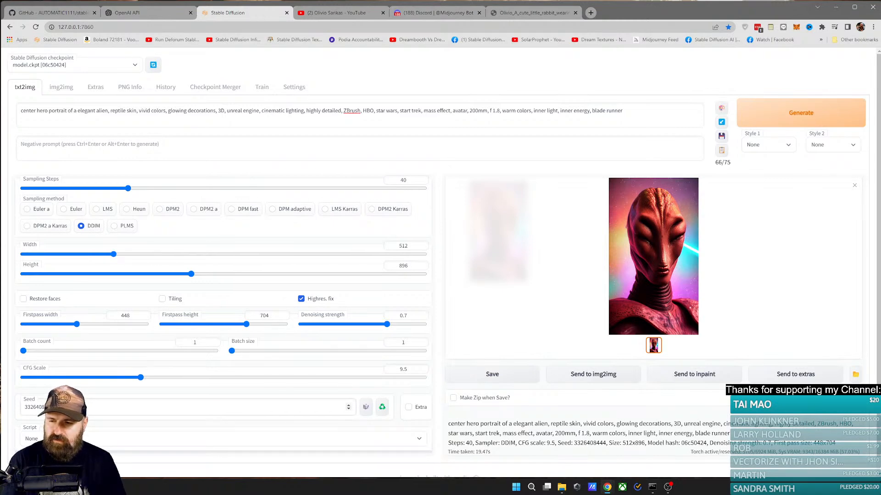
pyautogui.click(152, 407)
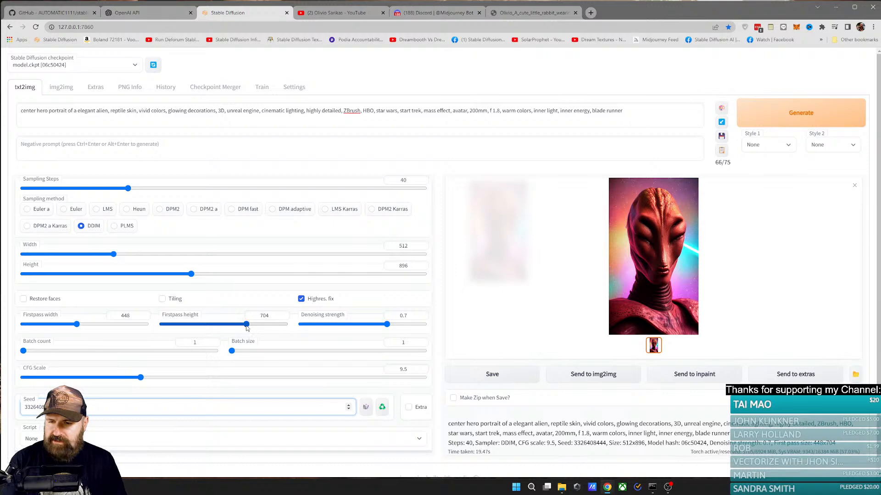
pyautogui.moveTo(246, 325); pyautogui.dragTo(254, 325)
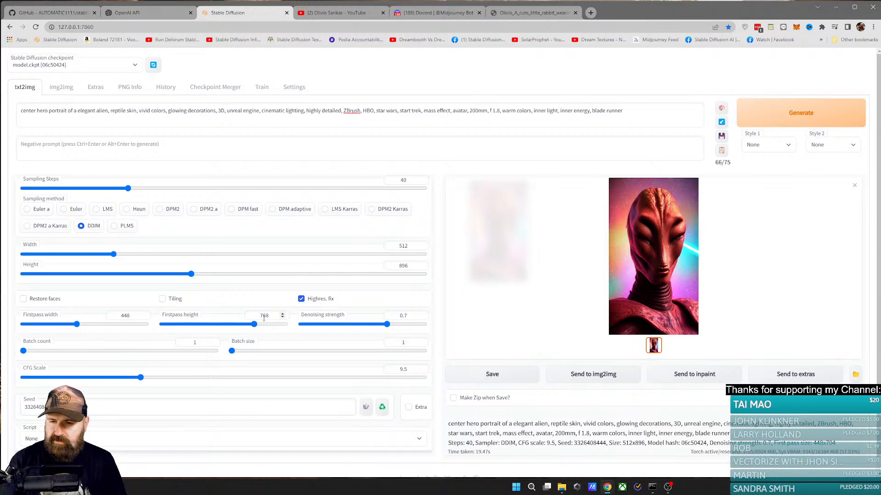
pyautogui.click(771, 123)
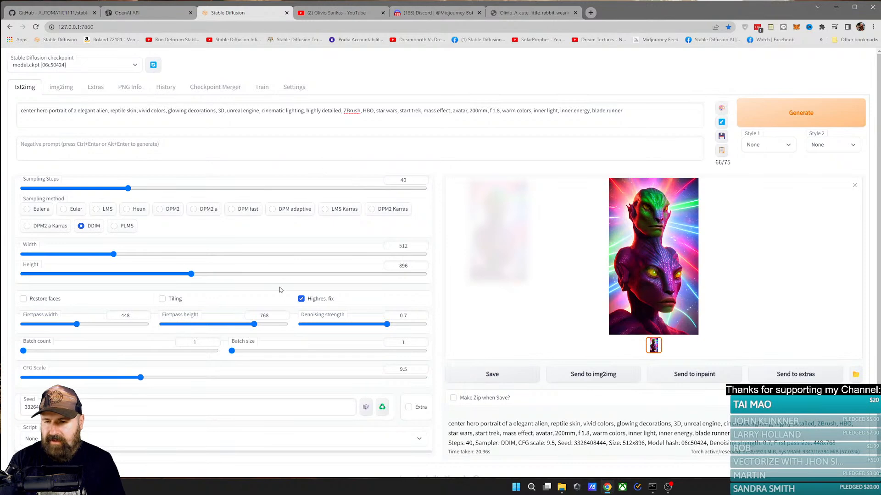
# Step: Set the Firstpass height to 704, regenerate the alien portrait, and view the result enlarged before closing it
pyautogui.moveTo(254, 329); pyautogui.dragTo(247, 329)
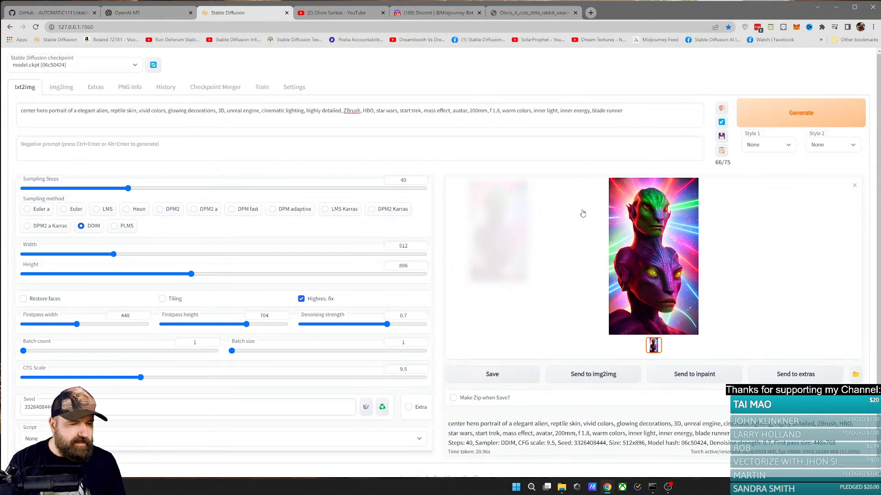
pyautogui.click(793, 120)
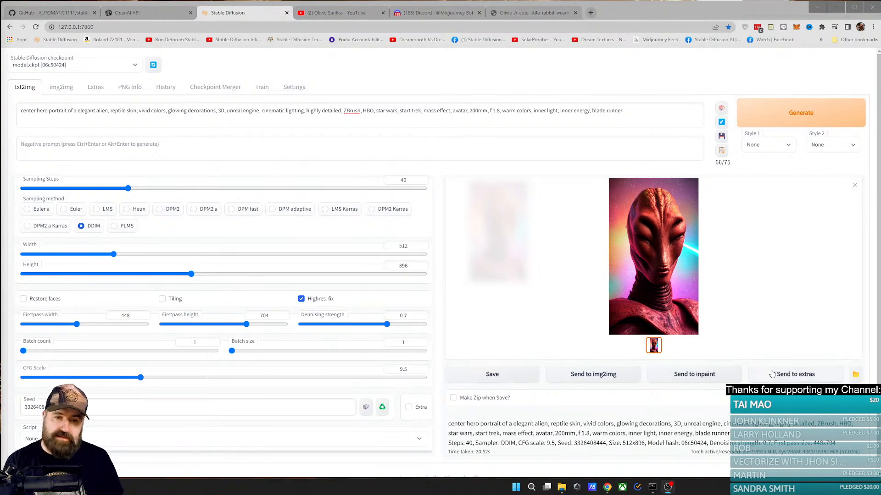
pyautogui.click(682, 256)
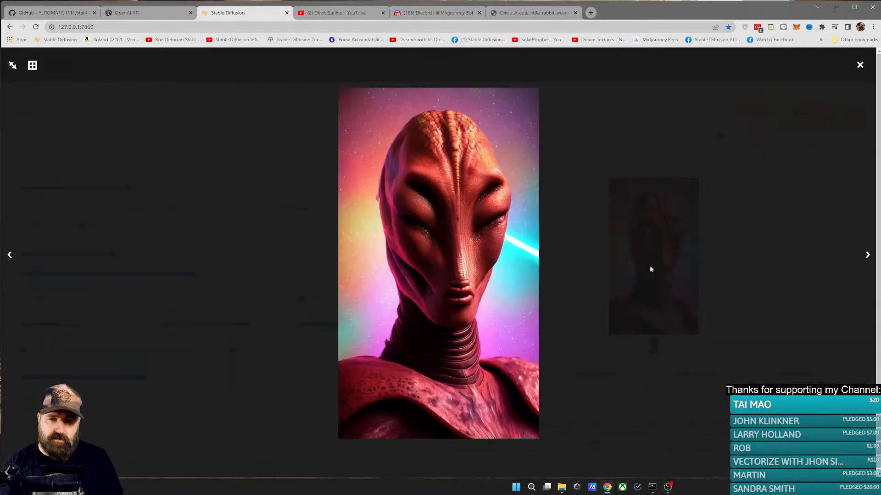
pyautogui.click(664, 197)
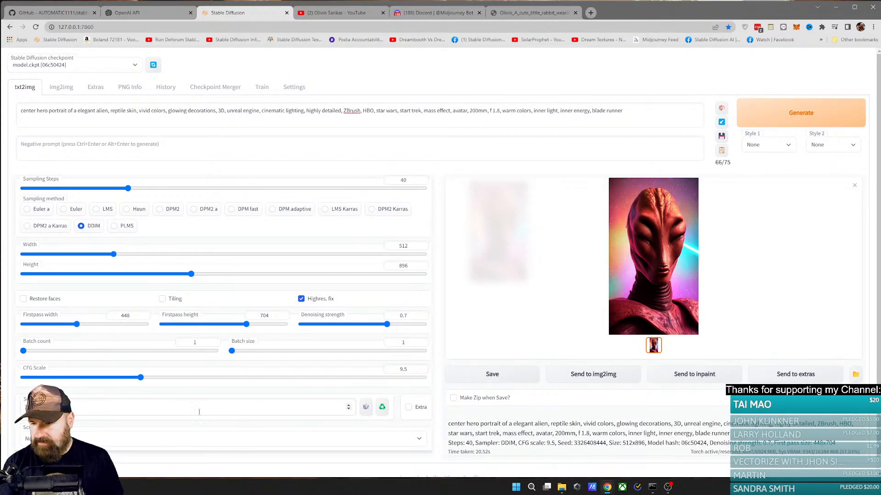
pyautogui.click(81, 408)
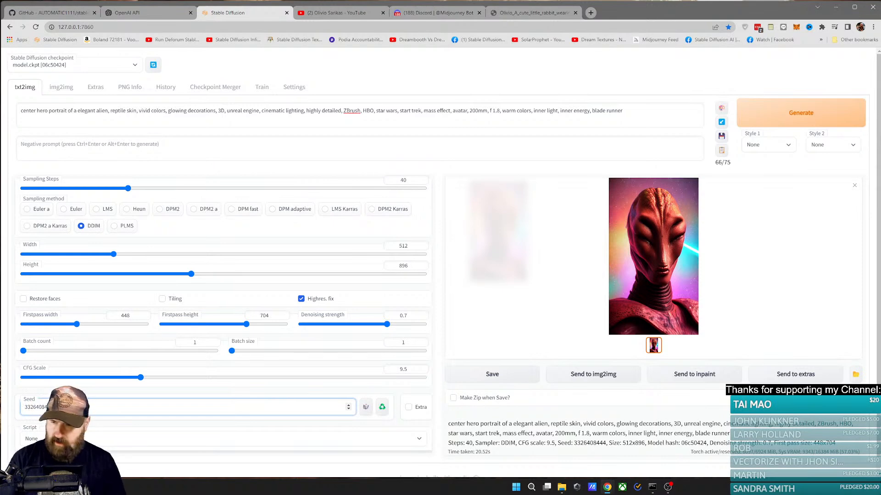
pyautogui.click(763, 112)
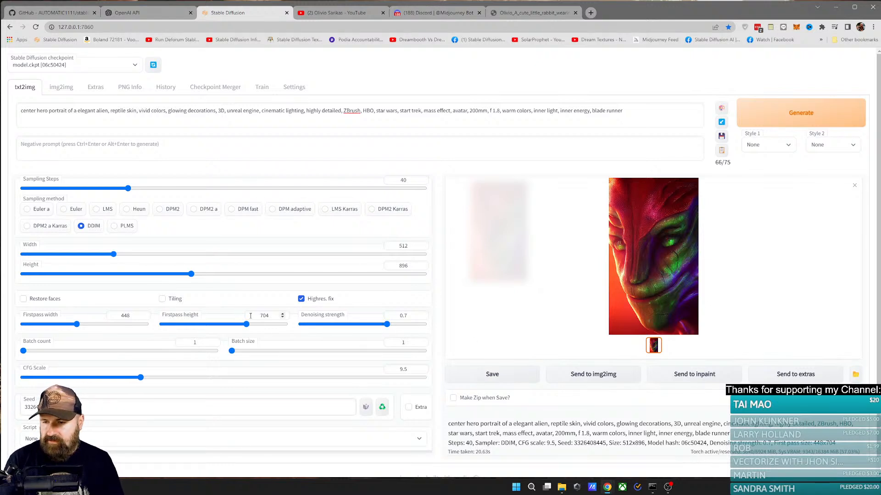
pyautogui.moveTo(321, 320)
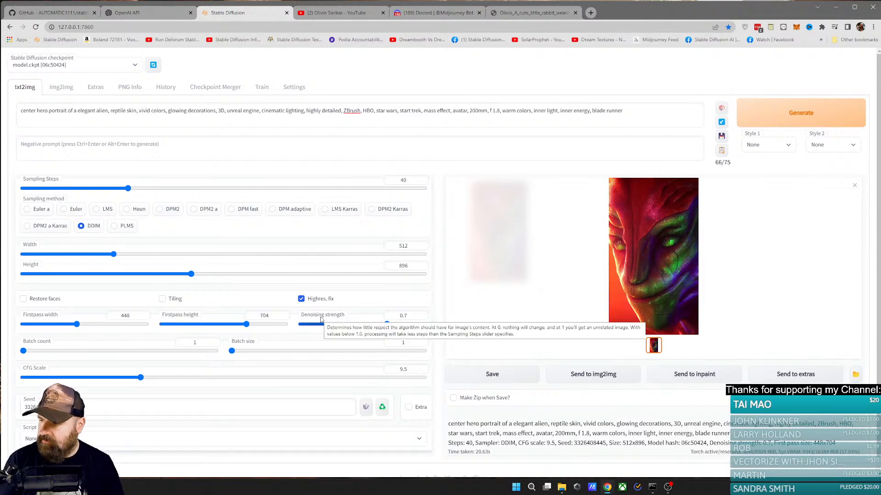
pyautogui.scroll(-1, 321, 320)
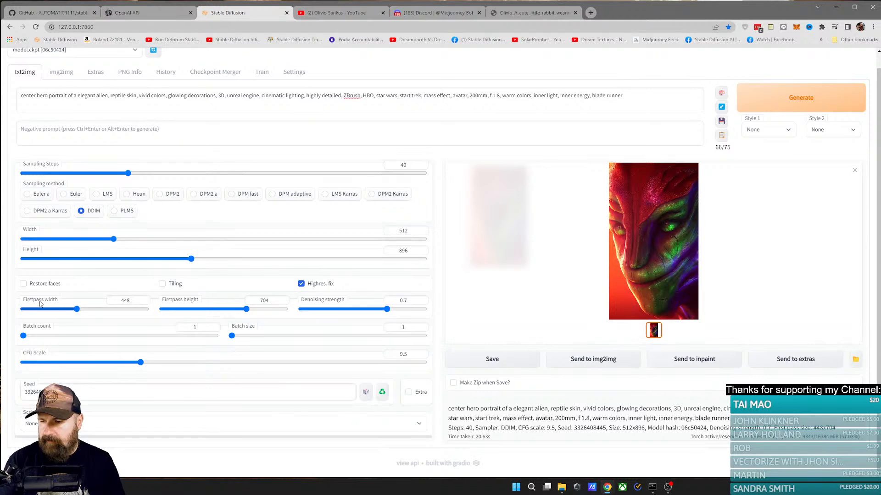
# Step: Find SwordSoft Mousetrack through the Windows search with "sw", launch it and bring up its settings window
pyautogui.click(534, 489)
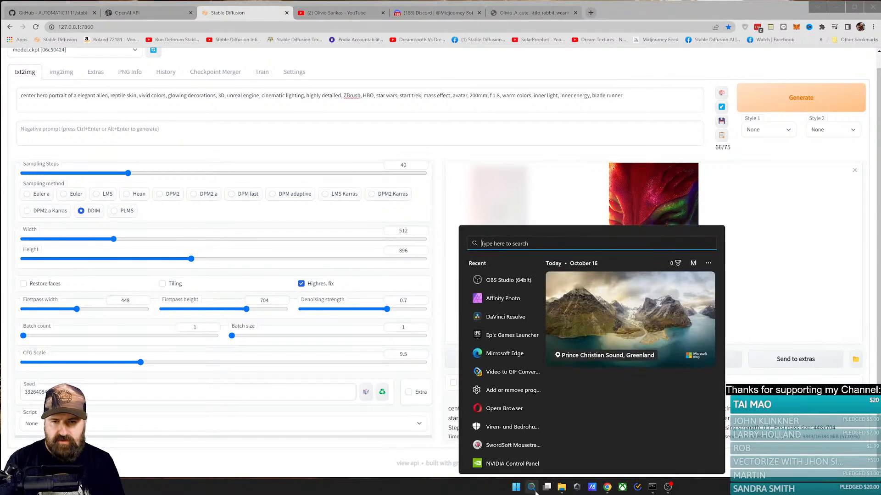
pyautogui.write('sw')
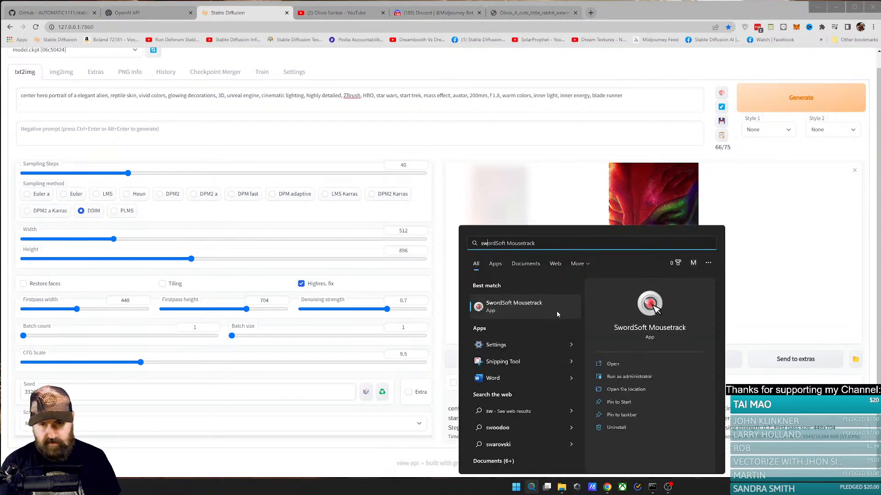
pyautogui.press('Return')
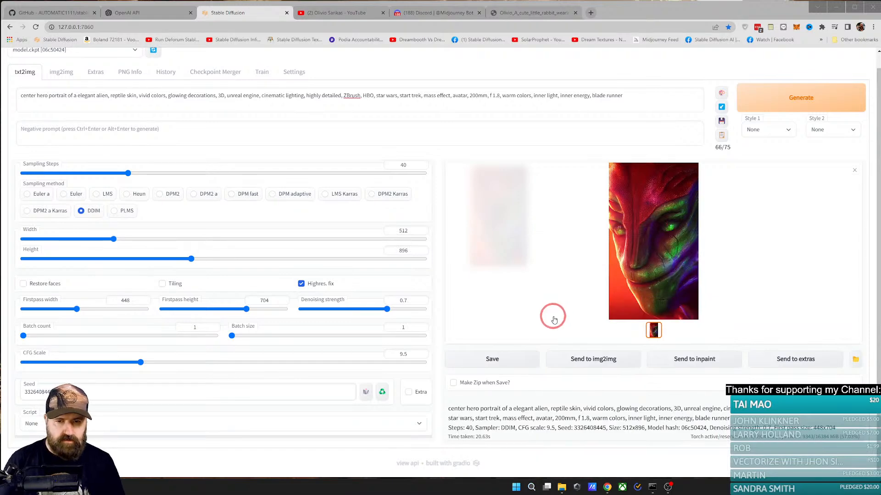
pyautogui.click(532, 487)
pyautogui.write('sw')
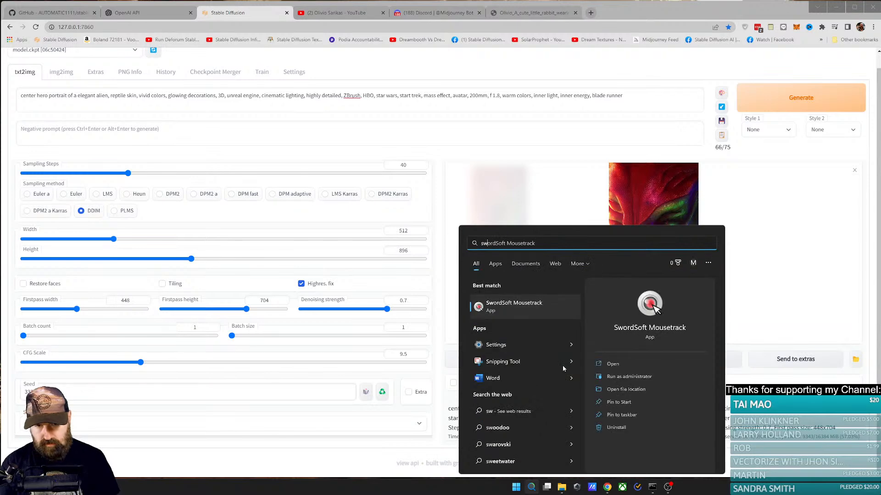
pyautogui.press('Return')
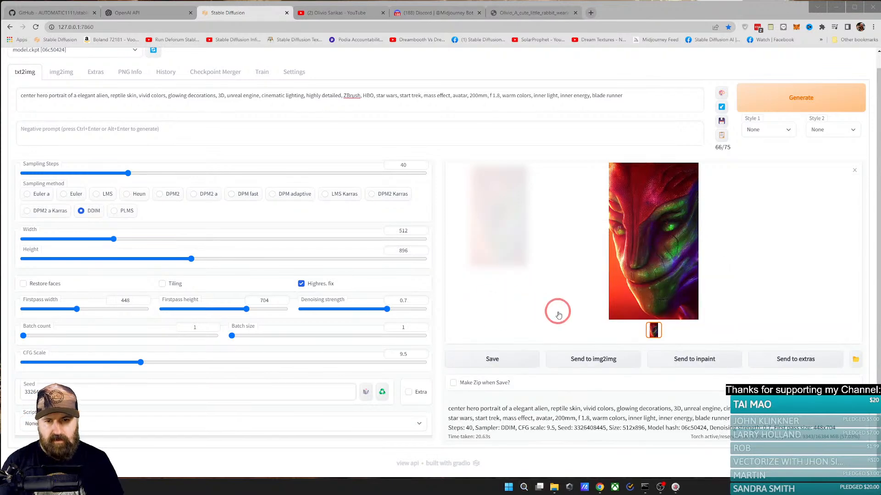
pyautogui.click(675, 487)
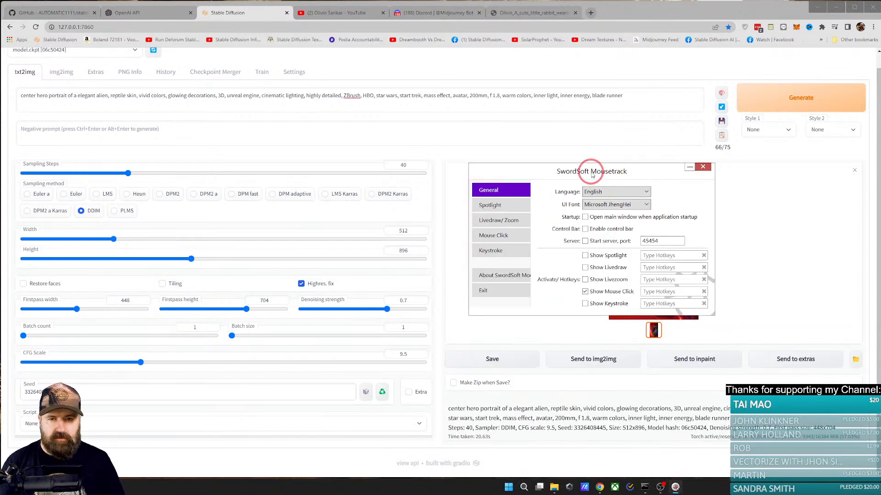
# Step: Review the Livedraw/Zoom, Keystroke, Mouse Click and General settings in SwordSoft Mousetrack, then return to the Stable Diffusion page
pyautogui.moveTo(592, 174); pyautogui.dragTo(589, 175)
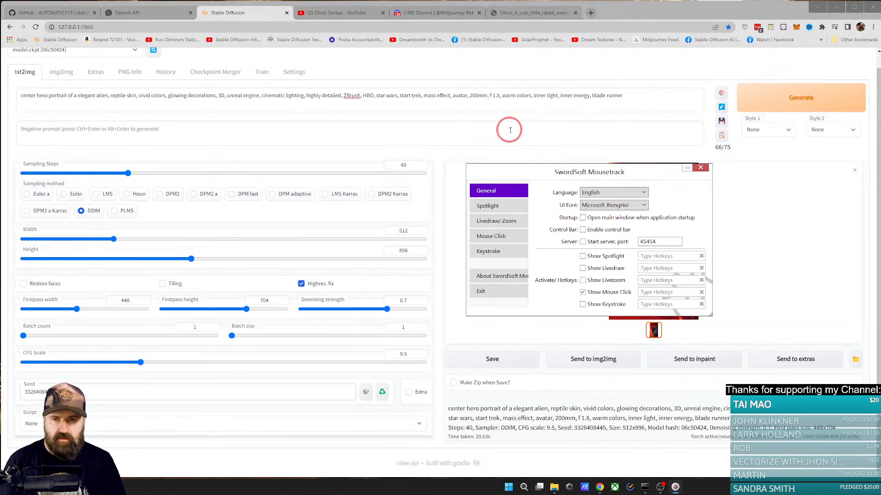
pyautogui.moveTo(511, 172); pyautogui.dragTo(528, 165)
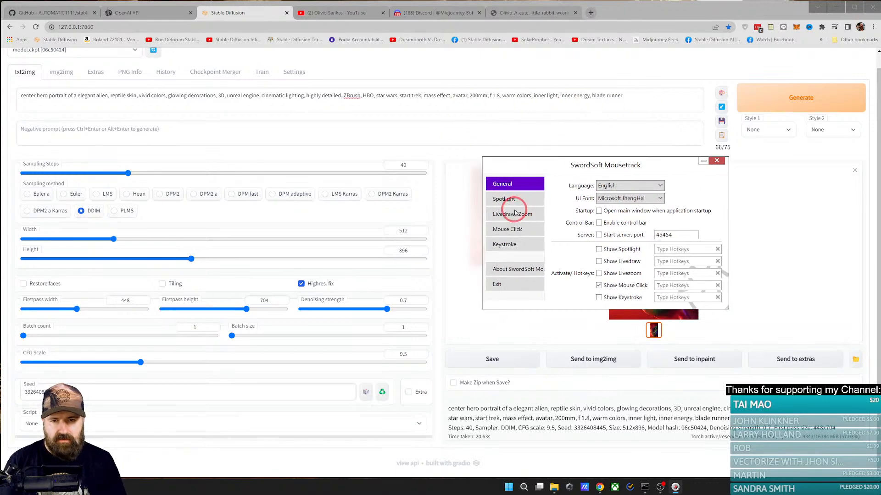
pyautogui.click(514, 214)
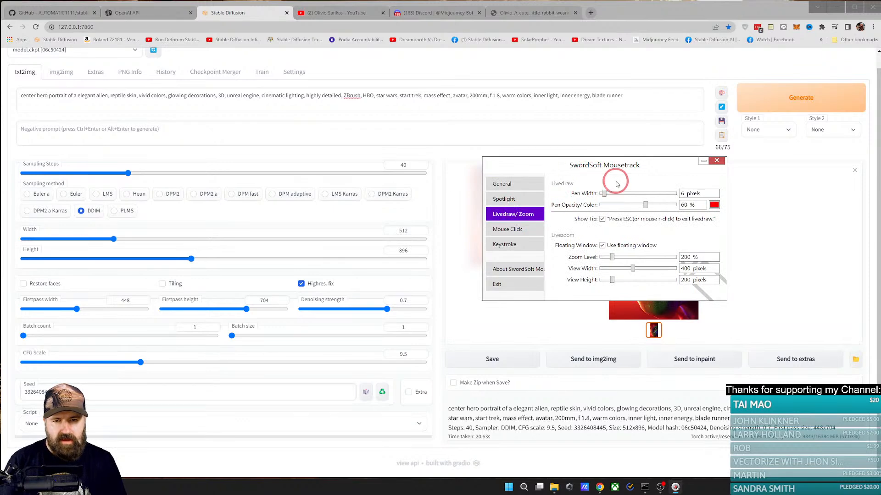
pyautogui.click(528, 245)
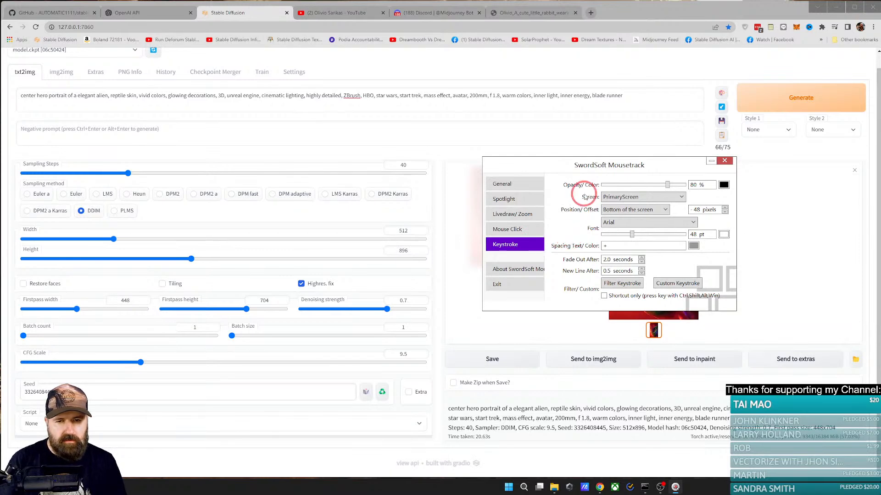
pyautogui.click(528, 229)
pyautogui.click(522, 214)
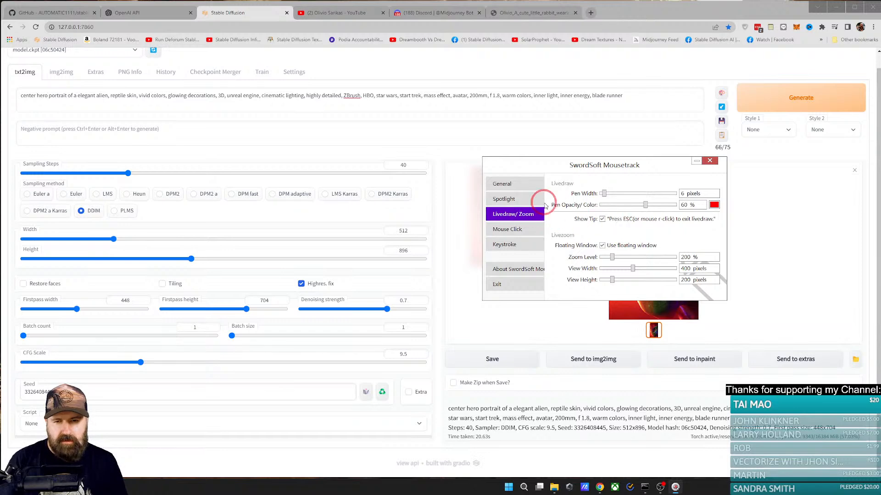
pyautogui.click(521, 186)
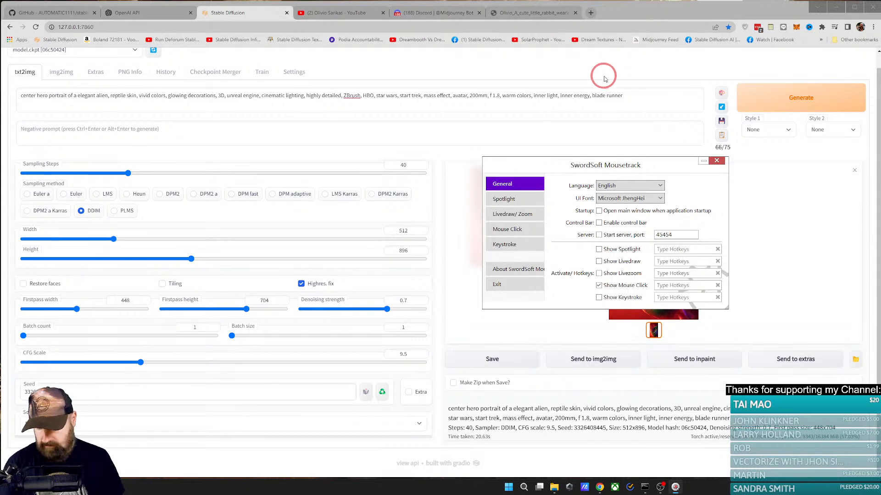
pyautogui.click(561, 63)
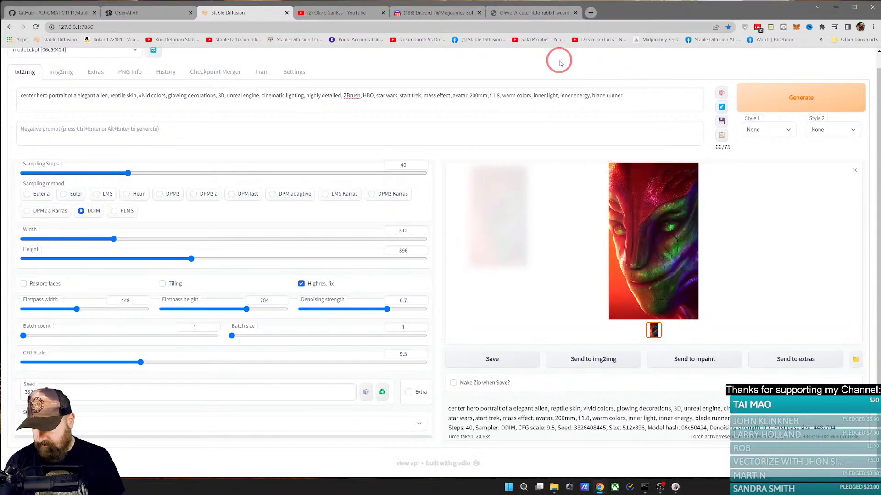
# Step: Reopen the SwordSoft Mousetrack settings, assign F2 as the Show Livezoom hotkey and turn on Livezoom
pyautogui.press('F1')
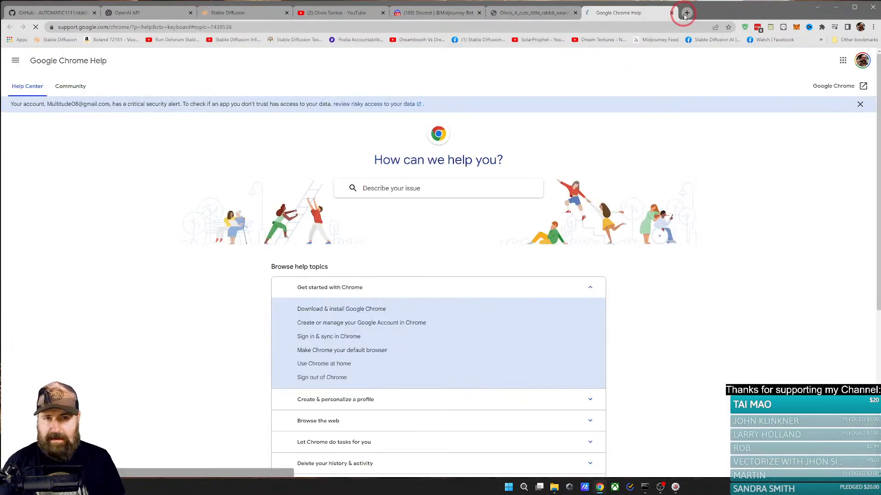
pyautogui.click(672, 13)
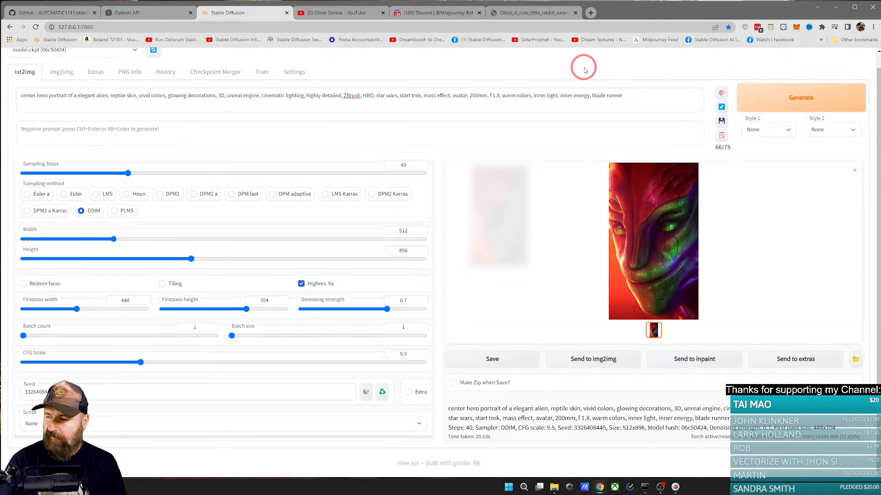
pyautogui.click(675, 488)
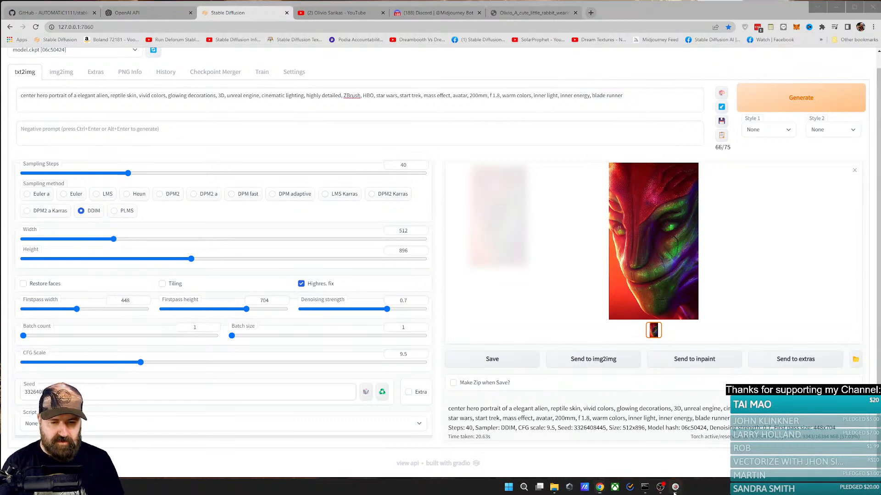
pyautogui.click(672, 273)
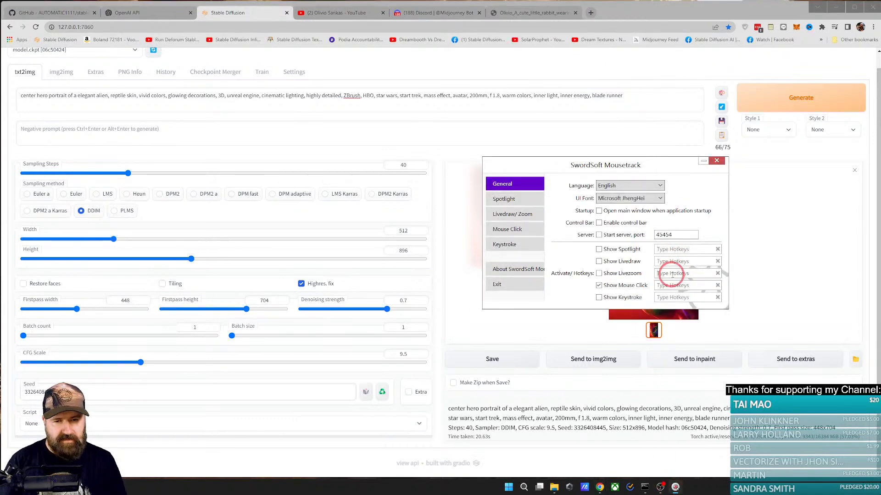
pyautogui.press('F2')
pyautogui.click(599, 273)
pyautogui.press('F2')
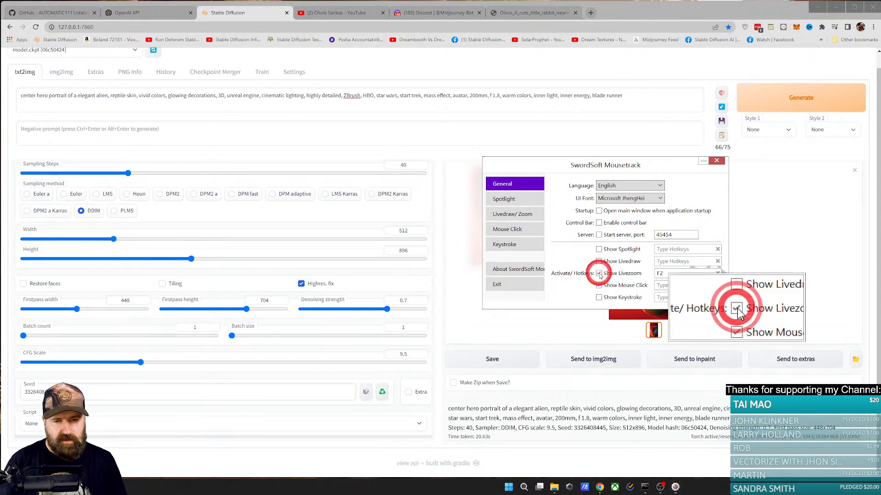
# Step: Enlarge the view width and view height of the Livezoom floating window in SwordSoft Mousetrack, then close its settings
pyautogui.click(512, 214)
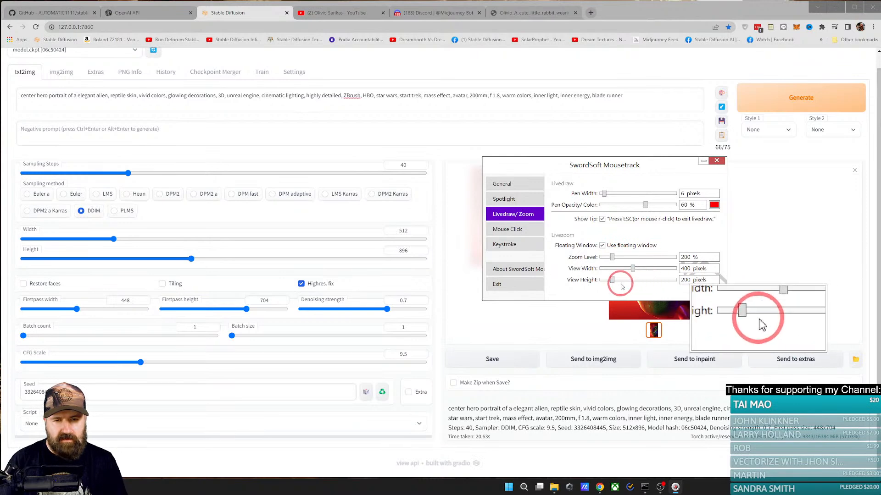
pyautogui.moveTo(613, 281); pyautogui.dragTo(668, 269)
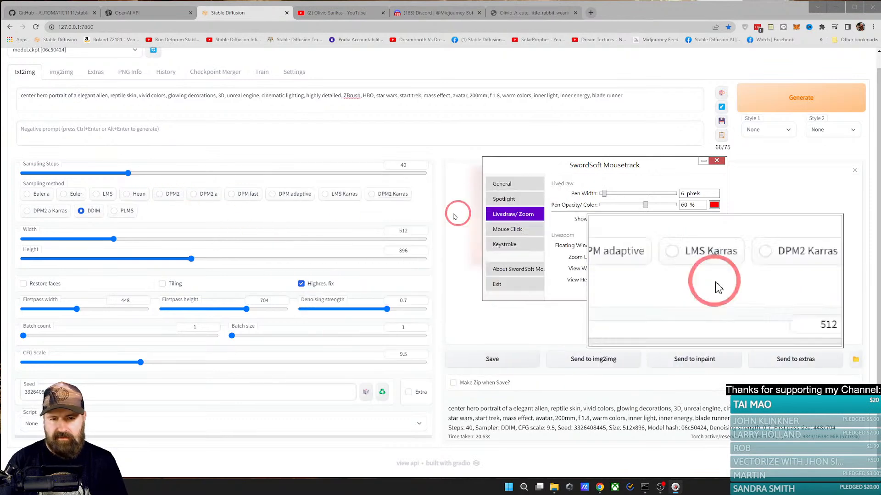
pyautogui.click(716, 161)
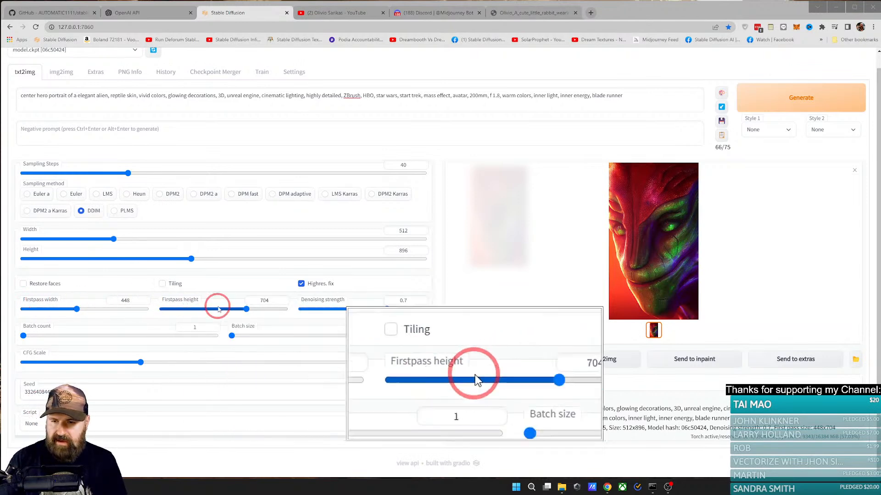
# Step: Set the Denoising strength to 1 and generate the alien portrait
pyautogui.moveTo(316, 305)
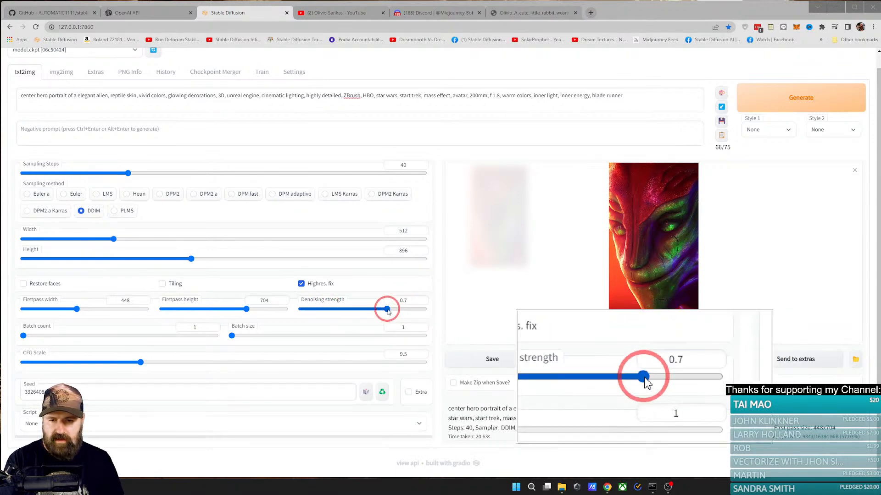
pyautogui.moveTo(387, 310)
pyautogui.mouseDown()
pyautogui.moveTo(436, 309)
pyautogui.moveTo(389, 311)
pyautogui.mouseUp()
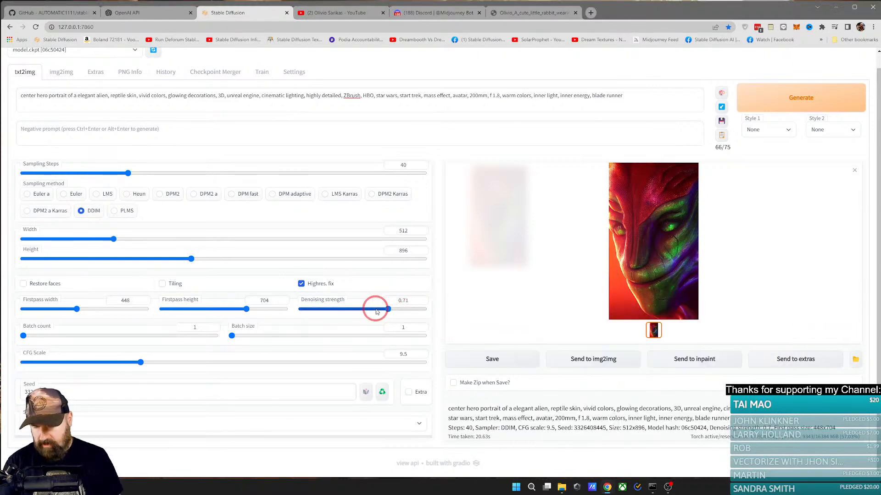
pyautogui.moveTo(387, 307); pyautogui.dragTo(431, 309)
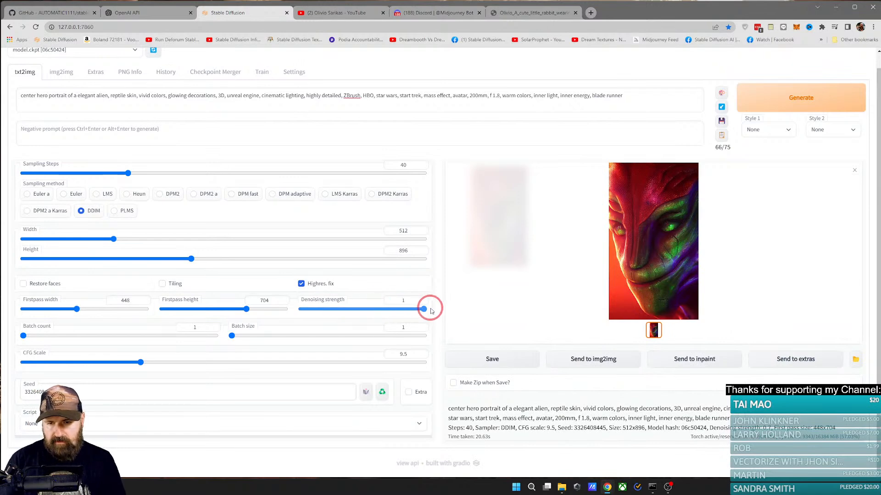
pyautogui.click(773, 105)
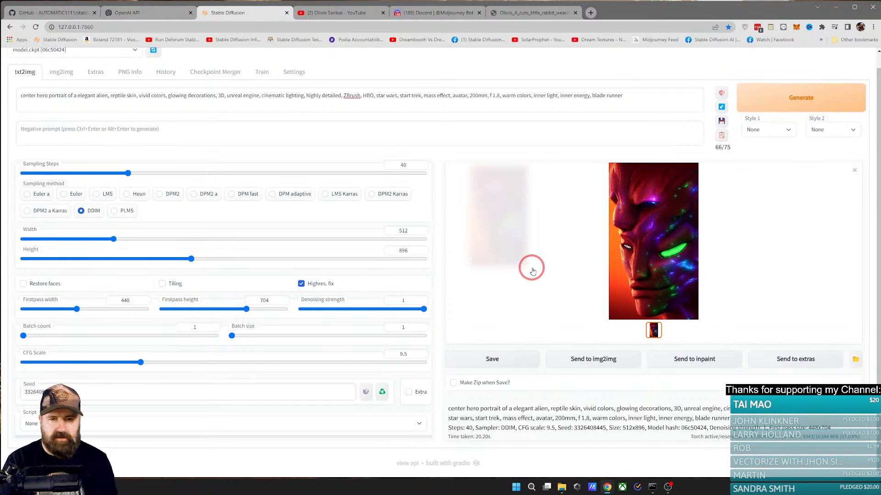
# Step: Set the Denoising strength to 0.25 and regenerate the alien portrait
pyautogui.moveTo(330, 309); pyautogui.dragTo(333, 310)
pyautogui.click(749, 100)
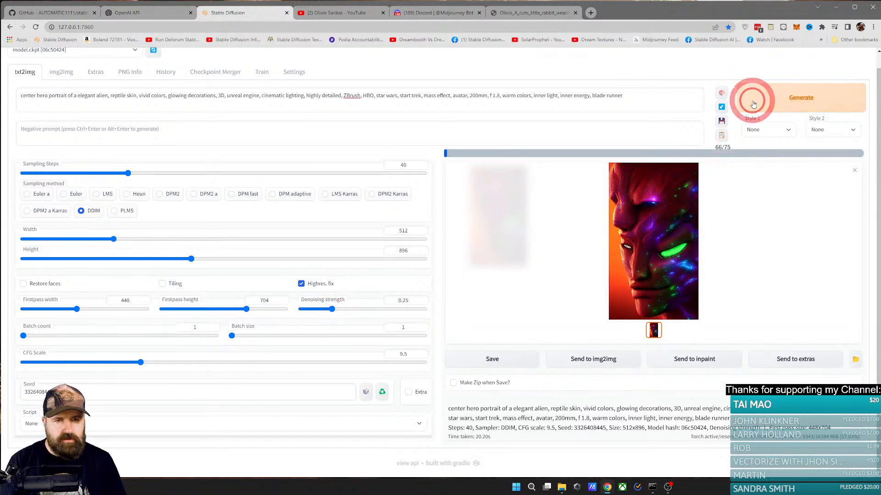
# Step: Bring up the cmd.exe window to examine the sampling progress, repositioning it as needed, then return to the Stable Diffusion page
pyautogui.click(652, 487)
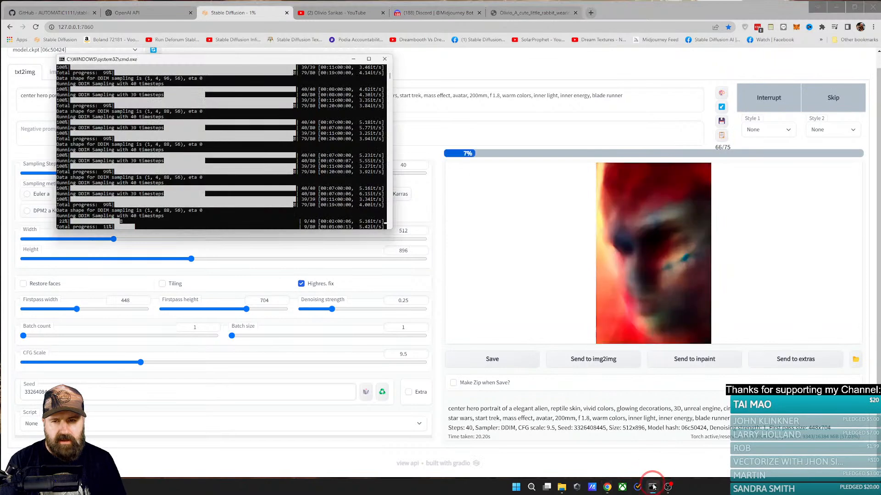
pyautogui.moveTo(269, 61); pyautogui.dragTo(292, 61)
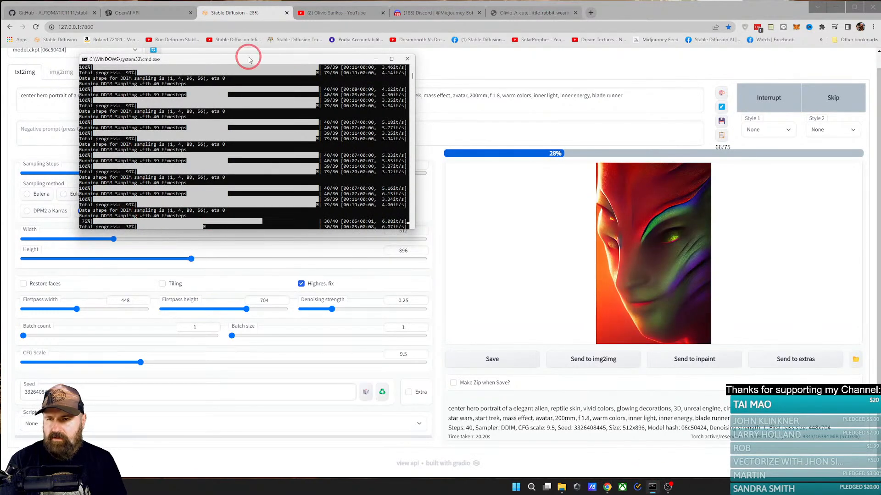
pyautogui.moveTo(243, 58); pyautogui.dragTo(409, 289)
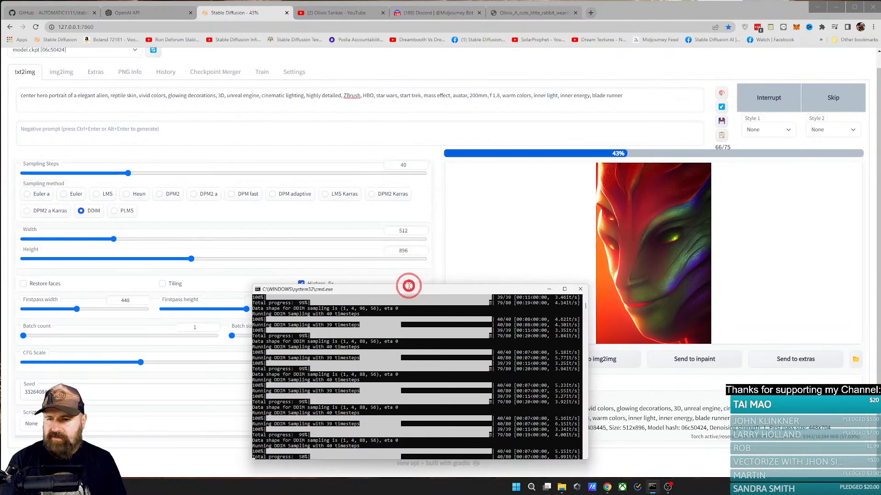
pyautogui.moveTo(344, 289); pyautogui.dragTo(234, 139)
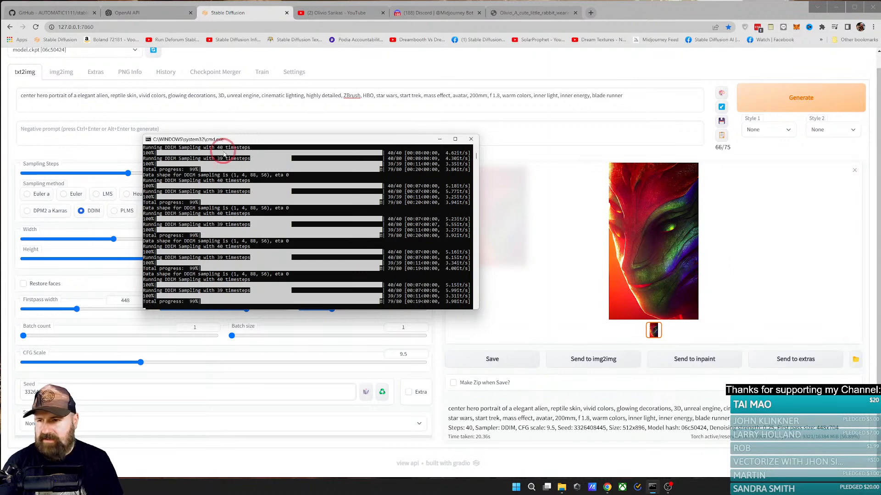
pyautogui.click(112, 152)
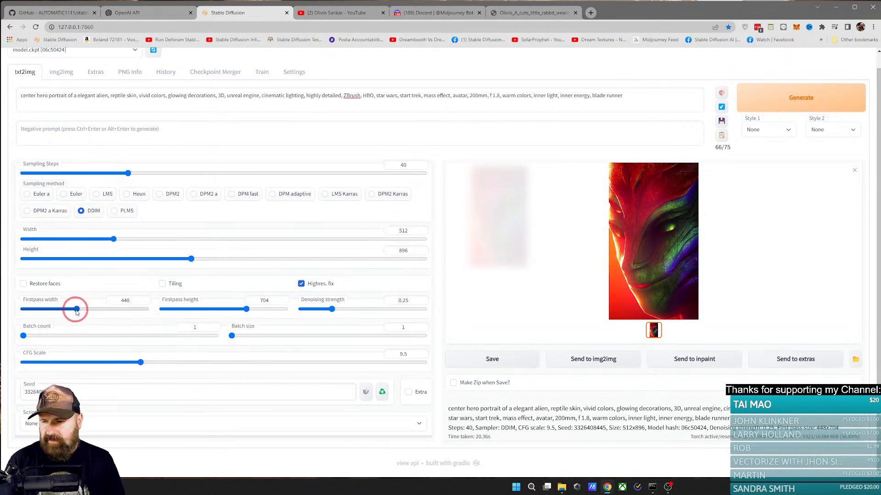
# Step: Set the Firstpass width to 384 and the Firstpass height to 576, then generate the alien portrait
pyautogui.moveTo(77, 312); pyautogui.dragTo(65, 309)
pyautogui.click(121, 303)
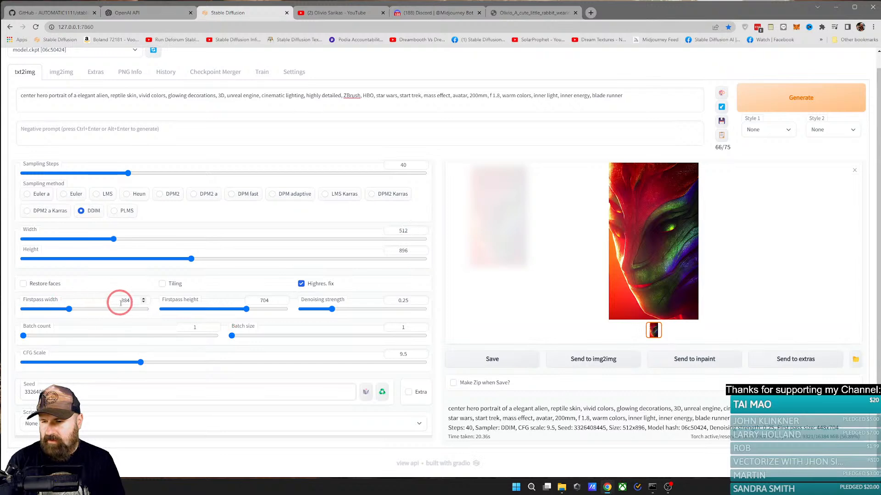
pyautogui.moveTo(246, 309)
pyautogui.mouseDown()
pyautogui.moveTo(222, 309)
pyautogui.moveTo(239, 311)
pyautogui.moveTo(231, 309)
pyautogui.mouseUp()
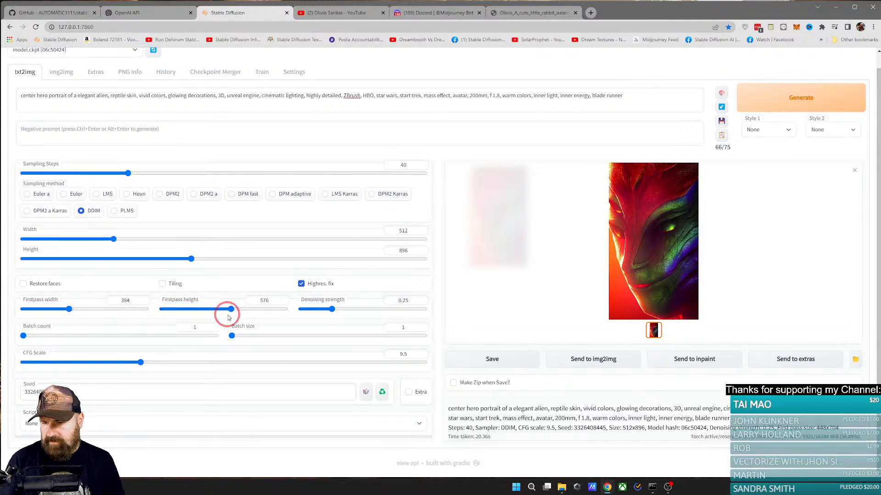
pyautogui.click(769, 103)
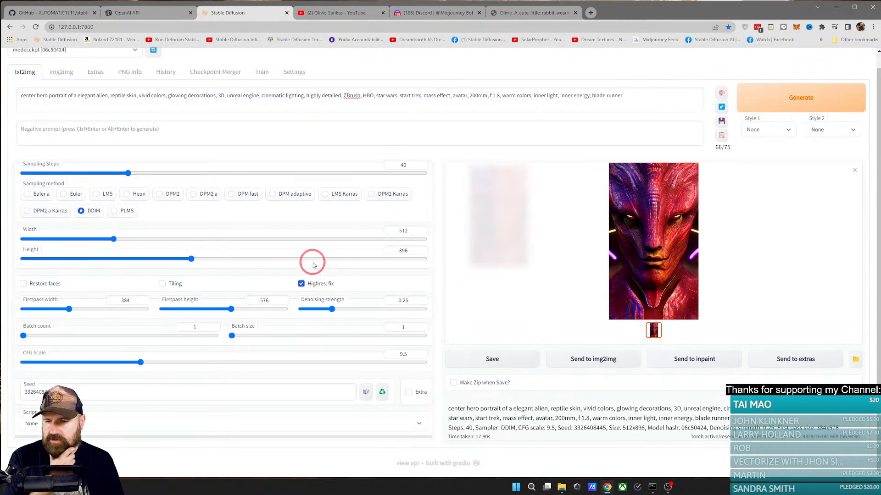
pyautogui.click(409, 392)
pyautogui.scroll(-1, 342, 331)
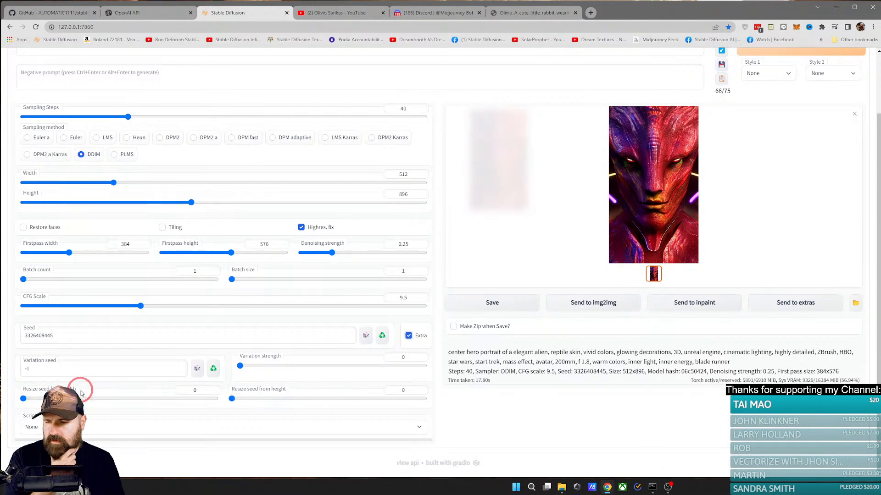
pyautogui.moveTo(51, 389)
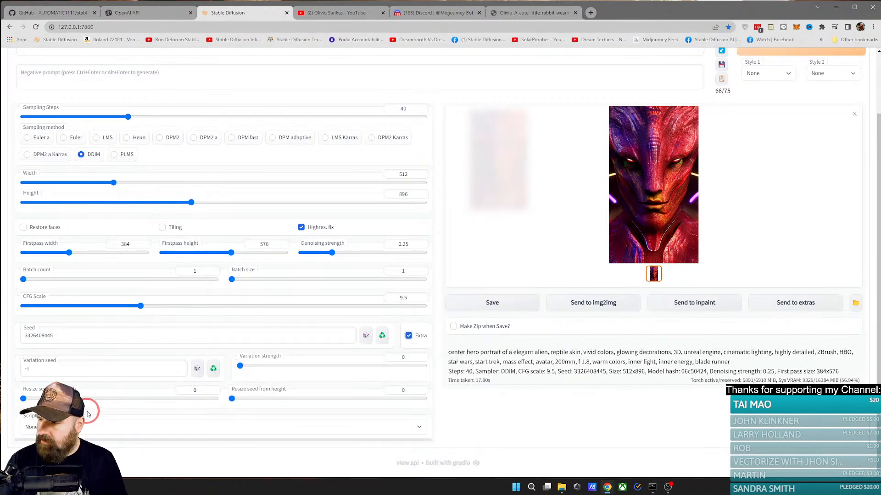
pyautogui.click(45, 335)
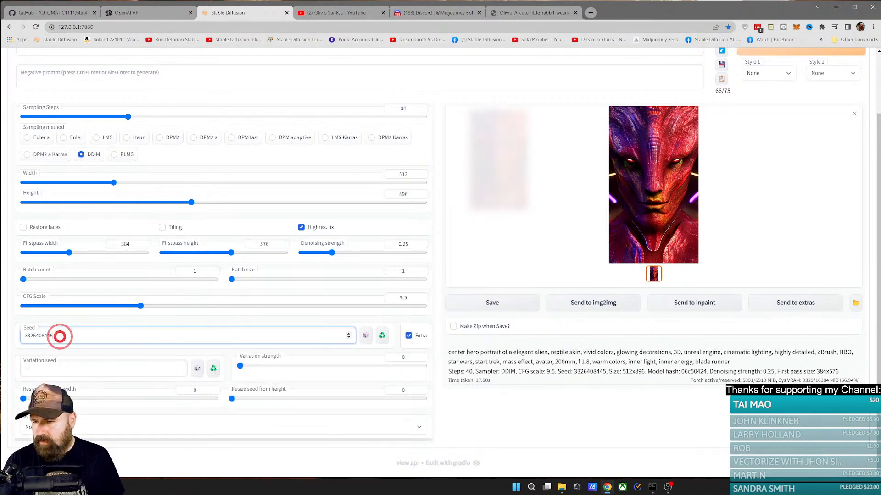
pyautogui.doubleClick(43, 335)
pyautogui.hotkey('ctrl', 'c')
pyautogui.click(37, 372)
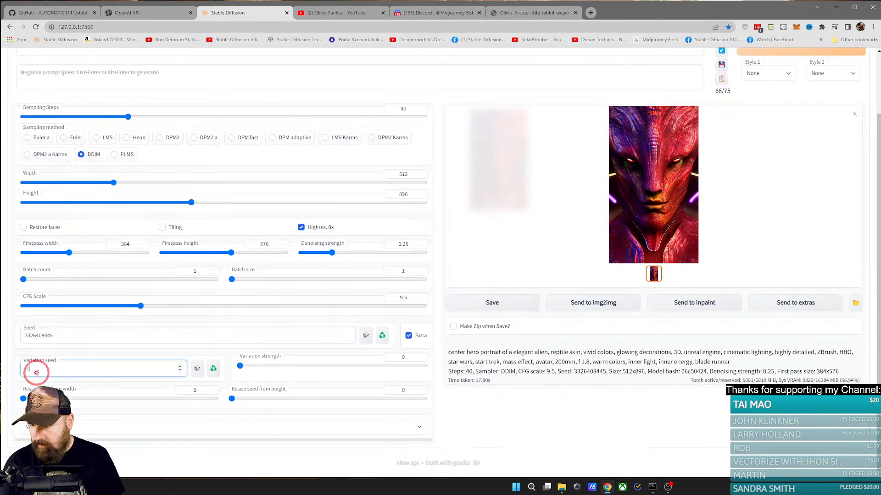
pyautogui.hotkey('ctrl', 'v')
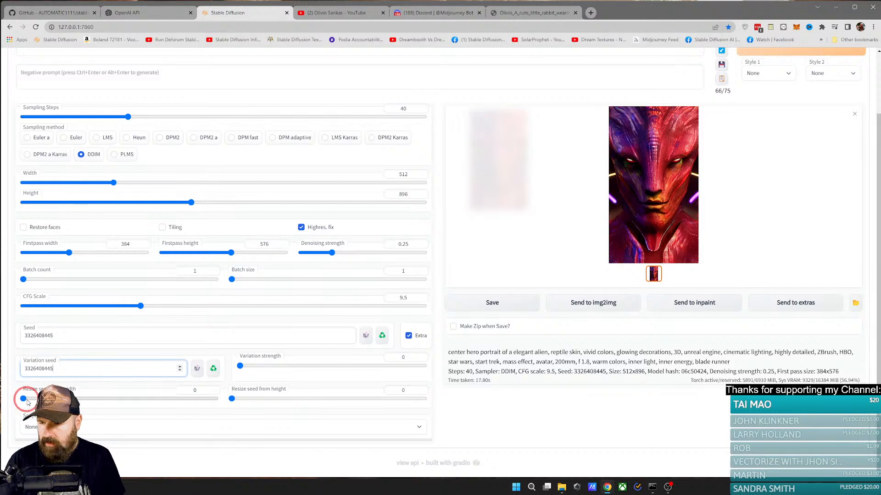
# Step: Set Resize seed from width to 256 and generate the alien portrait
pyautogui.moveTo(23, 399); pyautogui.dragTo(42, 399)
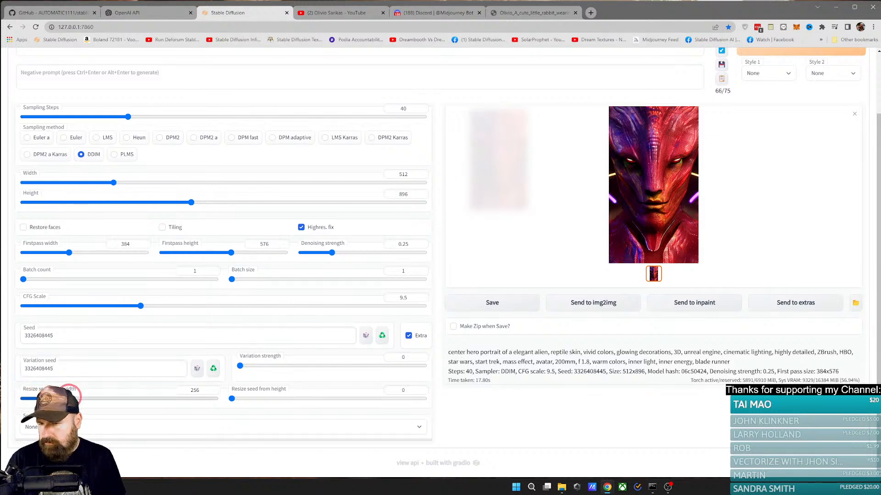
pyautogui.scroll(2, 743, 202)
pyautogui.click(779, 117)
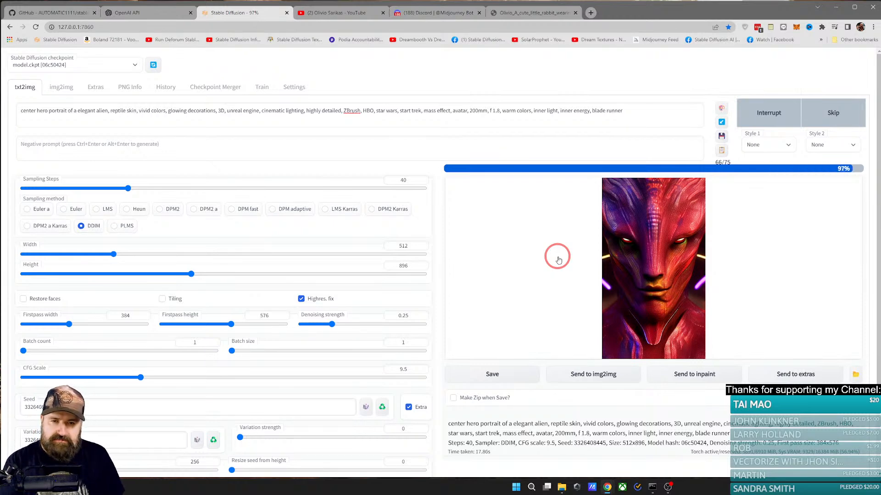
# Step: Set Resize seed from width to 640 and regenerate the alien portrait
pyautogui.scroll(-2, 511, 273)
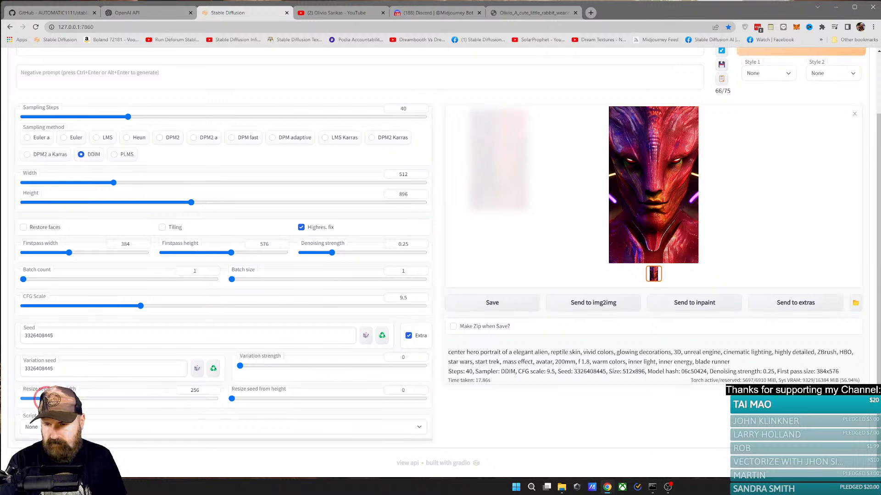
pyautogui.moveTo(40, 398); pyautogui.dragTo(94, 395)
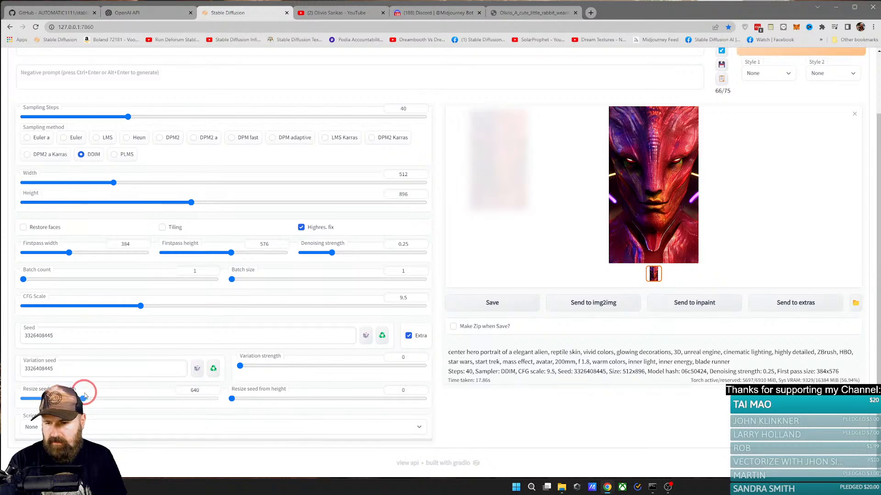
pyautogui.click(774, 54)
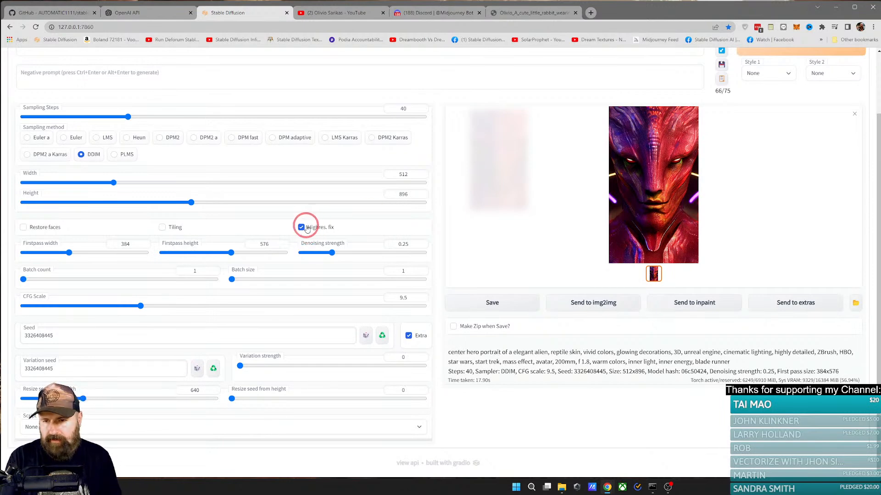
# Step: Turn off Highres. fix and generate the alien portrait without it
pyautogui.click(301, 227)
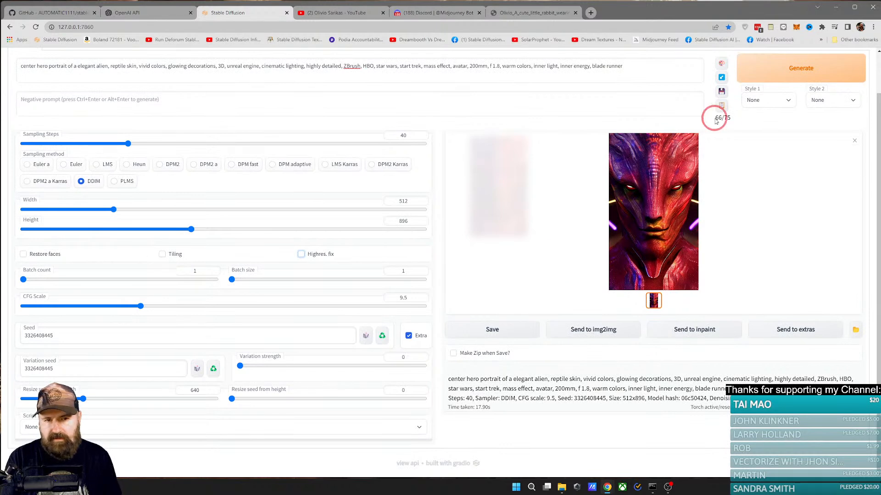
pyautogui.click(771, 77)
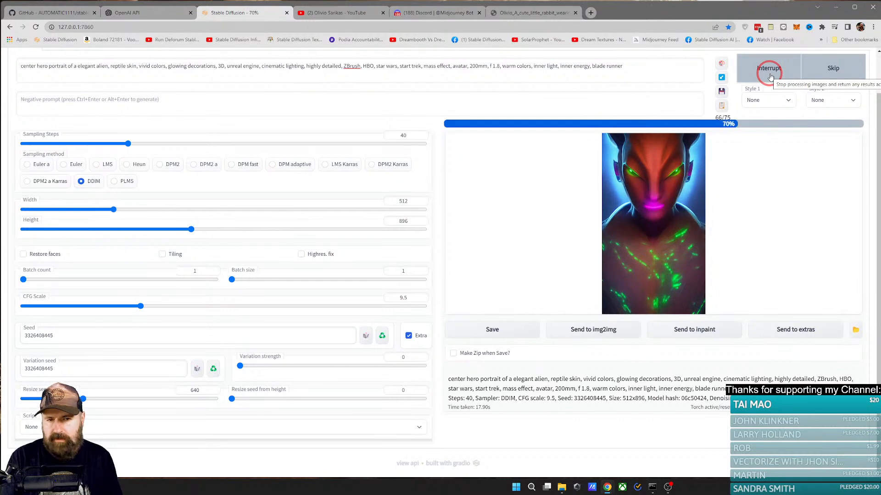
pyautogui.click(769, 69)
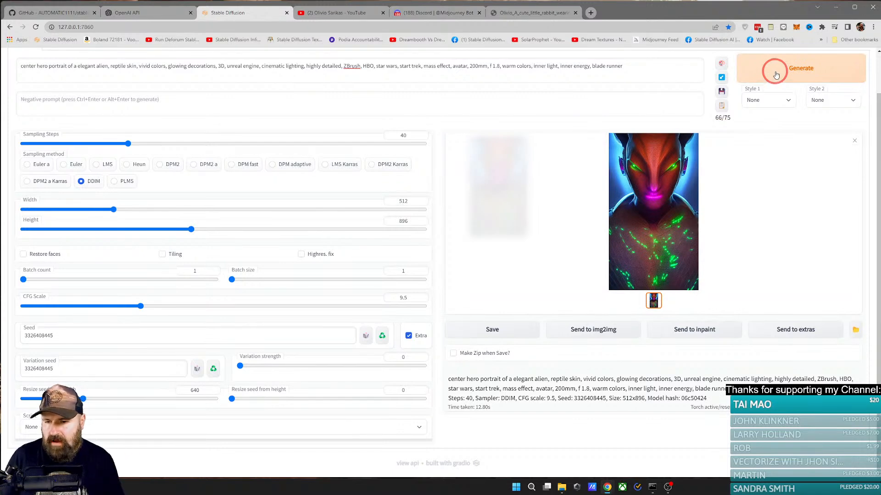
# Step: Generate the alien portrait with Variation strength set to 0.02, and again with it set to 0.12
pyautogui.moveTo(285, 368); pyautogui.dragTo(248, 365)
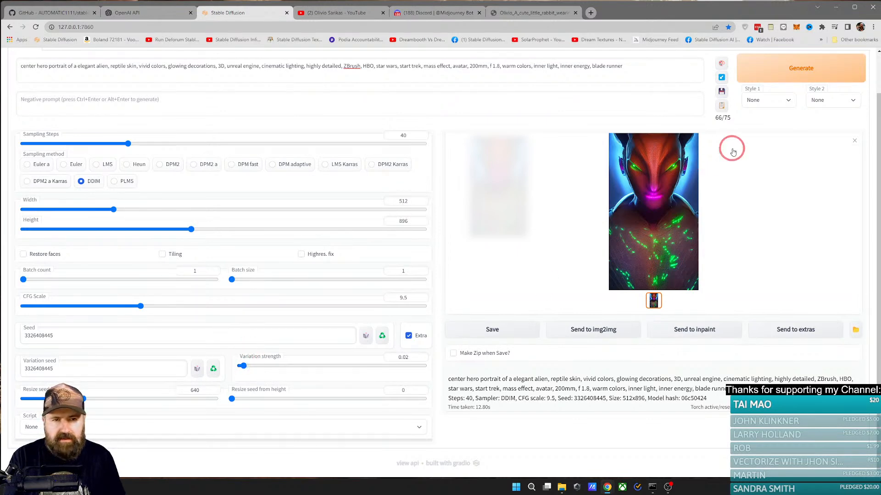
pyautogui.click(769, 67)
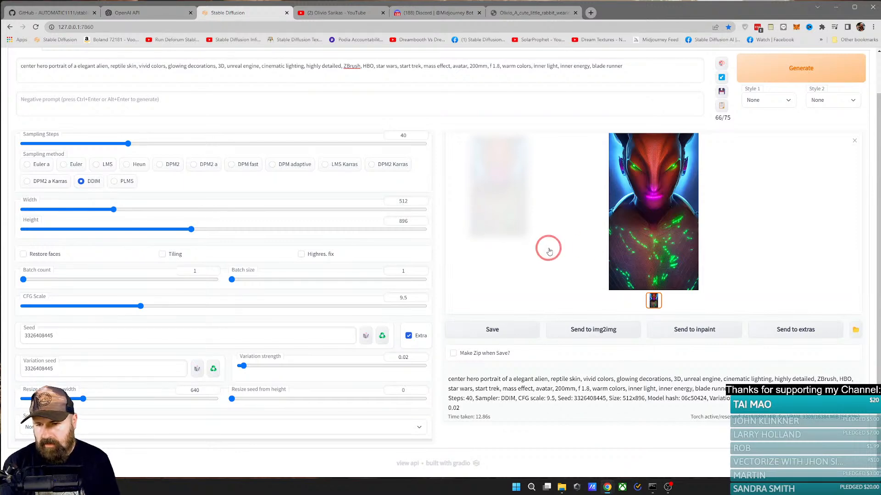
pyautogui.moveTo(257, 365)
pyautogui.mouseDown()
pyautogui.moveTo(246, 366)
pyautogui.moveTo(261, 366)
pyautogui.mouseUp()
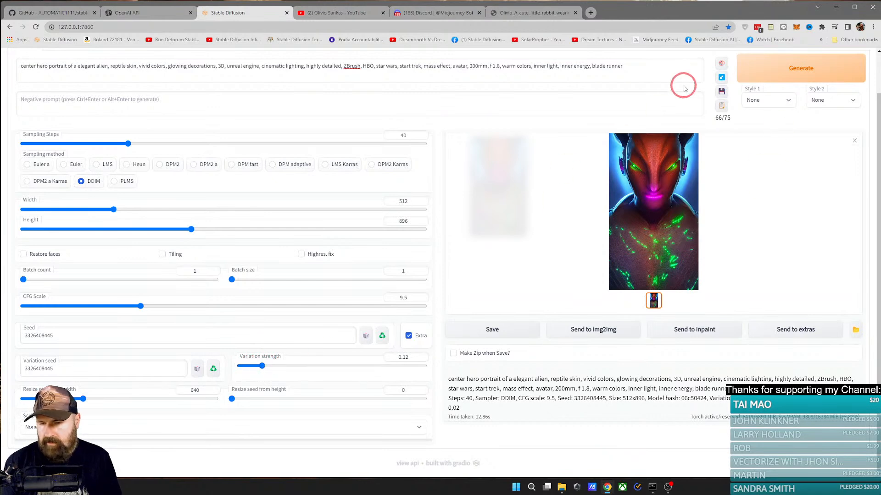
pyautogui.click(756, 69)
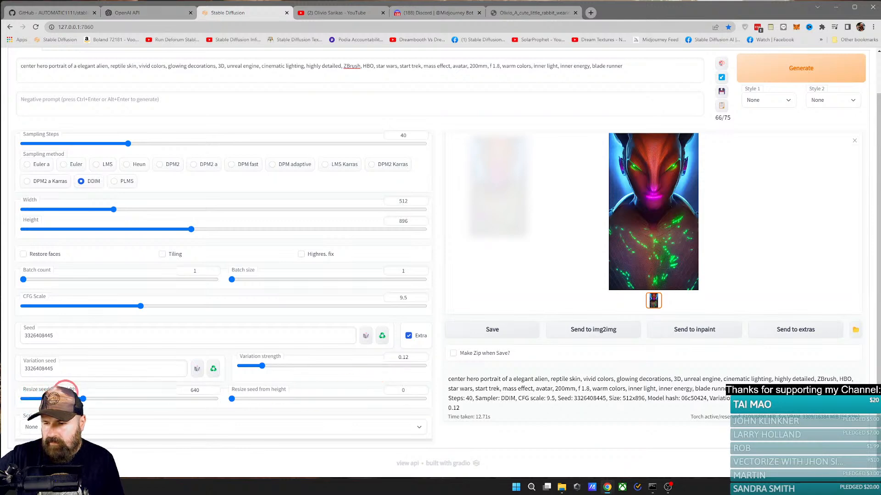
# Step: Set Resize seed from width to 768 and Resize seed from height to 896, and generate the portrait
pyautogui.moveTo(72, 389)
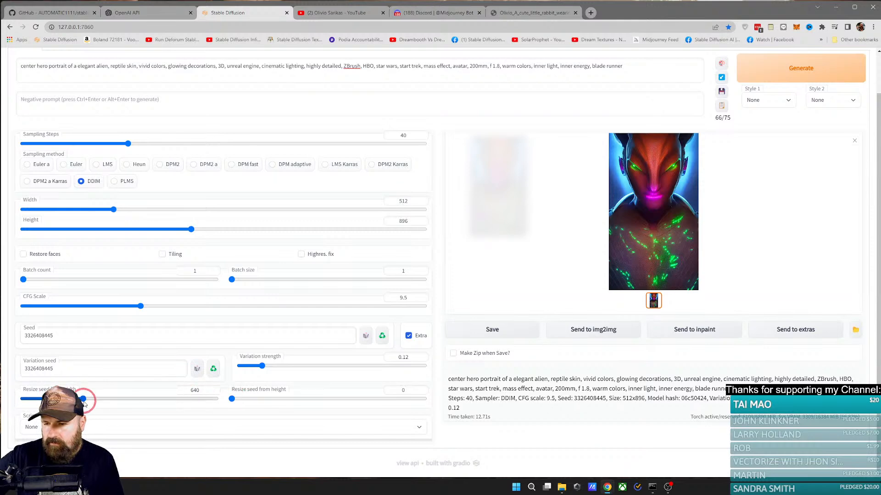
pyautogui.moveTo(84, 399); pyautogui.dragTo(22, 399)
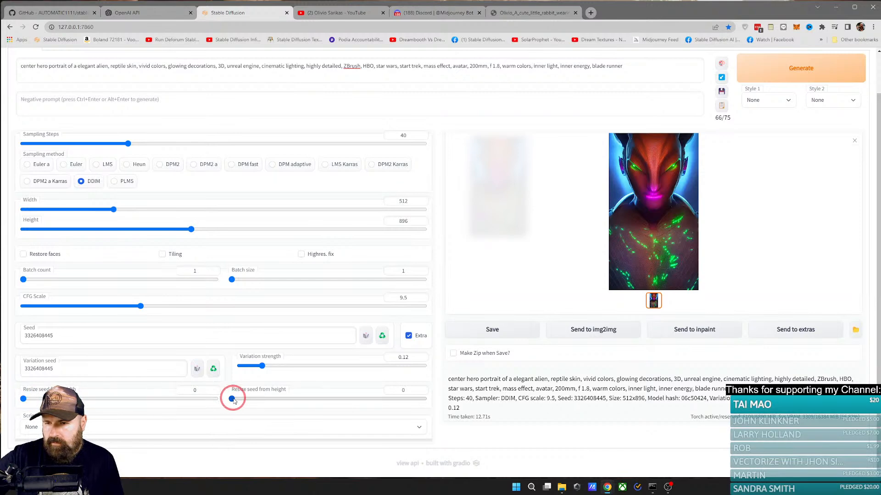
pyautogui.moveTo(233, 401); pyautogui.dragTo(316, 400)
pyautogui.click(23, 400)
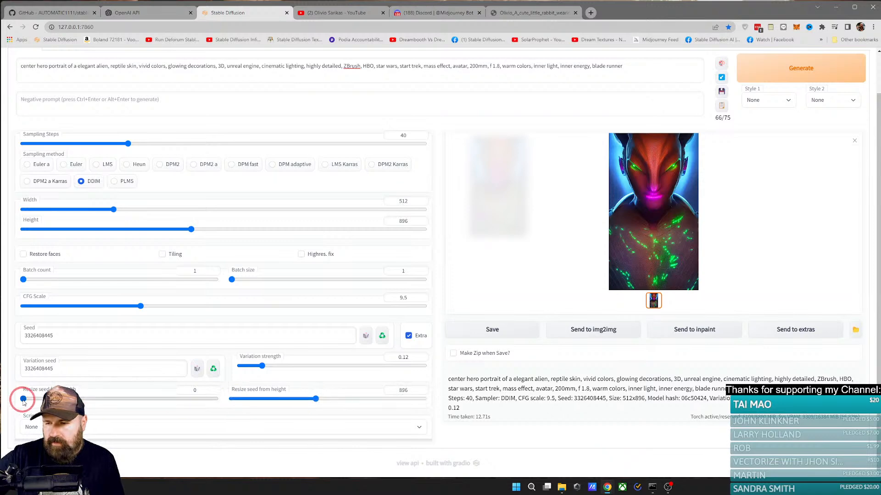
pyautogui.moveTo(23, 401); pyautogui.dragTo(110, 402)
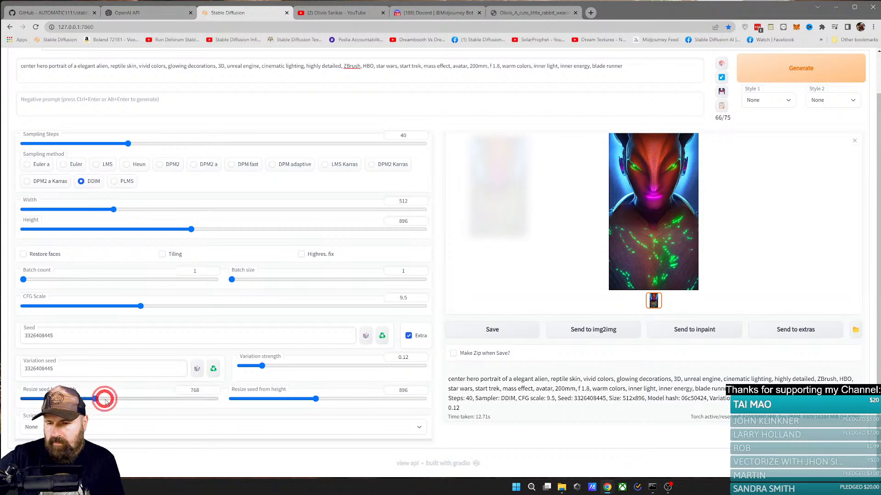
pyautogui.click(785, 70)
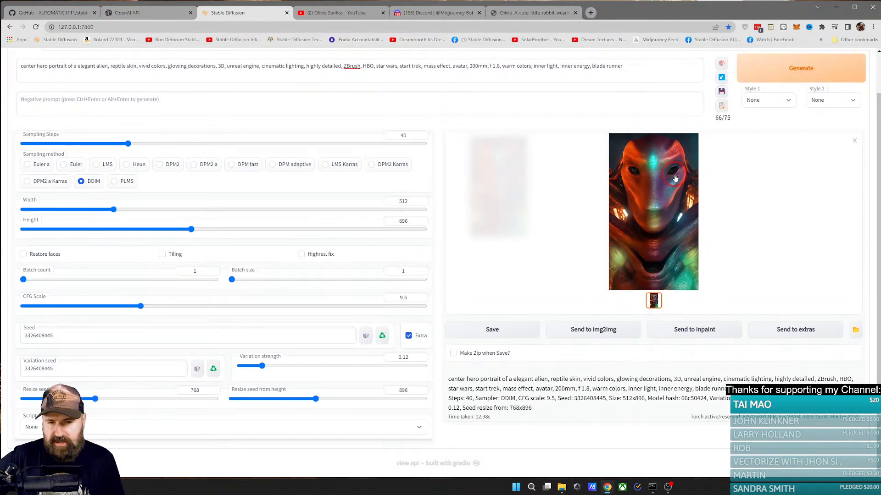
# Step: Switch to File Explorer, compare the newest alien portraits in the private txt2img-images folder, and close the folder window
pyautogui.click(561, 487)
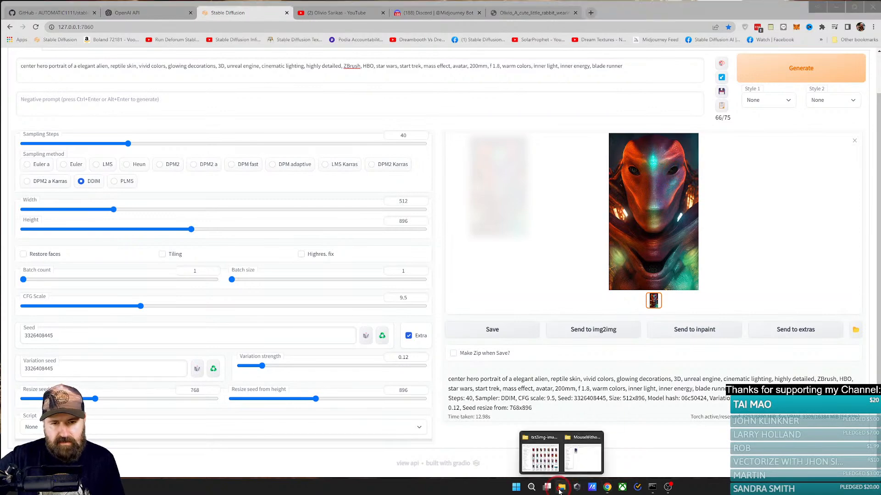
pyautogui.click(558, 455)
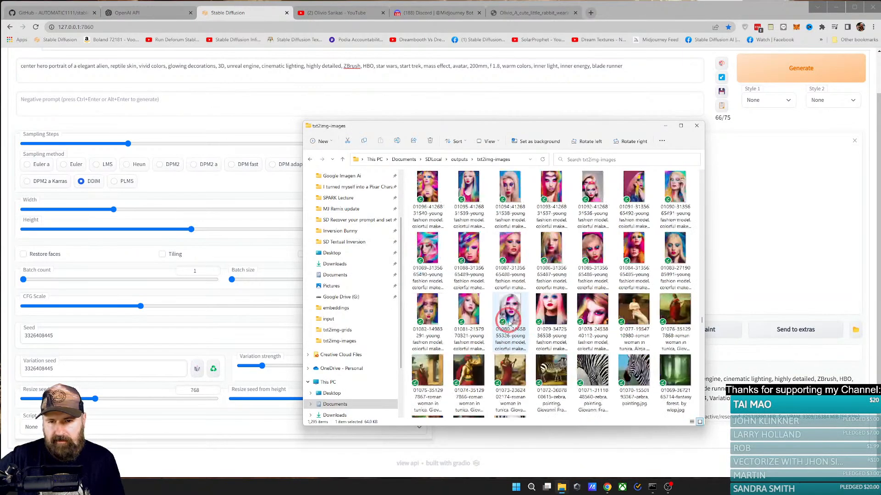
pyautogui.scroll(-10, 510, 324)
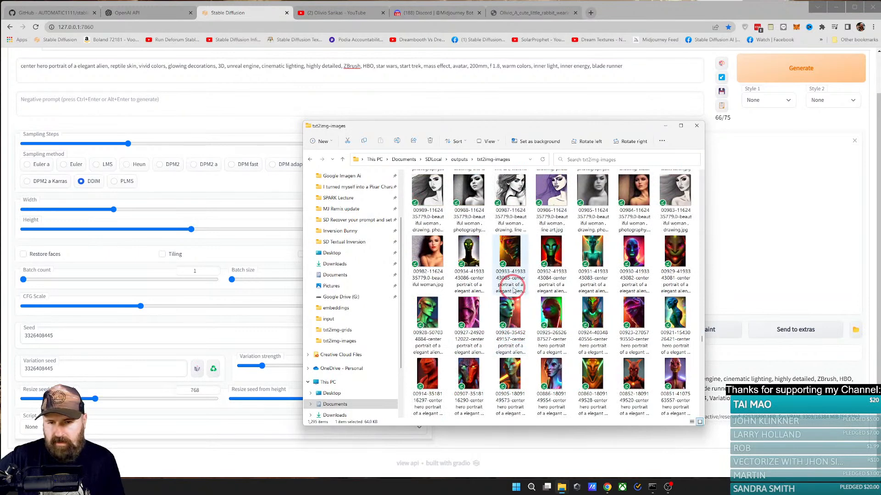
pyautogui.scroll(3, 514, 291)
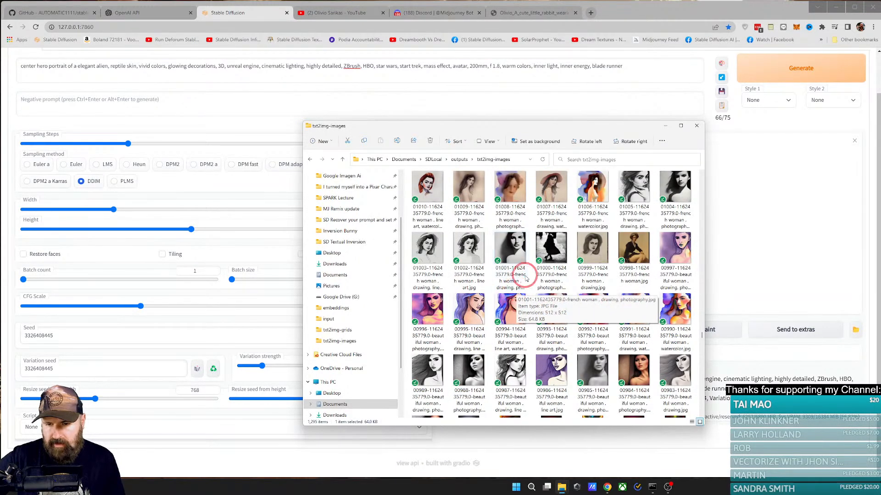
pyautogui.click(342, 342)
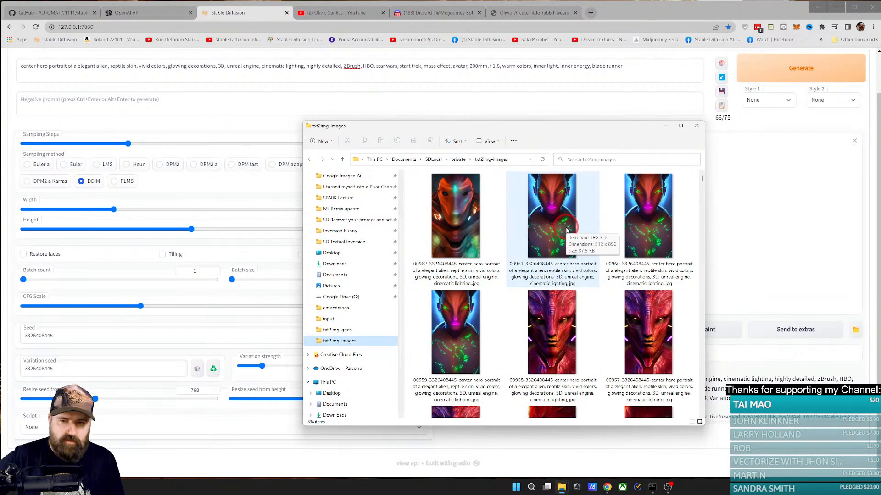
pyautogui.click(696, 125)
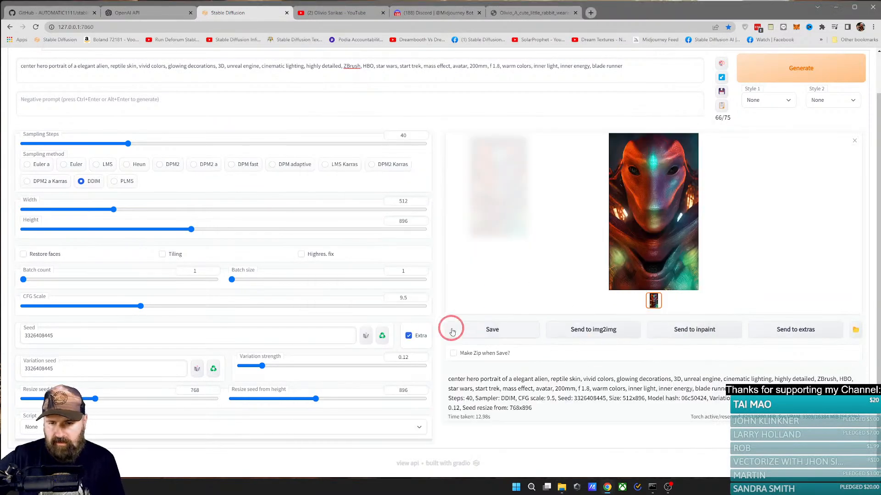
# Step: Disable the Extra seed options and turn Highres. fix back on
pyautogui.click(408, 336)
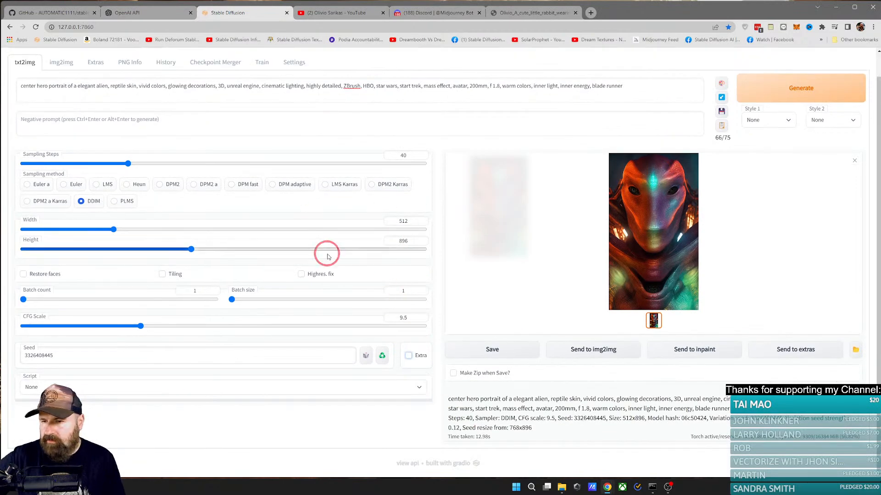
pyautogui.click(304, 274)
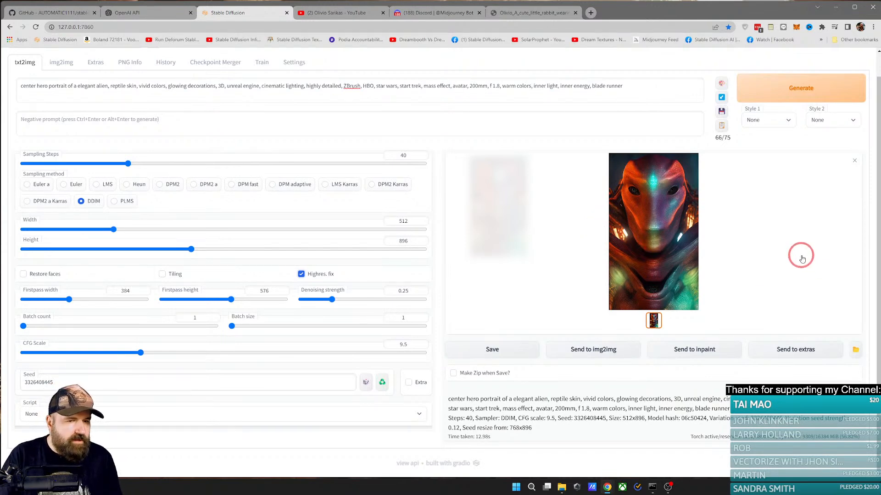
# Step: Reload the AUTOMATIC1111 stable-diffusion-webui page on GitHub and show the Download ZIP option for its code
pyautogui.click(57, 12)
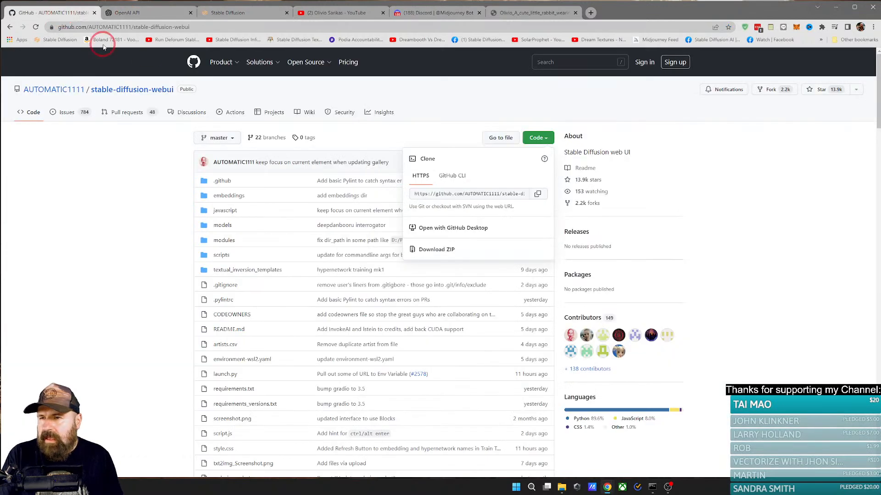
pyautogui.click(257, 26)
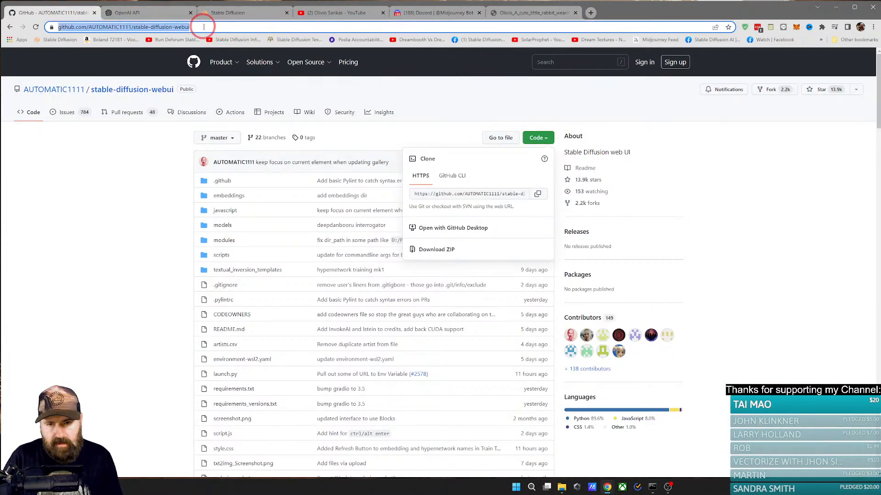
pyautogui.click(438, 102)
pyautogui.click(186, 27)
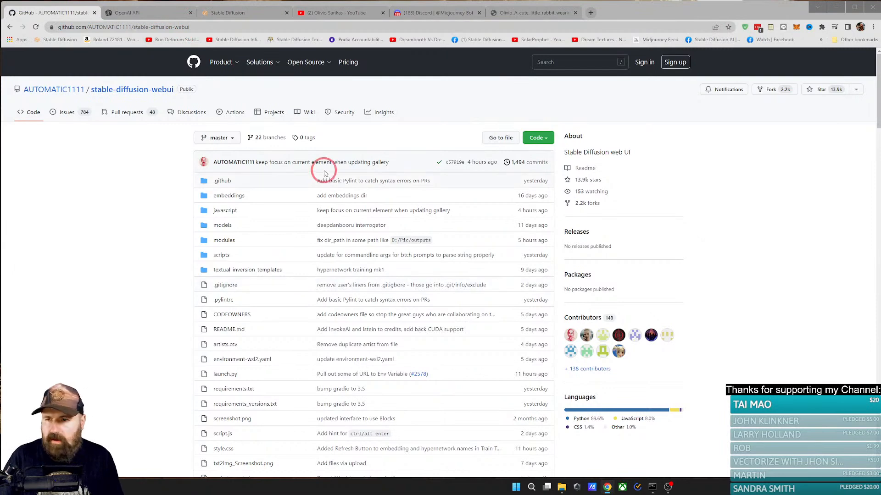
pyautogui.click(183, 28)
pyautogui.press('Return')
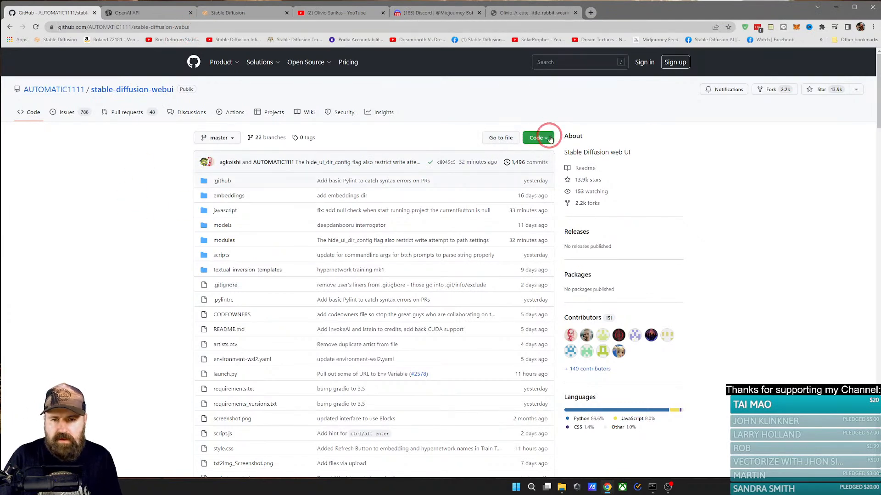
pyautogui.click(550, 138)
pyautogui.click(450, 249)
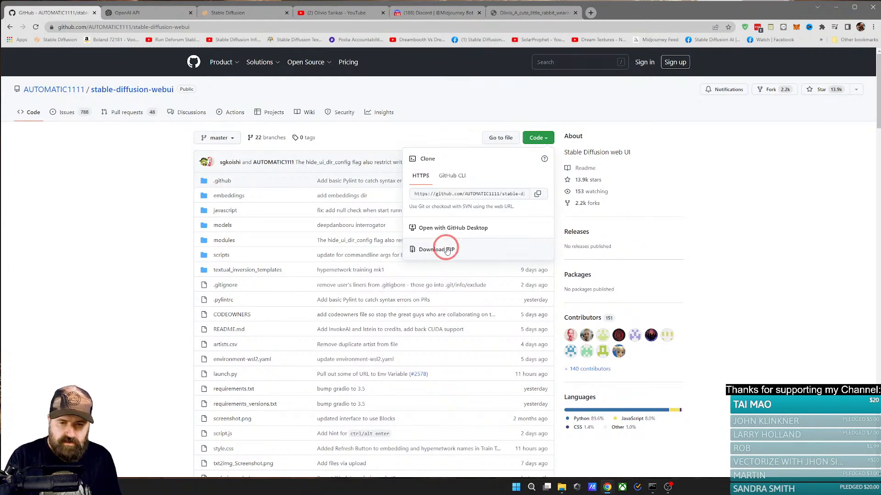
# Step: Switch to File Explorer, open the SDLocal folder, and look through its files and subfolders
pyautogui.click(561, 488)
pyautogui.click(559, 456)
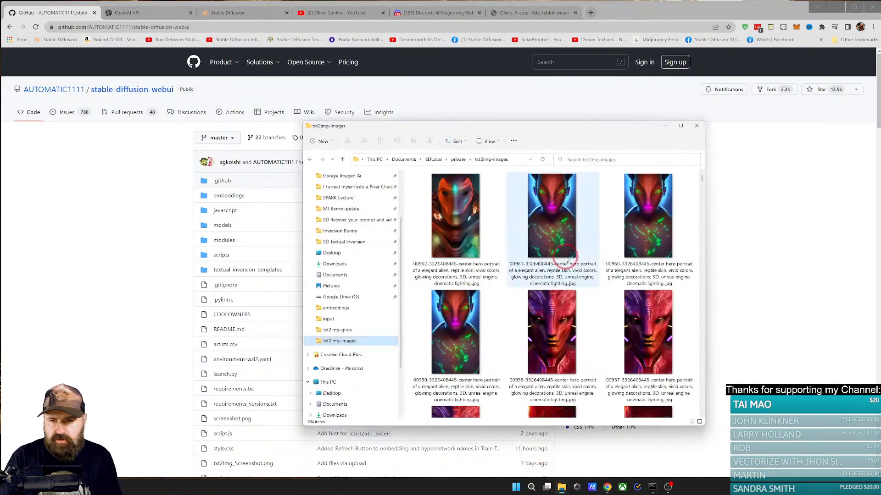
pyautogui.scroll(2, 353, 230)
pyautogui.click(337, 202)
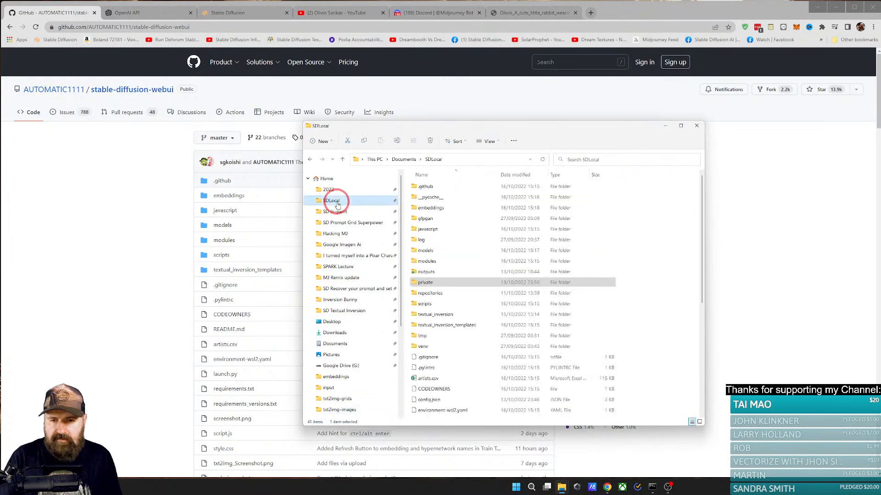
pyautogui.click(482, 361)
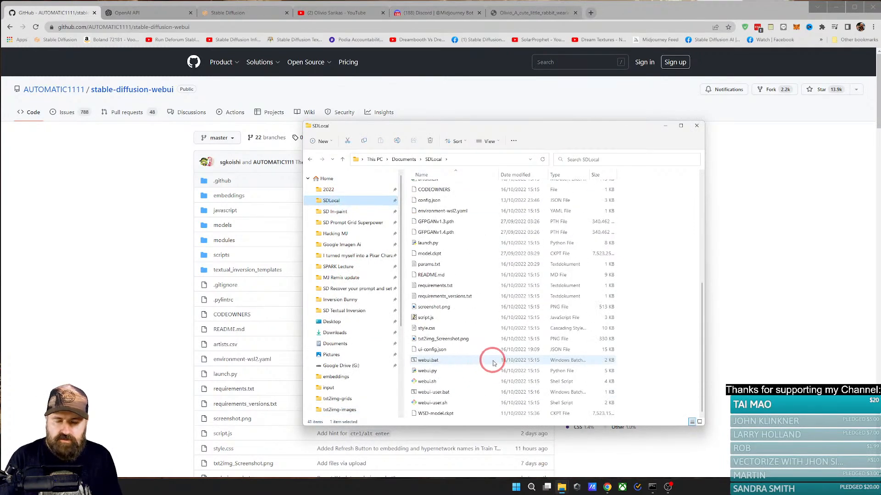
pyautogui.scroll(6, 484, 353)
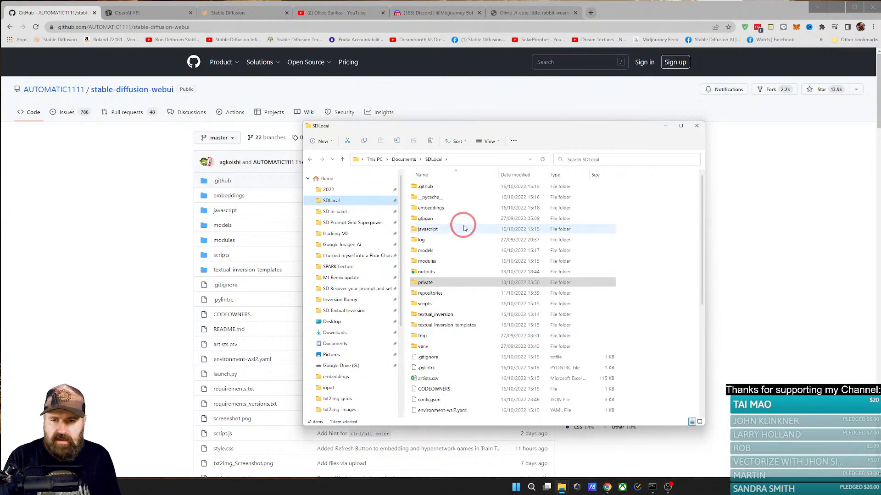
# Step: Select the embeddings folder inside SDLocal, keeping its name
pyautogui.click(439, 210)
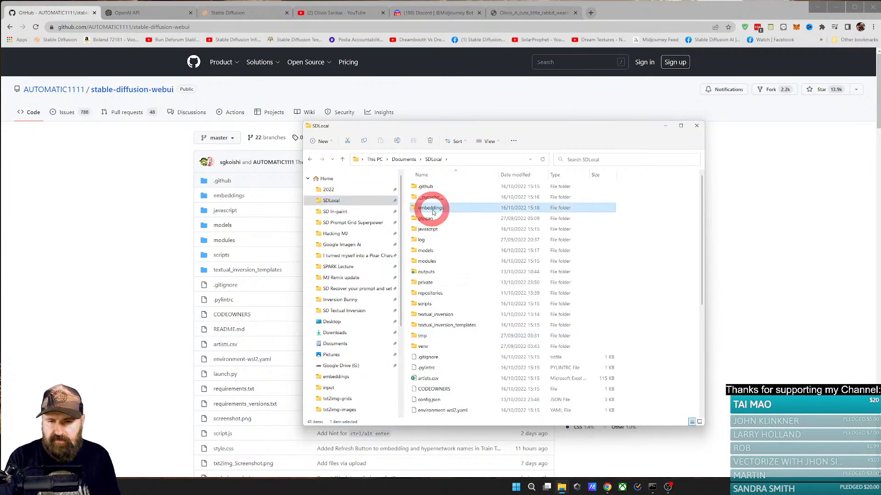
pyautogui.click(441, 208)
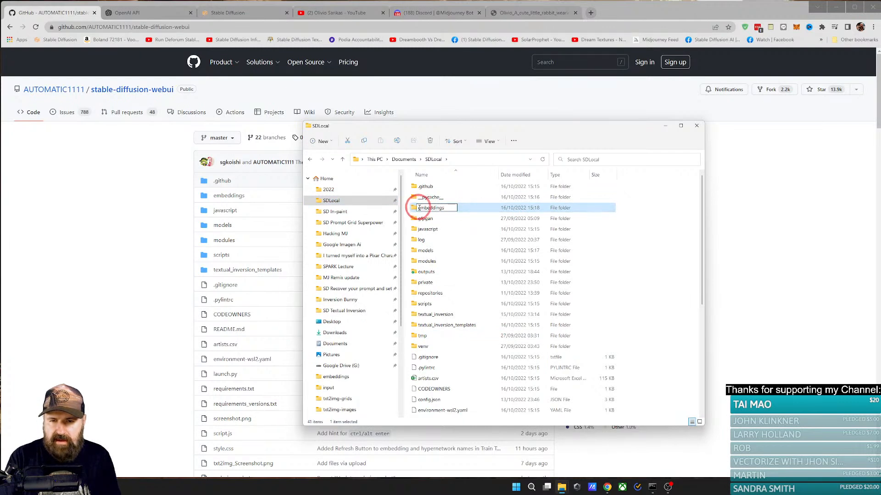
pyautogui.click(414, 209)
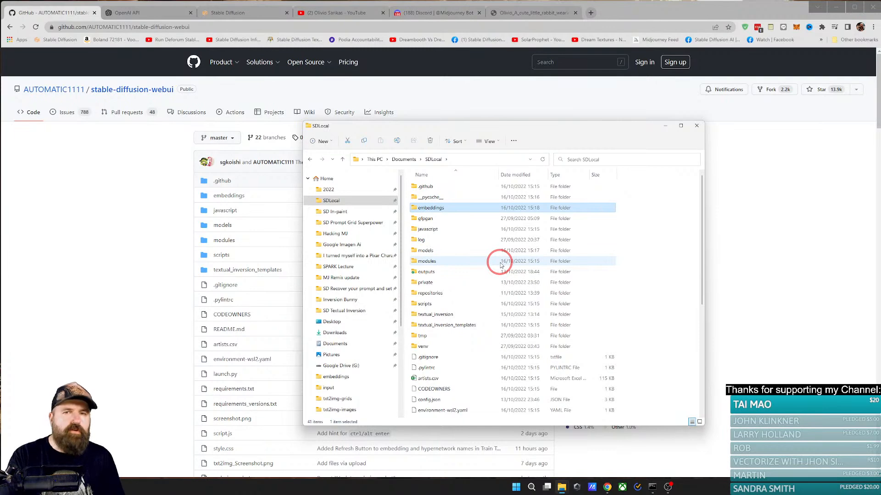
# Step: Open webui-user.bat from SDLocal in Notepad++, examine its PYTHON path line, and close the editor
pyautogui.scroll(-6, 501, 265)
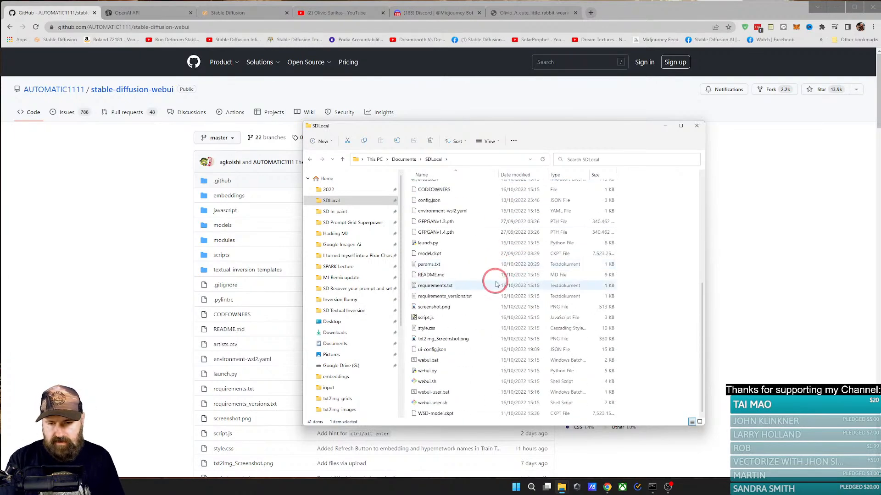
pyautogui.rightClick(435, 392)
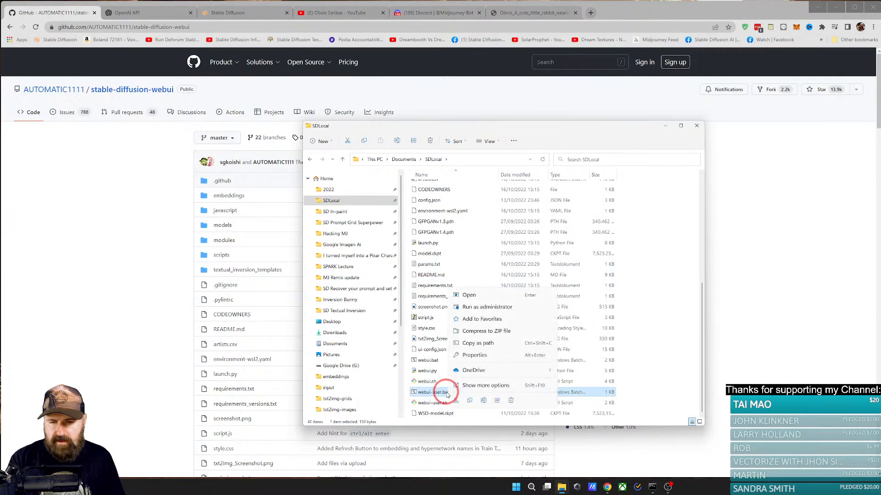
pyautogui.click(504, 390)
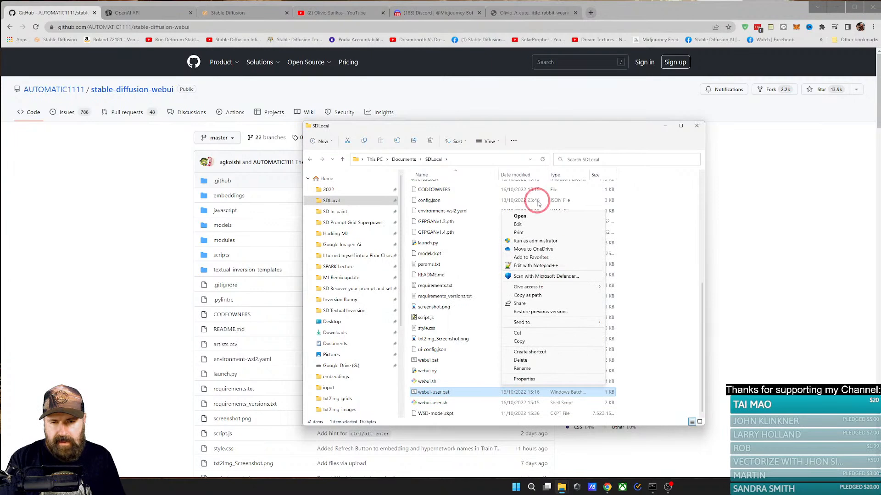
pyautogui.click(535, 265)
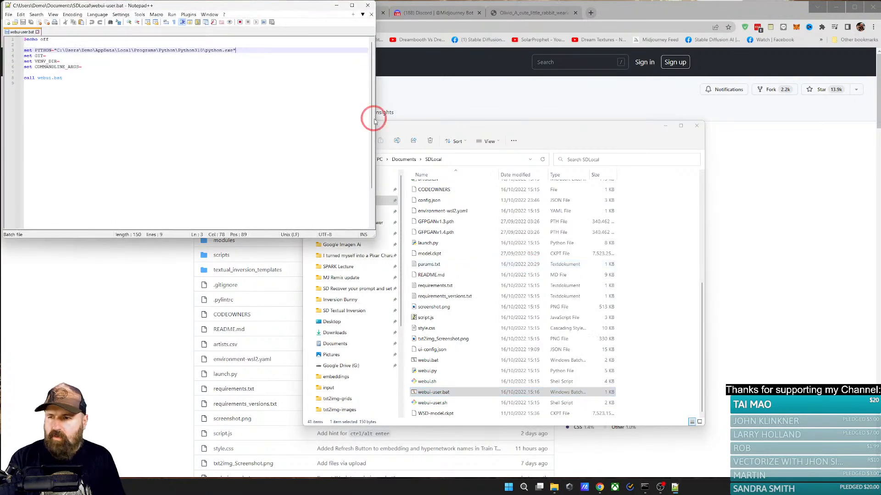
pyautogui.moveTo(230, 5); pyautogui.dragTo(381, 142)
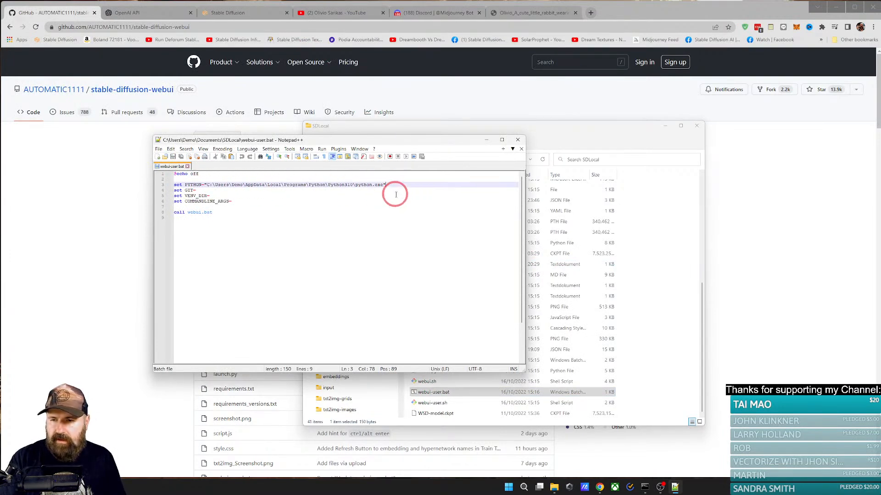
pyautogui.click(518, 139)
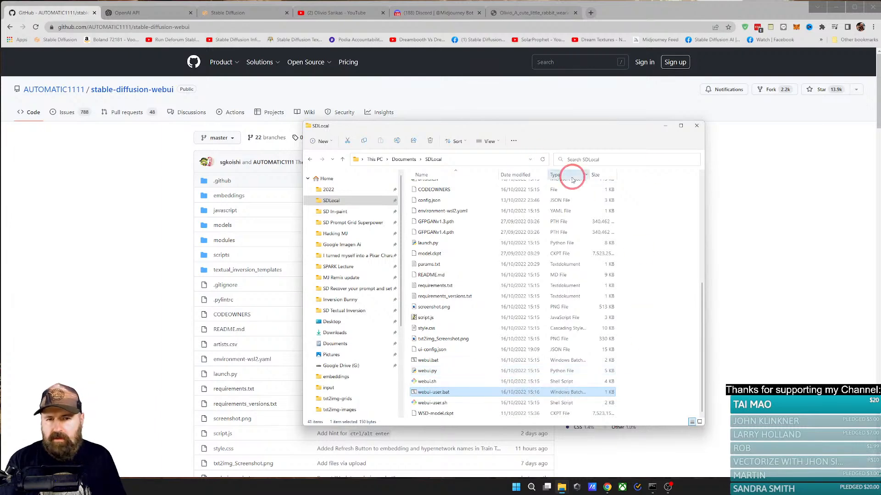
# Step: Close the SDLocal folder window, open Windows System Information to examine the computer's system summary, and close it
pyautogui.click(697, 126)
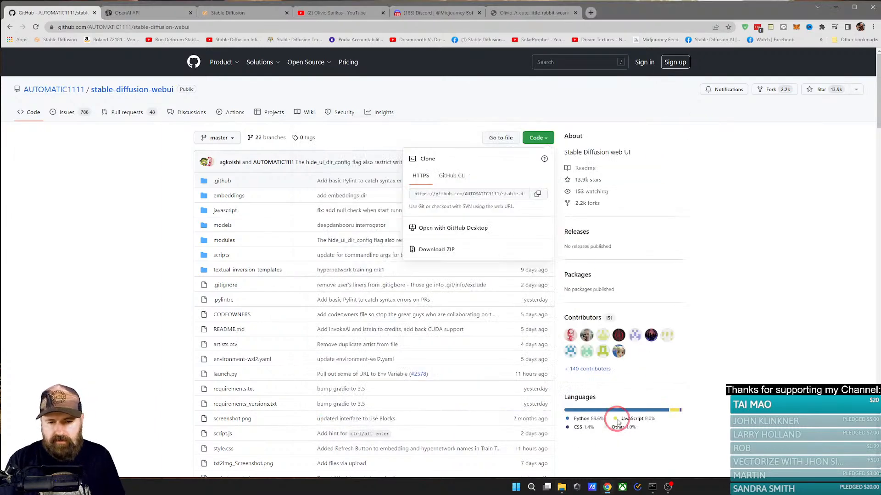
pyautogui.click(532, 488)
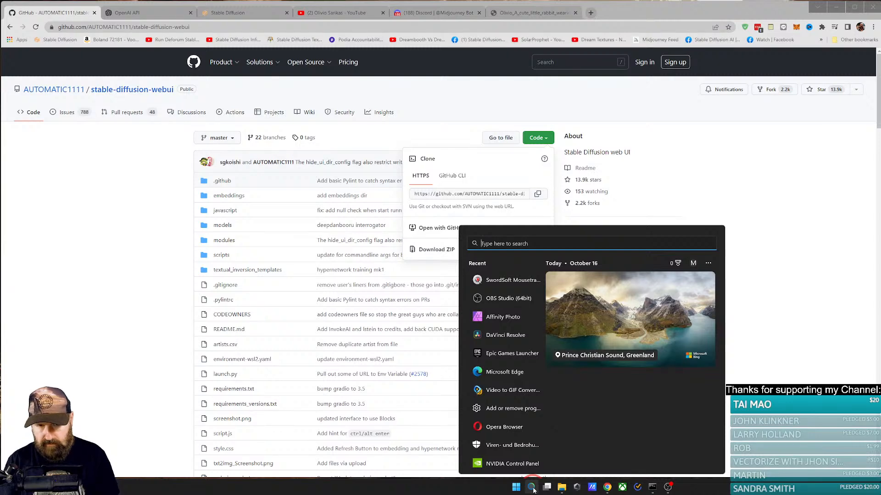
pyautogui.write('sy')
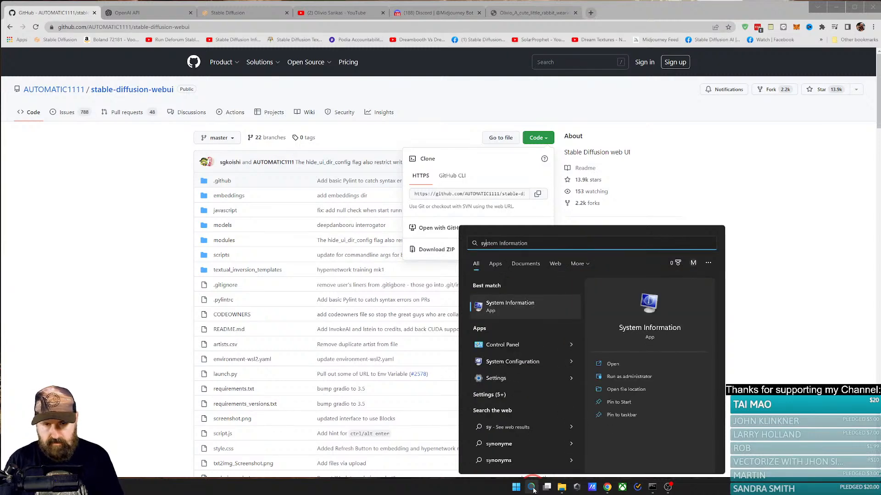
pyautogui.press('Return')
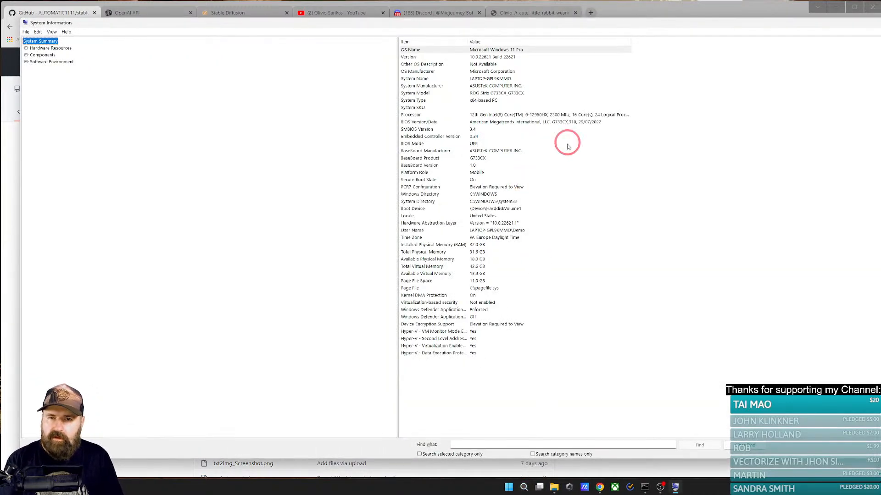
pyautogui.moveTo(495, 29); pyautogui.dragTo(407, 41)
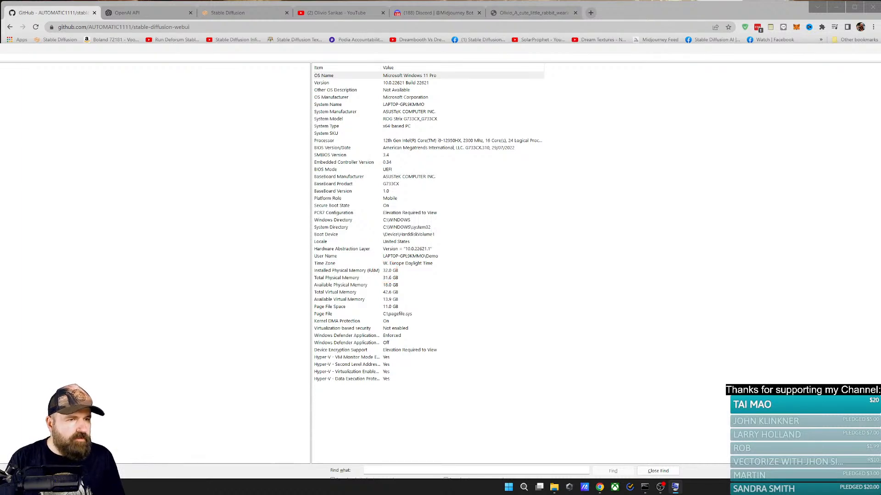
pyautogui.click(872, 7)
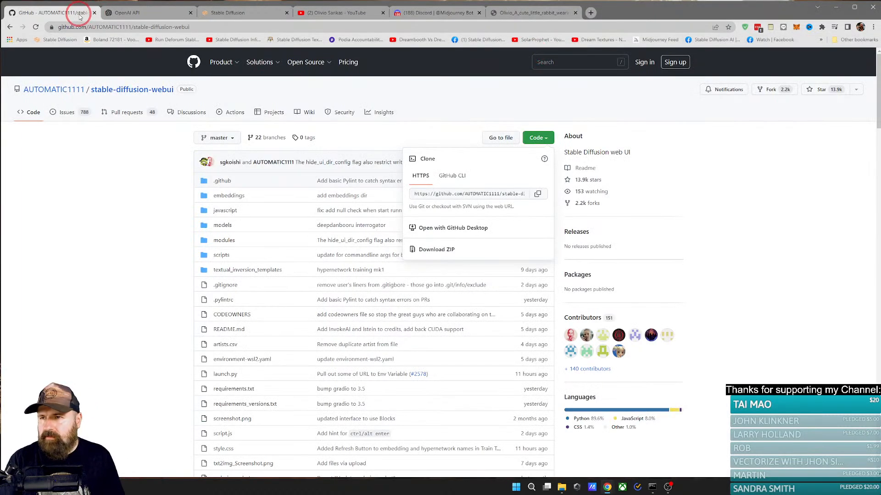
# Step: Dismiss the GitHub clone options, then open the Midjourney Bot conversation in Discord and look through its rabbit images and prompts
pyautogui.click(133, 194)
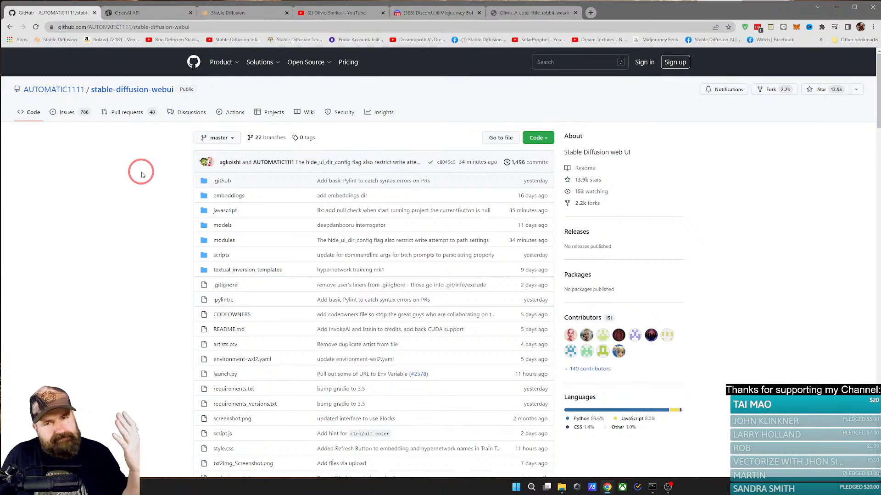
pyautogui.click(242, 14)
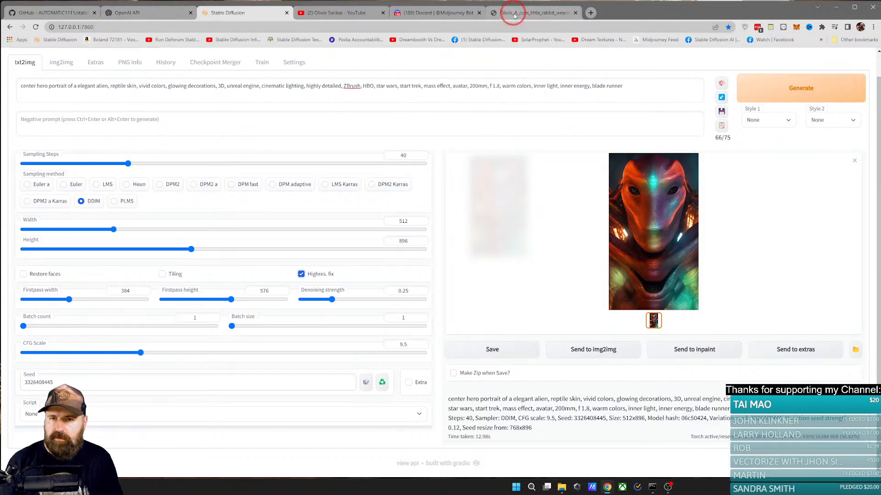
pyautogui.click(420, 13)
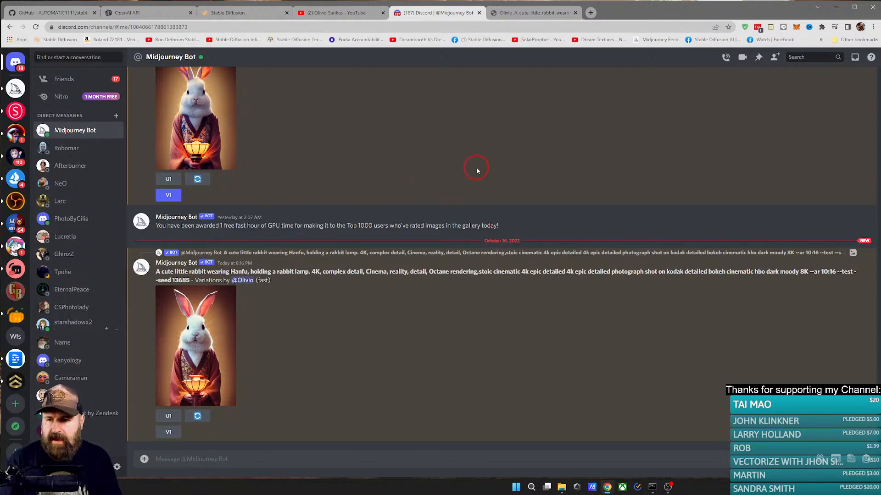
pyautogui.scroll(10, 251, 295)
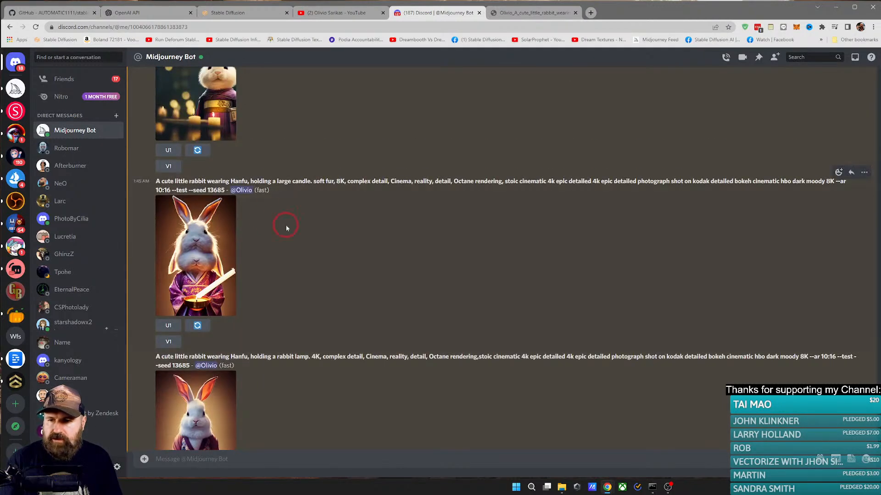
pyautogui.scroll(-10, 321, 275)
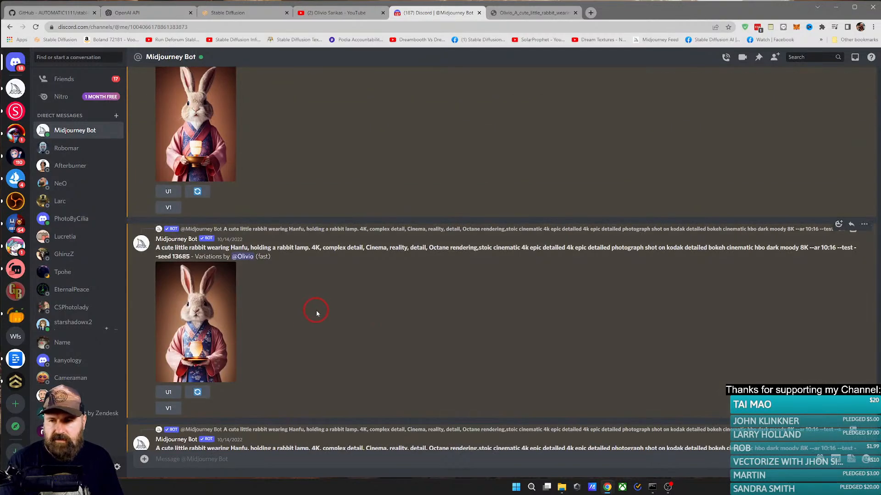
pyautogui.scroll(-10, 332, 301)
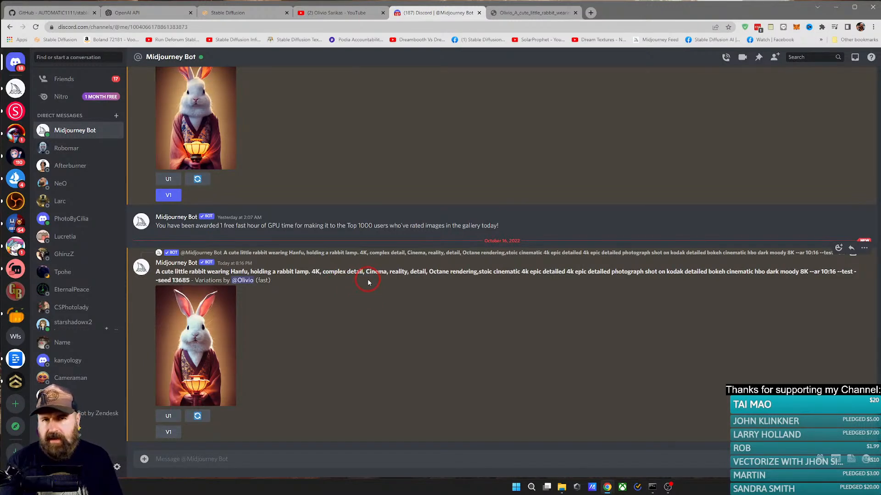
# Step: Compare the Stable Diffusion txt2img page with the Midjourney Bot conversation, finishing on the txt2img page
pyautogui.click(232, 12)
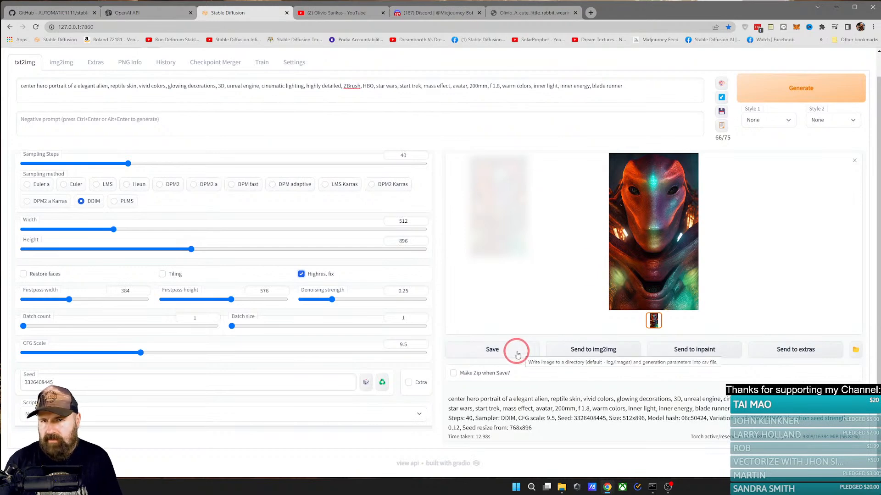
pyautogui.click(446, 13)
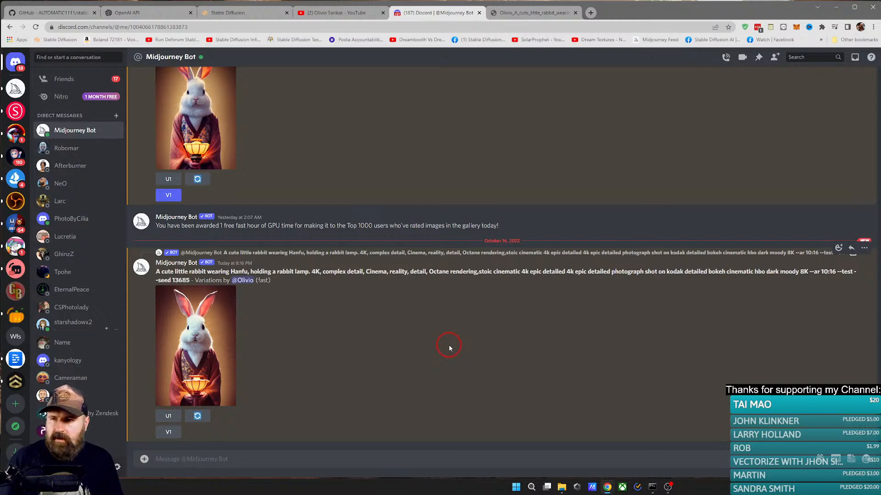
pyautogui.click(215, 15)
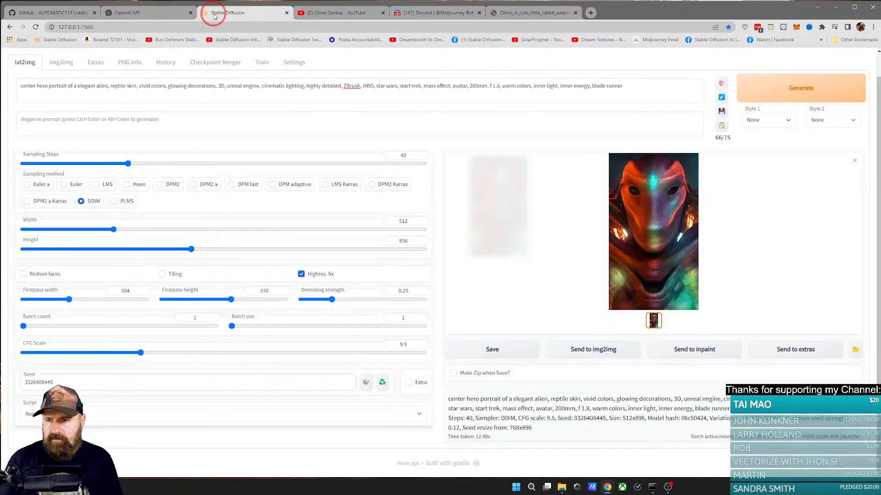
pyautogui.click(461, 260)
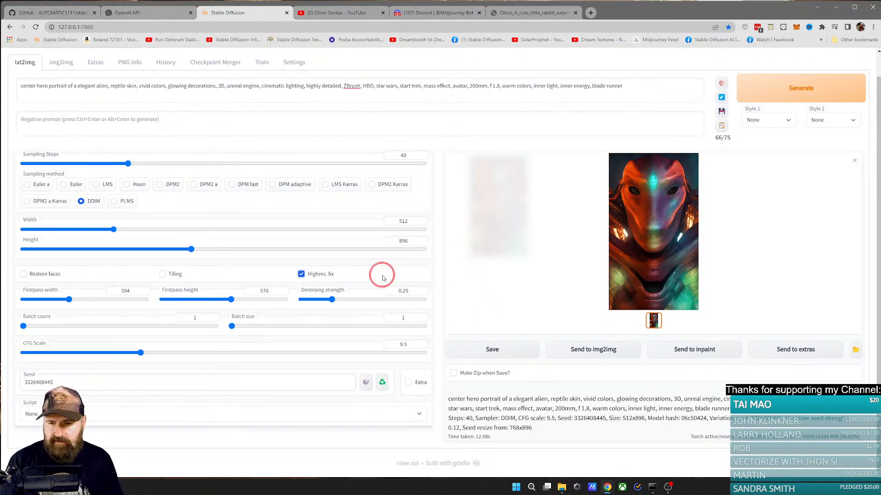
# Step: Detach the Stable Diffusion page into its own browser window and show the available txt2img scripts
pyautogui.click(143, 414)
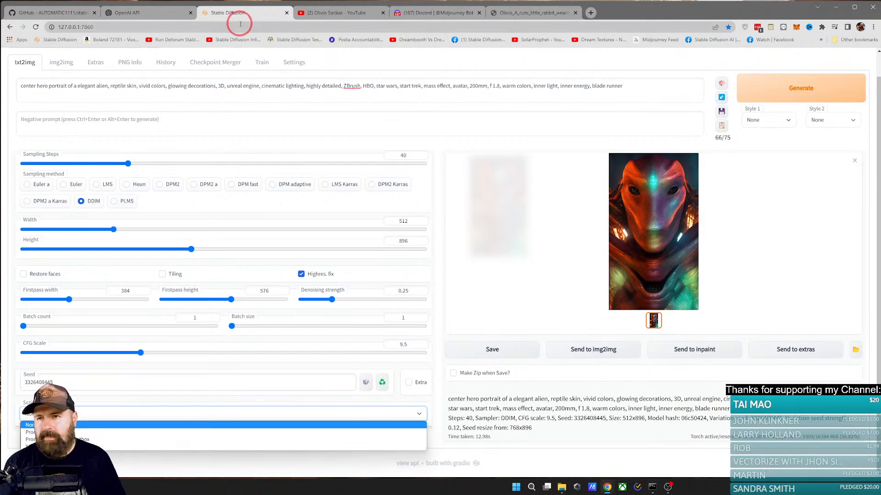
pyautogui.moveTo(240, 14); pyautogui.dragTo(259, 94)
pyautogui.moveTo(361, 95); pyautogui.dragTo(393, 40)
pyautogui.scroll(-4, 231, 223)
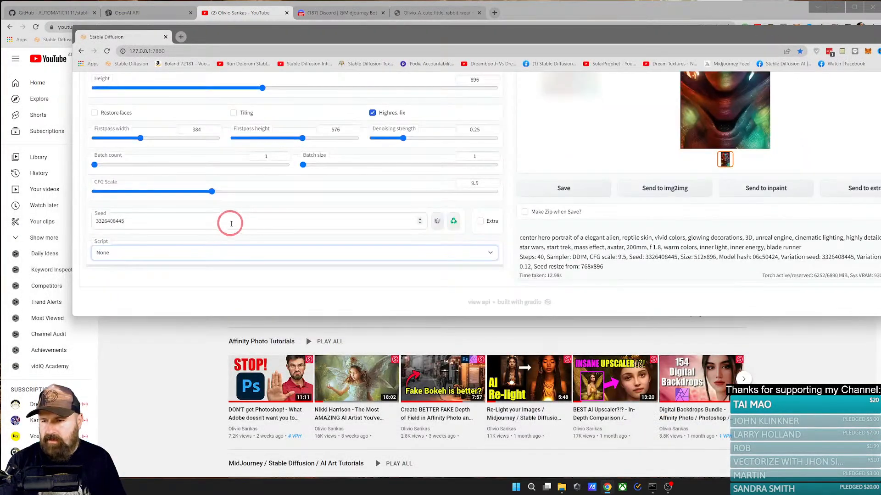
pyautogui.click(132, 251)
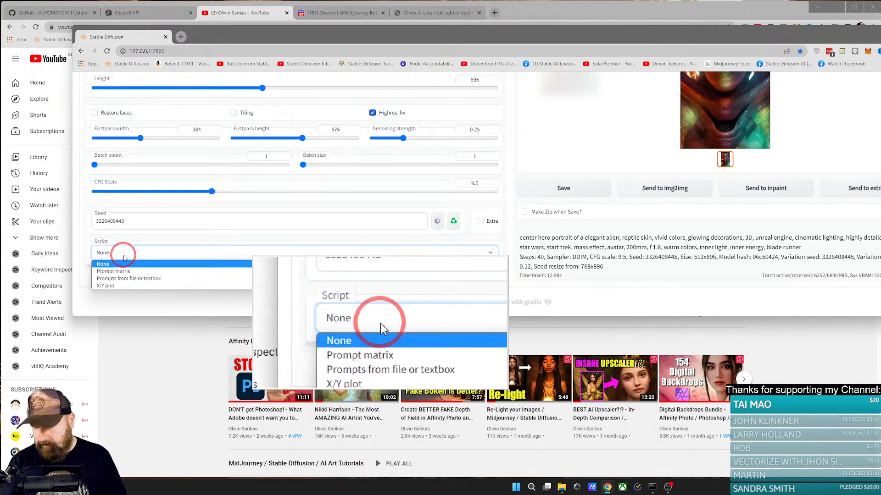
# Step: Switch to img2img and examine its available scripts, leaving the script set to None
pyautogui.scroll(5, 123, 252)
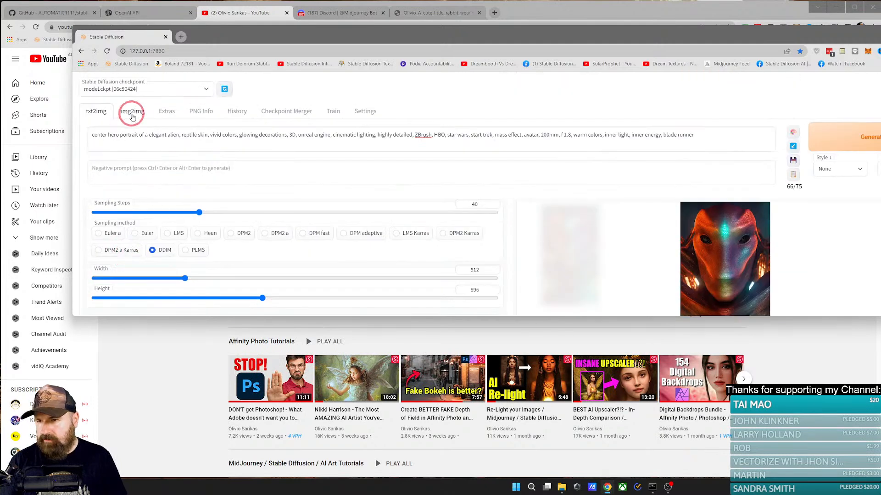
pyautogui.click(132, 114)
pyautogui.scroll(-10, 133, 226)
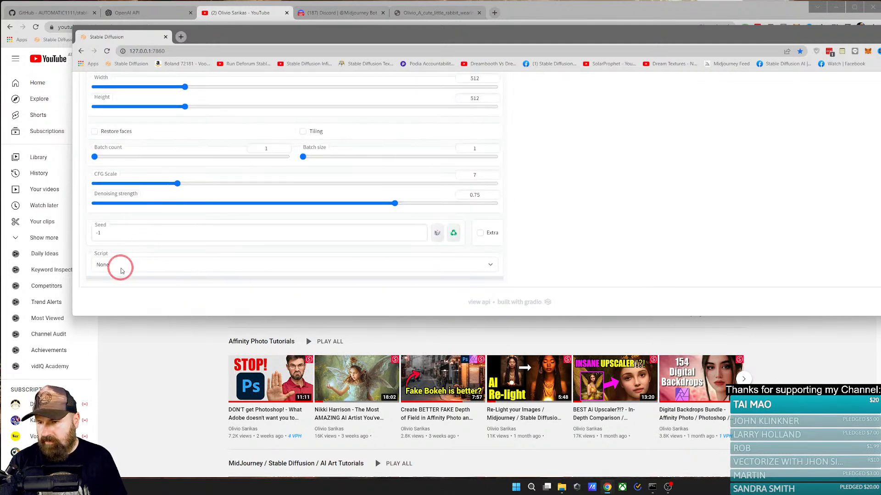
pyautogui.click(121, 268)
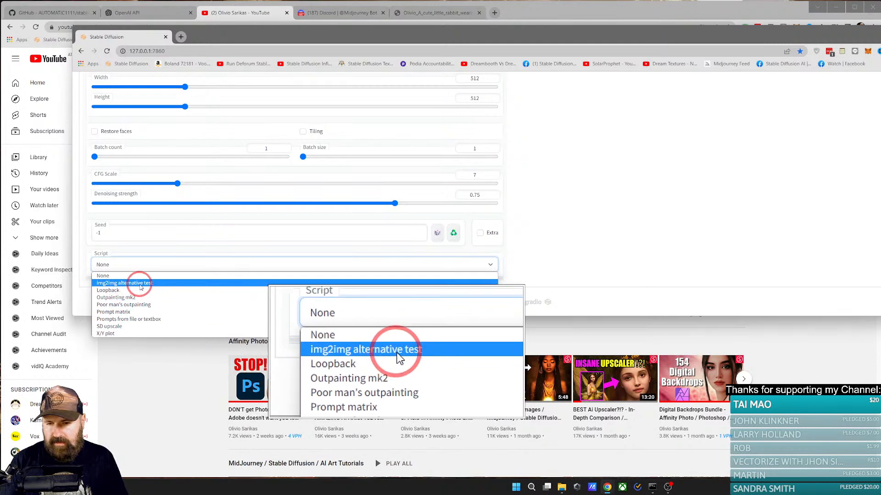
pyautogui.click(122, 261)
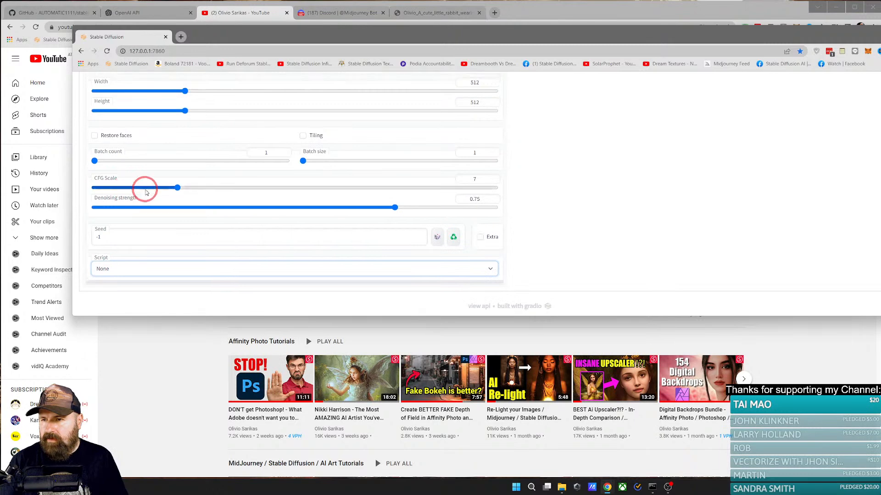
# Step: Return to txt2img, try the X/Y plot script, and reset the script to None
pyautogui.scroll(10, 140, 189)
pyautogui.scroll(2, 119, 138)
pyautogui.click(101, 112)
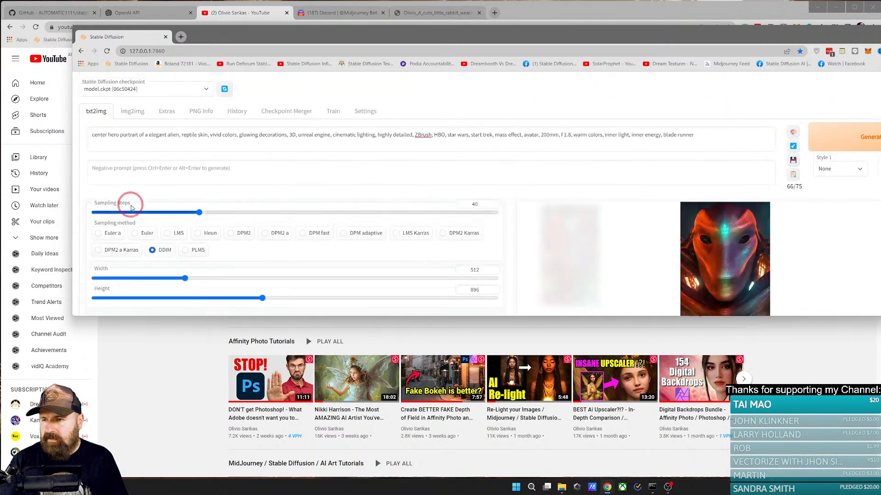
pyautogui.scroll(-8, 134, 202)
pyautogui.click(135, 256)
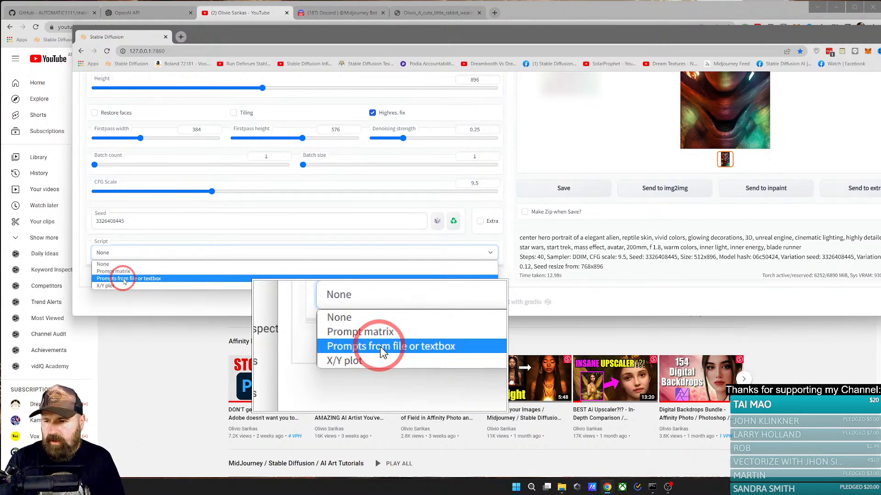
pyautogui.click(119, 285)
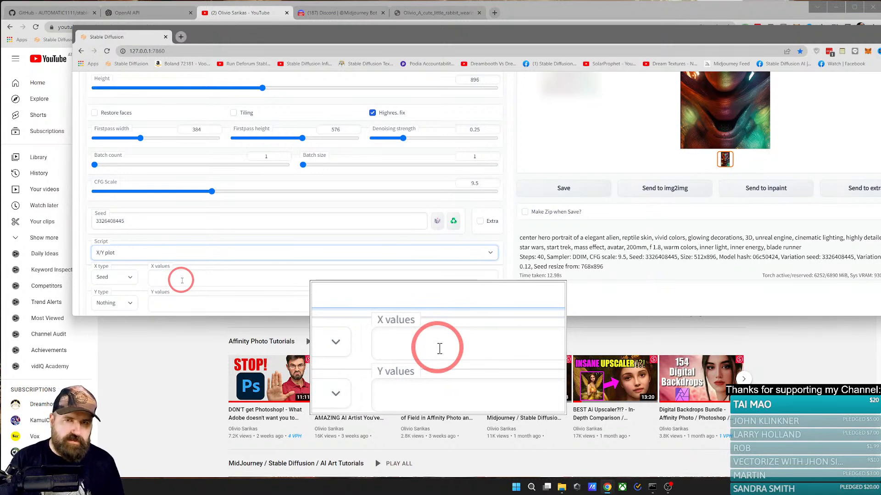
pyautogui.click(134, 252)
pyautogui.click(116, 264)
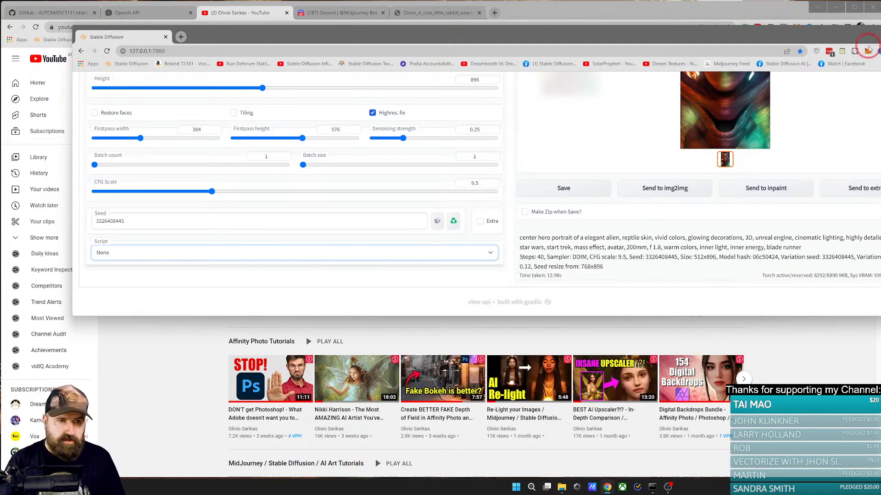
# Step: Reattach the Stable Diffusion page to the main browser window beside GitHub, and view the generated alien portrait enlarged before closing the preview
pyautogui.moveTo(133, 34); pyautogui.dragTo(204, 12)
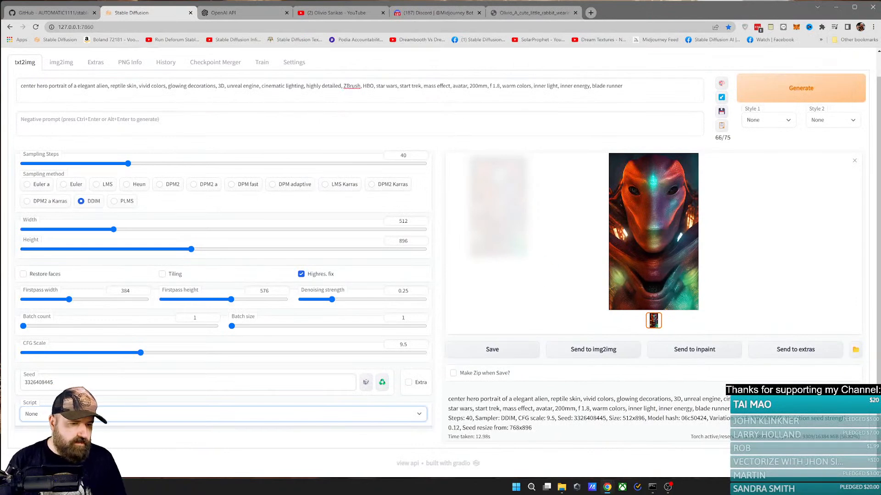
pyautogui.click(669, 258)
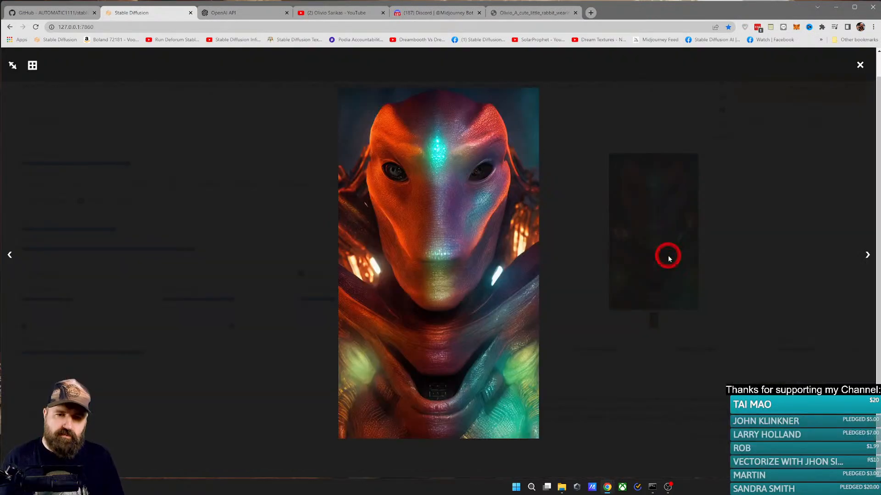
pyautogui.click(639, 246)
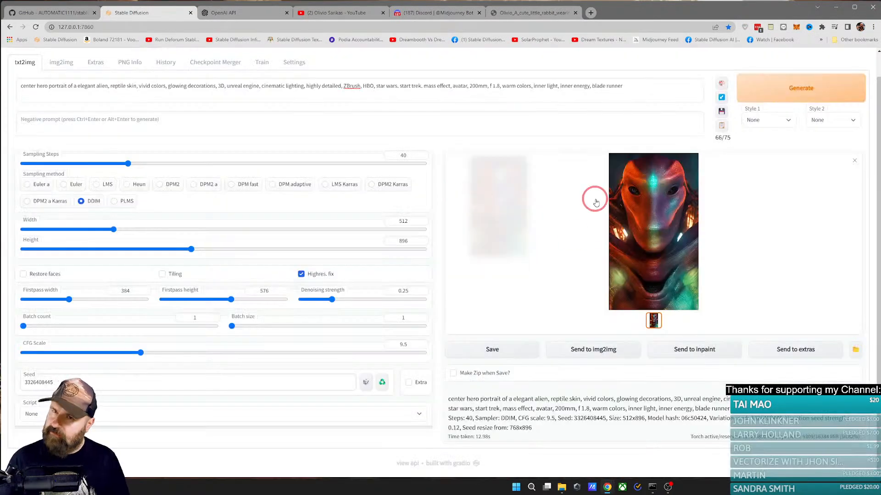
# Step: View the Midjourney rabbit image, then open the Midjourney Feed bookmark and browse the generated images on the profile's Home page
pyautogui.click(432, 13)
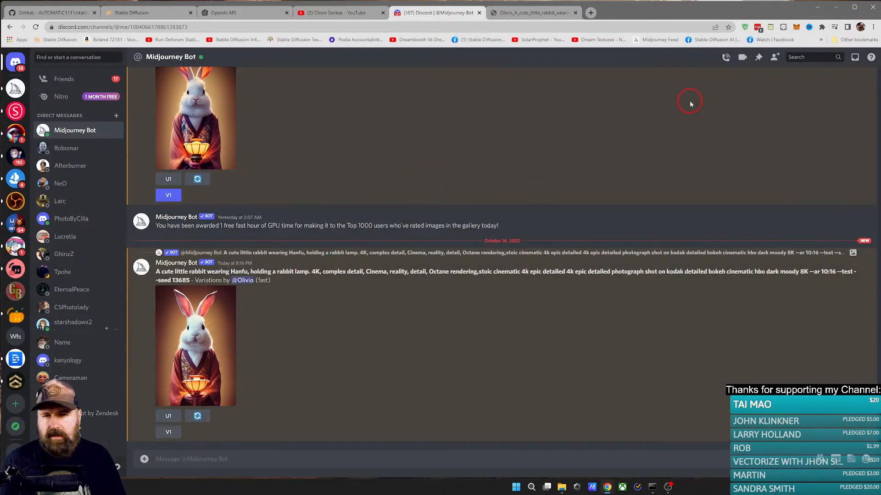
pyautogui.click(535, 13)
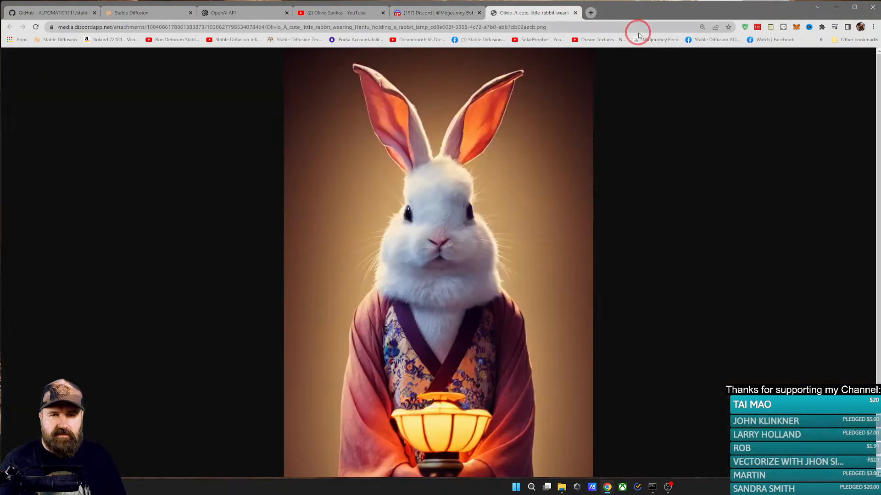
pyautogui.click(648, 40)
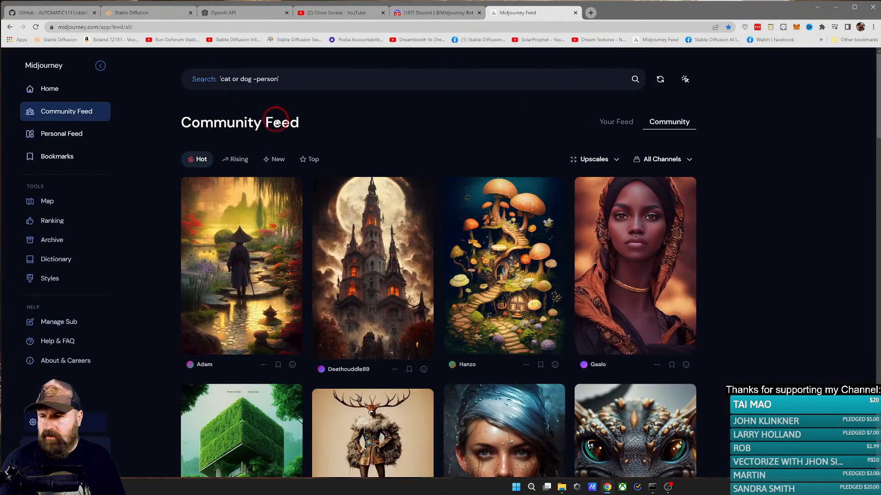
pyautogui.click(53, 90)
pyautogui.scroll(-20, 698, 276)
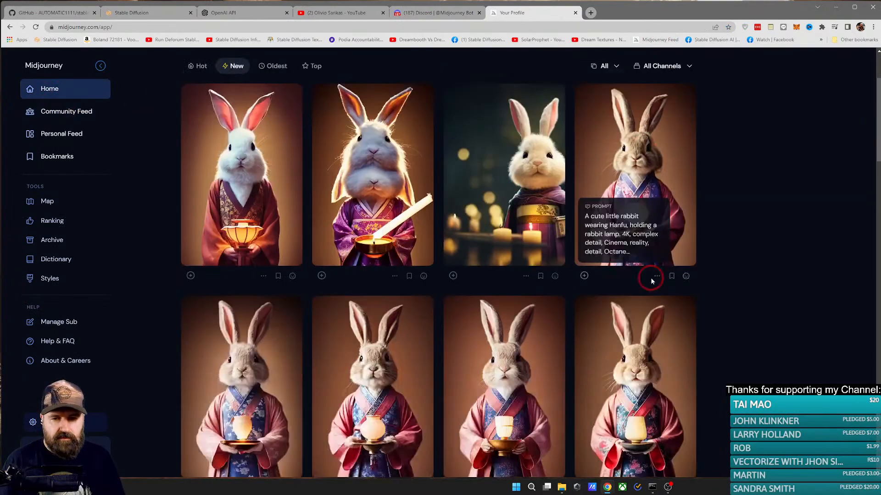
pyautogui.scroll(-20, 698, 277)
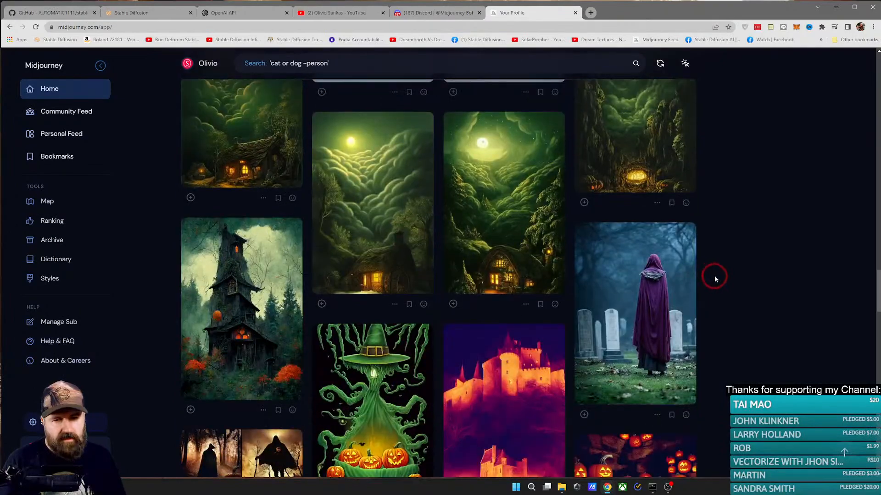
# Step: Return to the start of the profile gallery, open the Archive, and browse it back to 1 October 2022
pyautogui.scroll(-15, 714, 275)
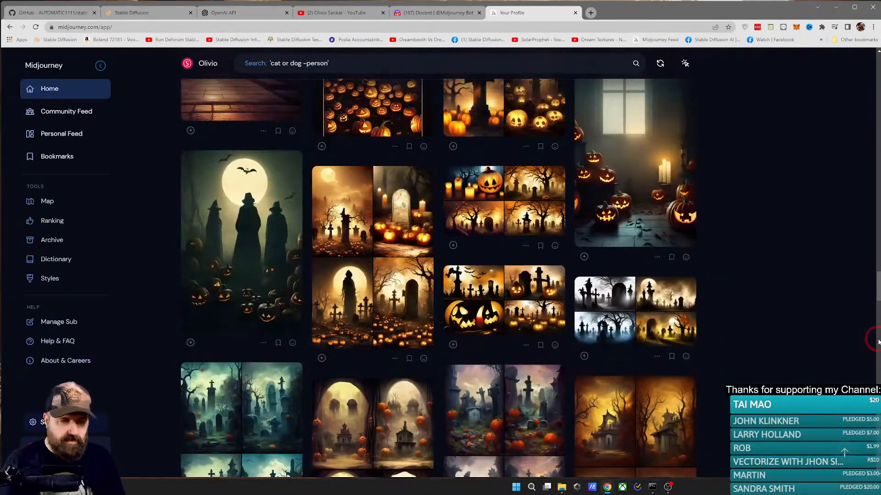
pyautogui.moveTo(877, 287); pyautogui.dragTo(878, 75)
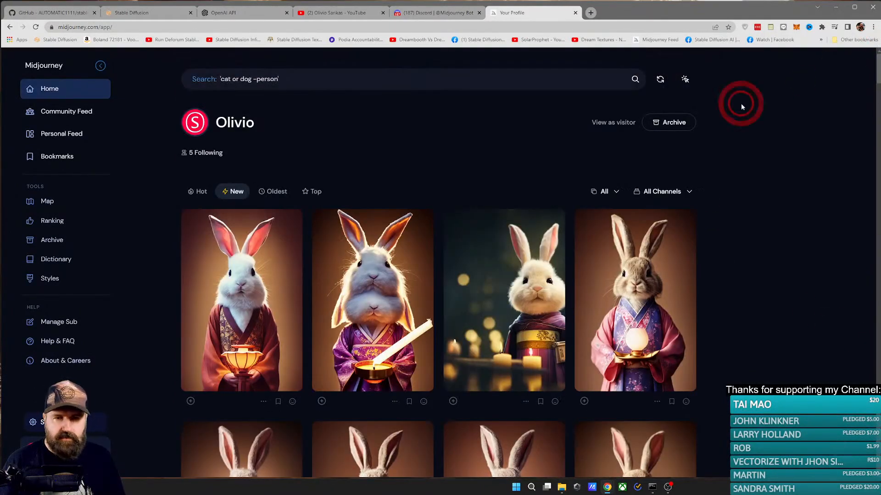
pyautogui.click(666, 122)
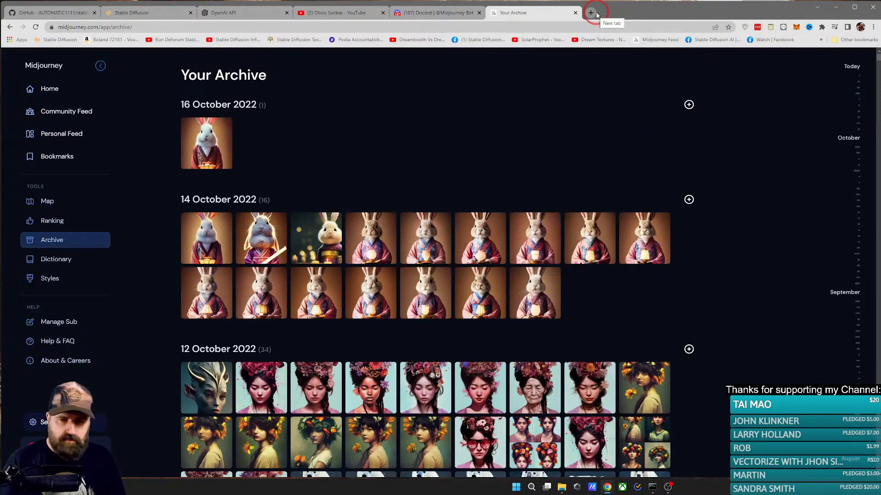
pyautogui.scroll(-20, 694, 296)
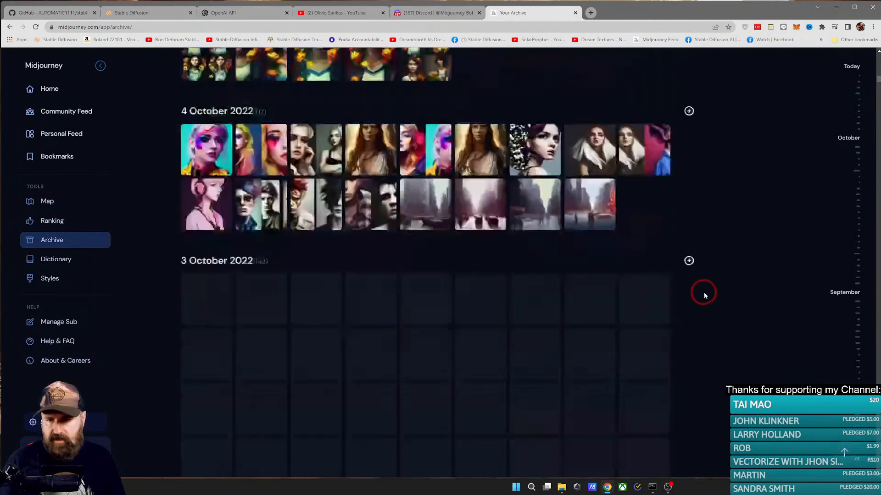
pyautogui.scroll(-15, 705, 294)
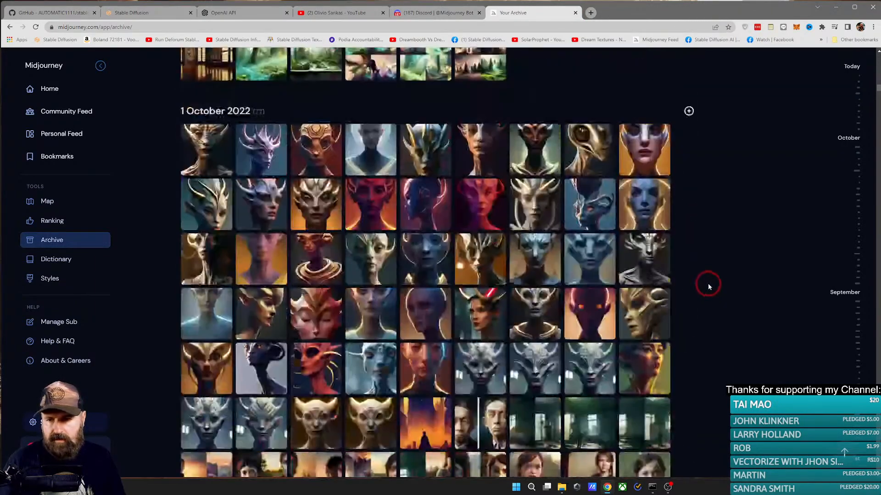
# Step: View the first two alien portraits of 1 October 2022 and open the purple horned alien's image in a new browser tab
pyautogui.click(212, 157)
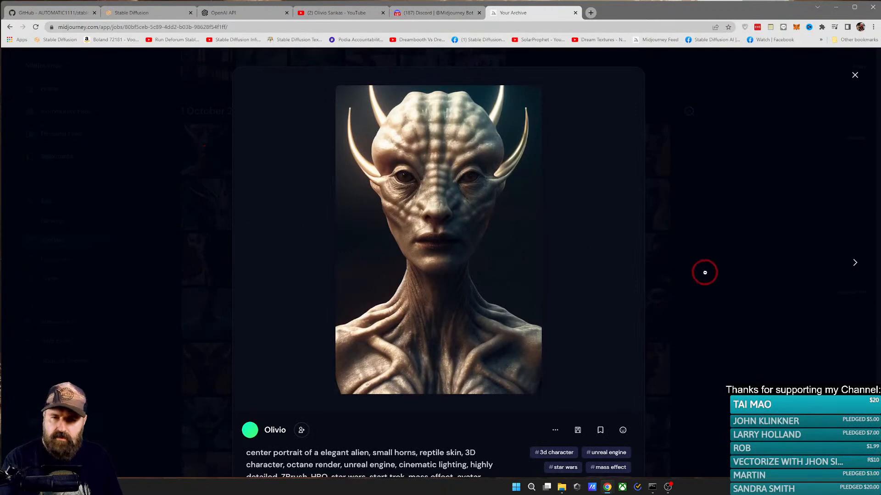
pyautogui.press('Right')
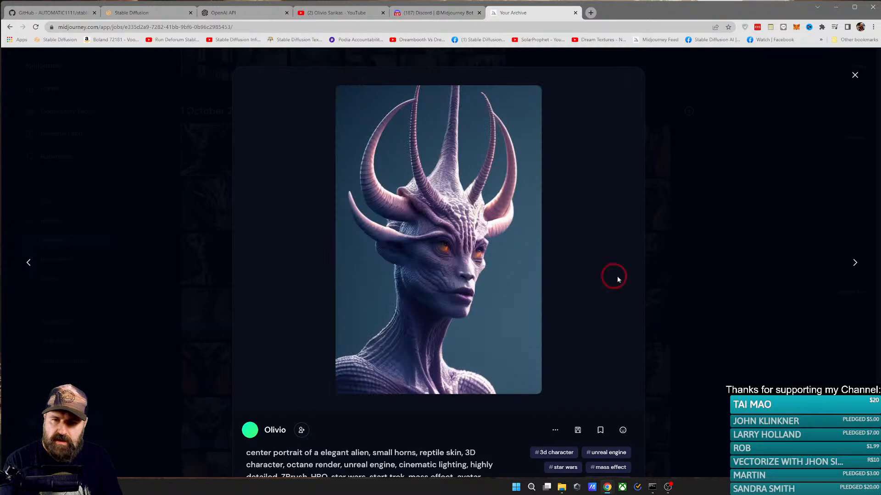
pyautogui.rightClick(404, 220)
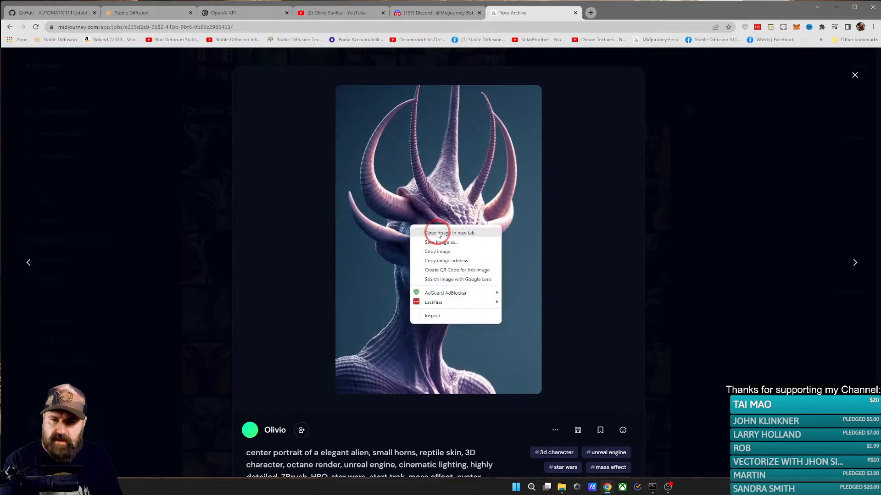
pyautogui.click(426, 229)
pyautogui.click(623, 17)
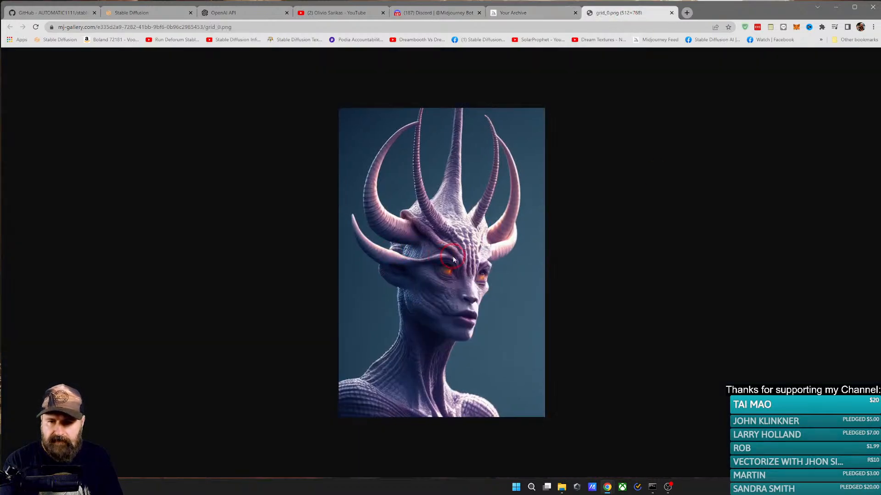
# Step: Examine the purple horned alien image enlarged, including at 150%, and reset the page zoom to 100%
pyautogui.scroll(4, 449, 259)
pyautogui.scroll(-2, 451, 258)
pyautogui.scroll(1, 452, 258)
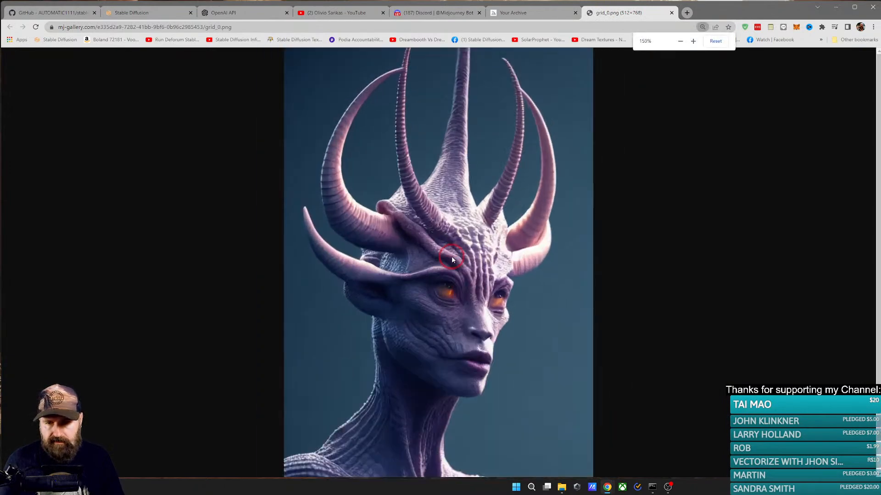
pyautogui.scroll(-1, 451, 259)
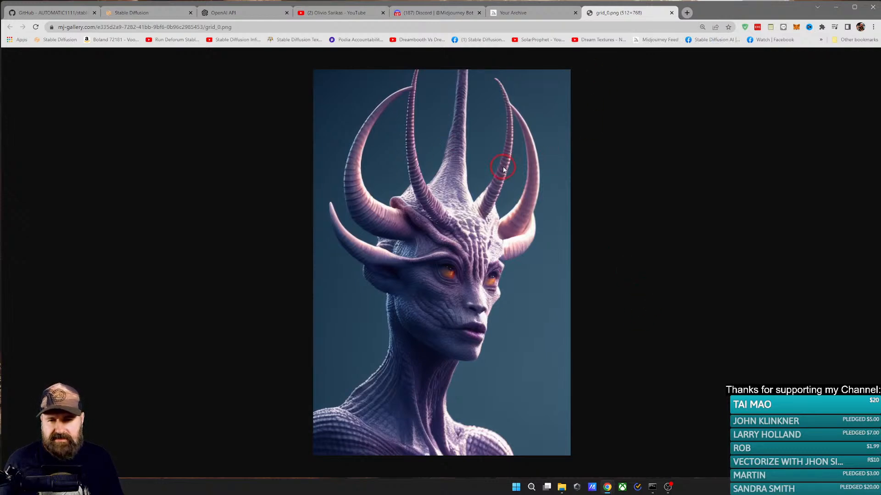
pyautogui.scroll(-1, 503, 169)
pyautogui.click(717, 43)
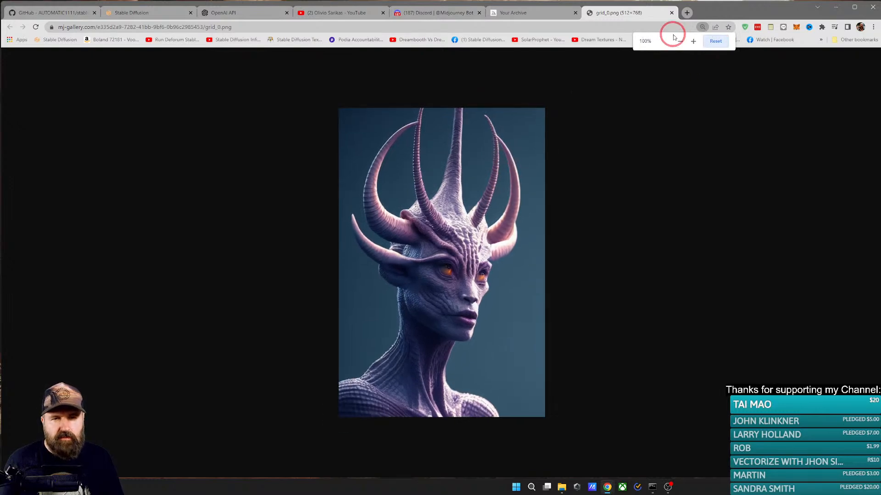
# Step: Return to the Midjourney archive, advance to the next alien portrait, and open its image in a new browser tab
pyautogui.click(528, 13)
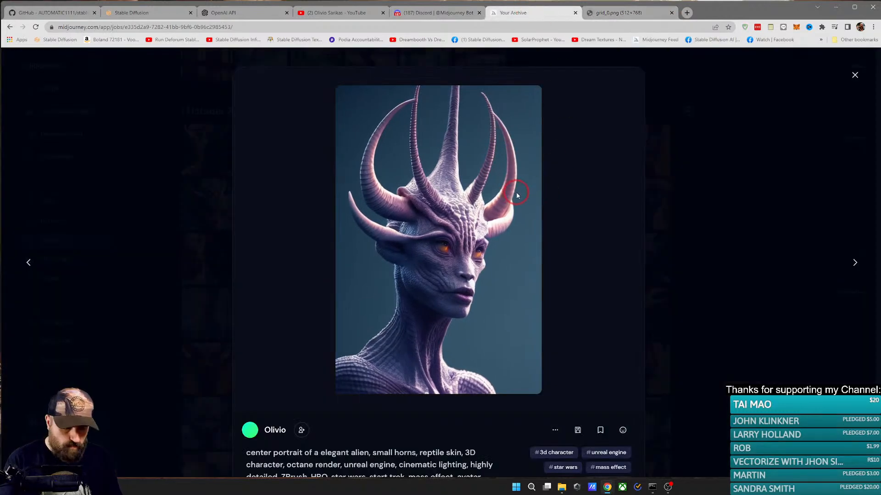
pyautogui.press('Right')
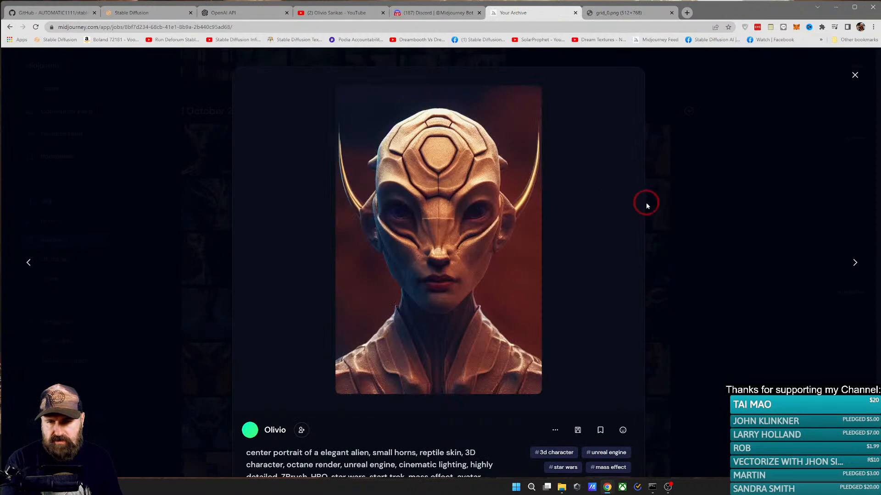
pyautogui.rightClick(523, 196)
pyautogui.click(539, 203)
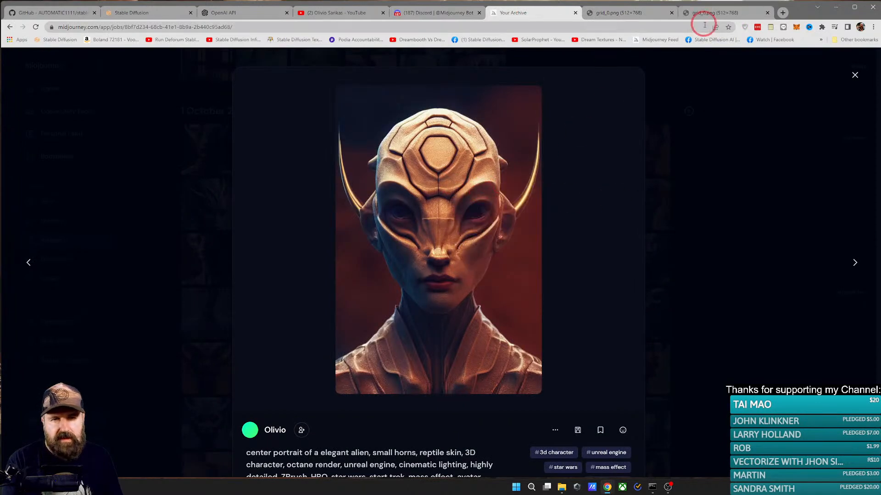
pyautogui.click(706, 17)
# Step: Examine the golden alien portrait enlarged and close its image tab
pyautogui.click(606, 193)
pyautogui.scroll(2, 475, 236)
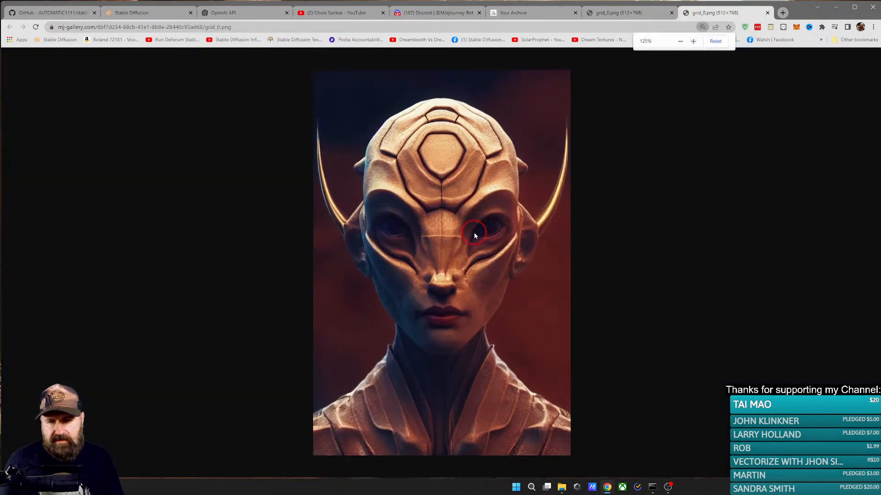
pyautogui.scroll(1, 475, 235)
pyautogui.scroll(-1, 558, 237)
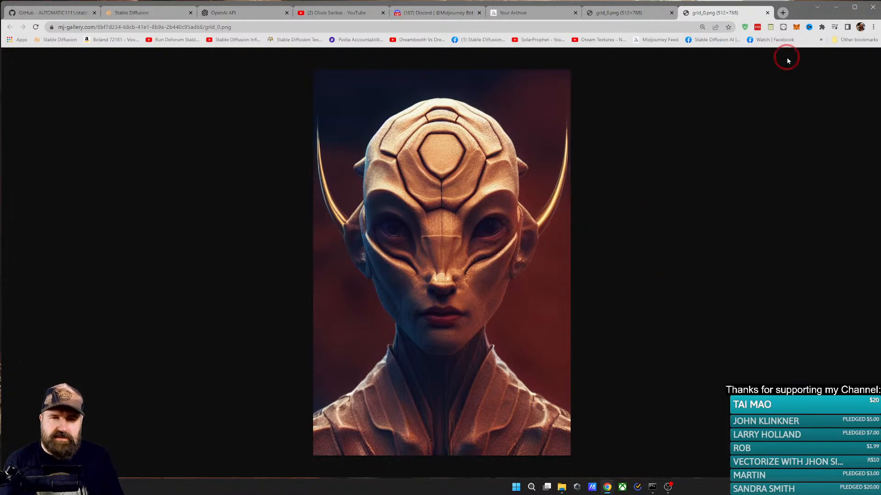
pyautogui.click(768, 13)
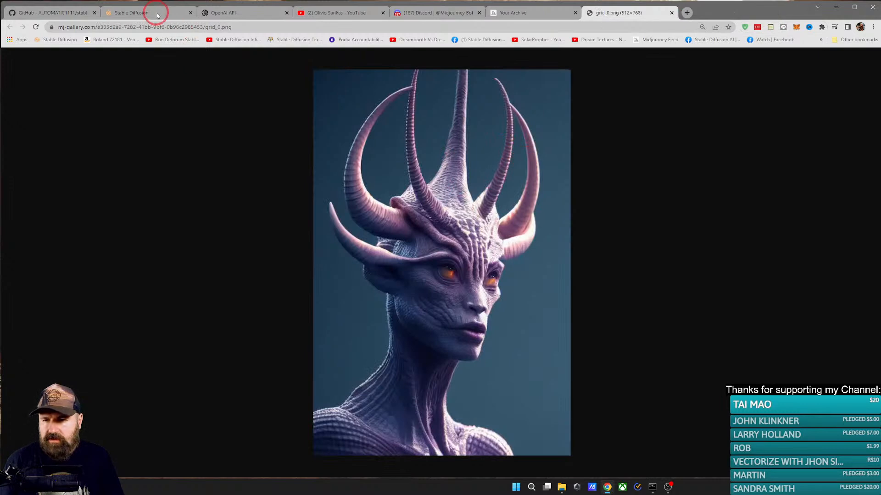
# Step: Switch to File Explorer and open the Aliens folder inside txt2img-images
pyautogui.click(562, 490)
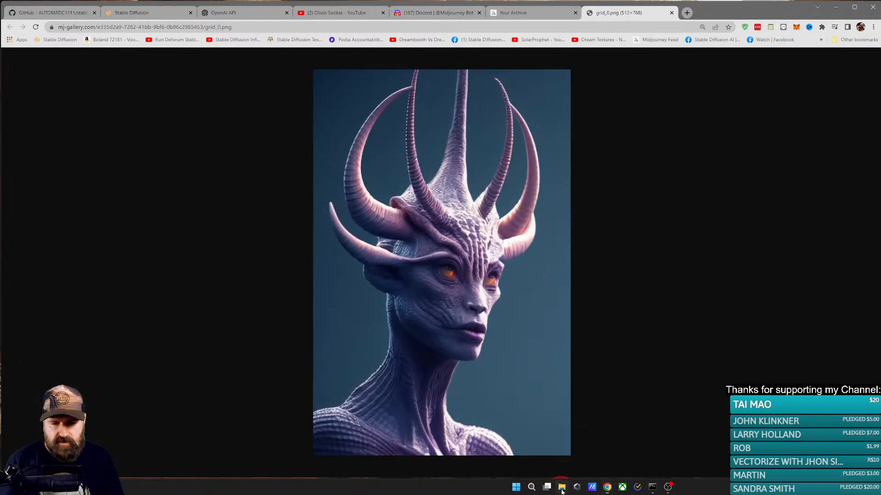
pyautogui.scroll(1, 380, 328)
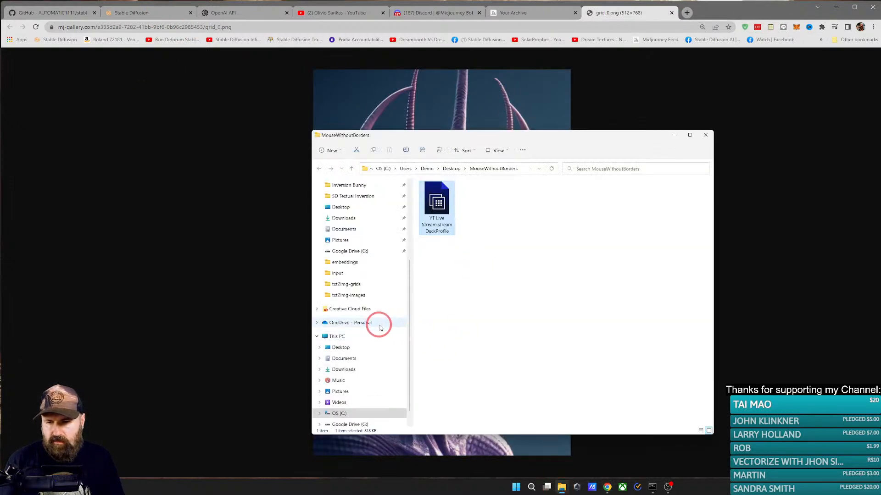
pyautogui.click(358, 295)
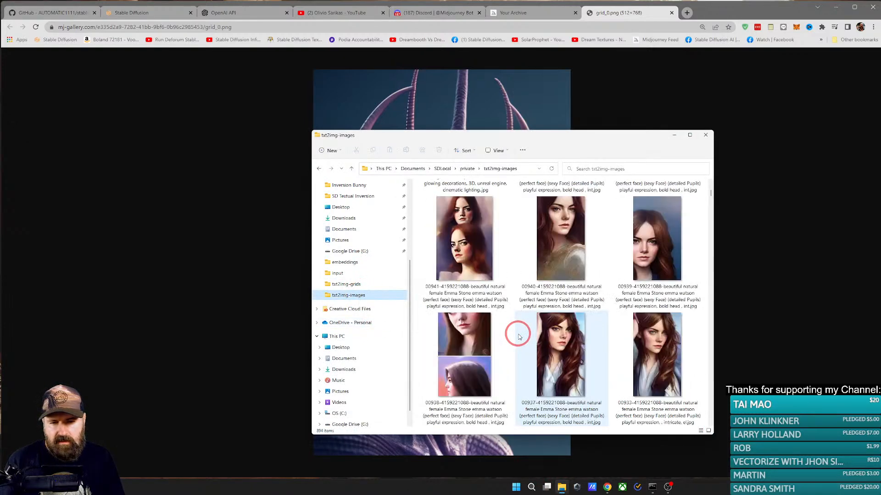
pyautogui.scroll(10, 519, 337)
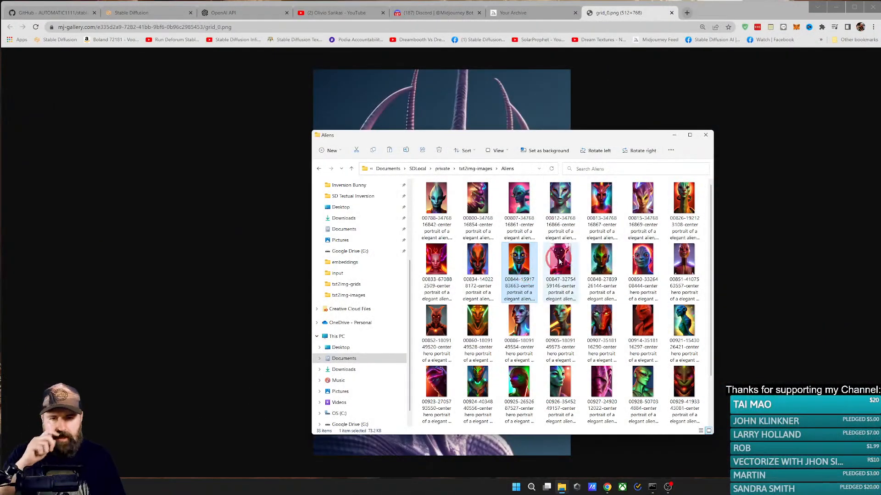
# Step: Open the first alien image, 00788, and reposition and enlarge the image viewer window
pyautogui.doubleClick(440, 197)
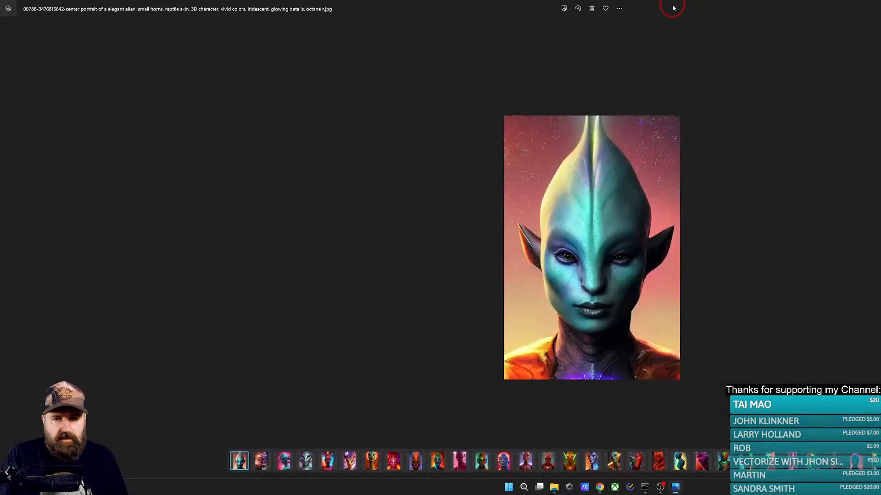
pyautogui.moveTo(673, 8); pyautogui.dragTo(395, 11)
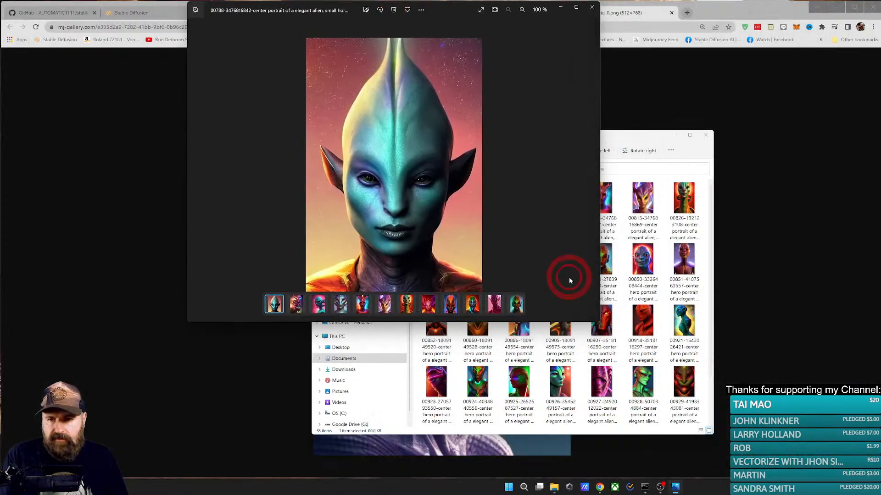
pyautogui.moveTo(599, 322); pyautogui.dragTo(697, 477)
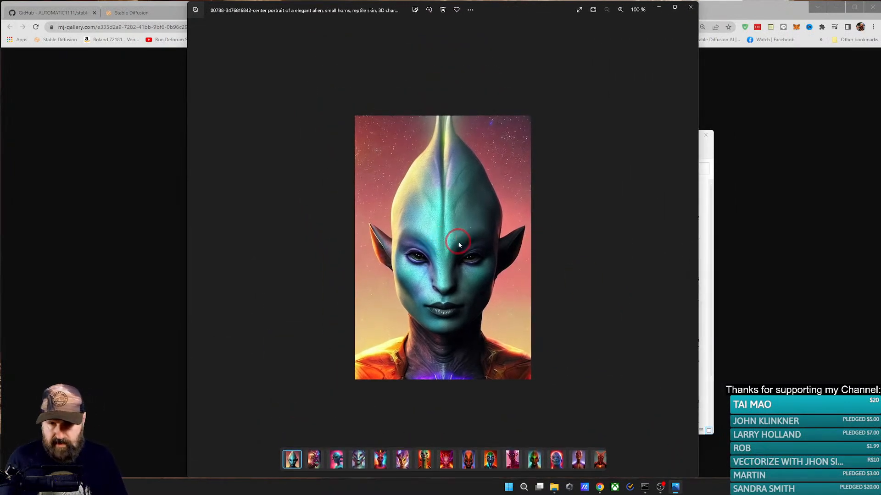
# Step: Examine the alien portraits 00788, 00800 and 00807 enlarged, one after another
pyautogui.scroll(3, 455, 247)
pyautogui.scroll(-2, 455, 246)
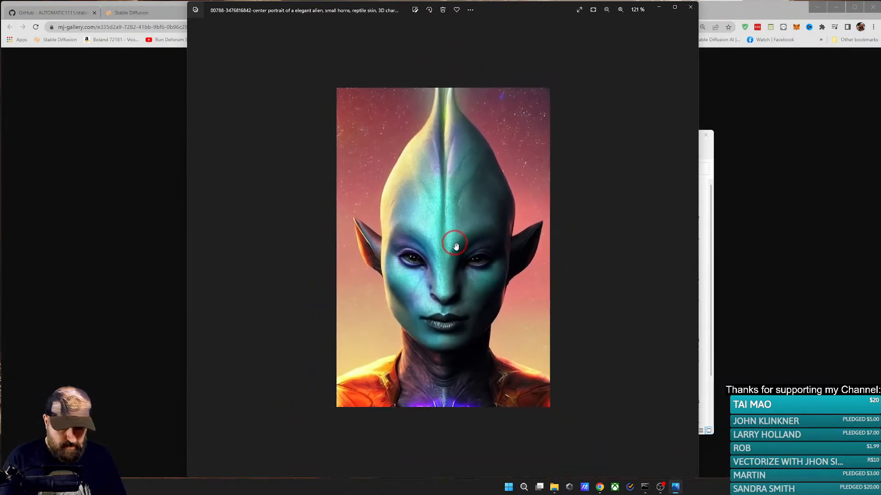
pyautogui.scroll(-2, 456, 245)
pyautogui.press('Right')
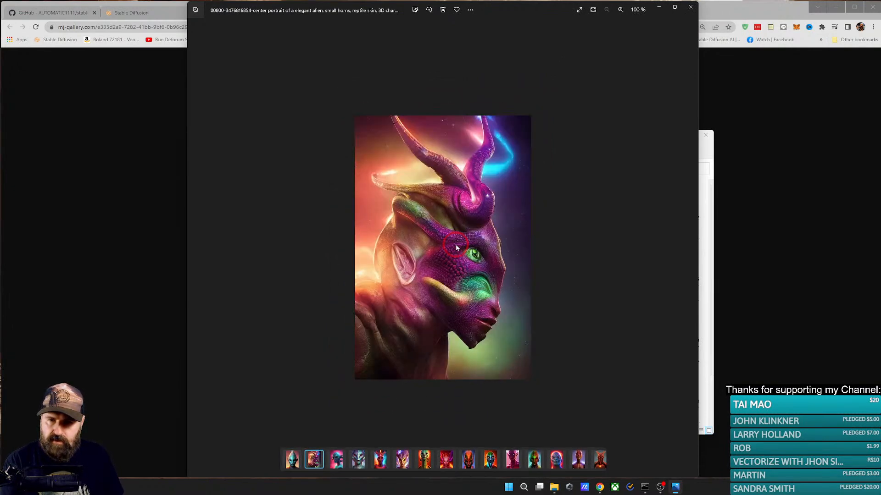
pyautogui.scroll(2, 459, 247)
pyautogui.scroll(1, 460, 249)
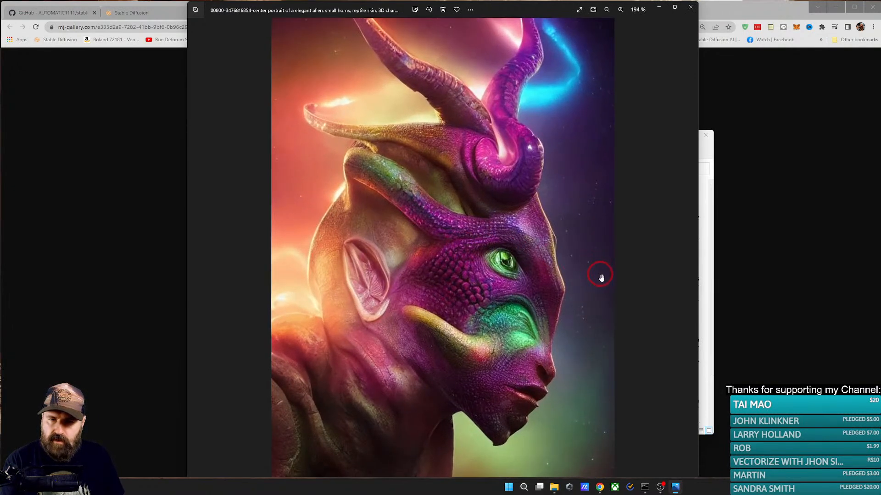
pyautogui.scroll(-3, 600, 276)
pyautogui.press('Right')
pyautogui.scroll(2, 550, 266)
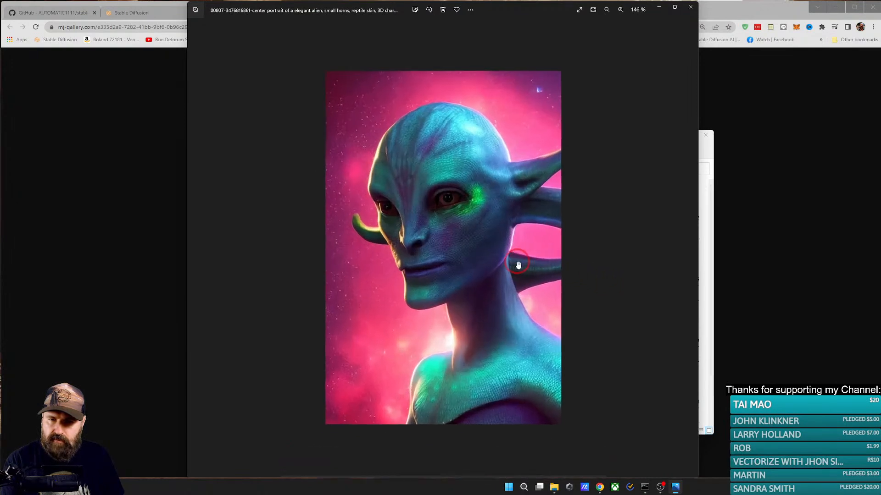
pyautogui.scroll(1, 518, 266)
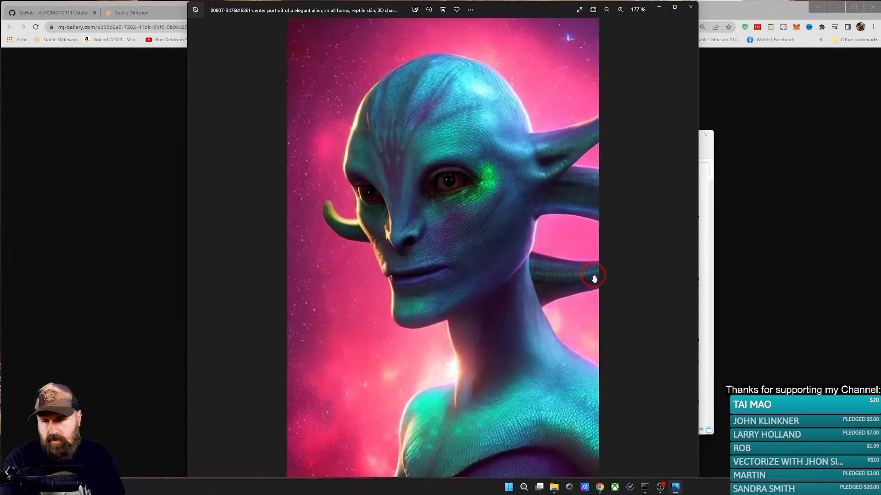
pyautogui.scroll(-3, 594, 279)
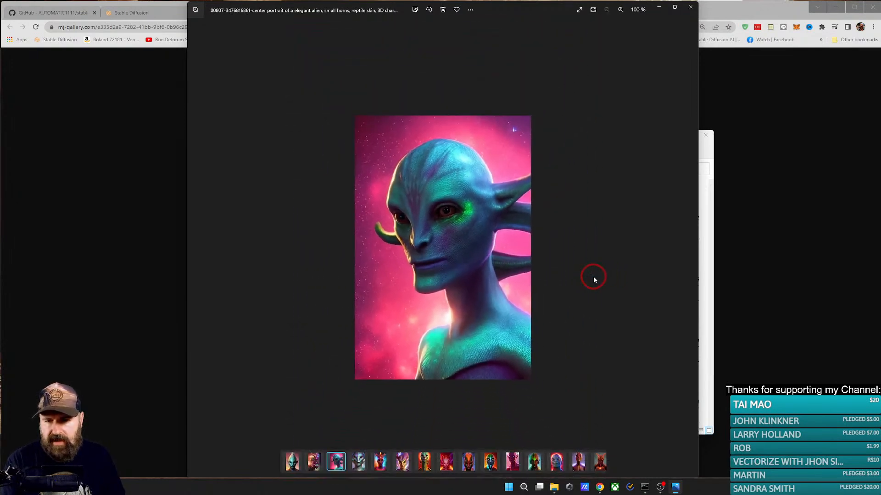
# Step: Continue through the alien portraits 00812, 00813 and 00815, examining each one enlarged
pyautogui.press('Right')
pyautogui.scroll(2, 500, 253)
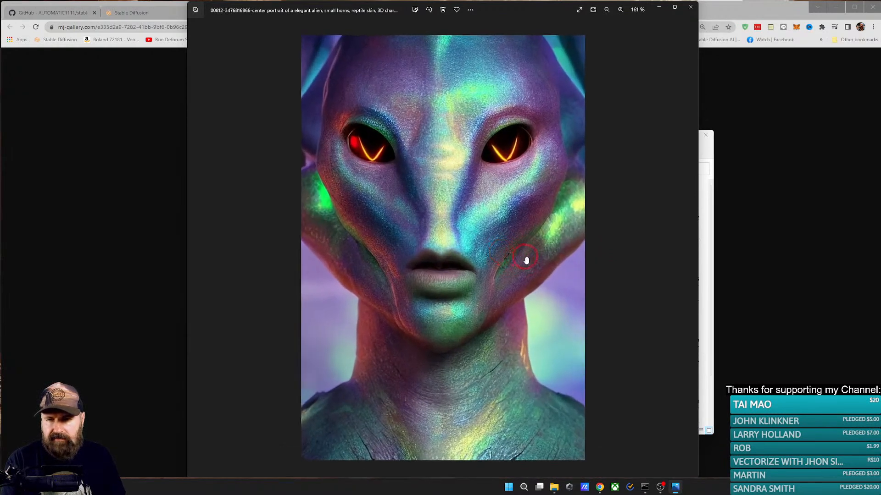
pyautogui.scroll(-2, 526, 258)
pyautogui.press('Right')
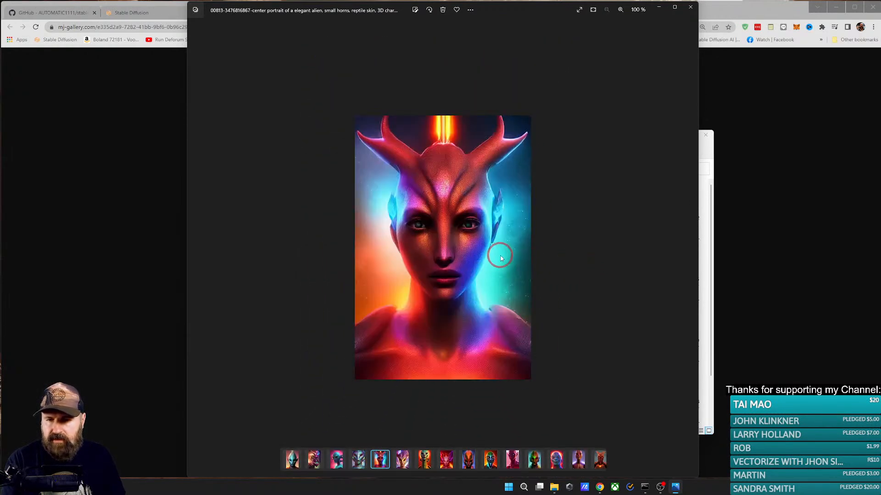
pyautogui.scroll(2, 501, 258)
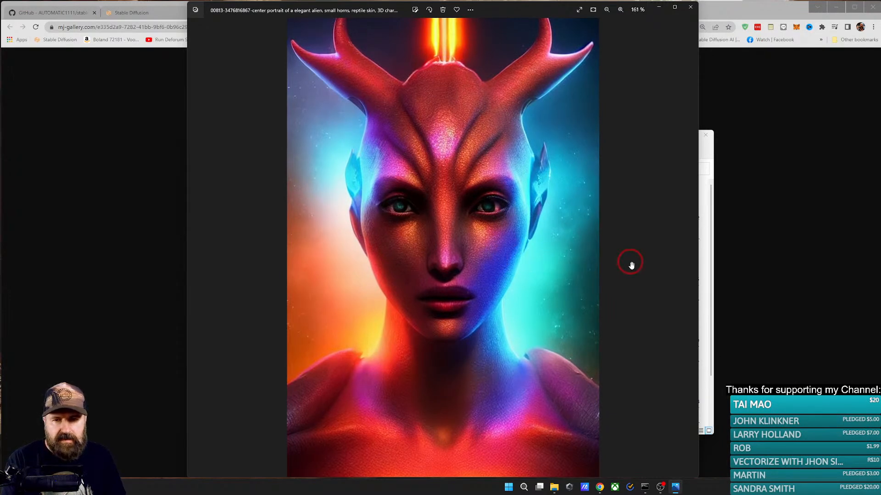
pyautogui.scroll(-2, 630, 261)
pyautogui.press('Right')
pyautogui.press('Right')
pyautogui.scroll(2, 526, 260)
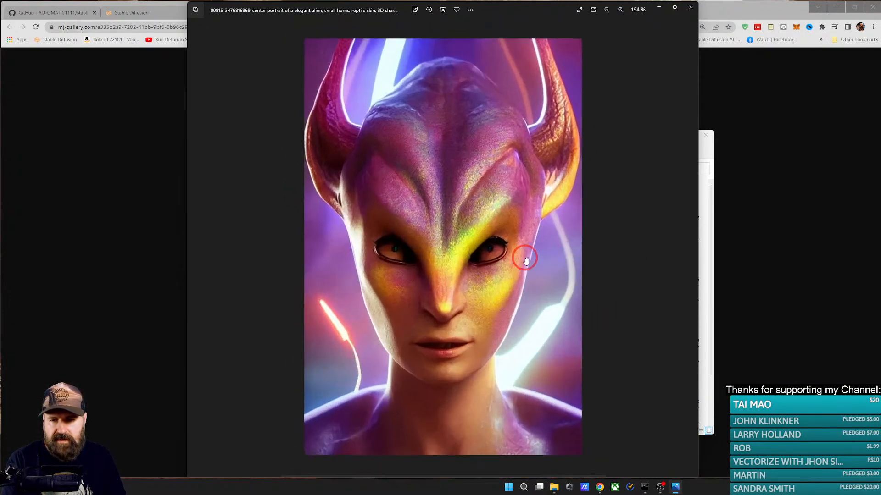
# Step: Examine alien portrait 00826 enlarged, and continue through portraits 00833 and 00844
pyautogui.scroll(-2, 633, 293)
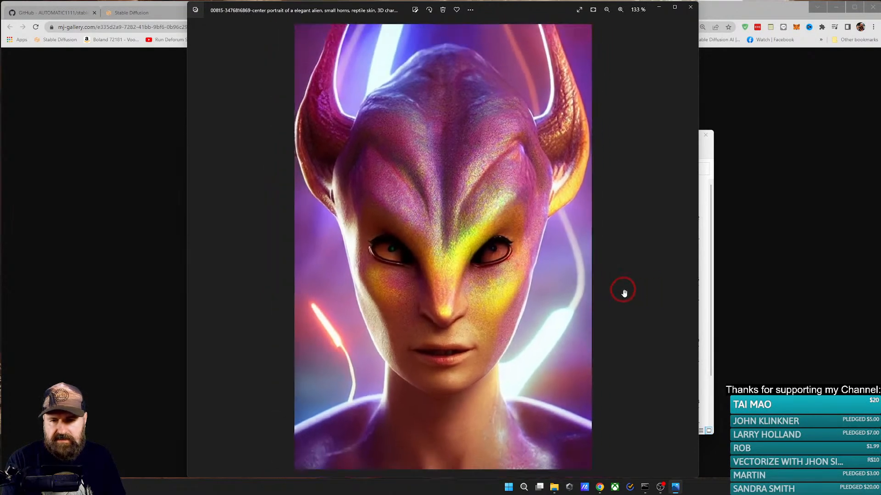
pyautogui.press('Right')
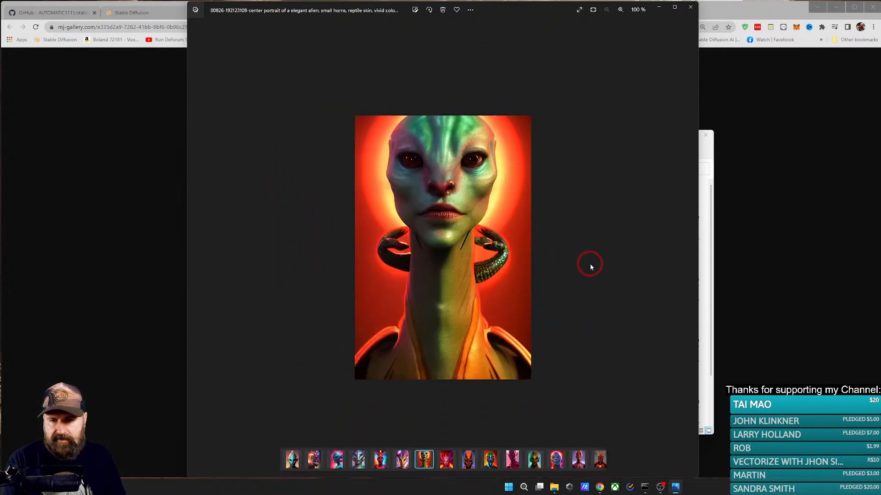
pyautogui.scroll(2, 480, 251)
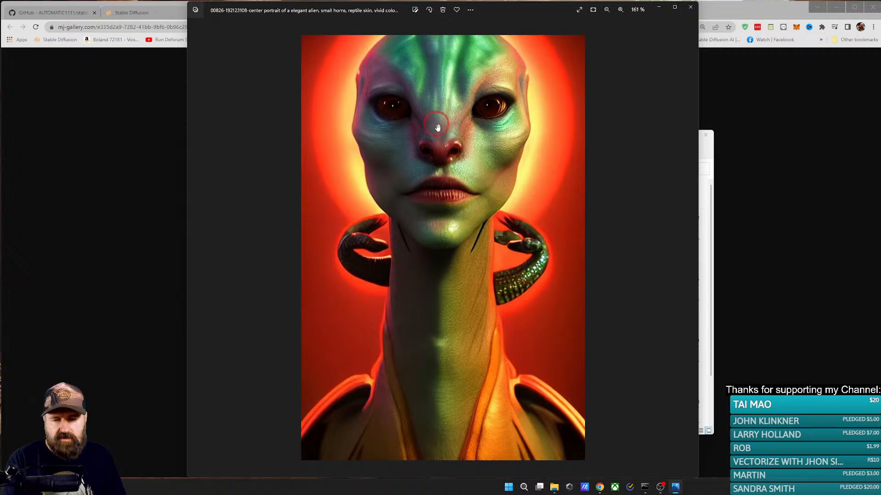
pyautogui.scroll(-2, 605, 311)
pyautogui.press('Right')
pyautogui.press('Right')
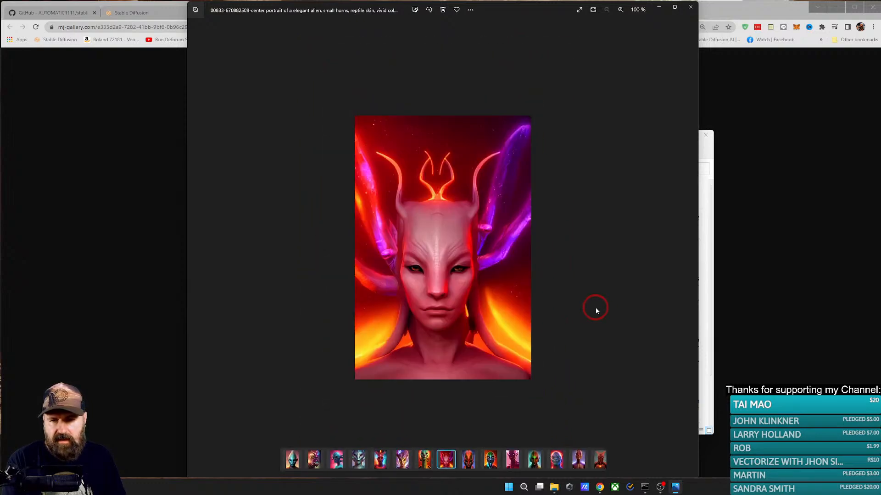
pyautogui.press('Right')
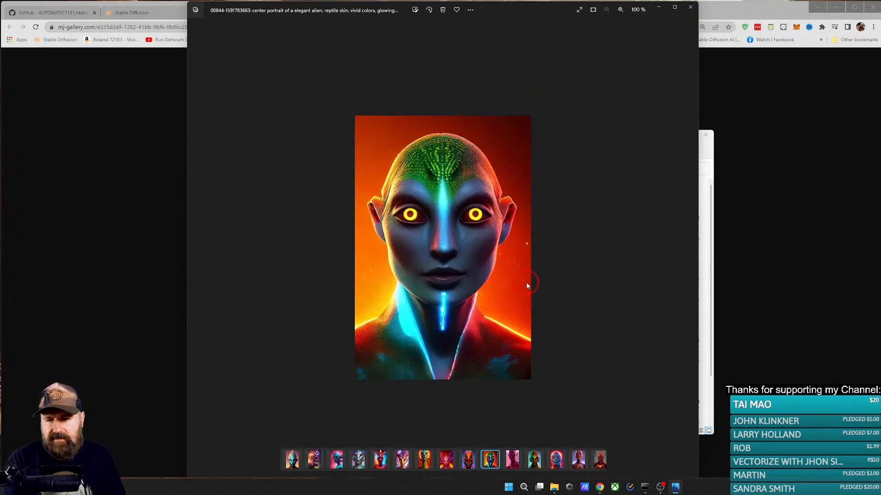
# Step: Examine the alien portraits 00847 and 00848 enlarged, one after another
pyautogui.press('Right')
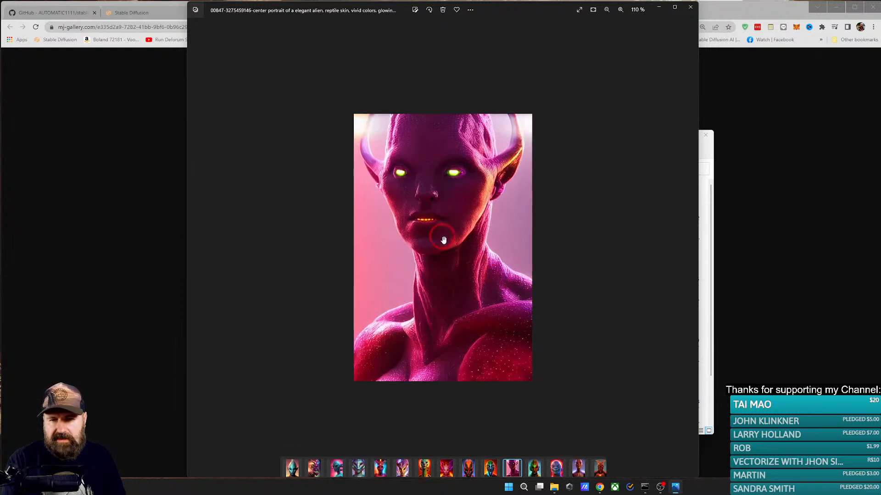
pyautogui.scroll(2, 442, 238)
pyautogui.scroll(-2, 442, 243)
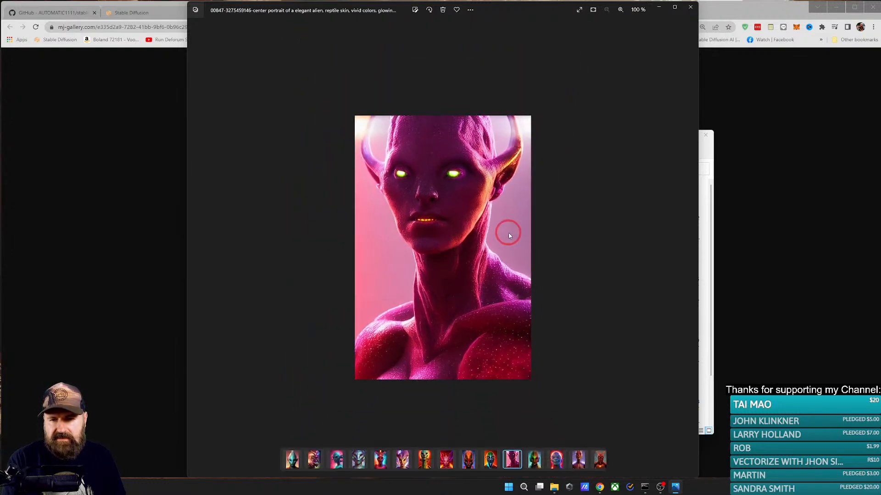
pyautogui.press('Right')
pyautogui.scroll(3, 462, 248)
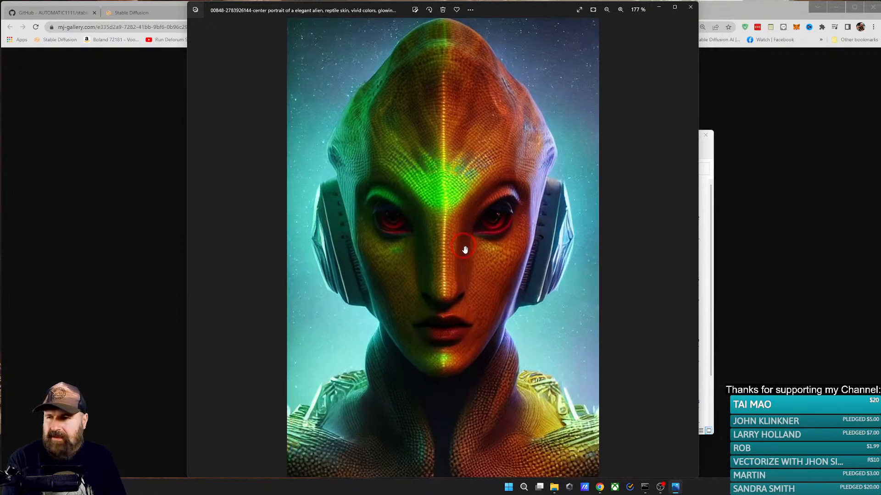
pyautogui.scroll(-2, 464, 250)
pyautogui.scroll(-1, 541, 248)
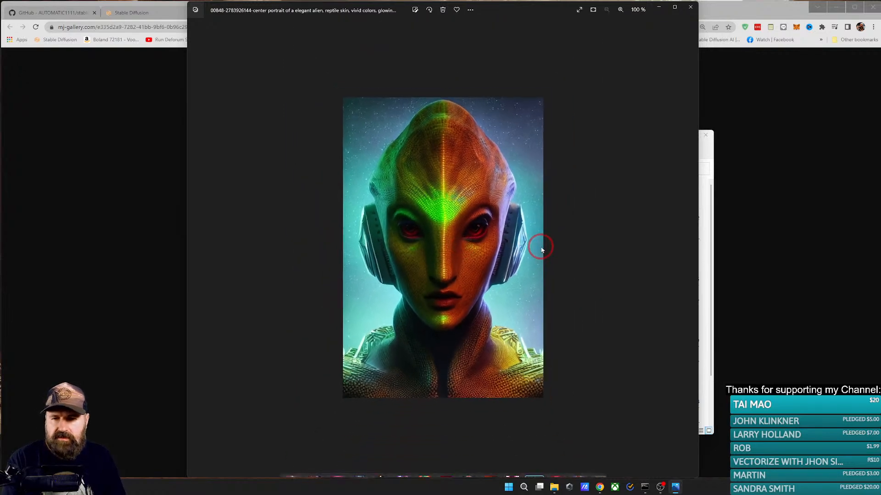
# Step: Examine the alien portraits 00850 and 00851 enlarged, one after another
pyautogui.press('Right')
pyautogui.scroll(3, 497, 248)
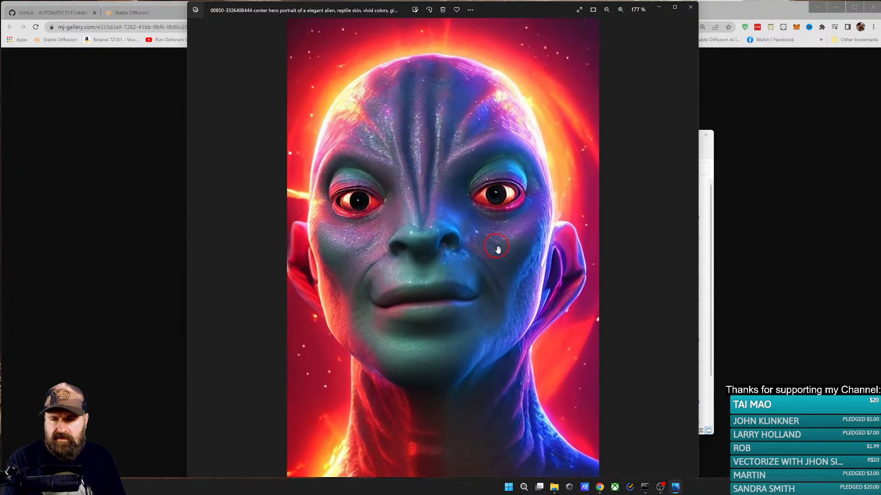
pyautogui.scroll(-3, 619, 280)
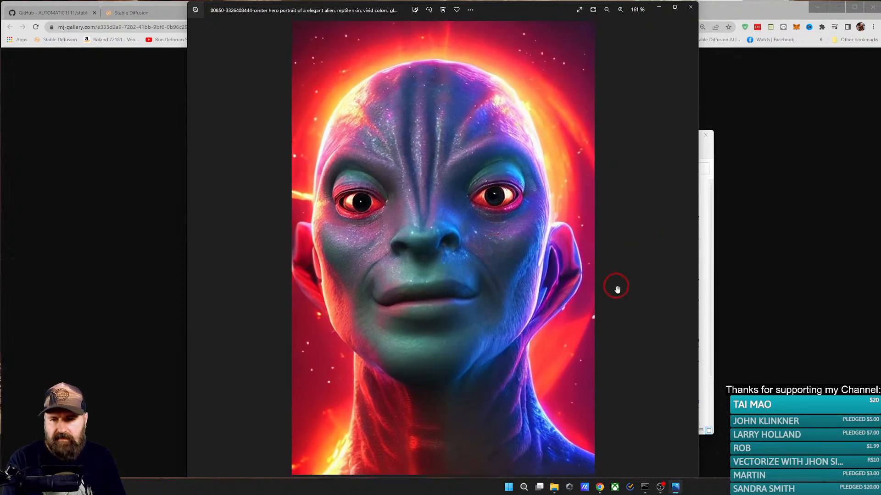
pyautogui.press('Right')
pyautogui.scroll(3, 549, 252)
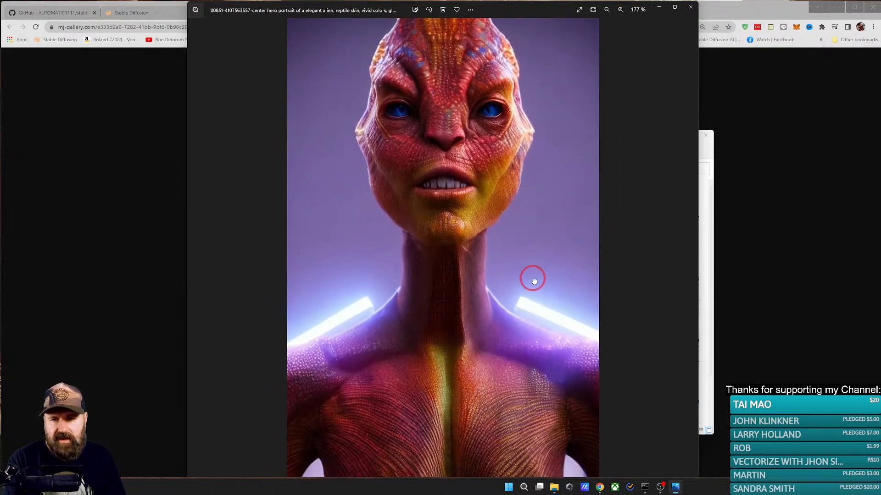
pyautogui.moveTo(534, 276); pyautogui.dragTo(543, 268)
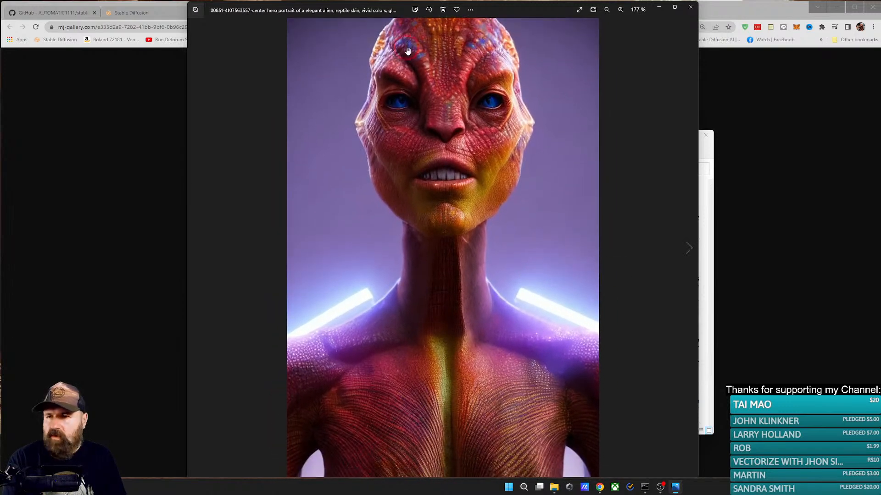
# Step: Switch to the OpenAI Tokenizer page in the browser and highlight the rule of thumb "so 100 tokens ~= 75 words"
pyautogui.click(131, 17)
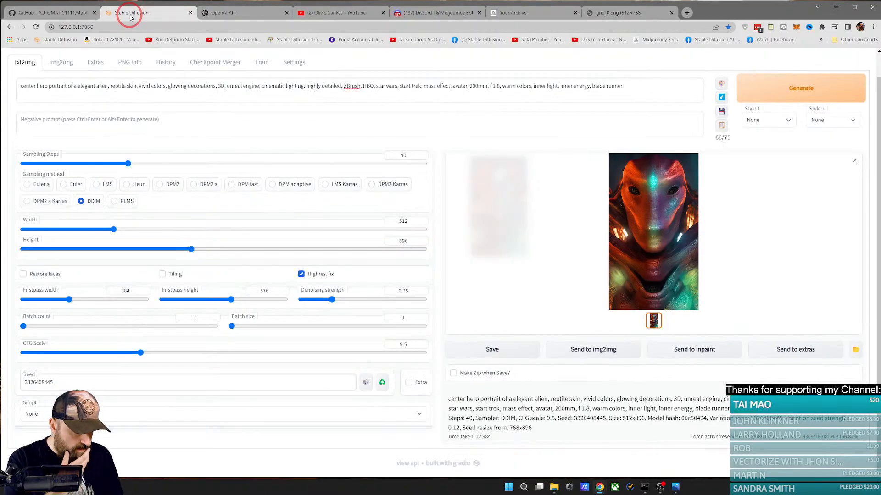
pyautogui.click(255, 10)
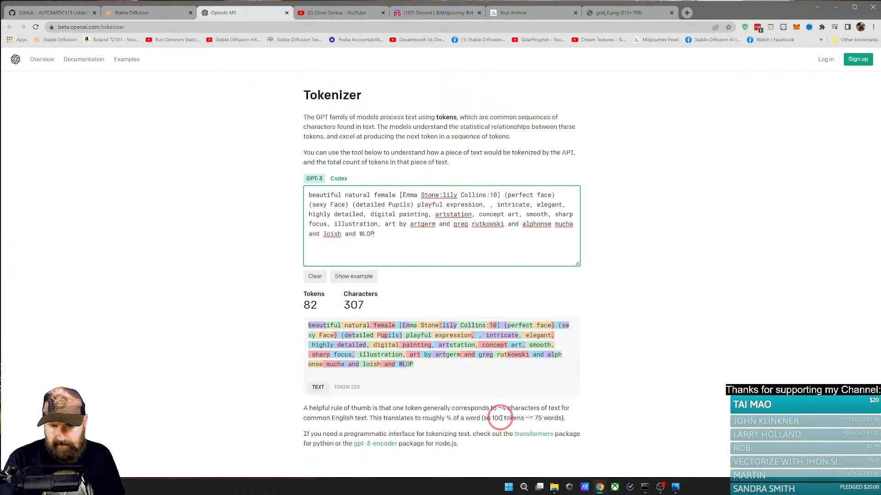
pyautogui.moveTo(482, 418); pyautogui.dragTo(570, 419)
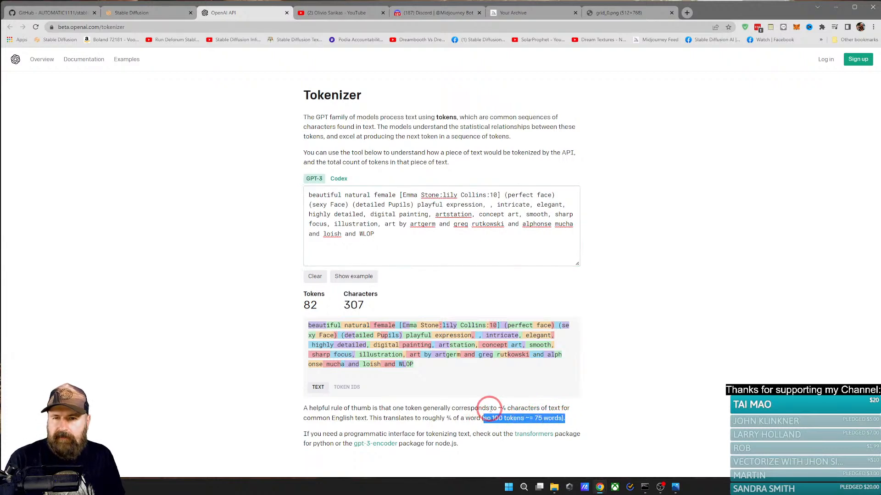
pyautogui.click(389, 233)
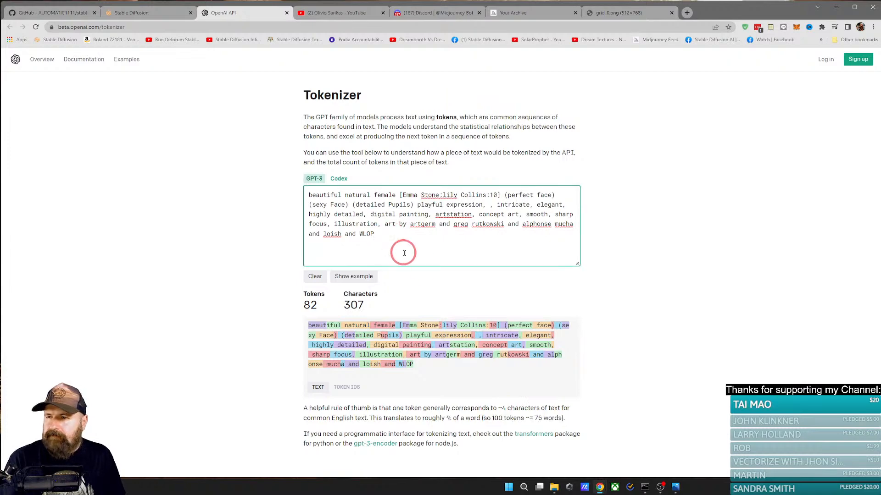
# Step: Compare the Stable Diffusion prompt and its token counter with the Tokenizer page, and place the cursor in the empty negative prompt
pyautogui.click(134, 13)
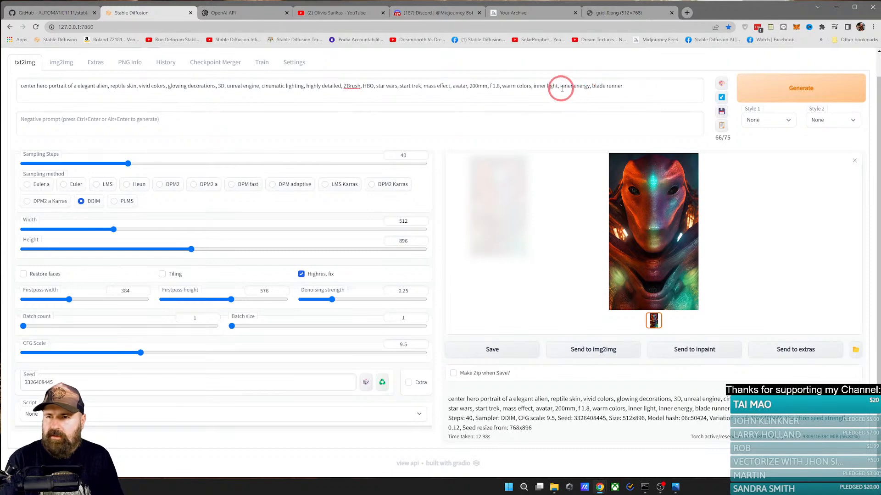
pyautogui.click(247, 10)
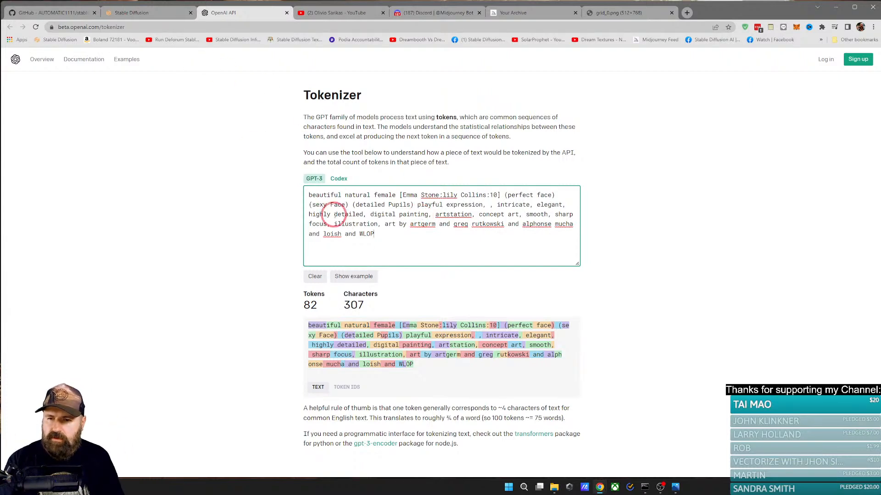
pyautogui.click(150, 13)
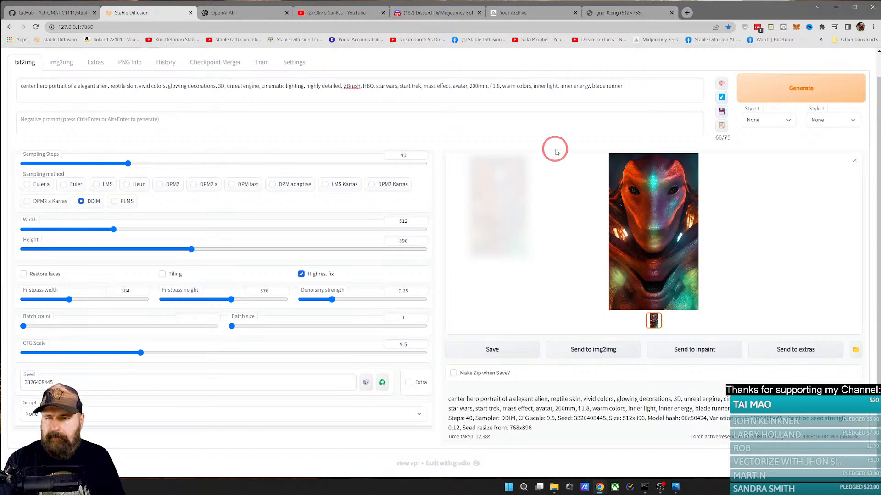
pyautogui.click(202, 96)
pyautogui.click(144, 118)
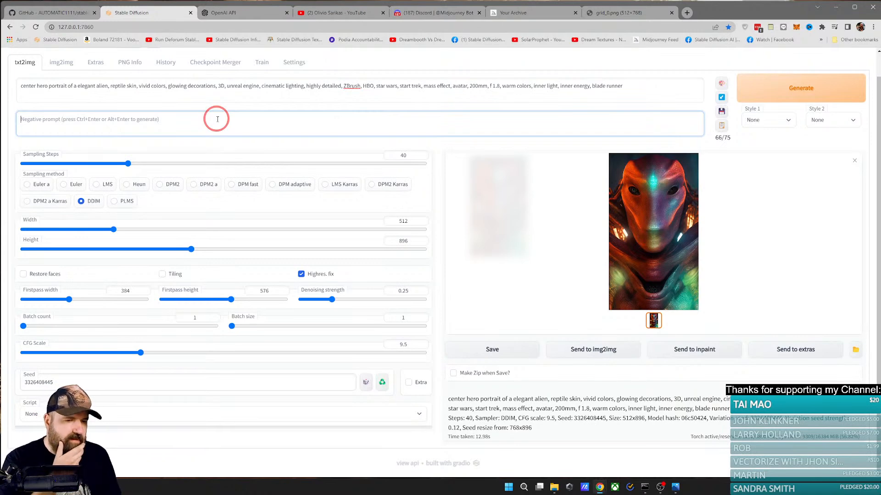
# Step: Return to the image viewer and examine the last alien portrait, 00852, enlarged
pyautogui.click(675, 487)
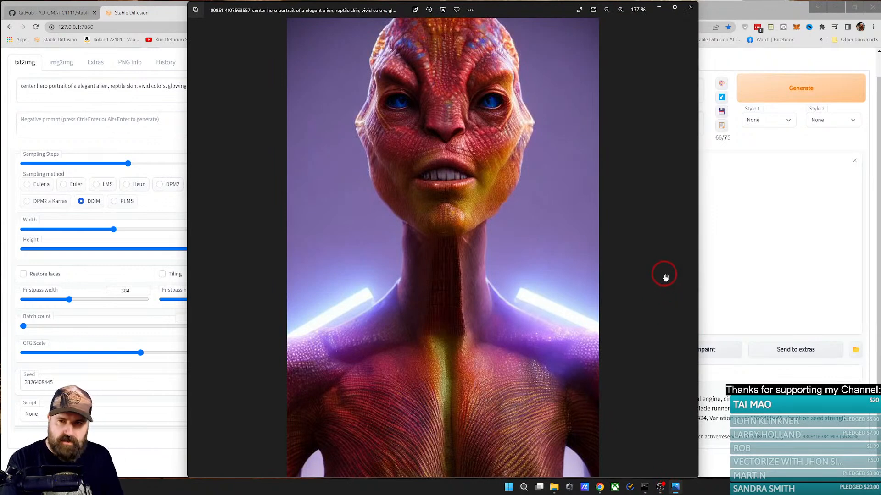
pyautogui.scroll(-5, 549, 289)
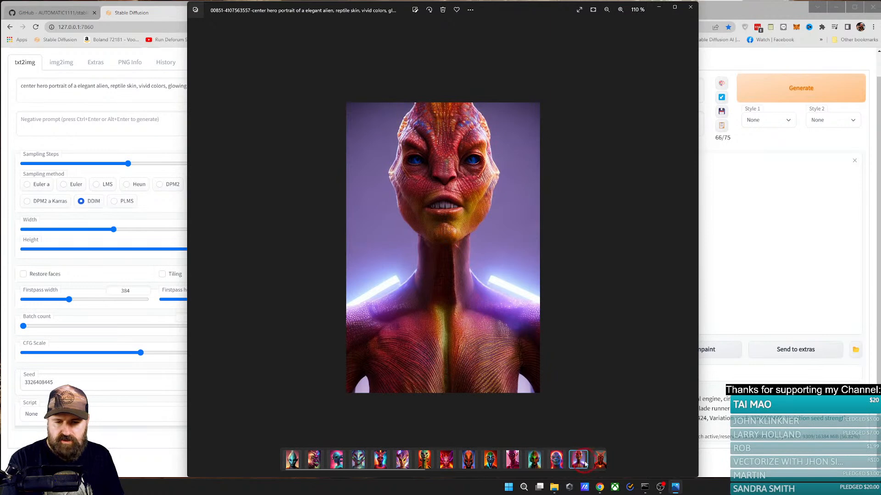
pyautogui.click(596, 462)
pyautogui.scroll(3, 475, 250)
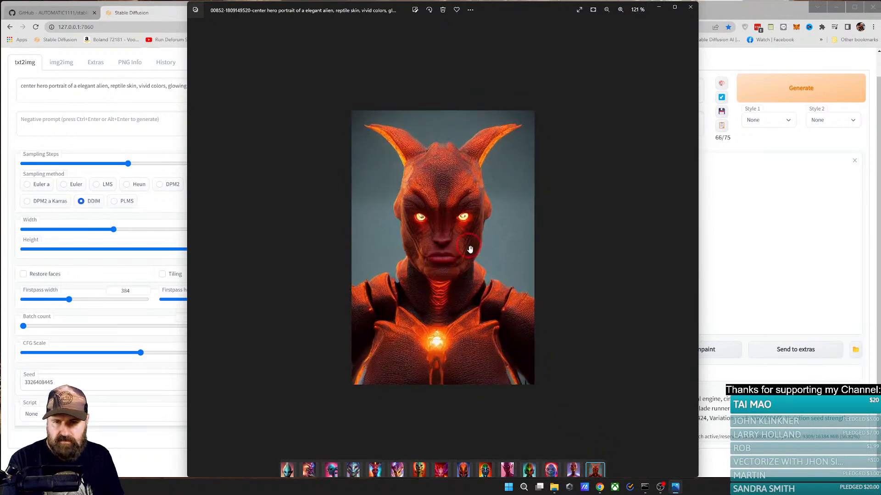
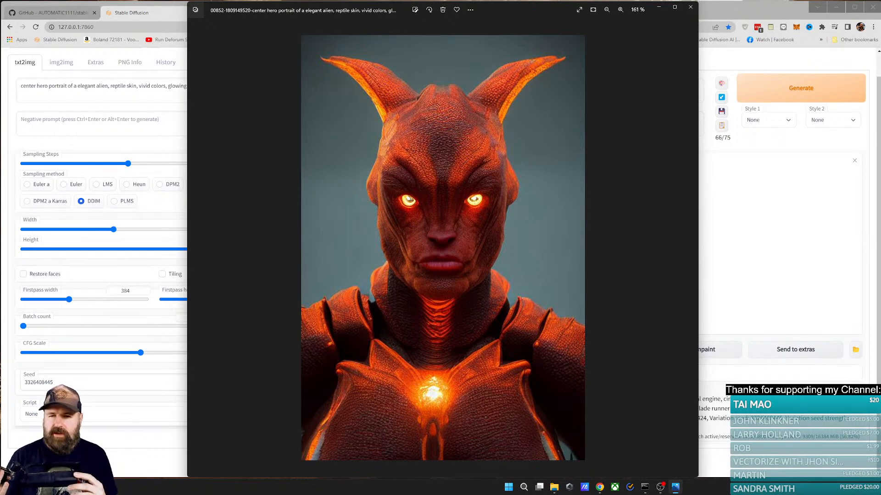
# Step: Review the alien portraits from 00815 back to the first one, 00788, enlarging 00812 along the way
pyautogui.scroll(-4, 521, 260)
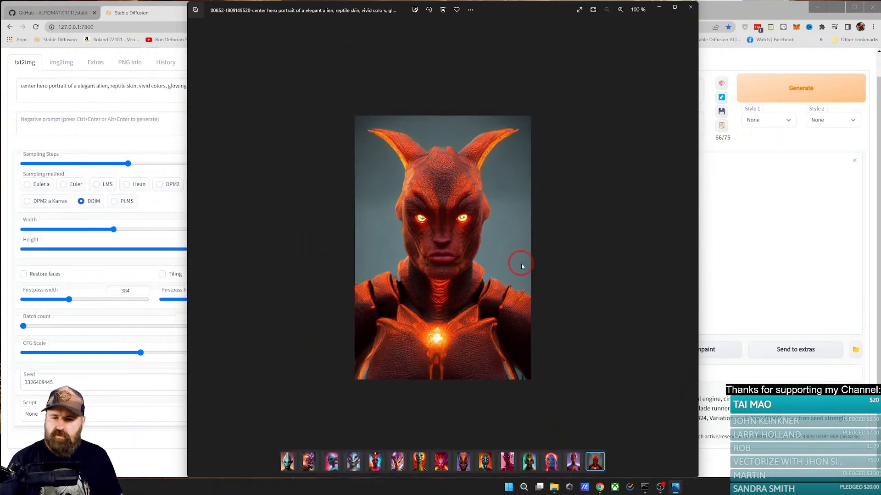
pyautogui.click(393, 464)
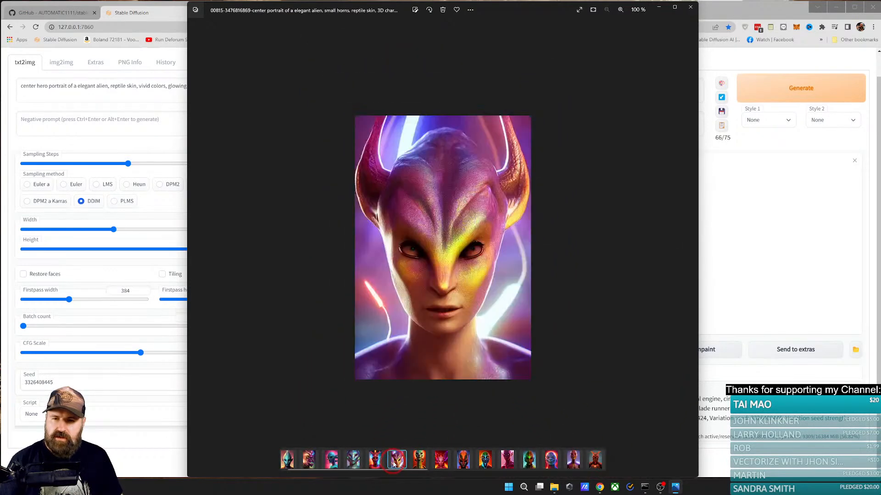
pyautogui.click(374, 460)
pyautogui.click(353, 460)
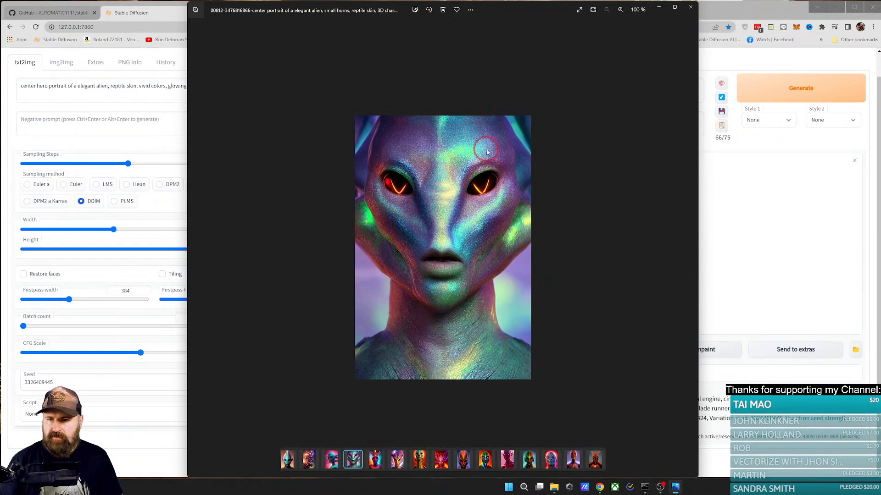
pyautogui.scroll(3, 463, 237)
pyautogui.scroll(-3, 511, 273)
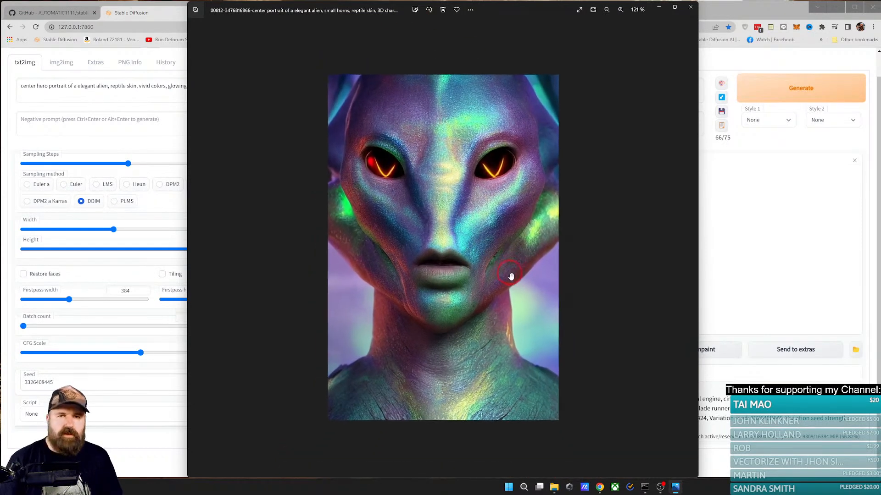
pyautogui.click(333, 461)
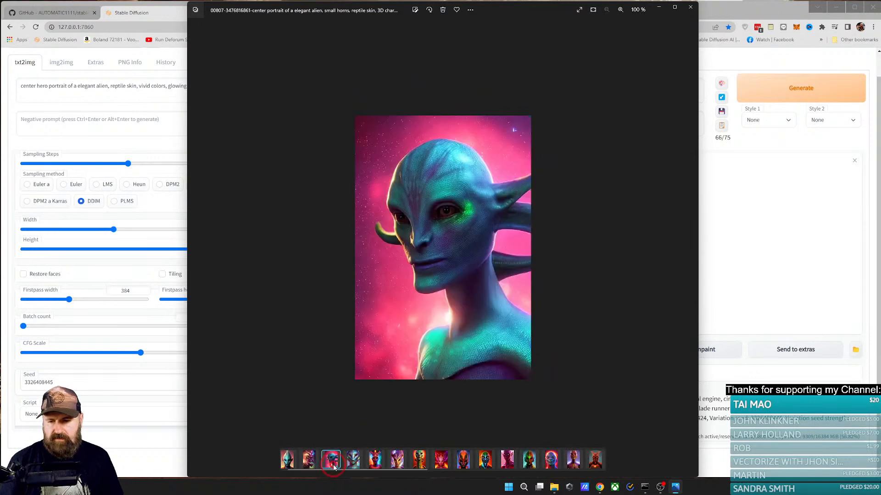
pyautogui.click(310, 461)
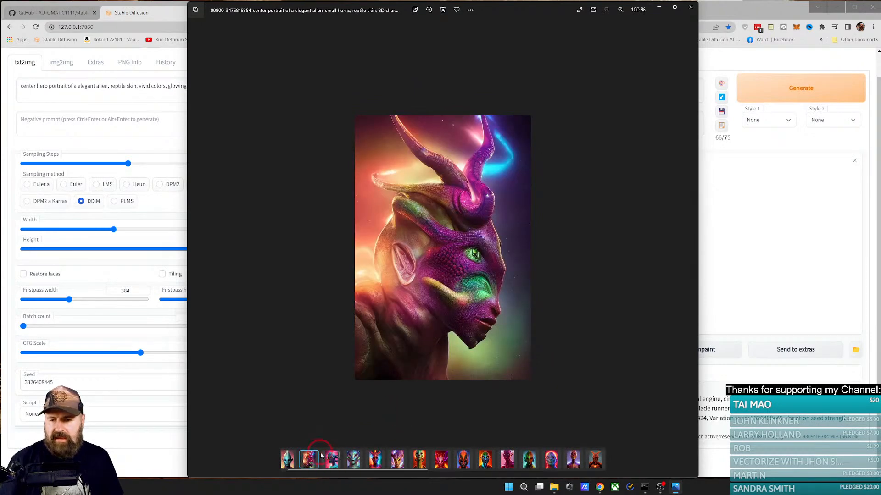
pyautogui.click(289, 463)
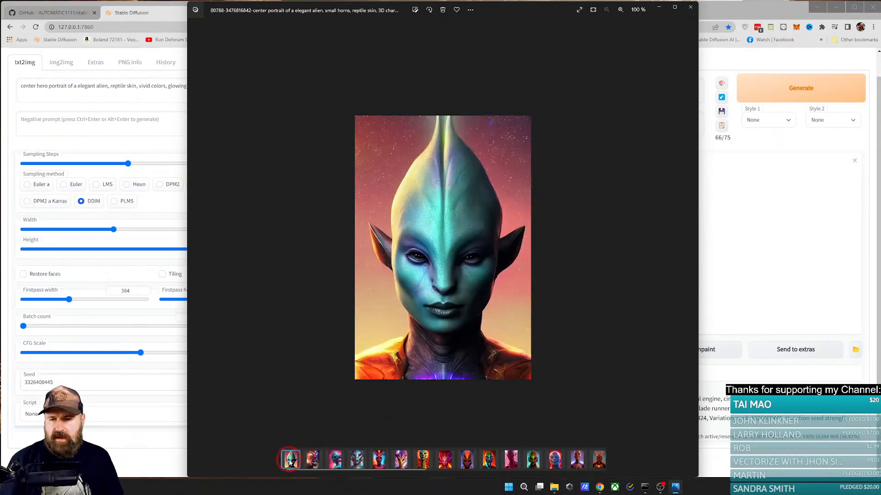
# Step: Go forward through the alien portraits from 00807 to 00847, enlarging the orange-headed alien 00834 for a closer look
pyautogui.click(334, 463)
pyautogui.click(359, 463)
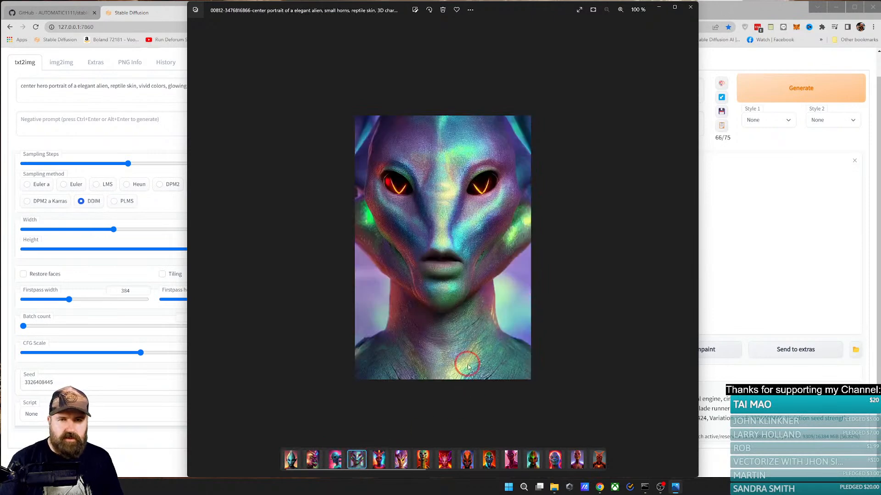
pyautogui.click(380, 466)
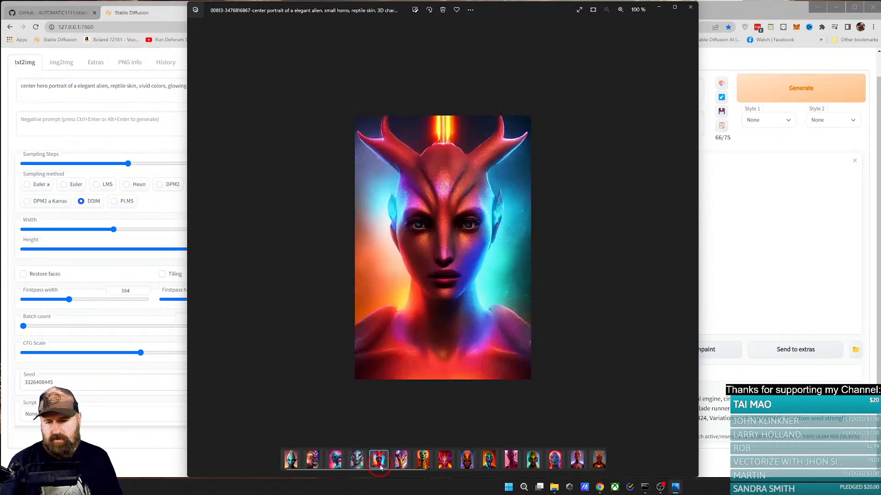
pyautogui.click(402, 464)
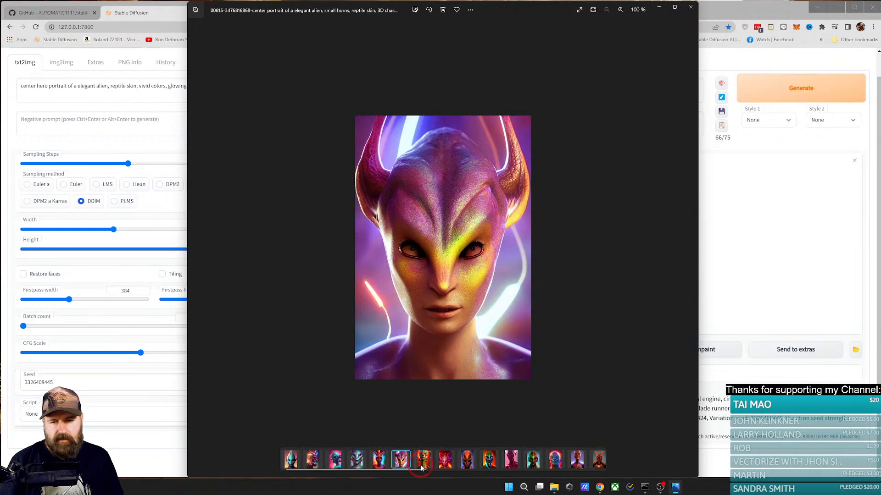
pyautogui.click(421, 467)
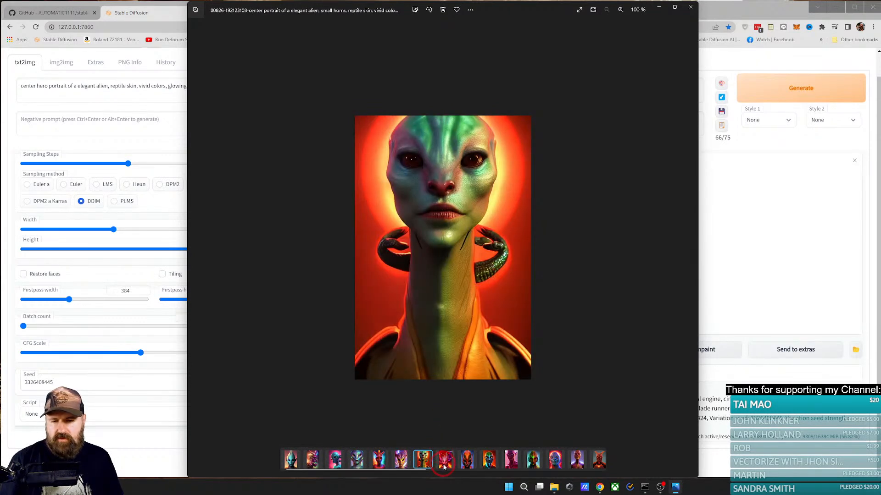
pyautogui.click(444, 466)
pyautogui.click(465, 466)
pyautogui.scroll(4, 460, 354)
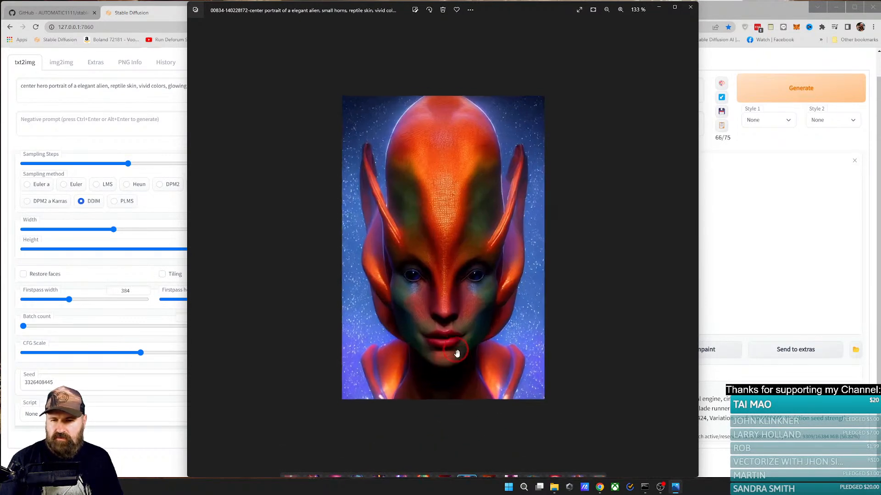
pyautogui.scroll(-4, 462, 355)
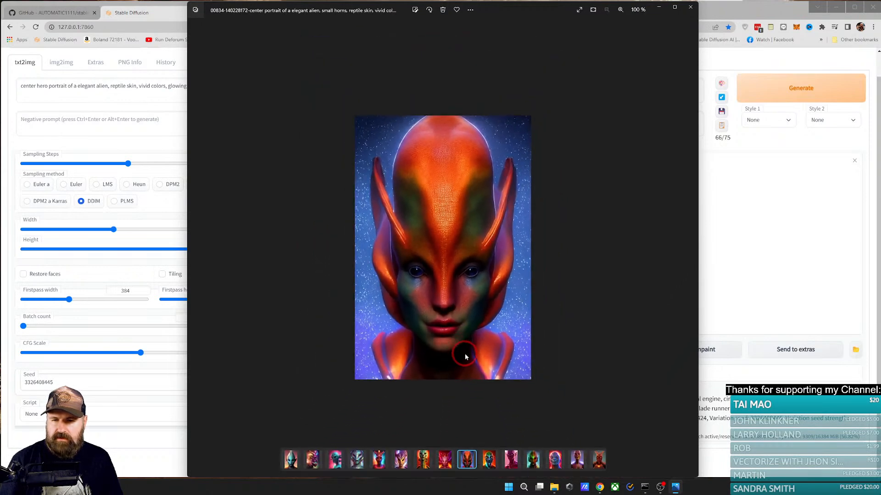
pyautogui.click(489, 464)
pyautogui.click(510, 465)
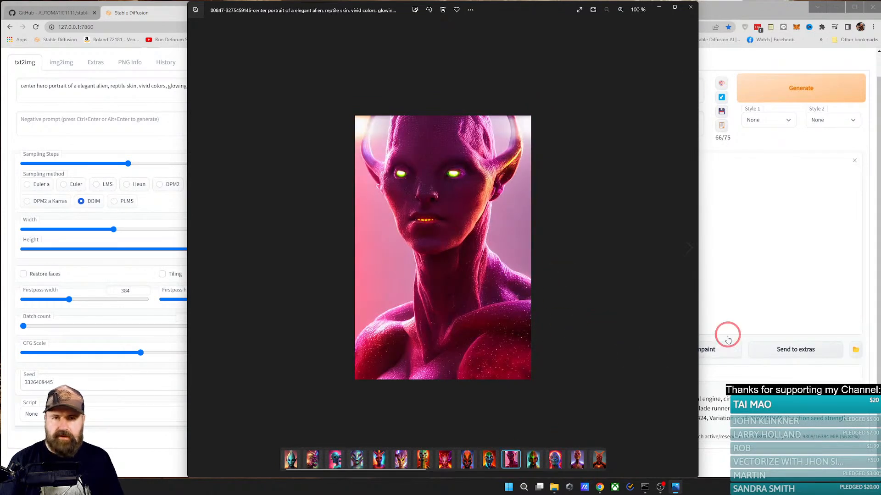
# Step: Switch from the image viewer to the Chrome browser and open a new tab
pyautogui.click(731, 13)
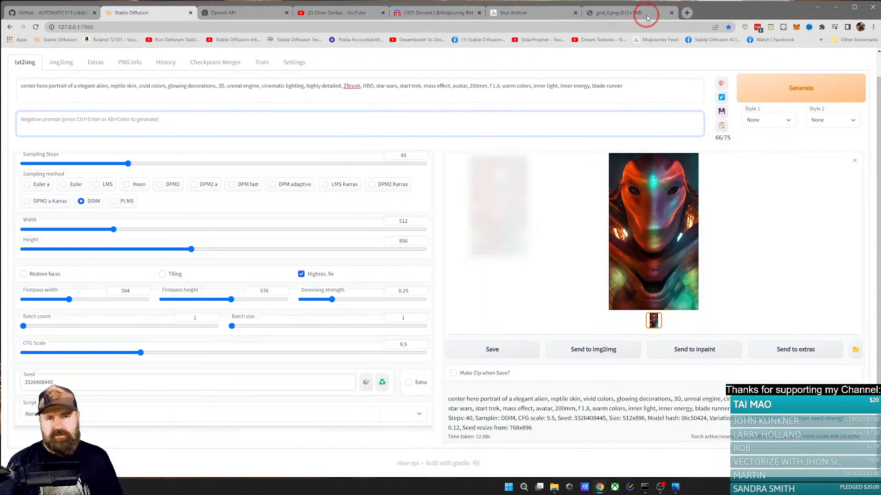
pyautogui.click(687, 12)
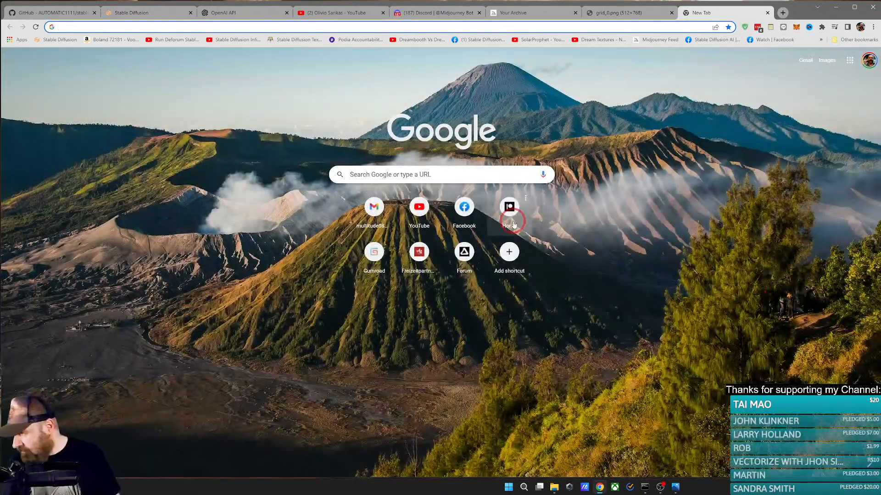
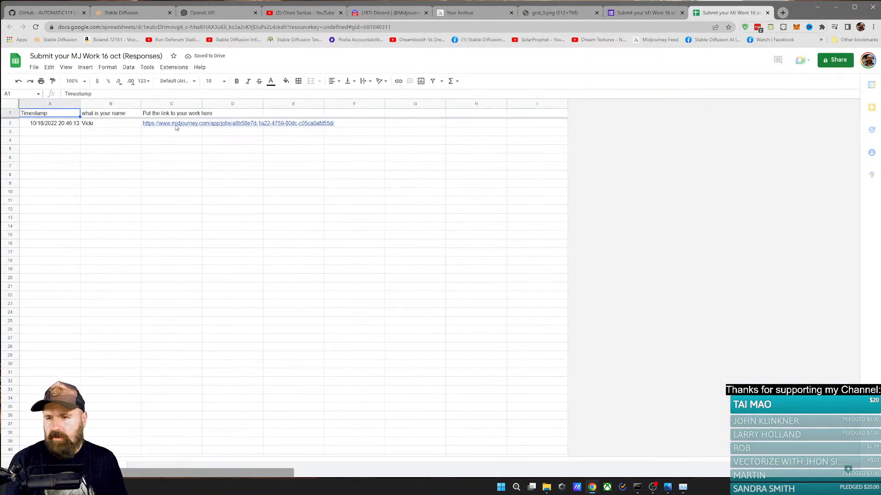
# Step: Open the submitted Midjourney artwork link from cell C2 of the form responses sheet
pyautogui.click(175, 128)
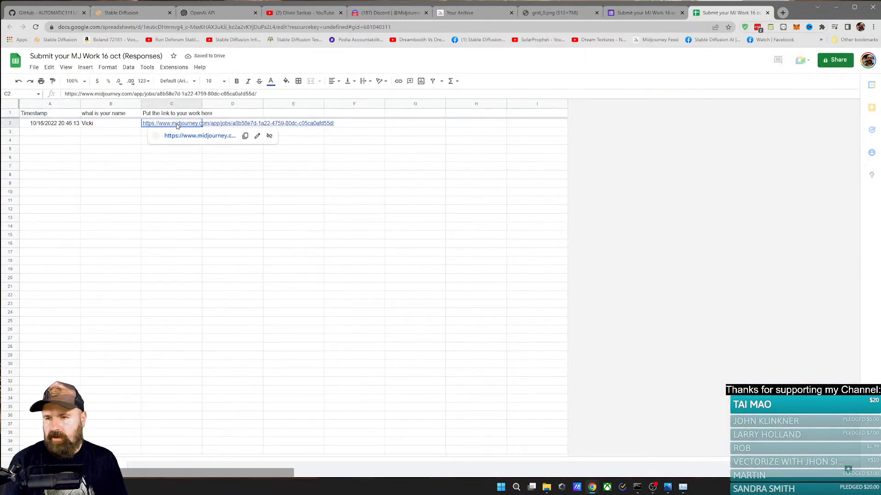
pyautogui.click(187, 134)
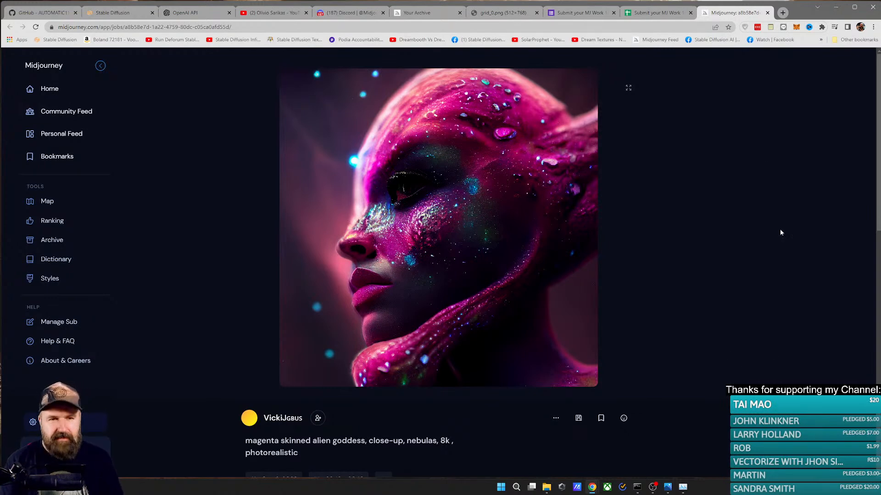
pyautogui.click(680, 14)
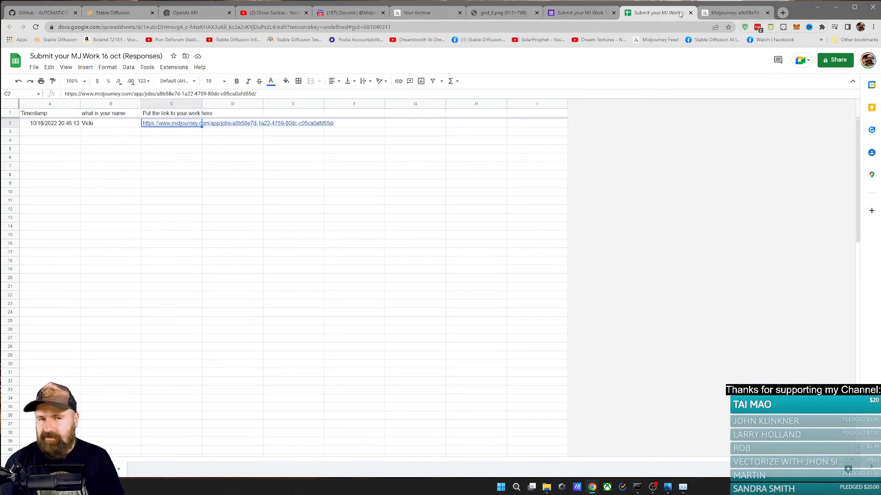
pyautogui.click(733, 12)
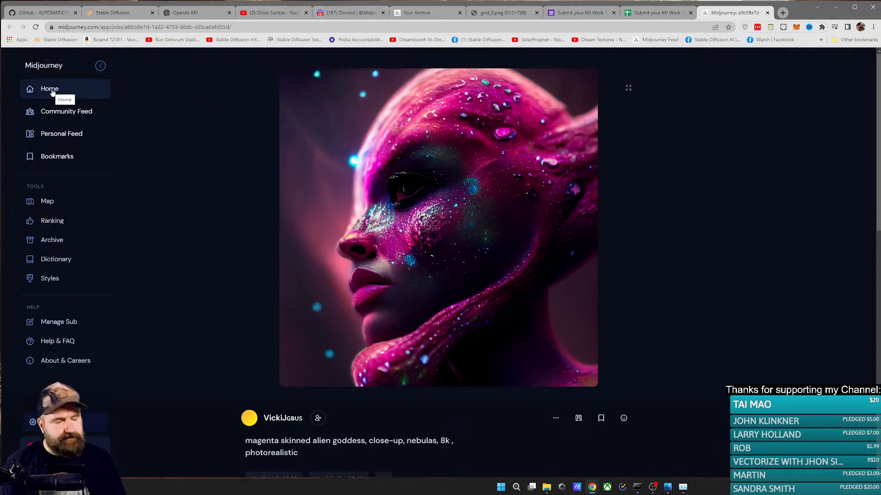
pyautogui.rightClick(52, 93)
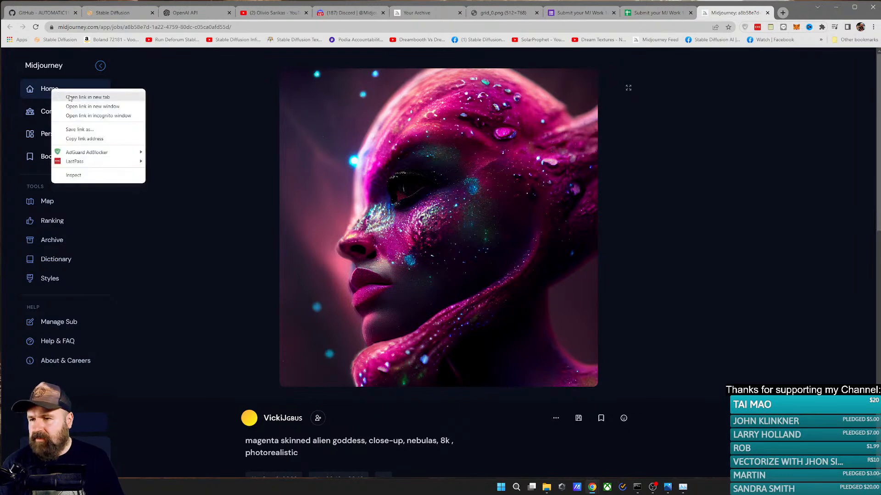
pyautogui.click(721, 239)
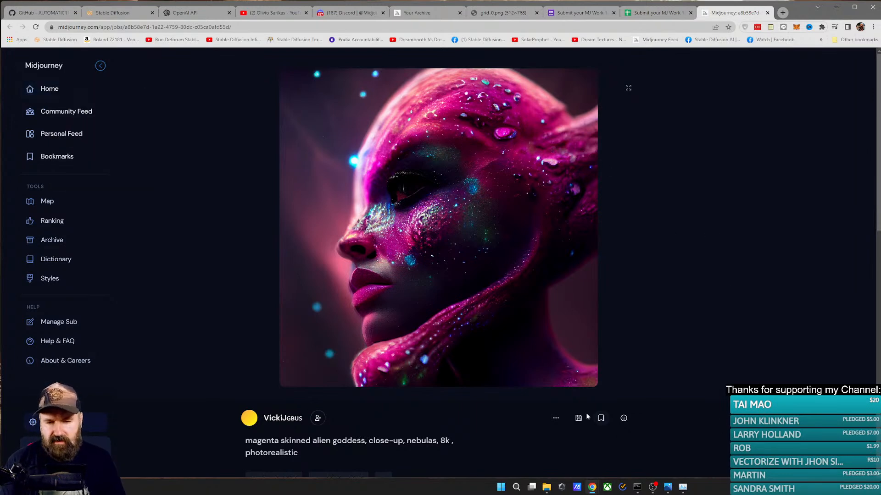
# Step: Copy the generation command of the magenta skinned alien goddess artwork
pyautogui.click(556, 419)
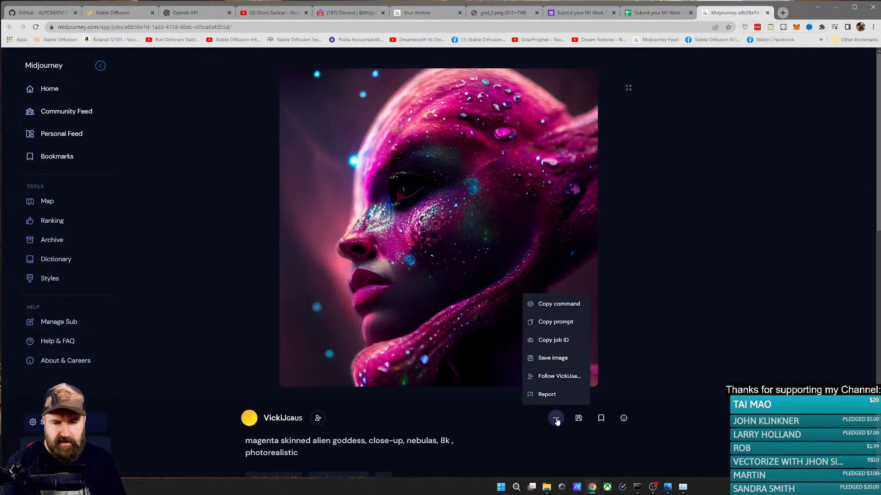
pyautogui.click(556, 305)
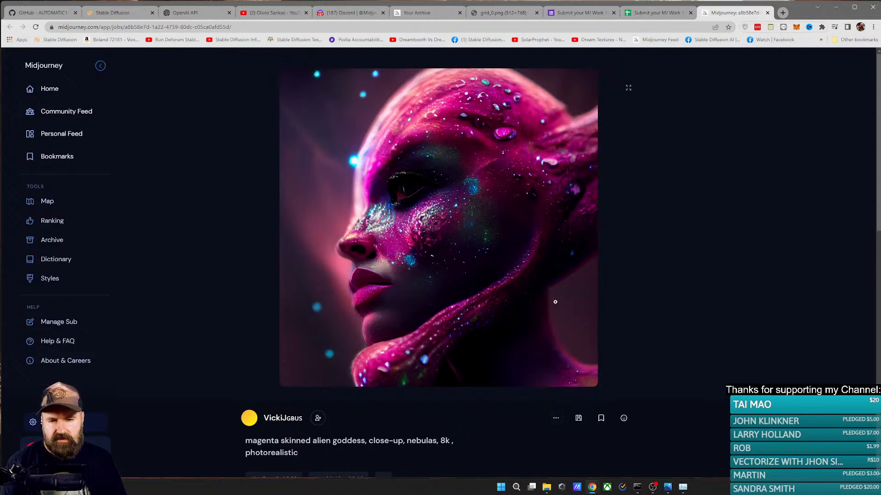
pyautogui.click(550, 416)
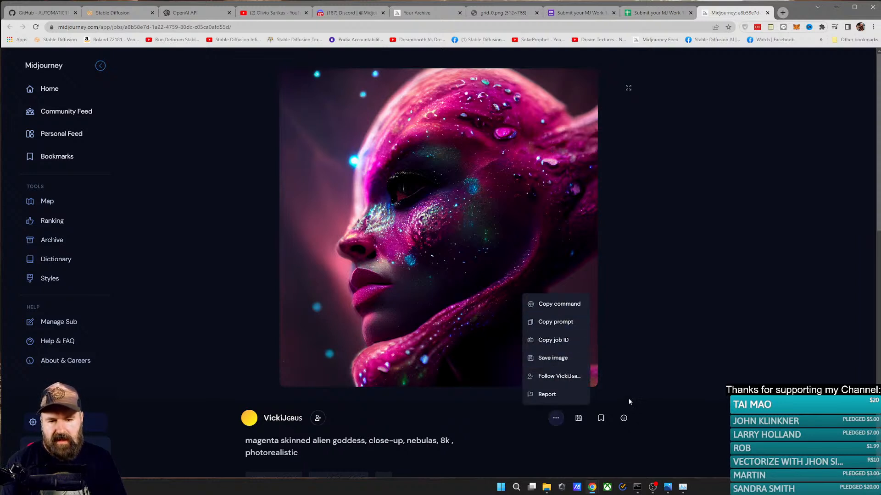
pyautogui.click(569, 306)
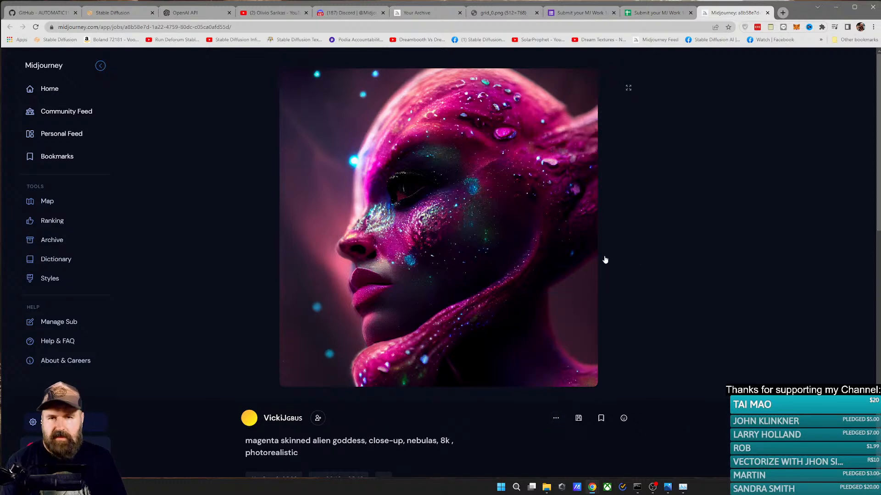
# Step: Start an /imagine command in the Discord chat with Midjourney Bot and paste the copied command as its prompt
pyautogui.click(345, 13)
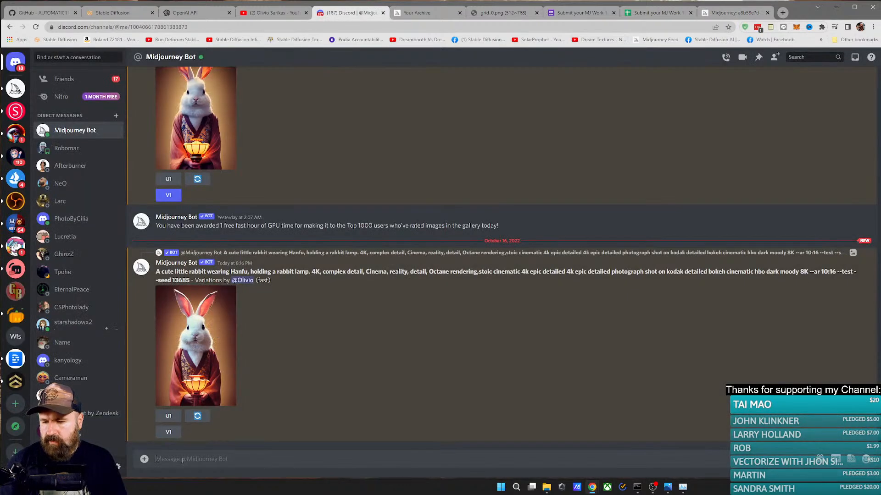
pyautogui.write('/')
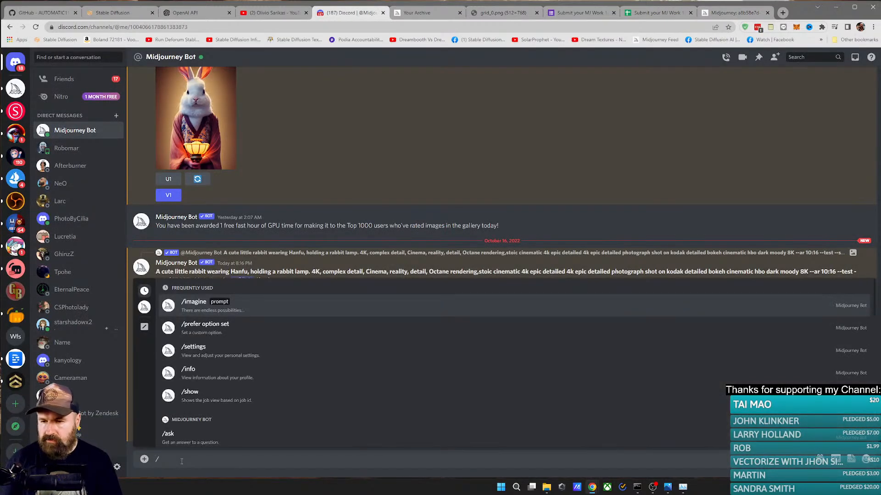
pyautogui.press('Return')
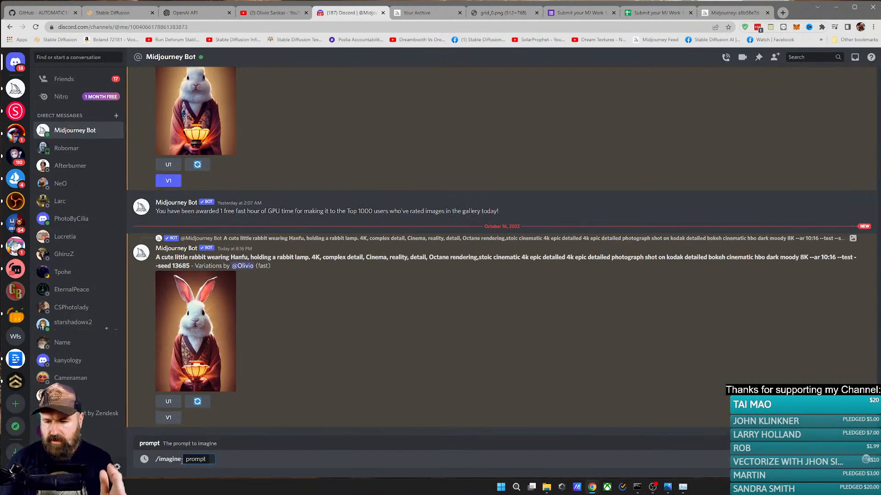
pyautogui.hotkey('ctrl', 'v')
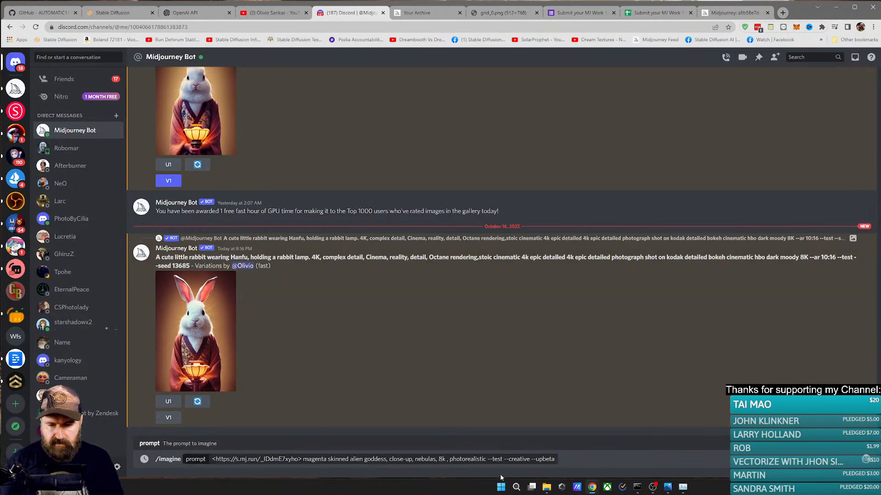
# Step: Launch SwordSoft Mousetrack and briefly magnify the image link at the start of the prompt
pyautogui.click(515, 487)
pyautogui.write('swo')
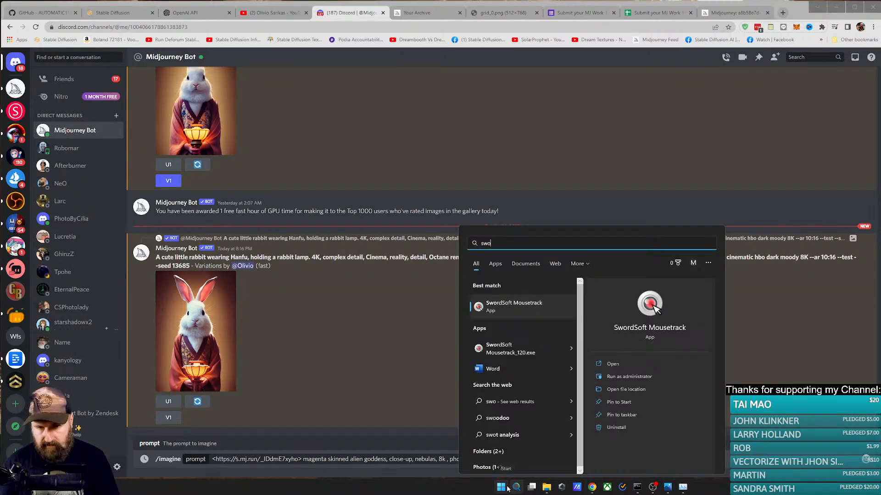
pyautogui.press('Return')
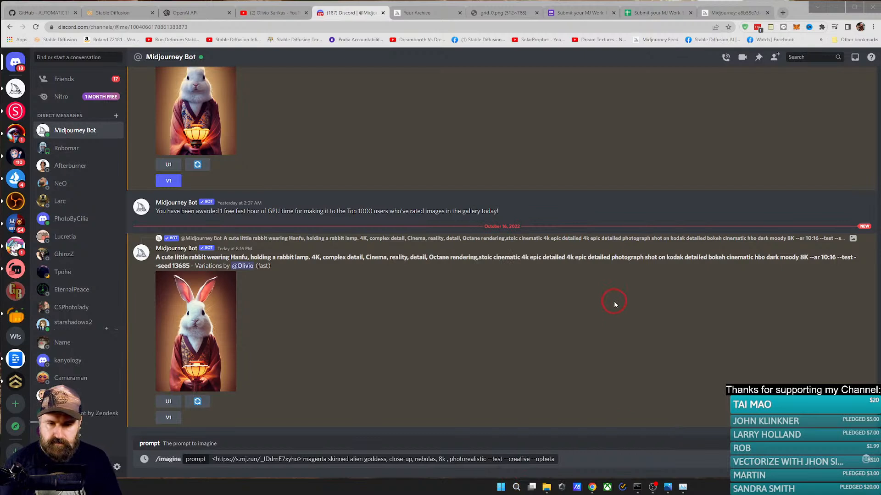
pyautogui.click(320, 424)
pyautogui.hotkey('ctrl', 'alt', 'z')
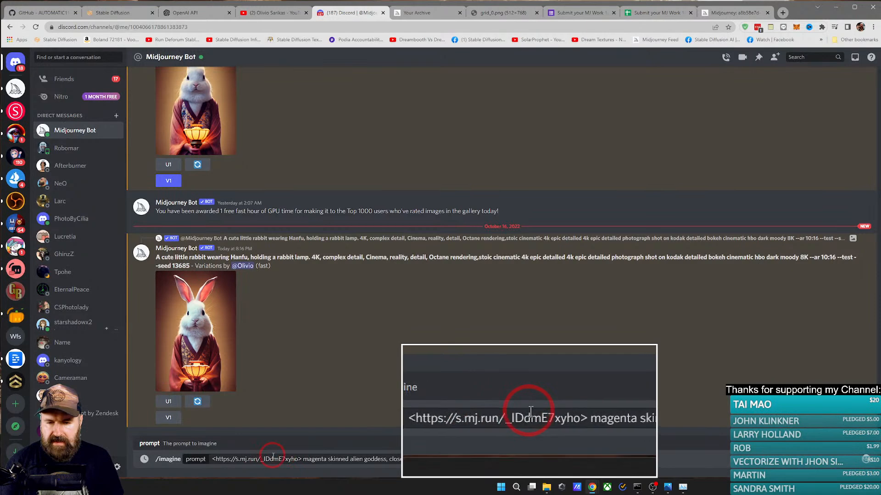
pyautogui.press('Escape')
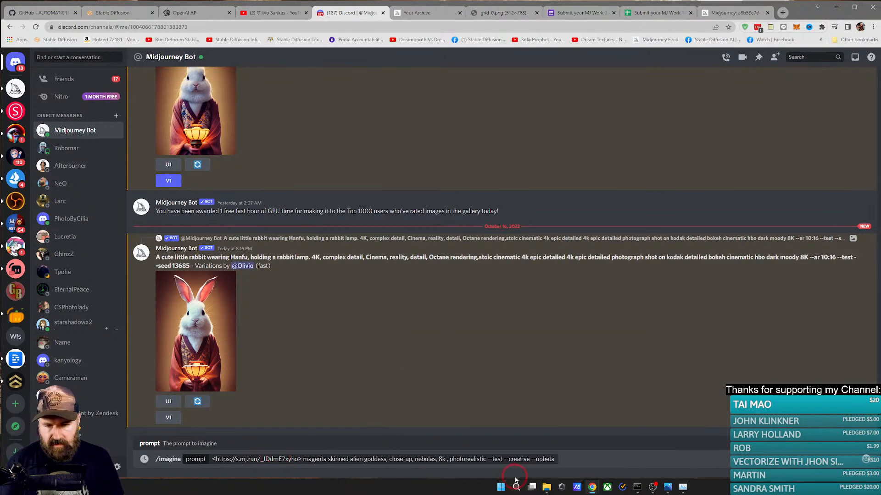
# Step: Remove the image link from the /imagine prompt and submit the magenta skinned alien goddess prompt
pyautogui.moveTo(304, 459); pyautogui.dragTo(209, 459)
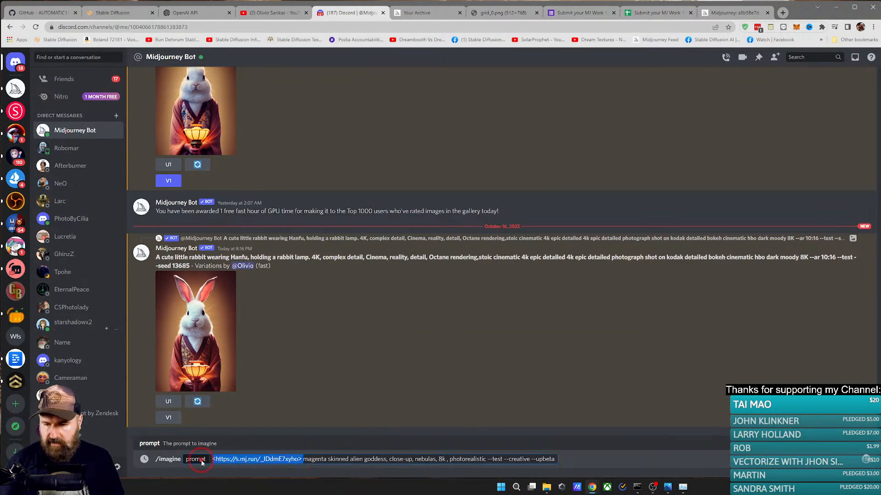
pyautogui.press('BackSpace')
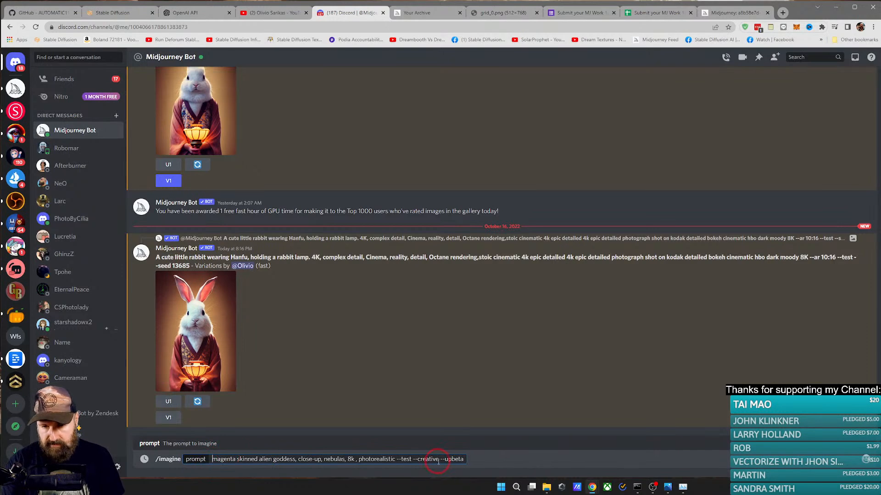
pyautogui.press('Return')
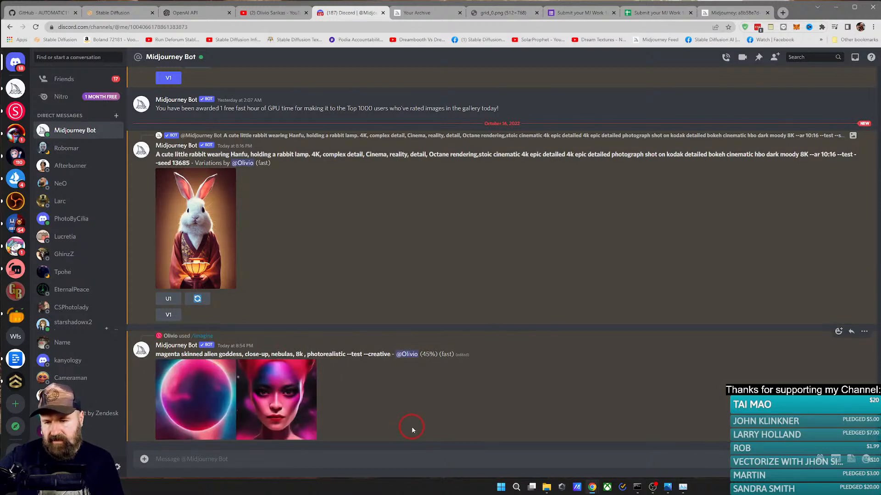
# Step: Enlarge the preview of the magenta alien goddess images being generated, and close it again
pyautogui.click(271, 399)
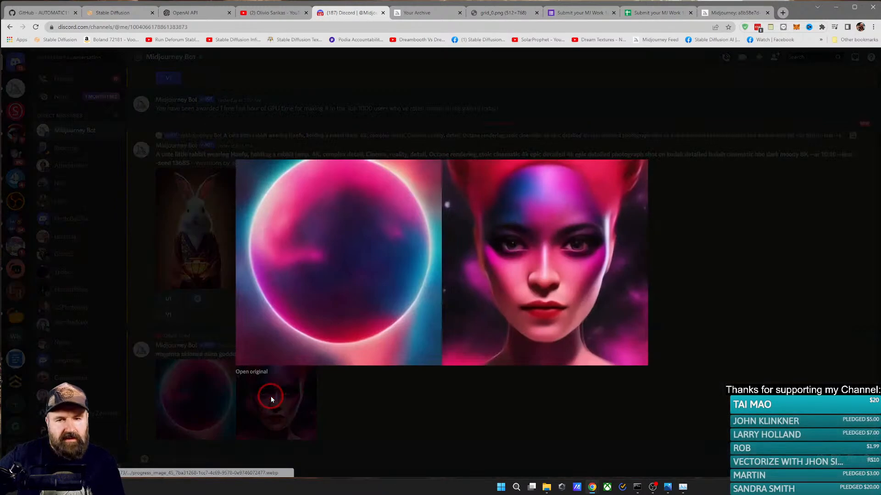
pyautogui.click(270, 396)
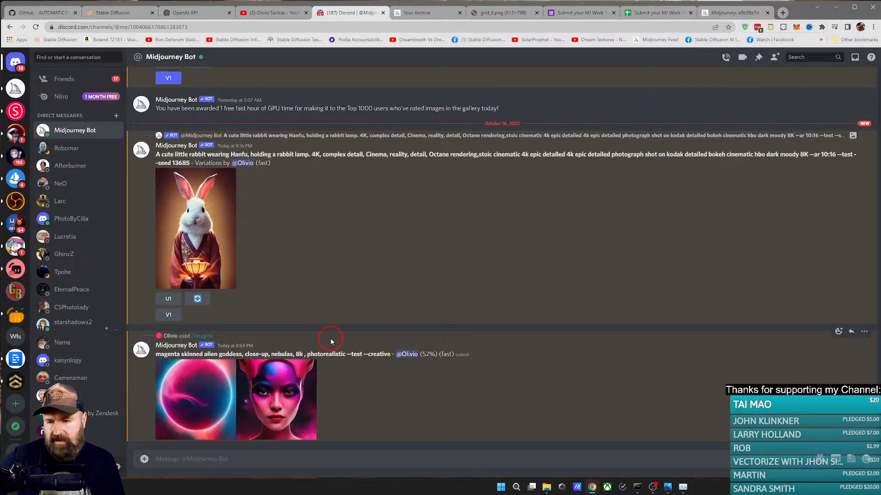
# Step: Copy the job ID of the submitted magenta alien artwork from its Midjourney page
pyautogui.click(729, 13)
pyautogui.click(555, 420)
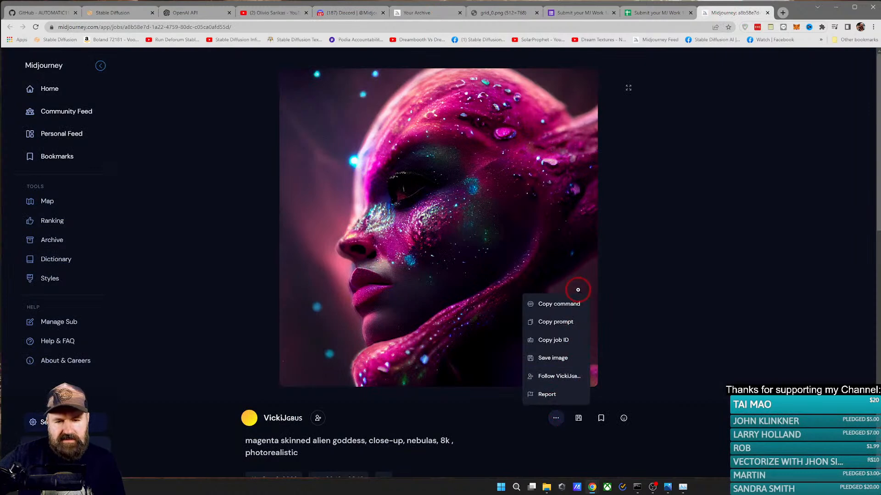
pyautogui.click(546, 348)
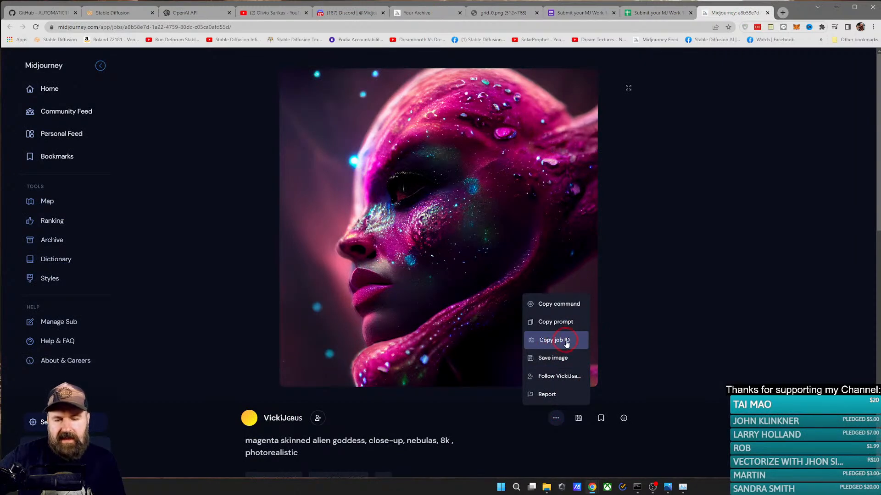
pyautogui.click(567, 343)
# Step: Try to show the artwork in Midjourney Bot by sending /show with the copied job ID, and dismiss the reply
pyautogui.click(420, 16)
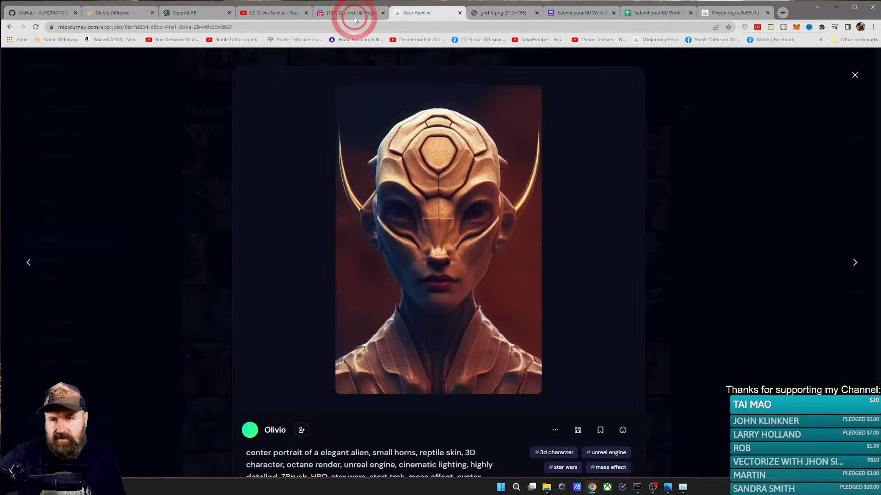
pyautogui.click(355, 14)
pyautogui.click(169, 457)
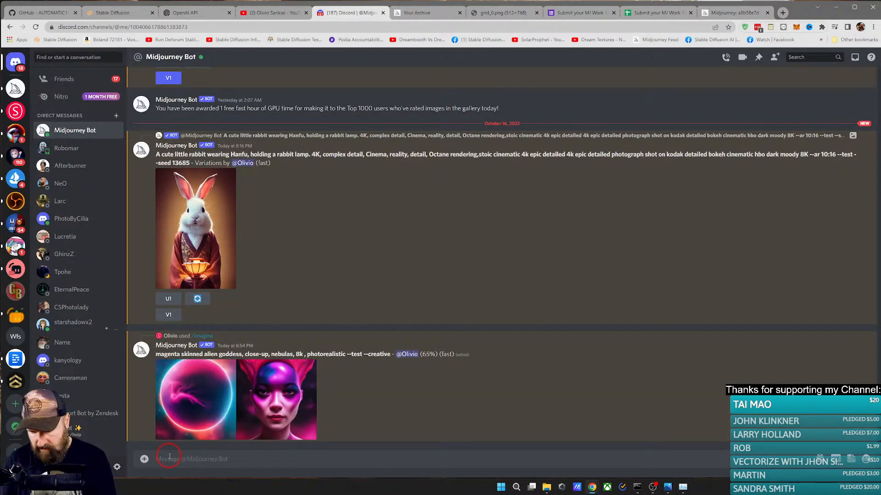
pyautogui.write('/show')
pyautogui.press('Tab')
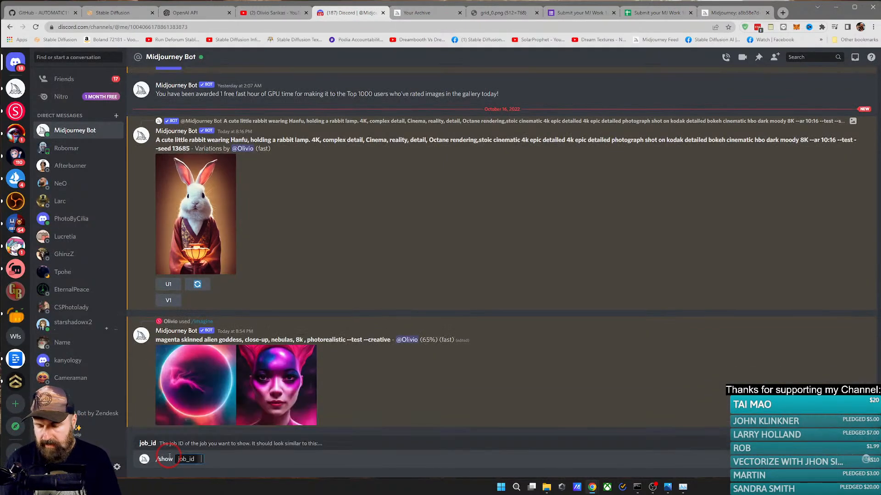
pyautogui.hotkey('ctrl', 'v')
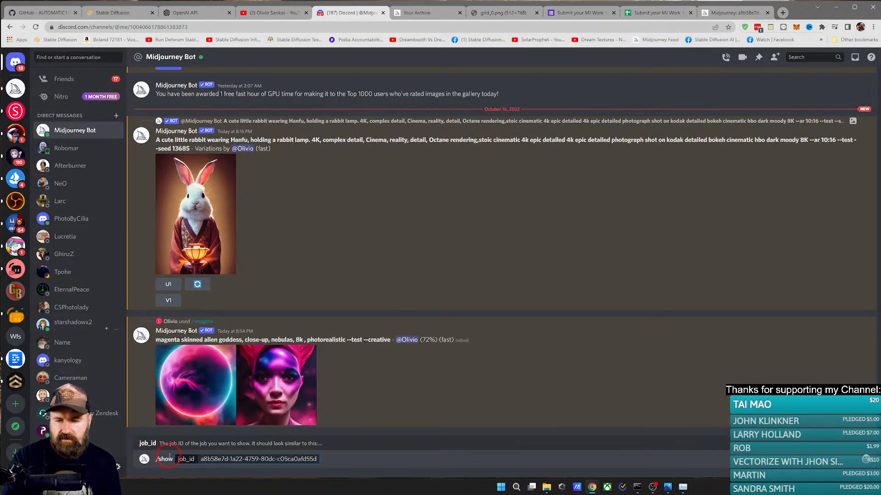
pyautogui.press('Return')
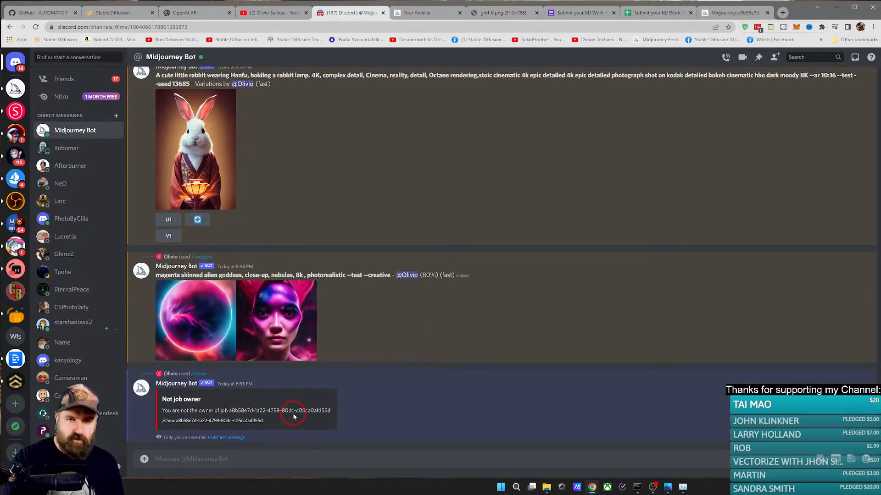
pyautogui.click(235, 438)
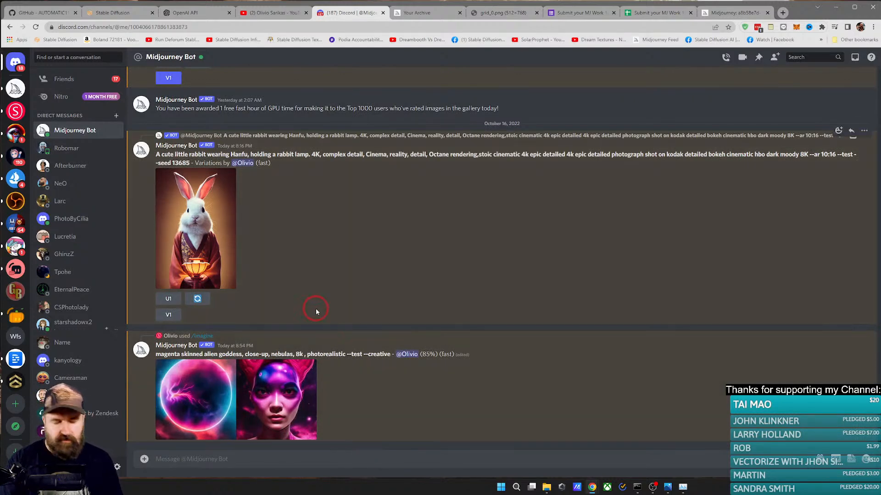
# Step: Add an envelope emoji reaction to the rabbit in Hanfu image, finding the emoji by searching for "env"
pyautogui.rightClick(202, 207)
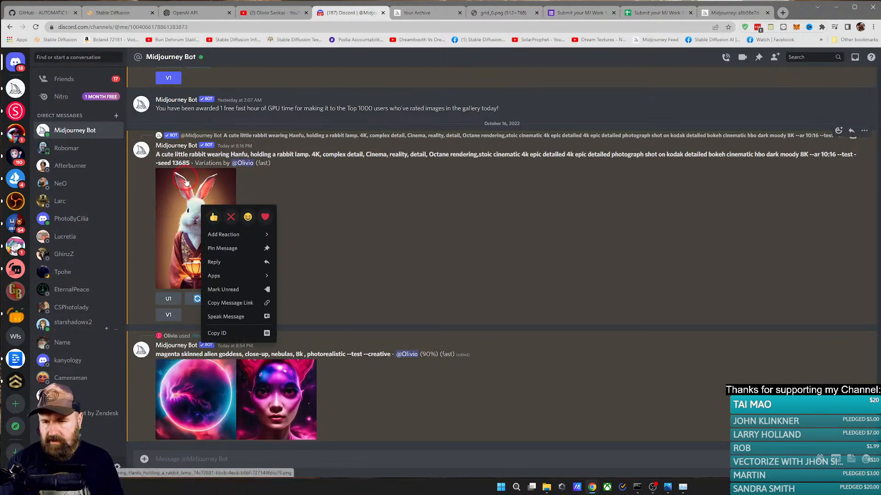
pyautogui.moveTo(258, 235)
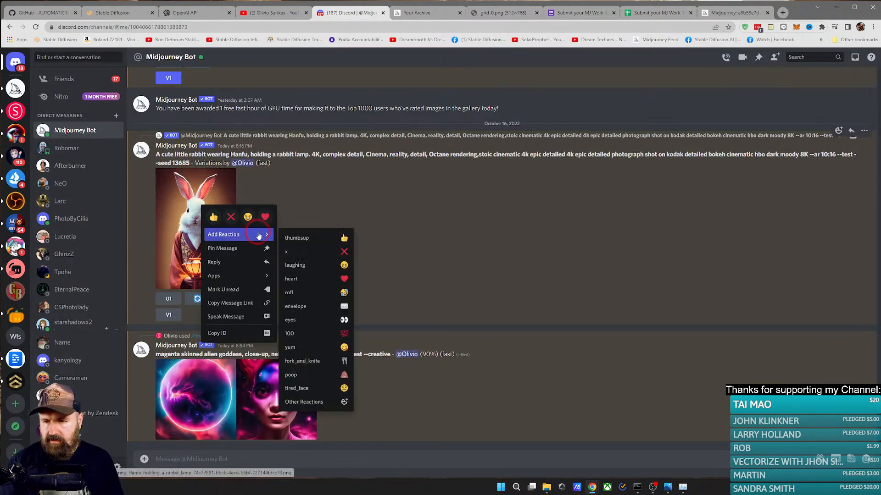
pyautogui.click(325, 403)
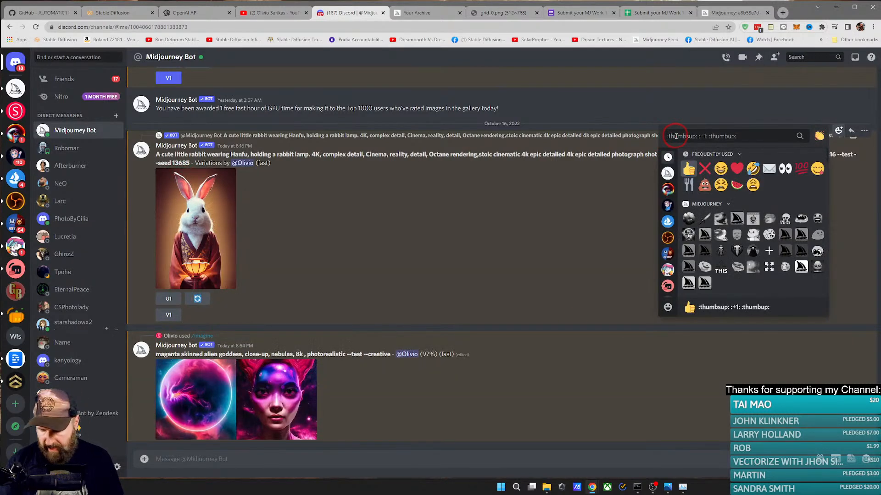
pyautogui.write('env')
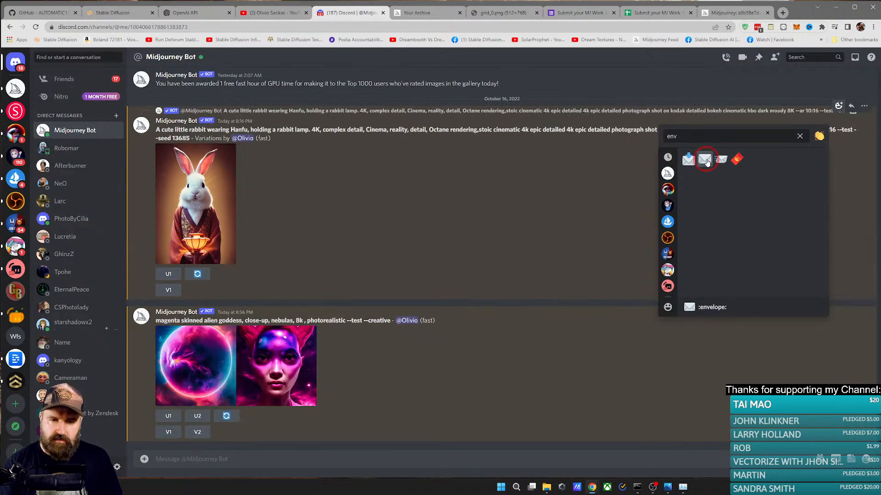
pyautogui.click(706, 160)
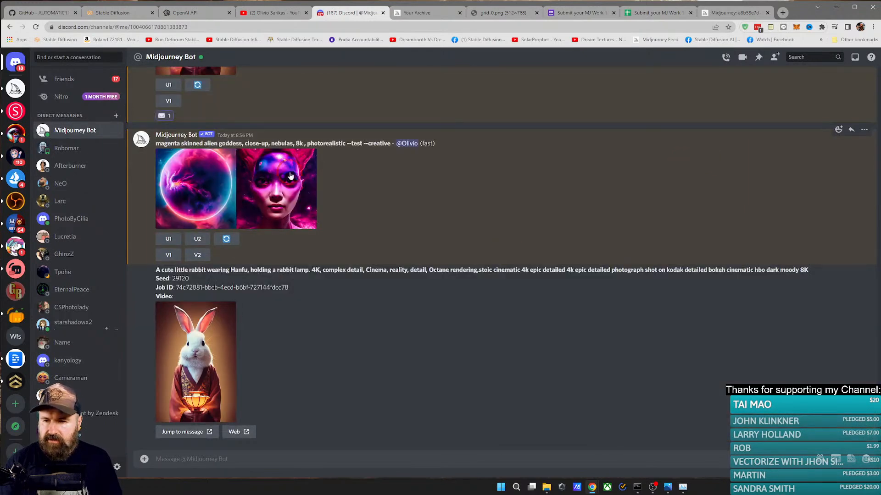
# Step: Highlight the job ID and the seed number in the bot's reply about the rabbit image
pyautogui.doubleClick(181, 278)
pyautogui.doubleClick(177, 288)
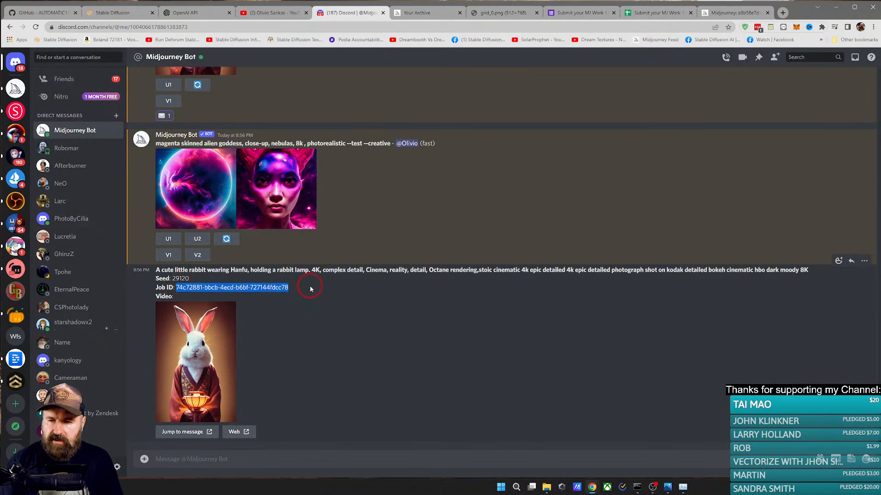
pyautogui.doubleClick(175, 279)
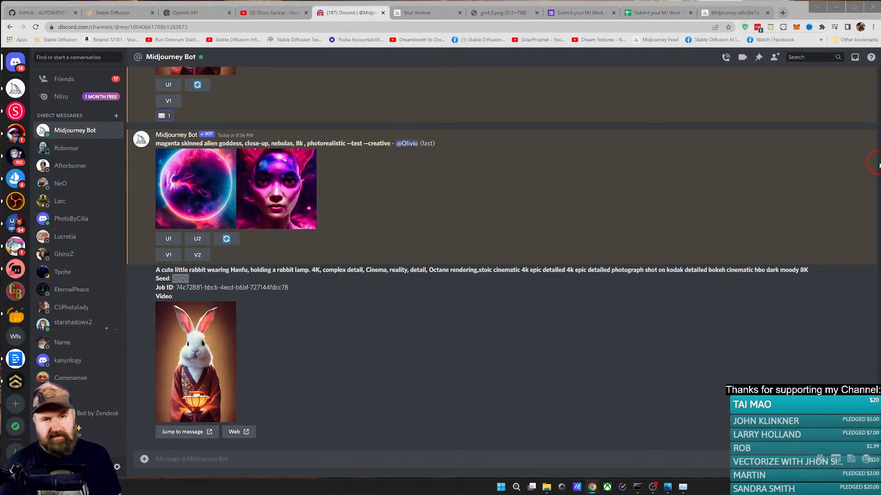
# Step: Search Google in a new tab for GTX 1060 6GB, and refine the query to "gtx 1060 6gb release"
pyautogui.click(782, 12)
pyautogui.hotkey('ctrl', 'v')
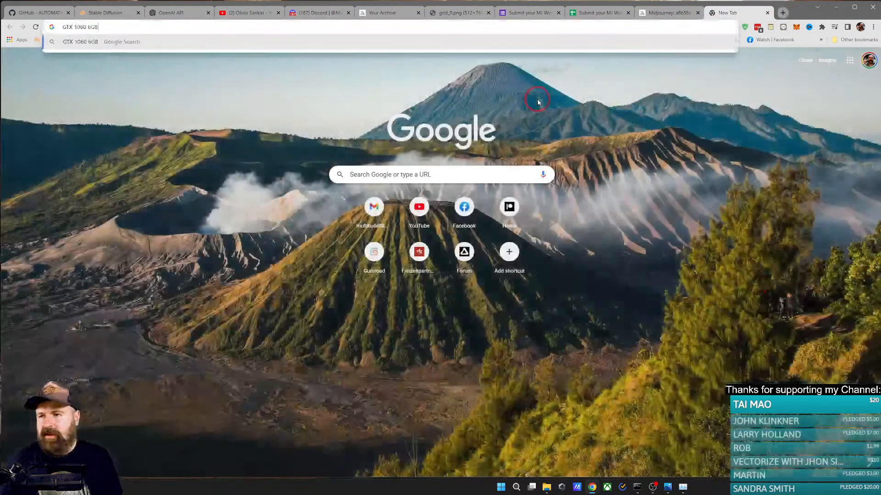
pyautogui.press('Return')
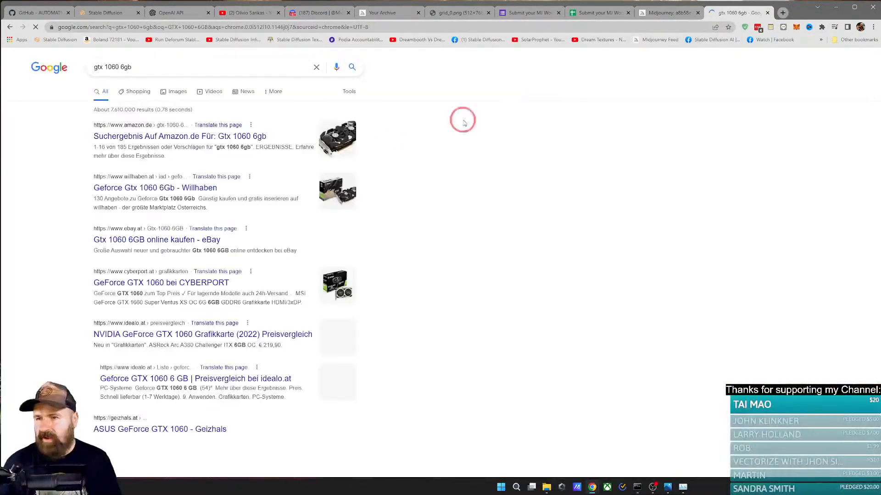
pyautogui.click(170, 71)
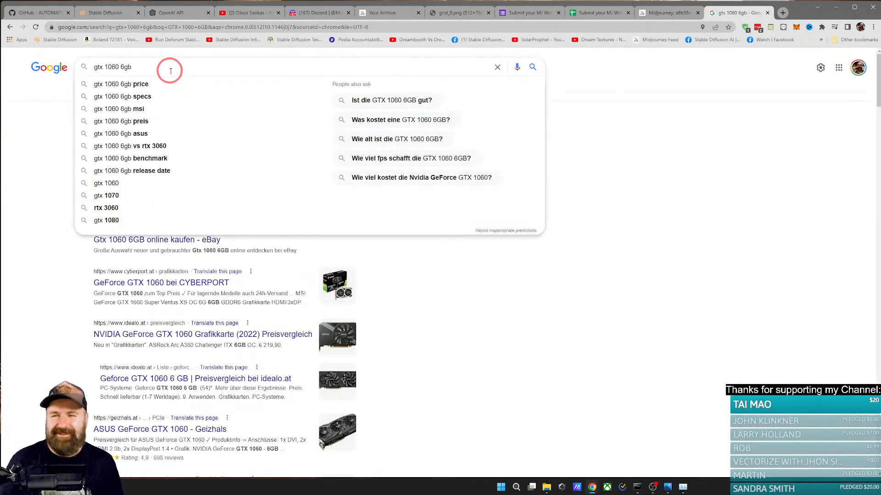
pyautogui.write('r')
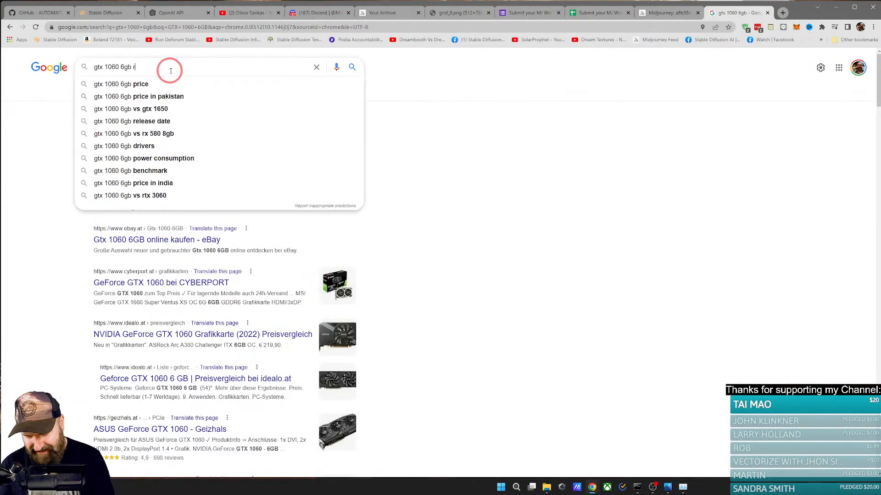
pyautogui.write('elease')
pyautogui.press('Return')
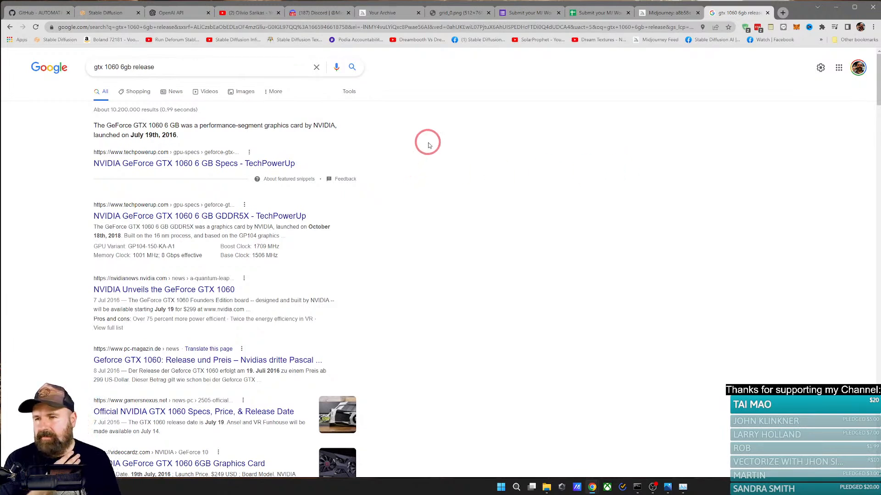
# Step: Change the Google search to "gtx 1060 vs gtx 1660" and run it
pyautogui.moveTo(121, 67); pyautogui.dragTo(202, 67)
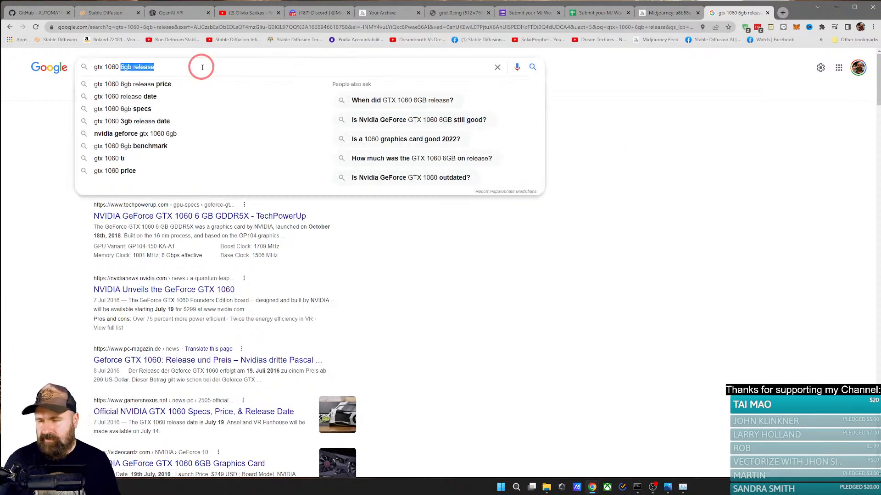
pyautogui.write('vs')
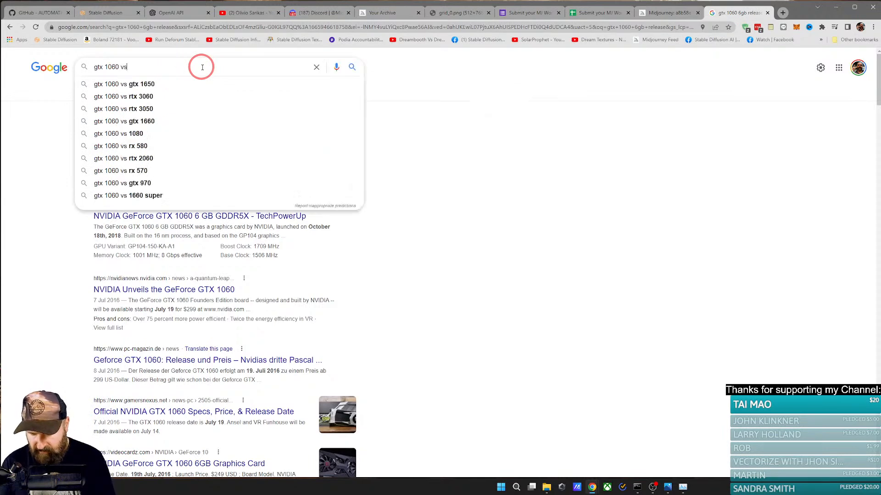
pyautogui.write(' gtx 1')
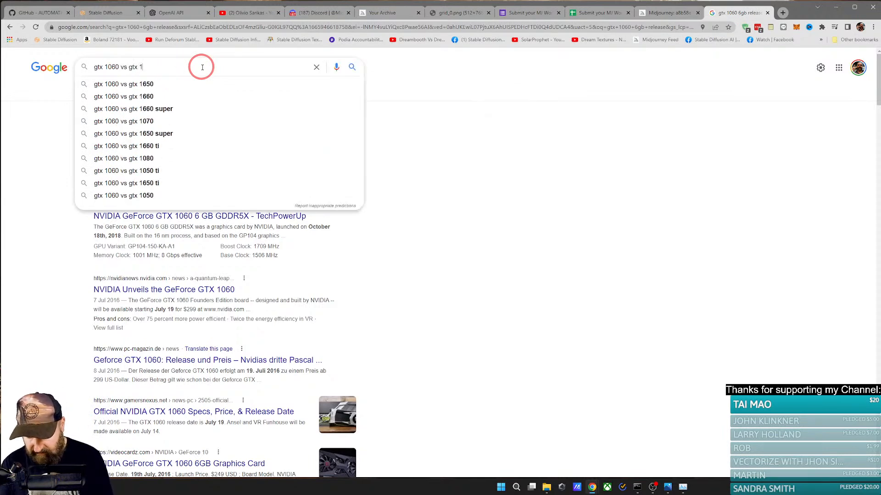
pyautogui.write('660')
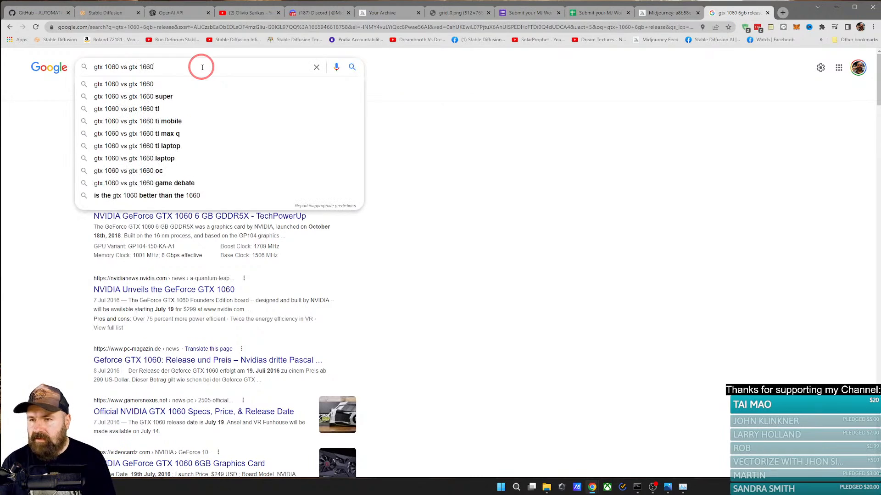
pyautogui.press('Return')
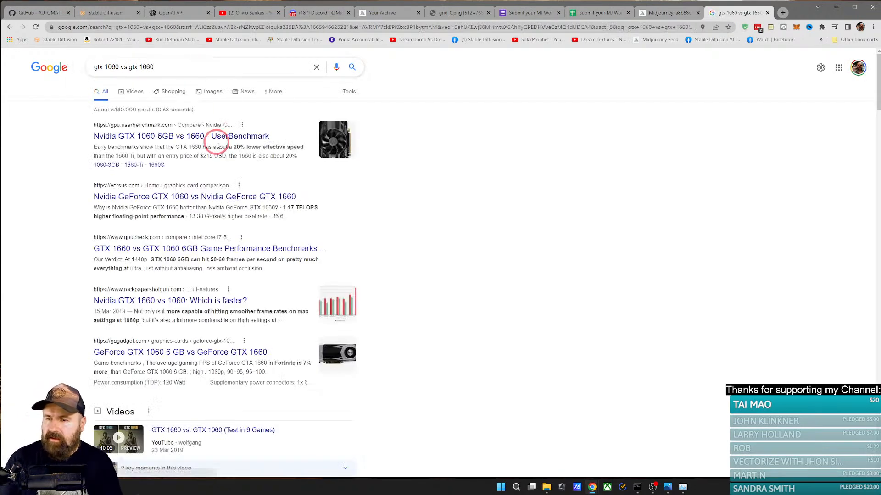
# Step: Open the UserBenchmark comparison of the GTX 1060-6GB and GTX 1660, and review its game and effective speed figures
pyautogui.click(216, 138)
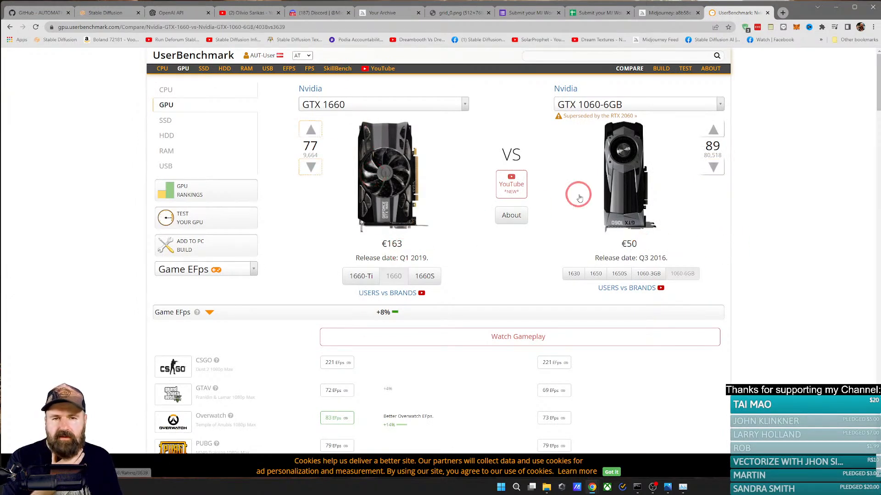
pyautogui.scroll(-3, 745, 237)
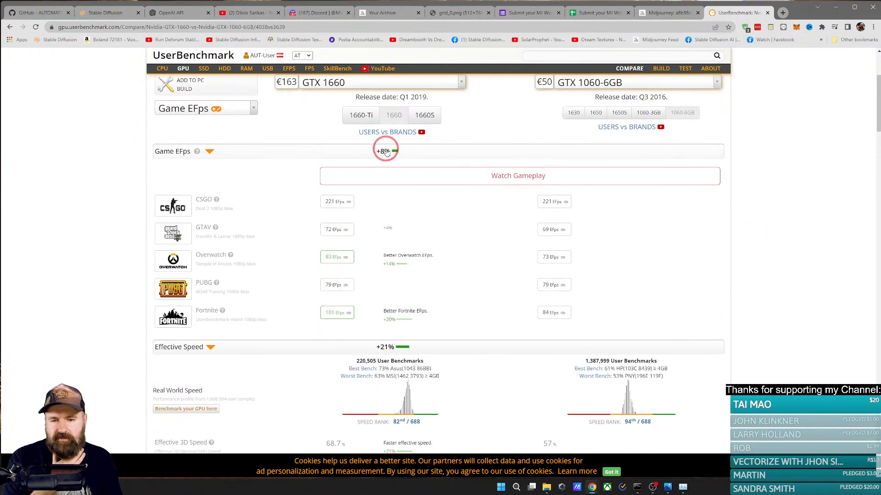
pyautogui.scroll(-2, 474, 254)
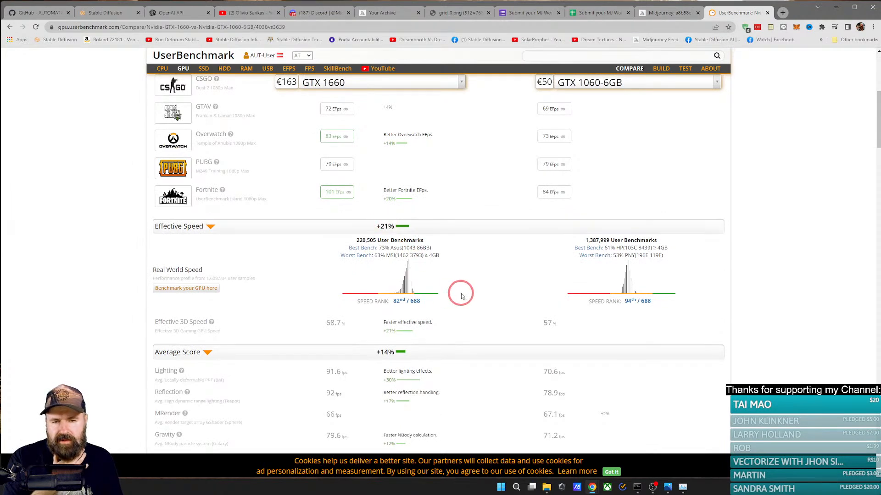
pyautogui.scroll(5, 414, 288)
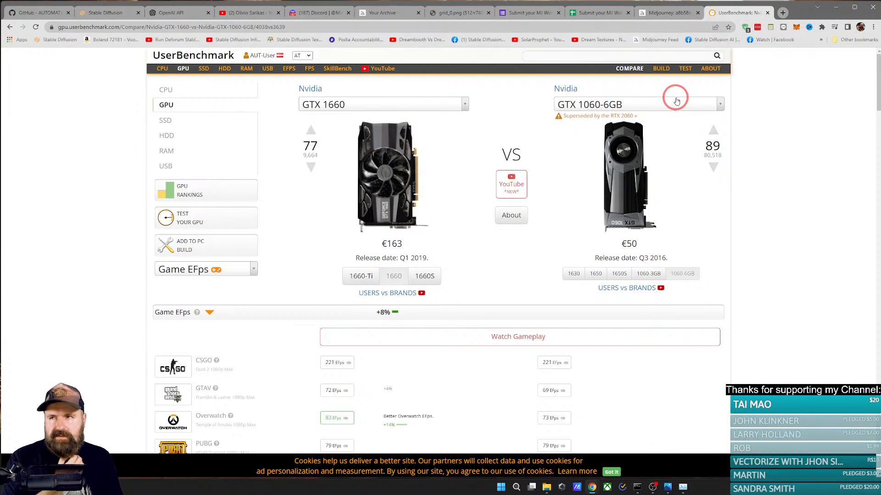
# Step: In the Stable Diffusion web UI, set the height to 512, turn off Highres. fix, and generate the alien portrait
pyautogui.click(105, 12)
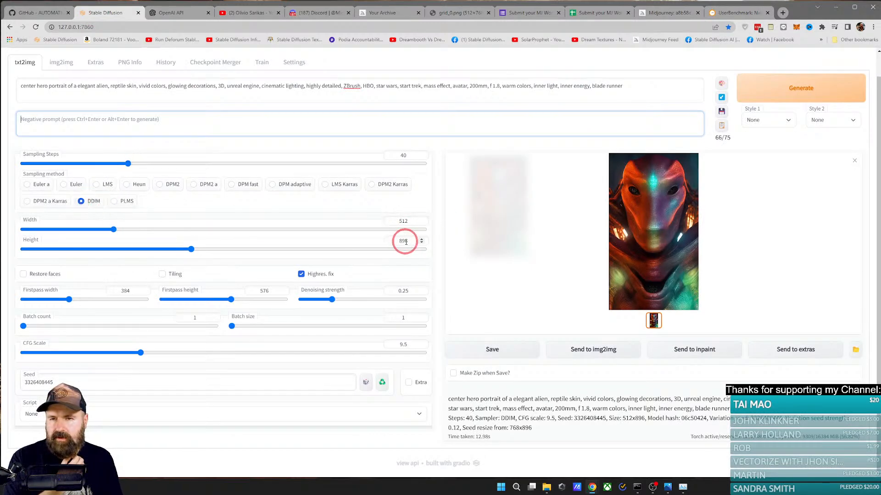
pyautogui.scroll(1, 452, 197)
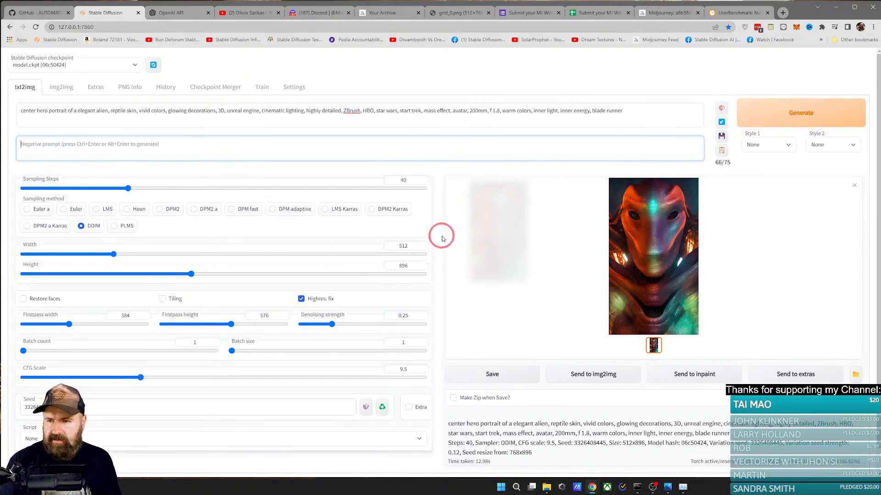
pyautogui.moveTo(190, 273); pyautogui.dragTo(116, 272)
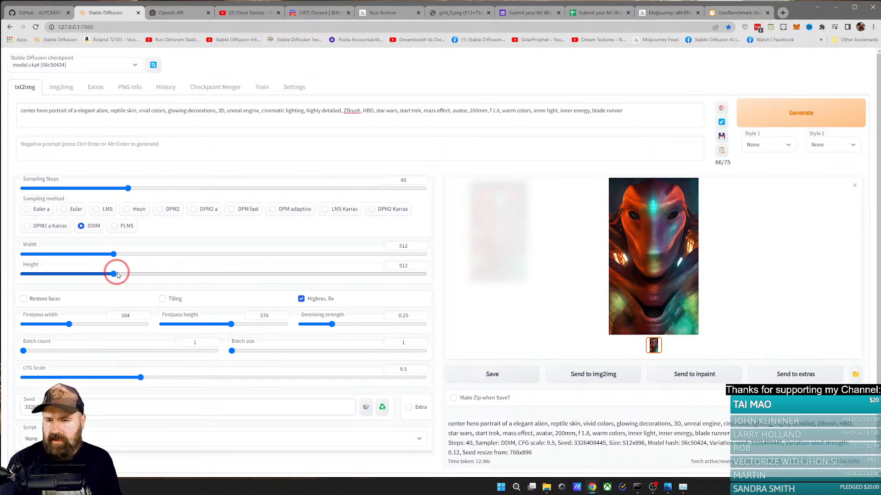
pyautogui.click(301, 299)
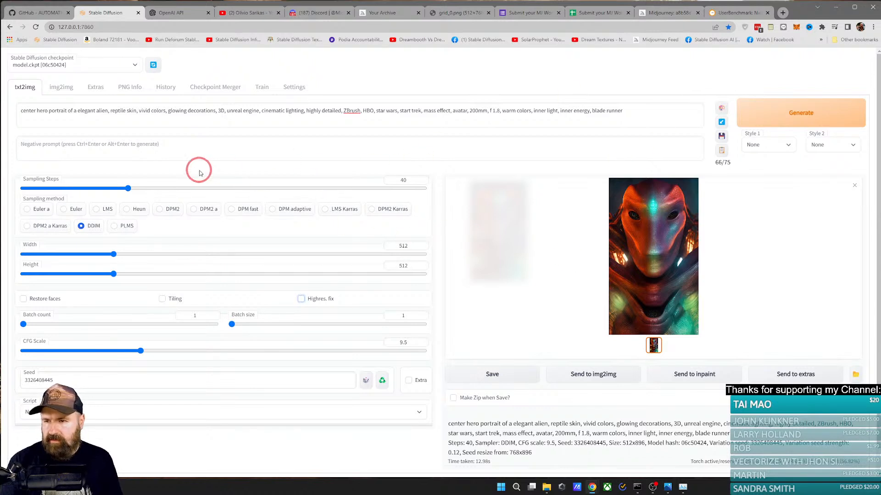
pyautogui.click(776, 124)
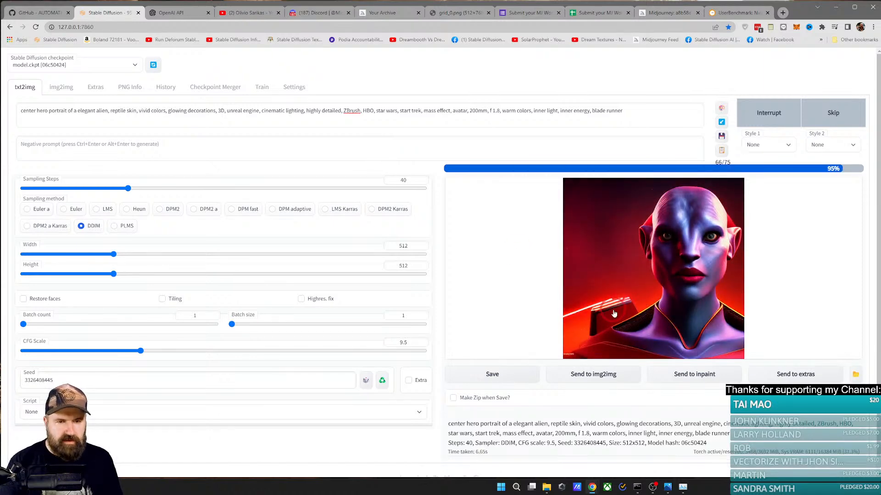
# Step: Check the sampling speed of the last run in the command console, and view the new alien portrait enlarged
pyautogui.click(667, 450)
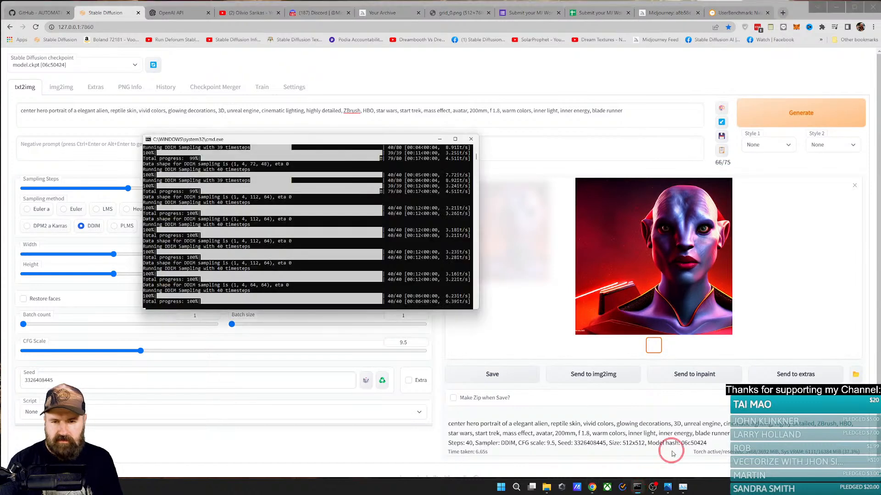
pyautogui.scroll(-1, 427, 270)
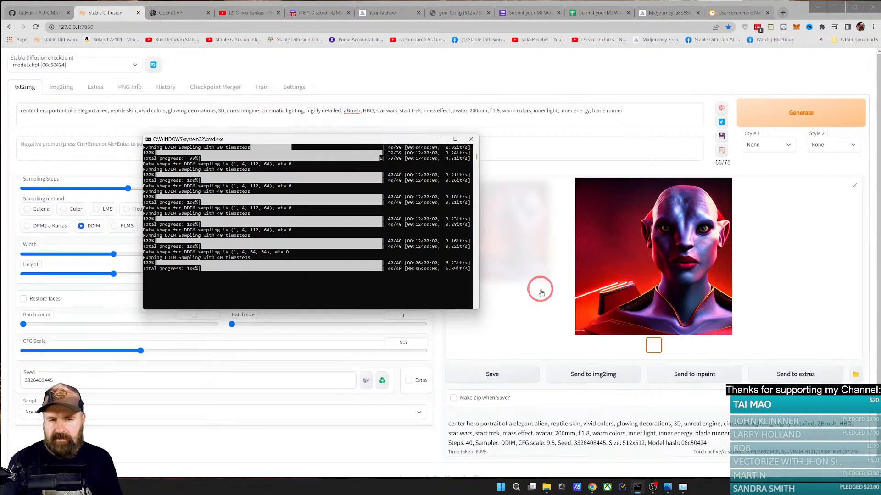
pyautogui.click(683, 91)
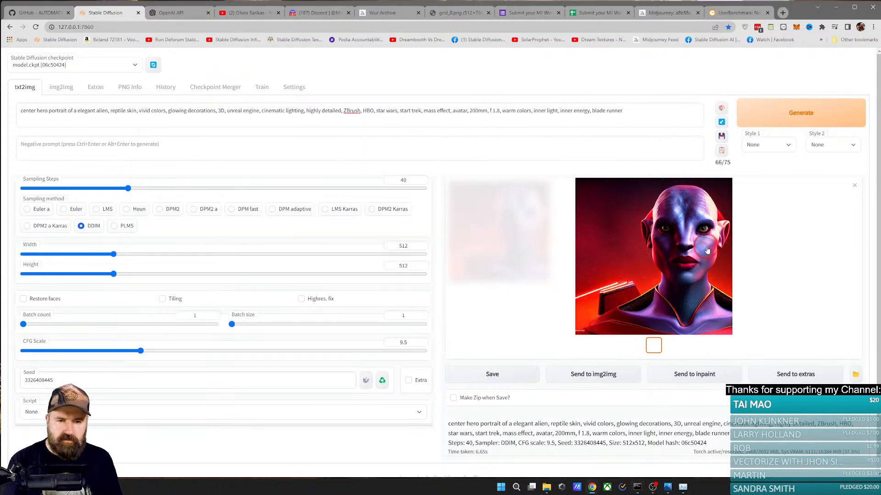
pyautogui.click(693, 247)
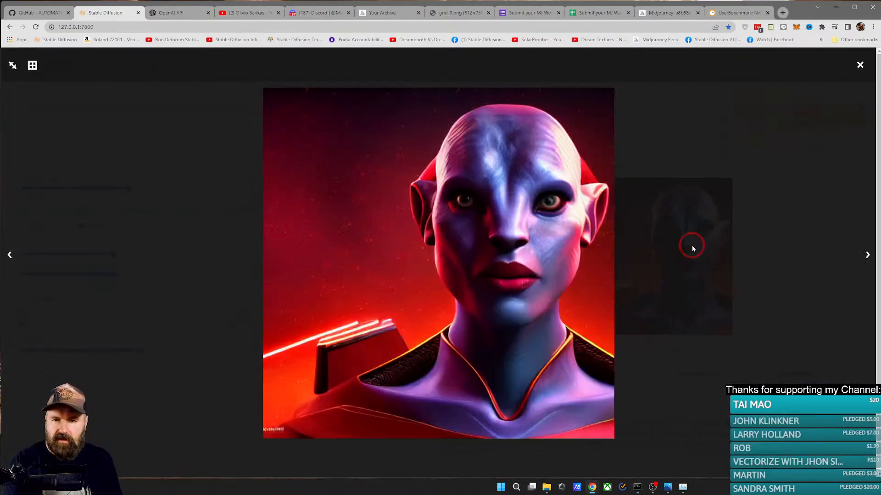
pyautogui.click(861, 65)
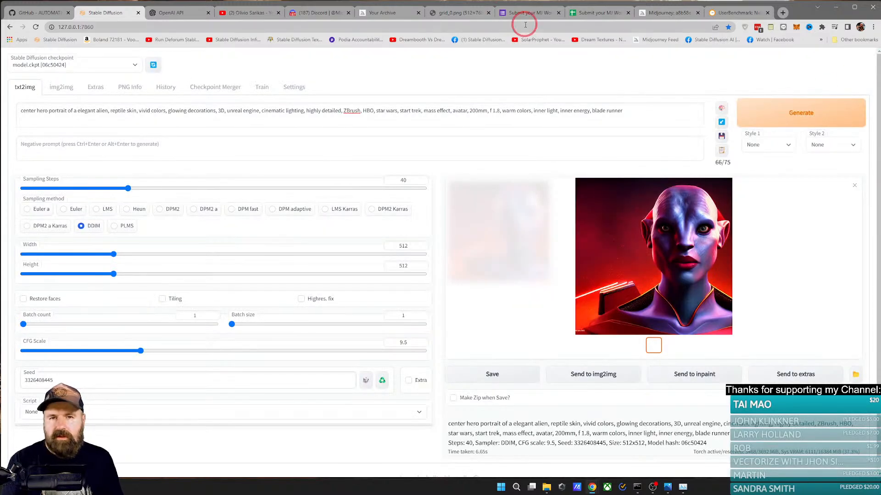
# Step: Open the second submitted Midjourney link from the form responses spreadsheet, and highlight the artwork's prompt
pyautogui.click(588, 16)
pyautogui.click(268, 133)
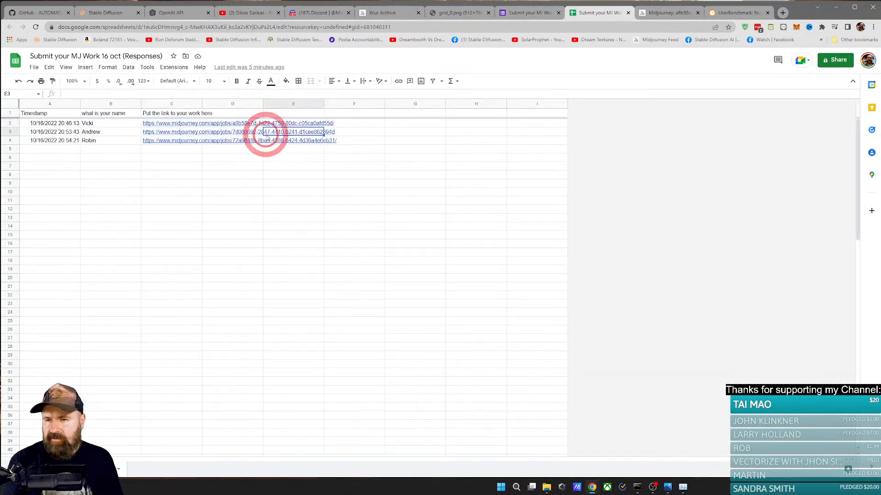
pyautogui.click(169, 132)
pyautogui.click(183, 145)
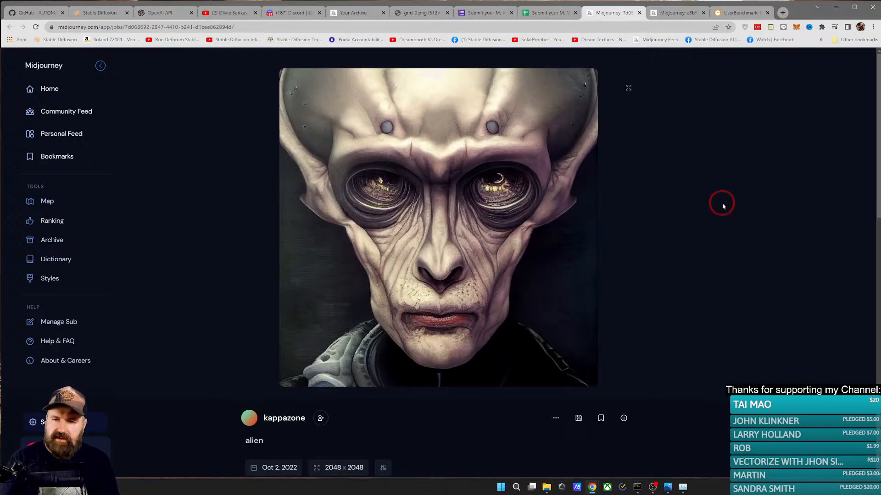
pyautogui.scroll(-3, 684, 261)
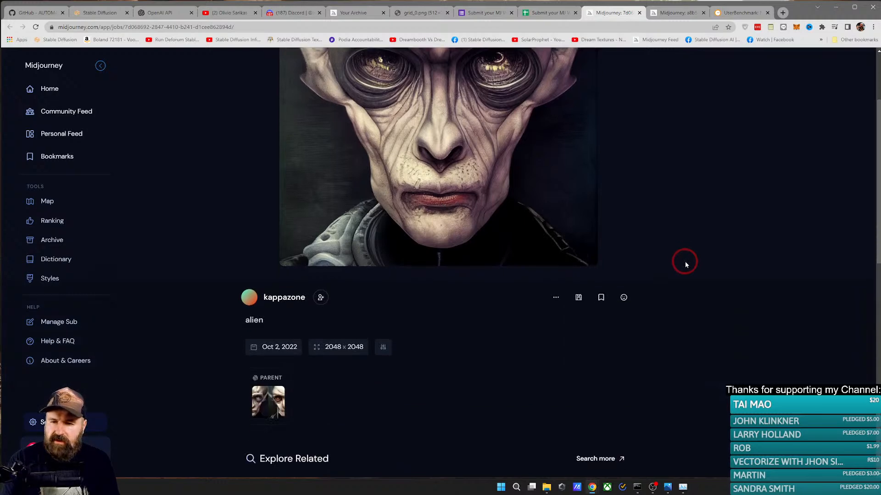
pyautogui.doubleClick(255, 320)
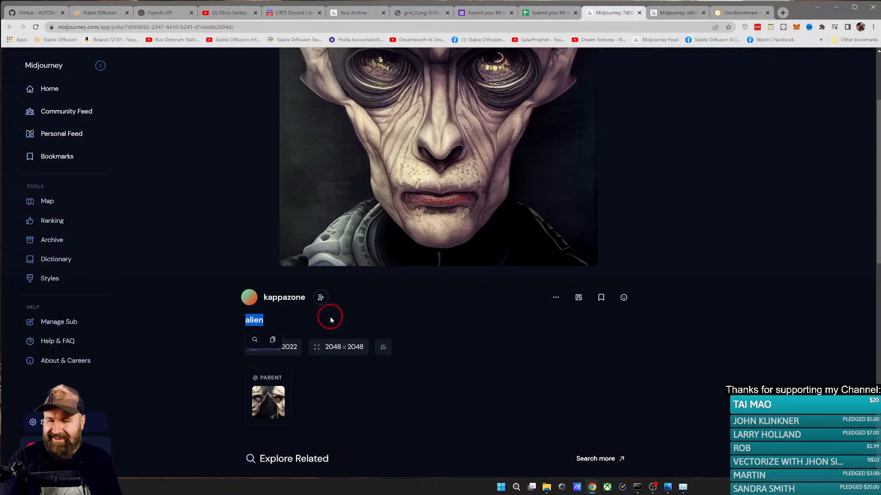
# Step: Review the submitted alien portrait alongside its one-word prompt on the Midjourney page
pyautogui.scroll(3, 336, 323)
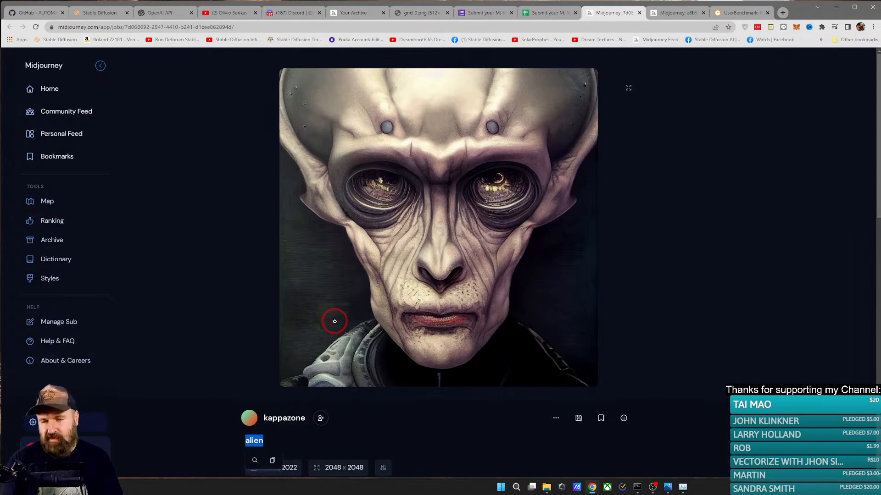
pyautogui.scroll(-3, 342, 308)
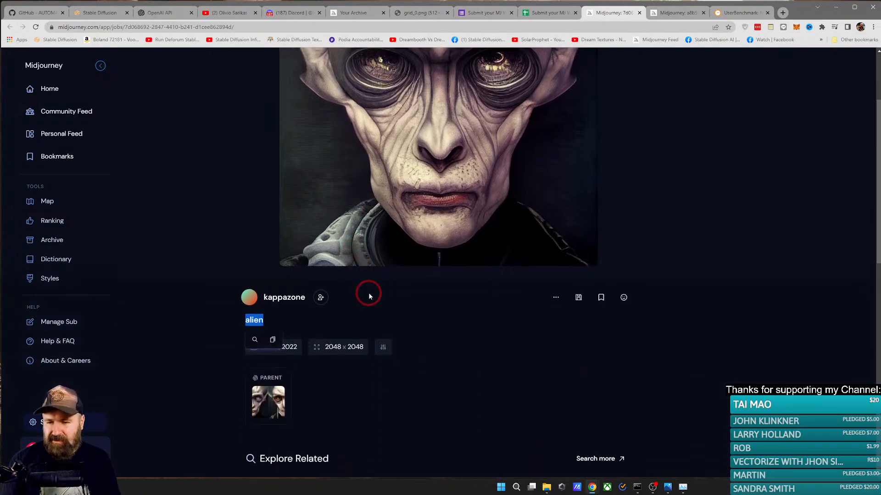
pyautogui.scroll(2, 276, 337)
pyautogui.scroll(1, 262, 331)
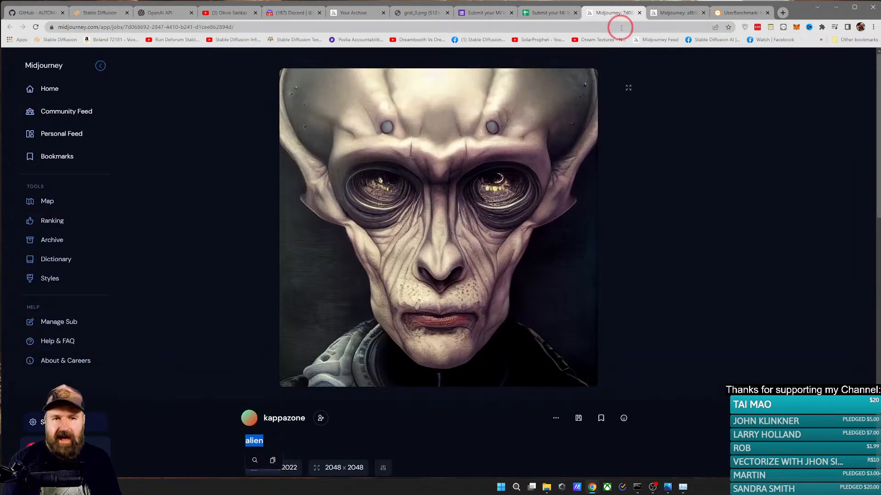
# Step: Look through the Midjourney Bot messages in Discord, and view the submitted magenta alien goddess artwork
pyautogui.click(279, 14)
pyautogui.scroll(10, 300, 303)
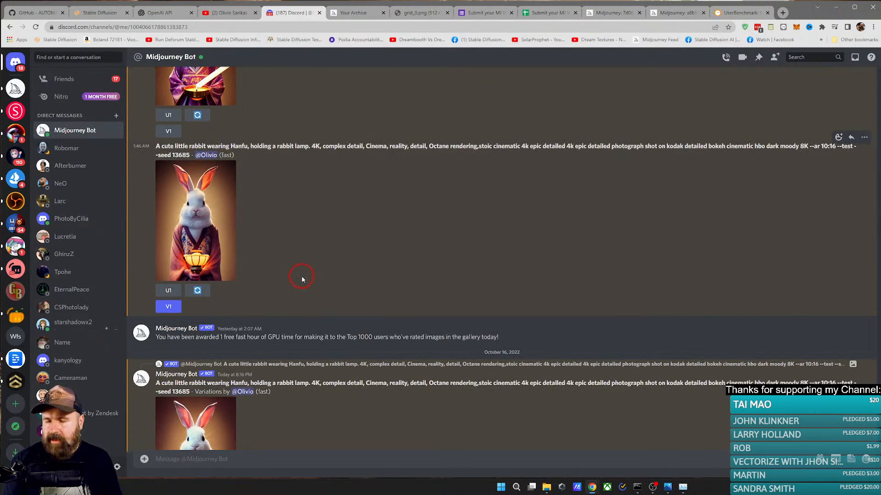
pyautogui.scroll(-10, 376, 255)
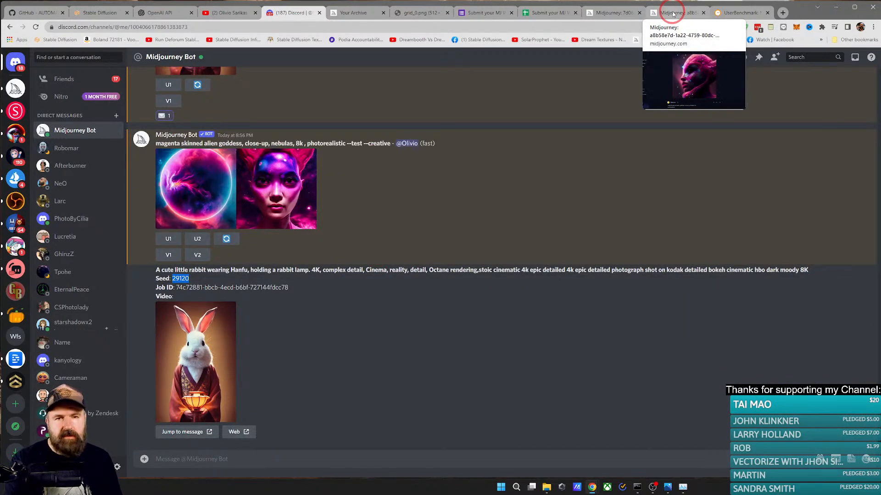
pyautogui.click(672, 13)
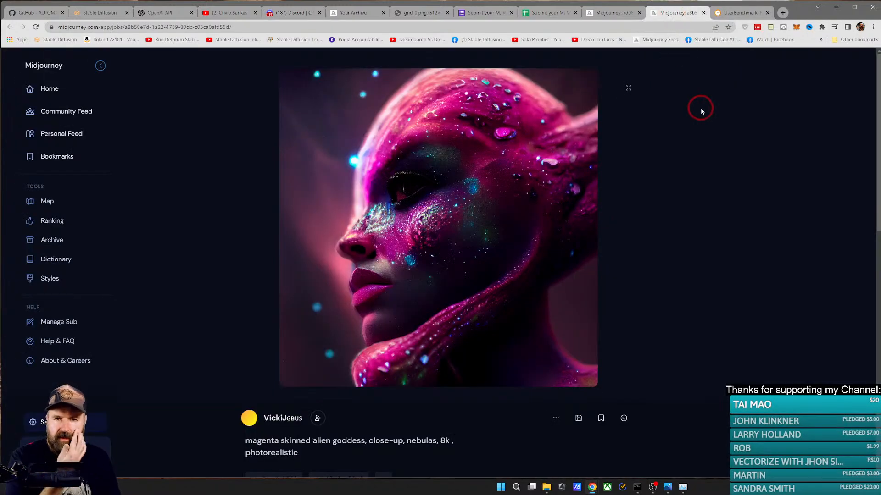
# Step: Go to the personal Midjourney archive and open the gold-horned alien portrait from 1 October 2022
pyautogui.click(44, 90)
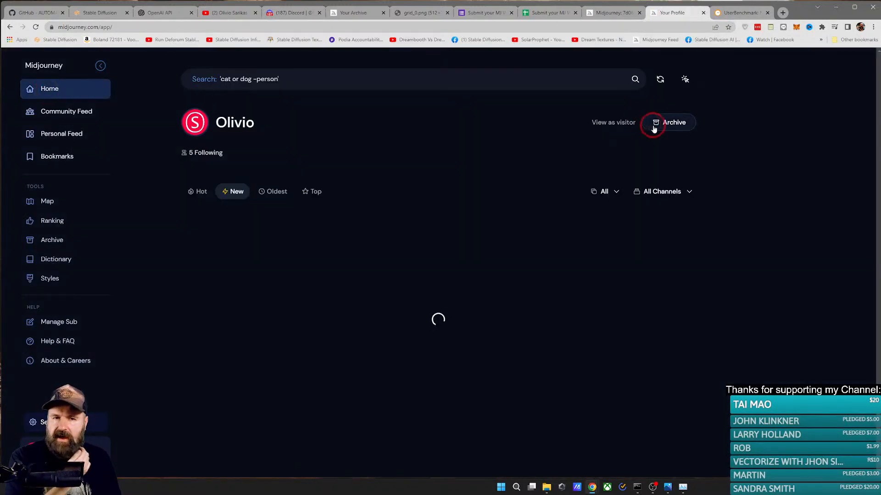
pyautogui.click(670, 123)
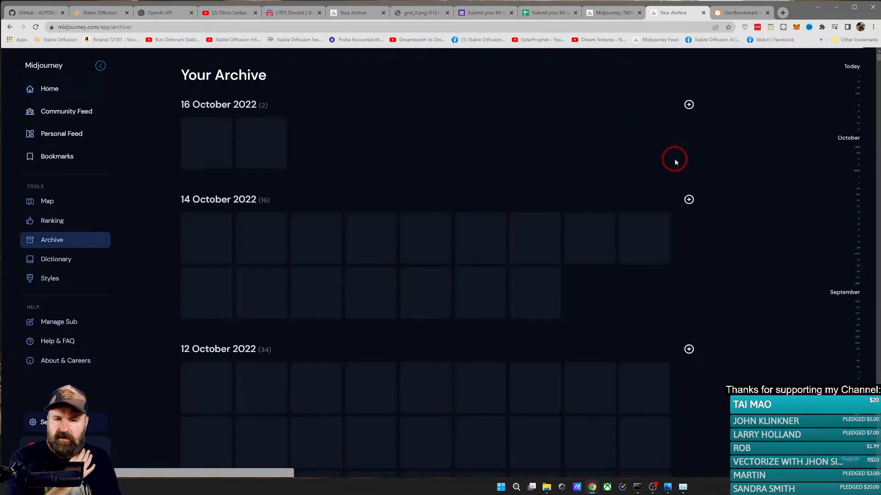
pyautogui.scroll(-15, 702, 177)
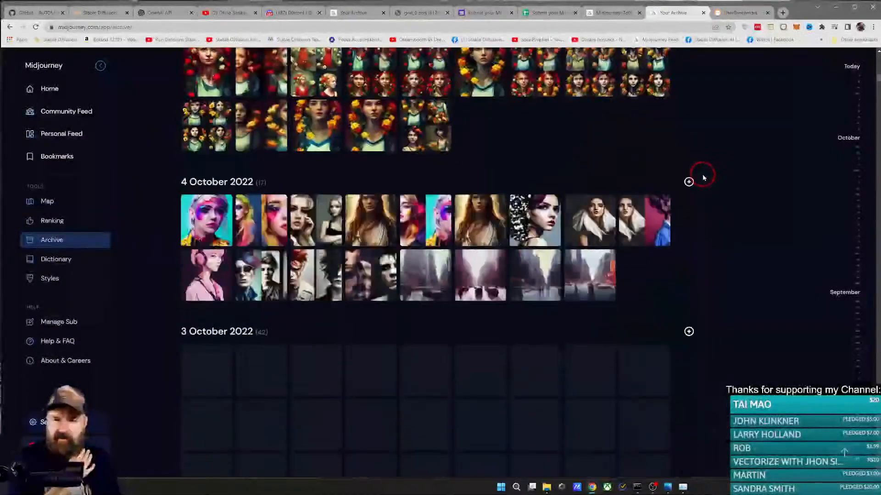
pyautogui.scroll(-10, 702, 164)
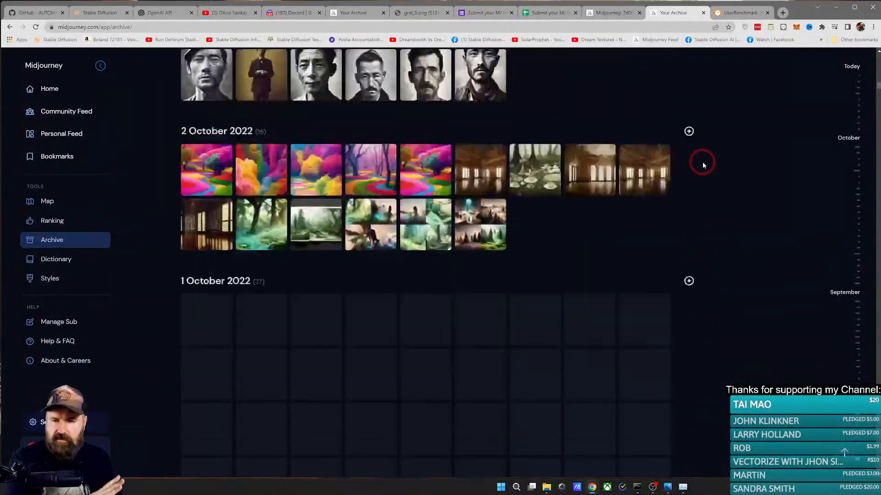
pyautogui.scroll(-5, 702, 165)
pyautogui.scroll(2, 706, 165)
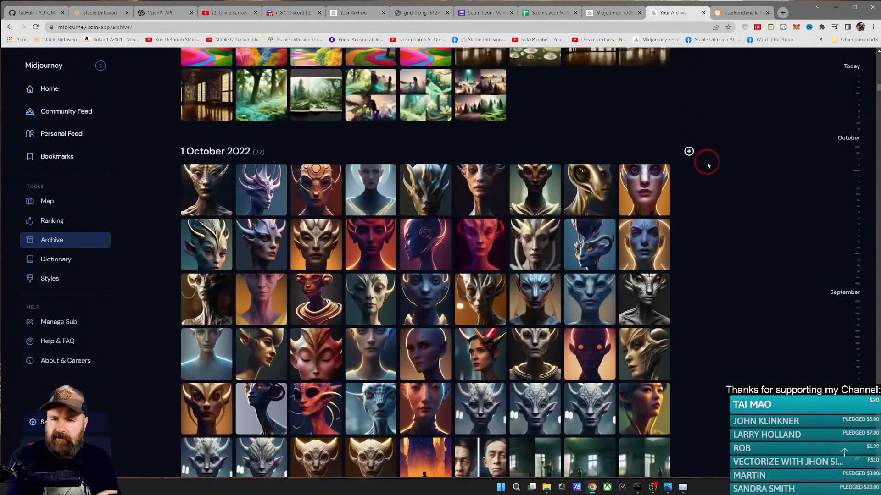
pyautogui.click(219, 248)
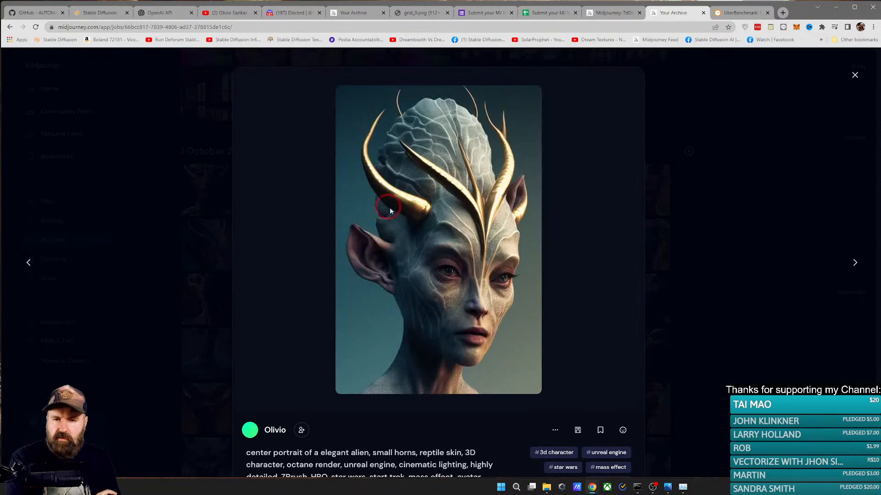
# Step: From the portrait's original Discord message, request a variation with --test --ar 2:3 and return to the newest messages
pyautogui.click(552, 430)
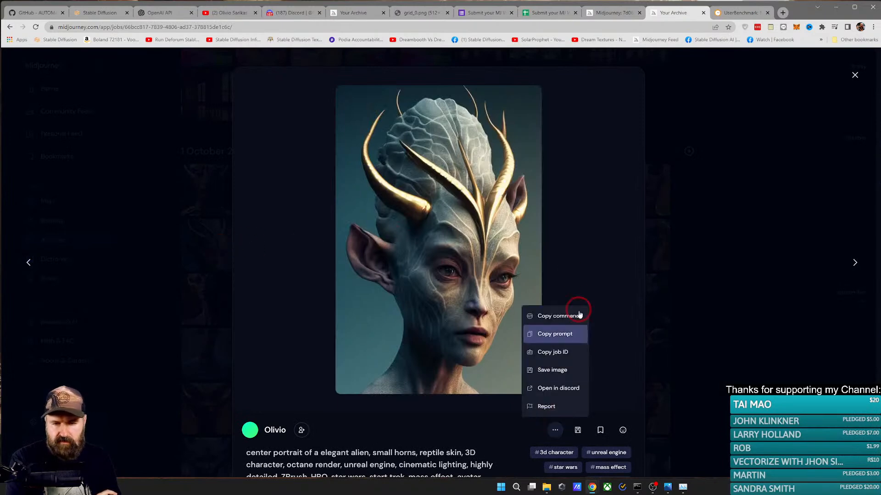
pyautogui.click(569, 389)
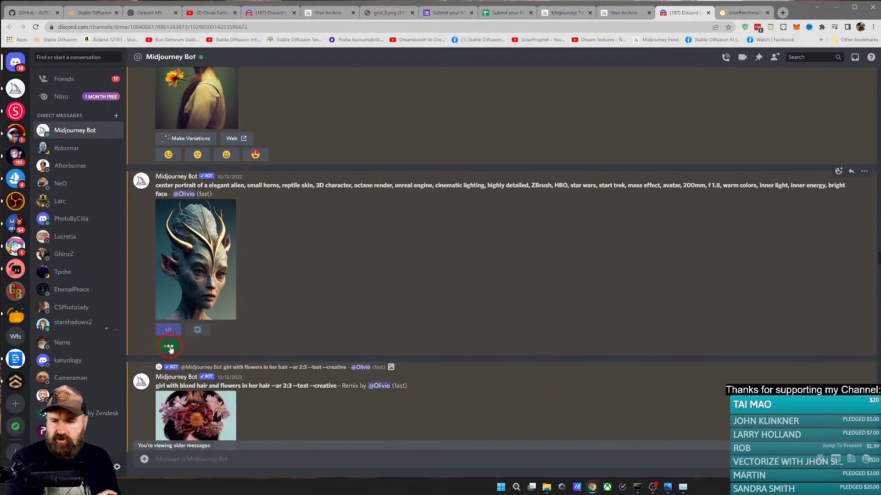
pyautogui.click(832, 449)
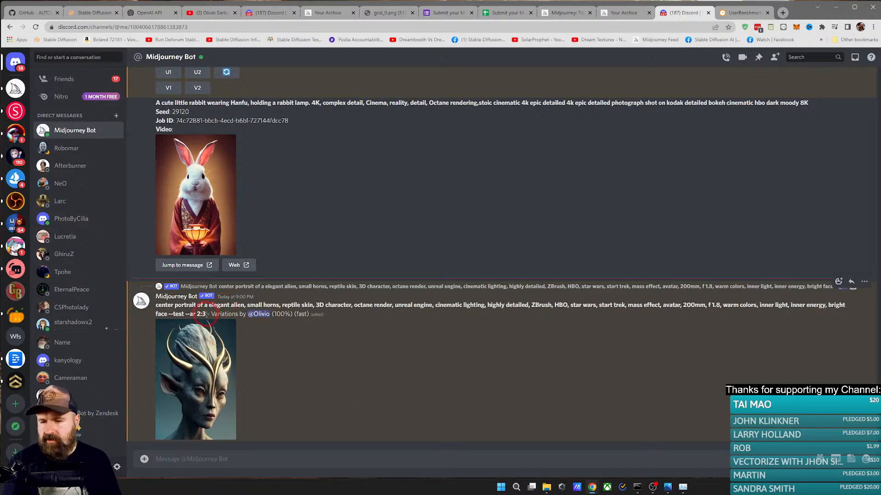
# Step: Copy the variation's full prompt, including --test --ar 2:3, and submit it as a new /imagine job
pyautogui.moveTo(207, 314); pyautogui.dragTo(156, 305)
pyautogui.hotkey('ctrl', 'c')
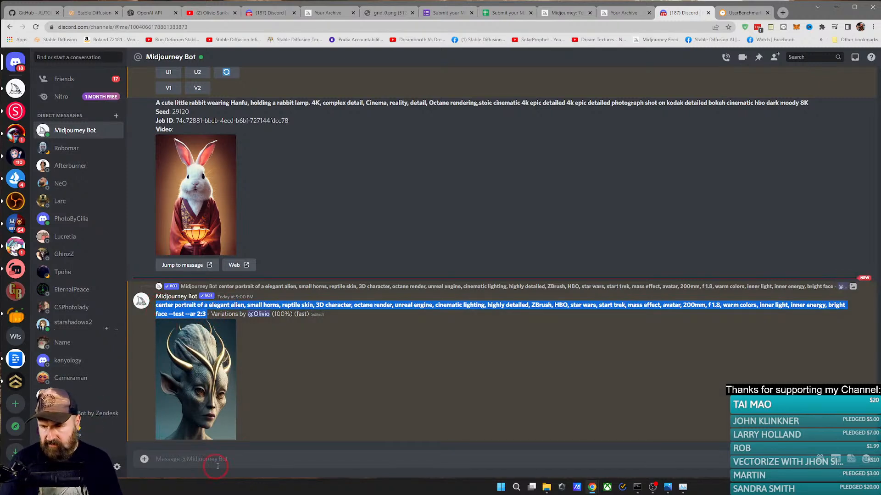
pyautogui.click(175, 460)
pyautogui.write('/')
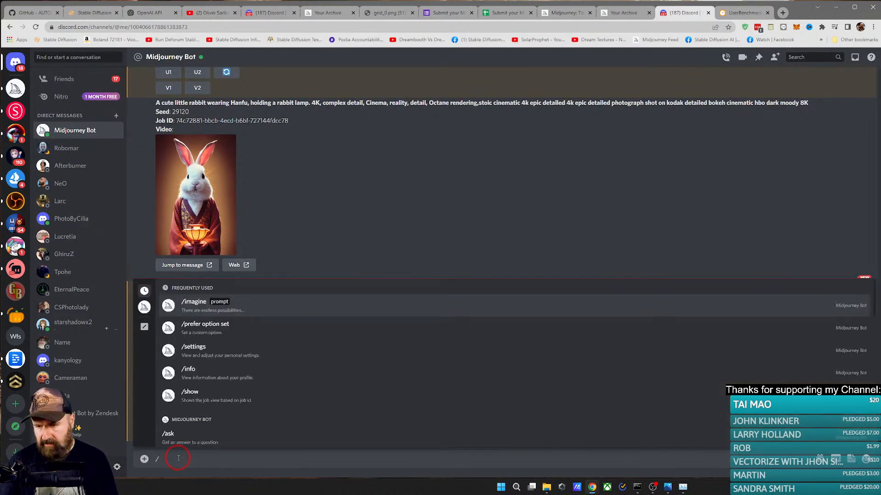
pyautogui.press('Tab')
pyautogui.hotkey('ctrl', 'v')
pyautogui.press('Return')
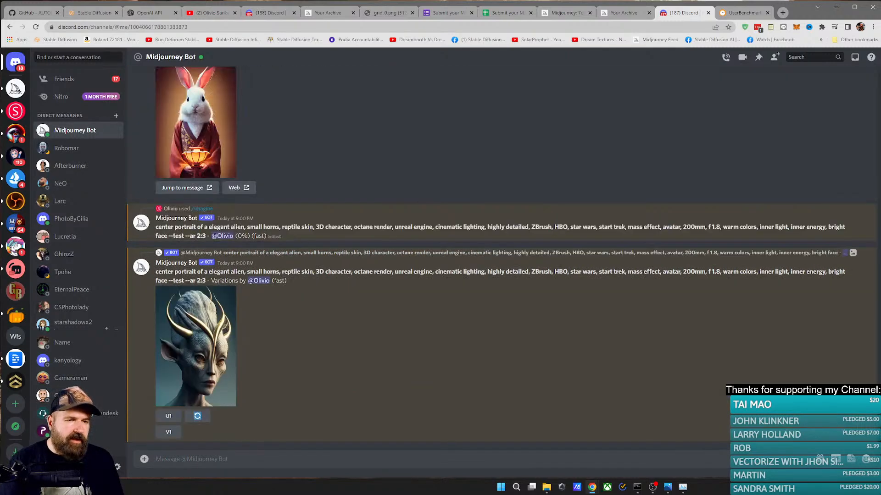
# Step: View the finished alien variation enlarged and compare it with the original portrait in the archive
pyautogui.click(638, 354)
pyautogui.click(186, 351)
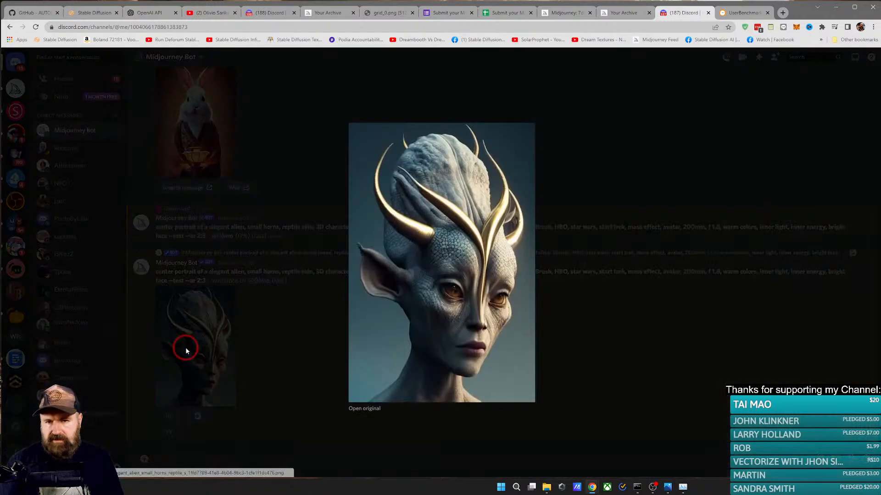
pyautogui.click(612, 13)
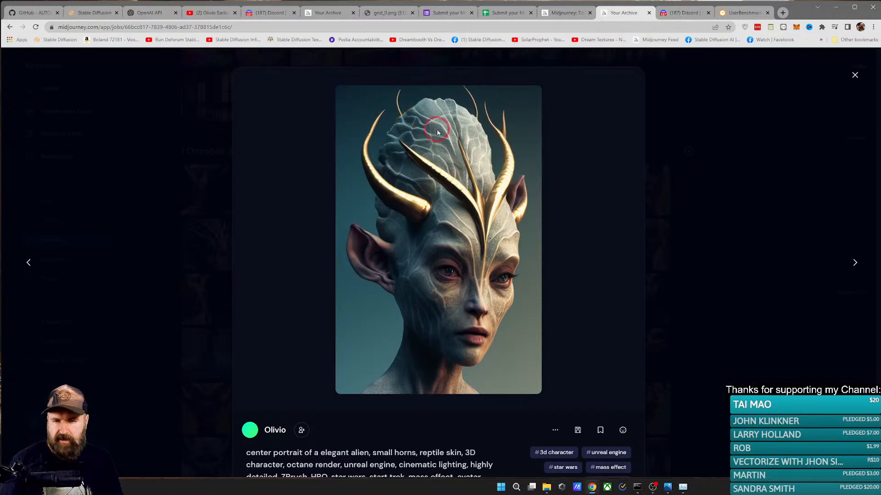
pyautogui.click(684, 12)
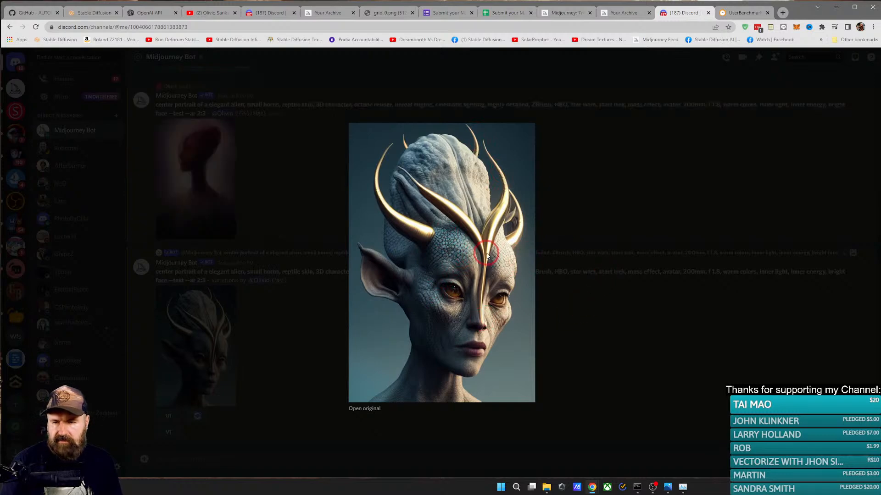
# Step: Open the Discord variation and the archived original as full images in separate browser tabs
pyautogui.rightClick(524, 222)
pyautogui.click(541, 228)
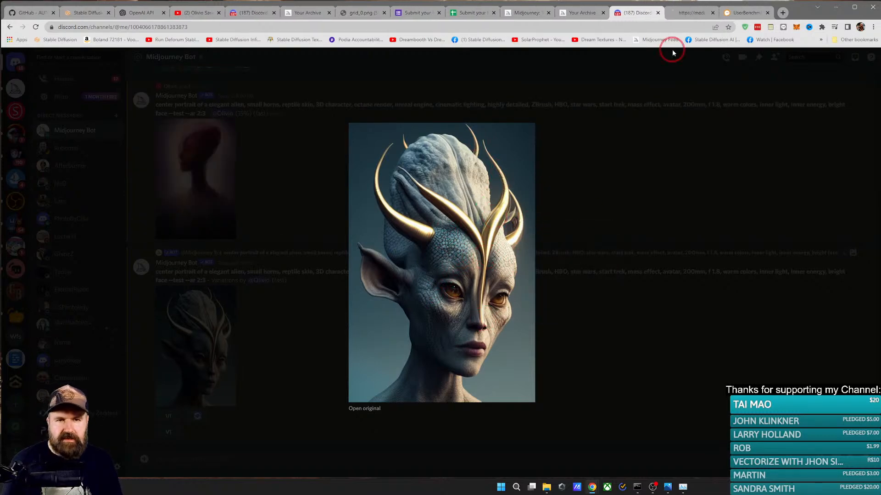
pyautogui.click(674, 13)
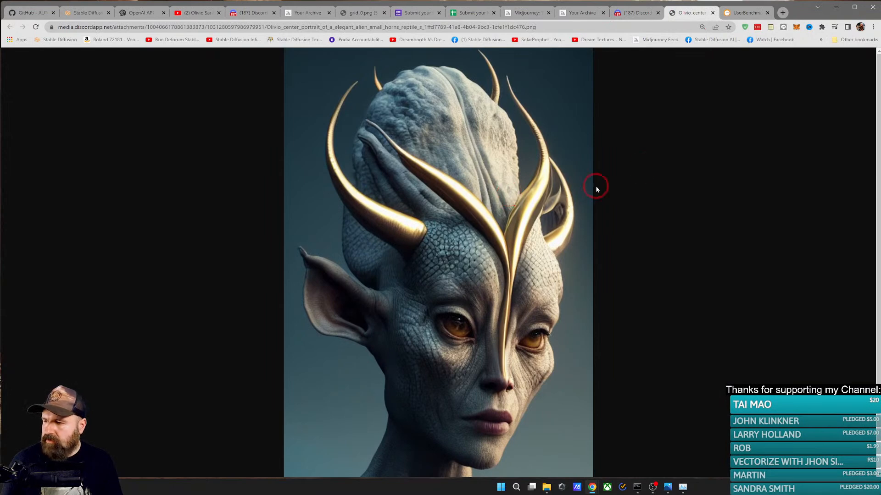
pyautogui.click(582, 13)
pyautogui.rightClick(470, 159)
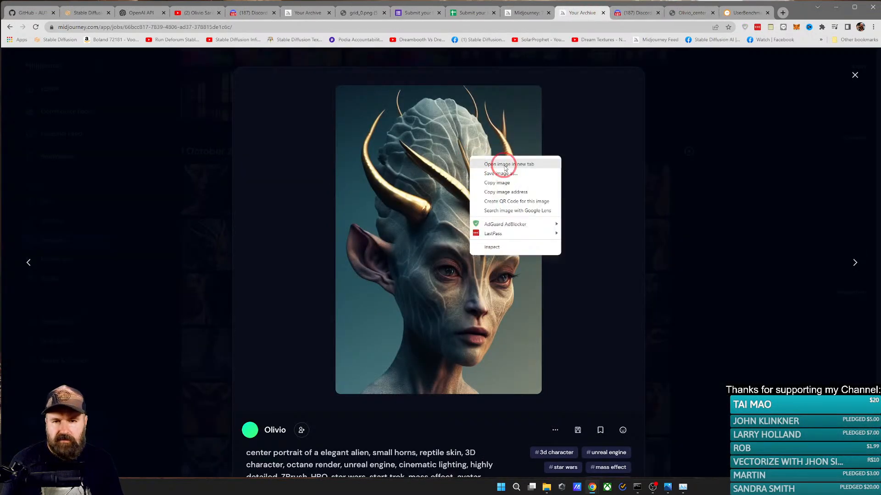
pyautogui.click(498, 165)
pyautogui.click(636, 15)
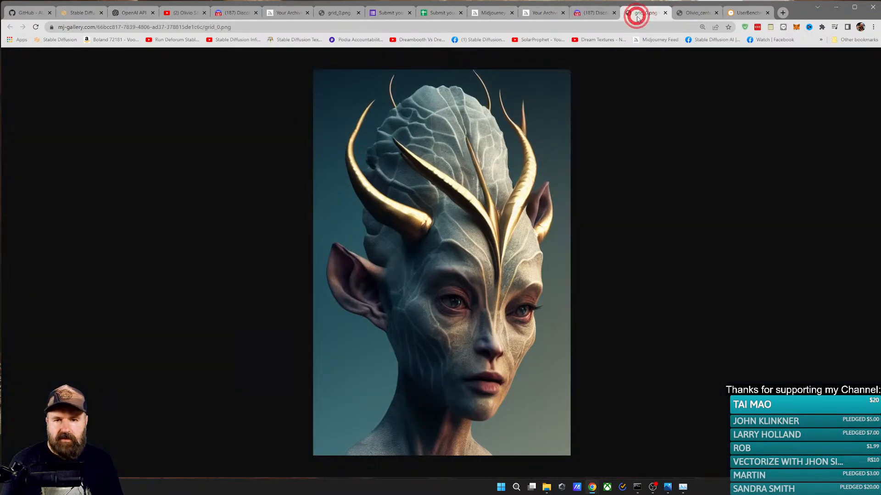
# Step: Switch back and forth between the full-size variation and original to compare their details
pyautogui.click(692, 13)
pyautogui.click(654, 13)
pyautogui.click(709, 11)
pyautogui.click(649, 12)
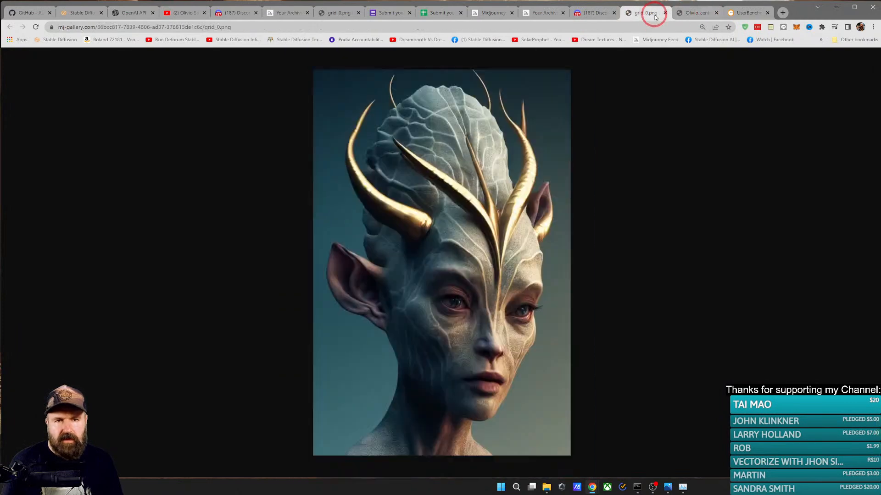
# Step: Return to the archived portrait's page, highlight "center portrait of a" in the prompt, and compare it with the image
pyautogui.click(532, 12)
pyautogui.scroll(-2, 508, 237)
pyautogui.scroll(-4, 508, 237)
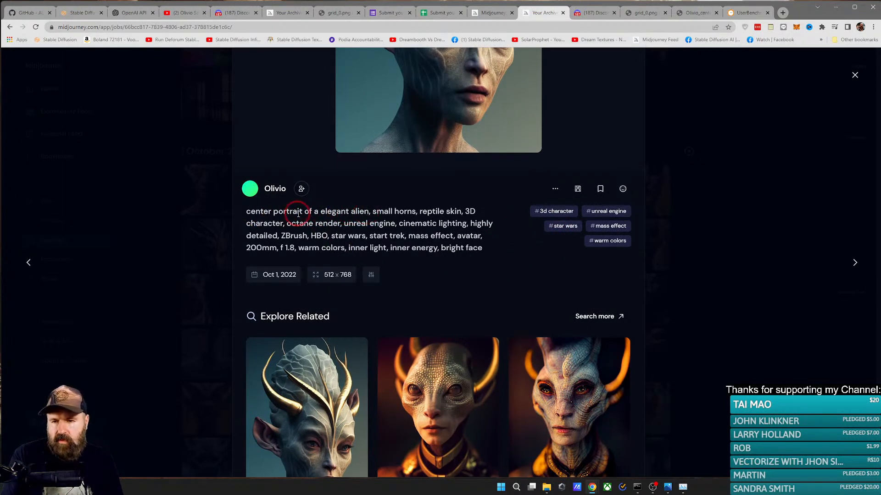
pyautogui.moveTo(320, 211); pyautogui.dragTo(247, 213)
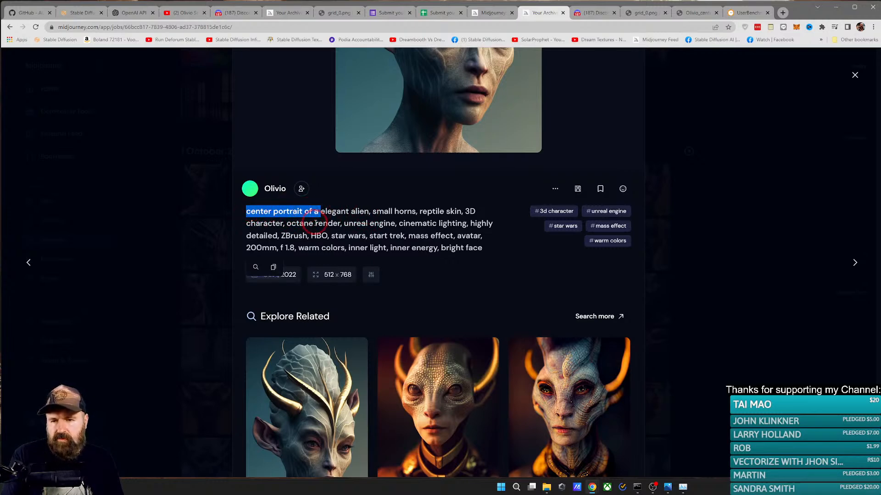
pyautogui.scroll(3, 358, 188)
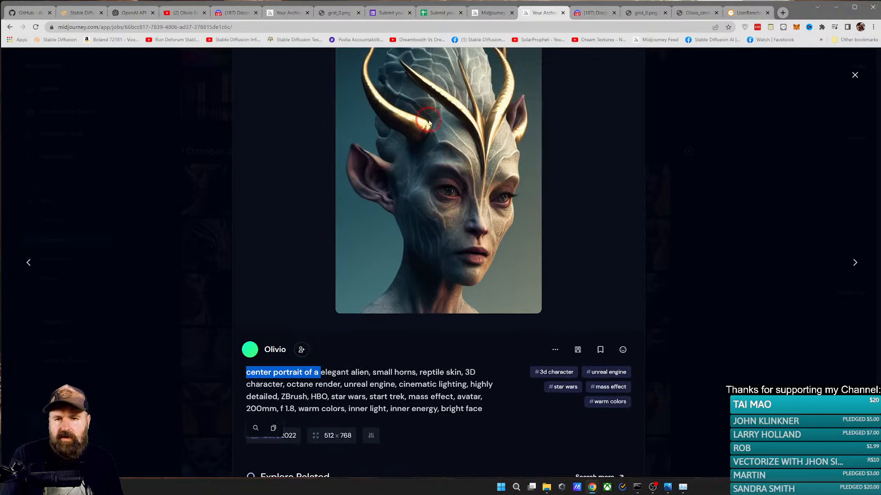
pyautogui.scroll(-2, 359, 260)
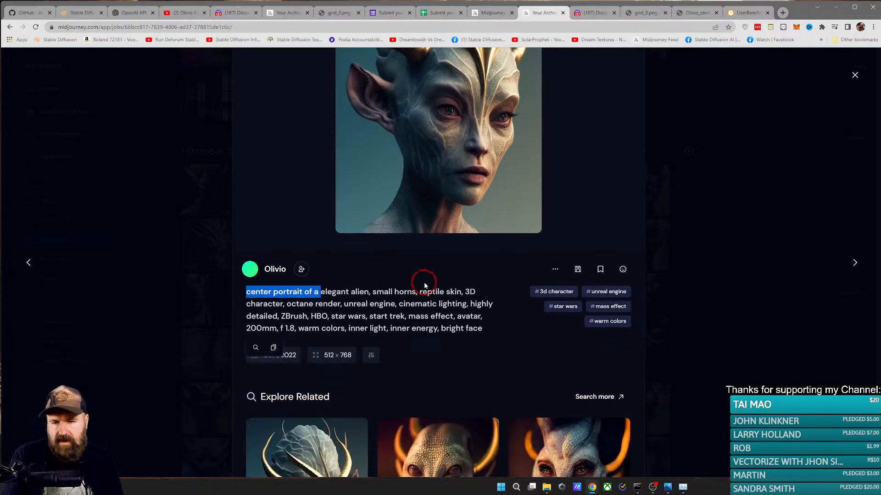
# Step: Highlight "3D character", "ZBrush" and "HBO" in the archived portrait's prompt and compare these terms with the image
pyautogui.moveTo(372, 292); pyautogui.dragTo(296, 306)
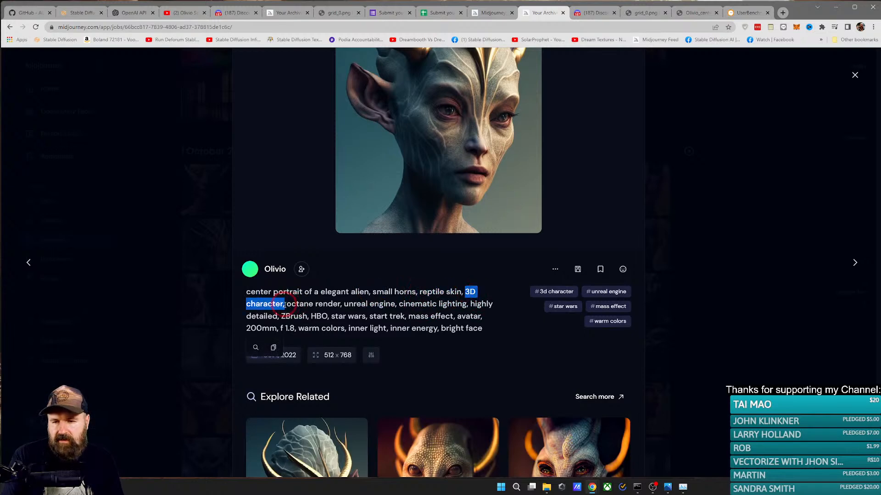
pyautogui.scroll(1, 434, 294)
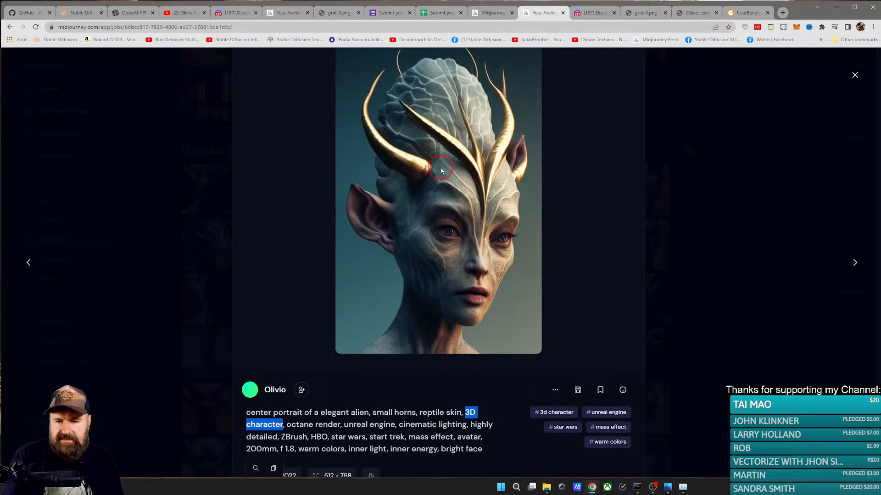
pyautogui.scroll(-1, 411, 258)
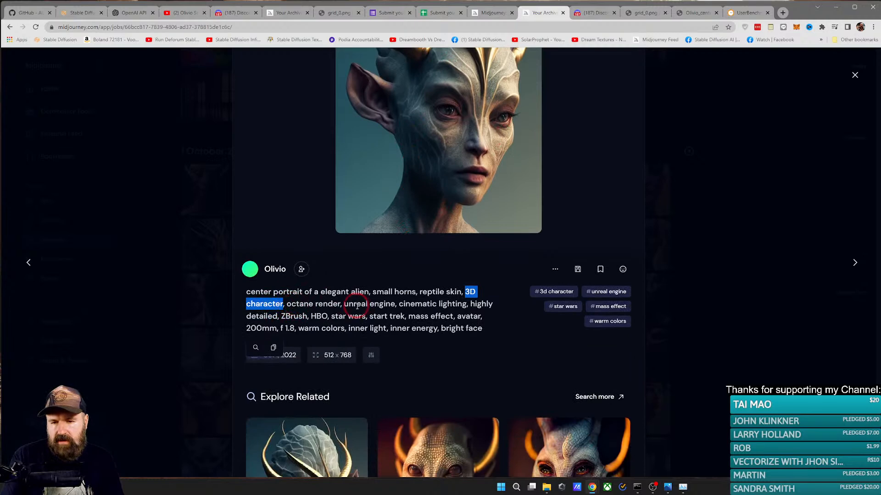
pyautogui.moveTo(344, 304); pyautogui.dragTo(280, 317)
pyautogui.doubleClick(294, 316)
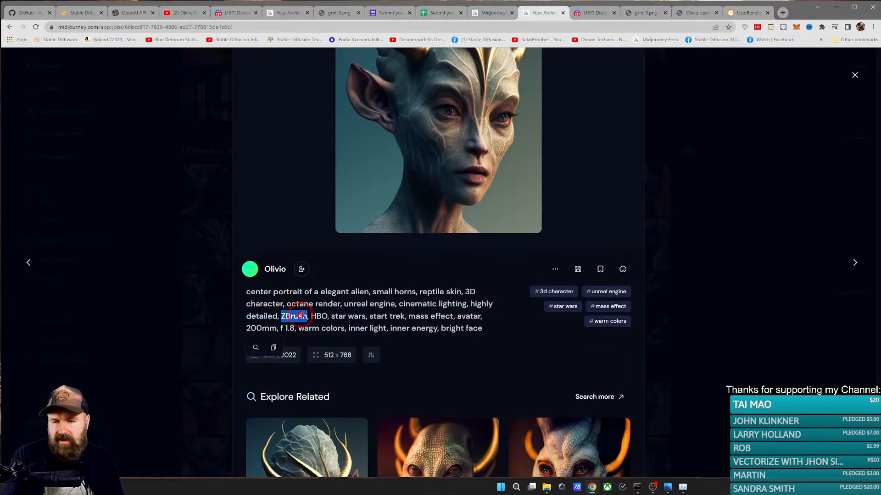
pyautogui.doubleClick(318, 316)
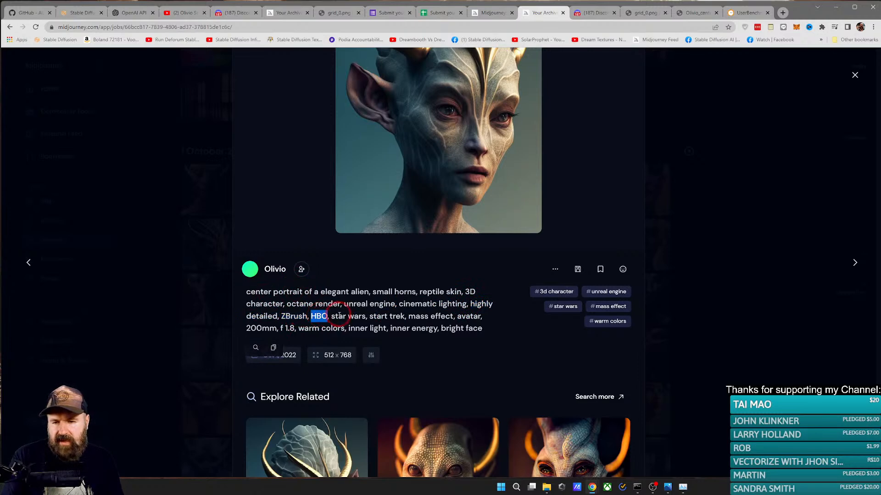
pyautogui.scroll(3, 343, 317)
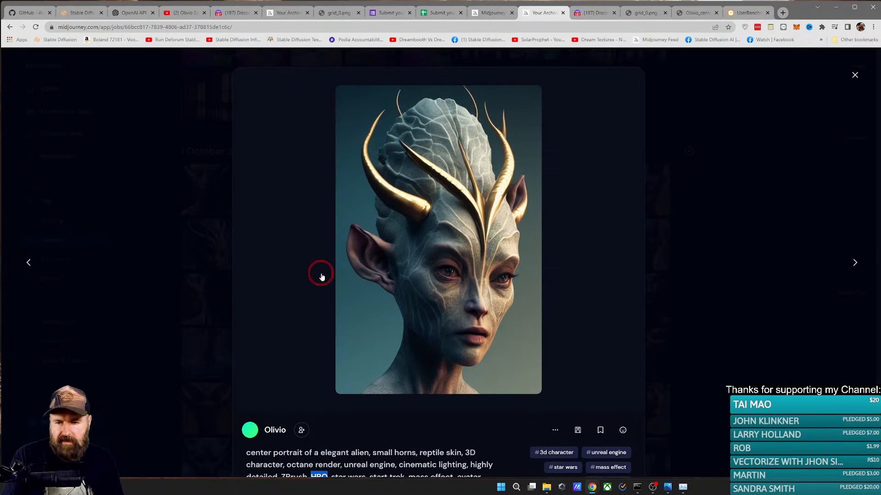
pyautogui.scroll(-2, 321, 276)
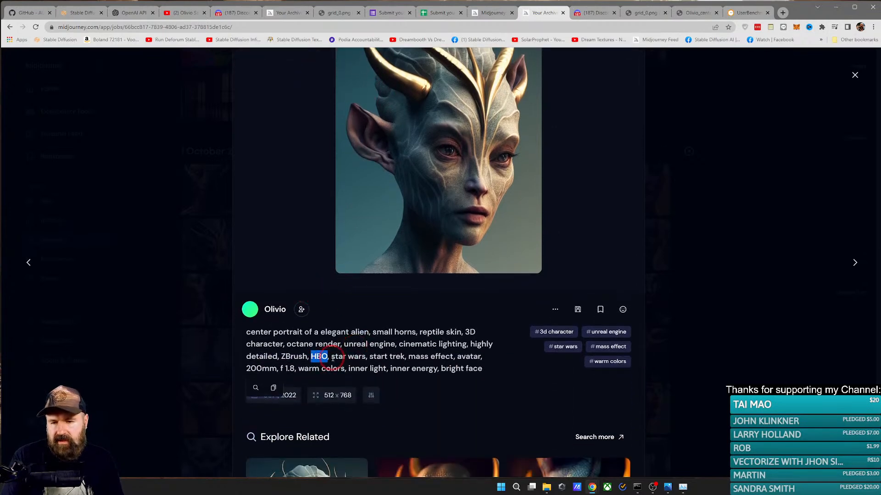
# Step: Highlight the franchise references from "star wars" to "avatar" in the prompt and check them against the portrait
pyautogui.moveTo(333, 359); pyautogui.dragTo(479, 357)
pyautogui.click(325, 360)
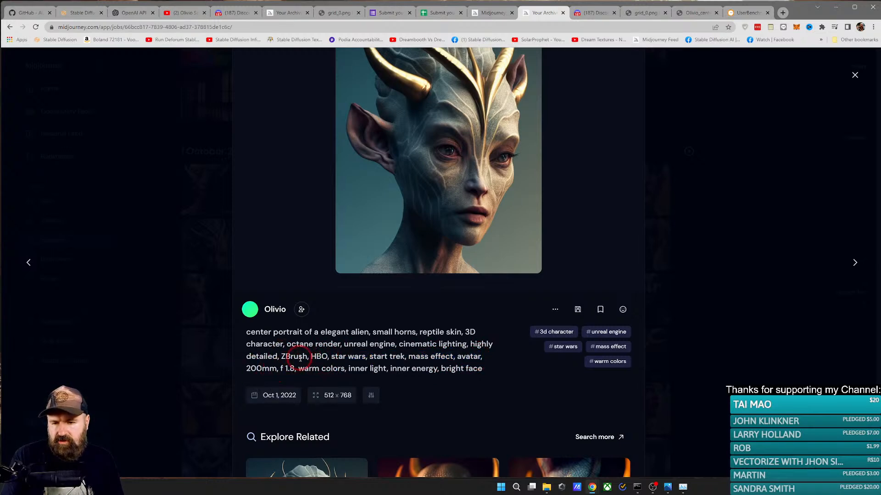
pyautogui.scroll(3, 404, 317)
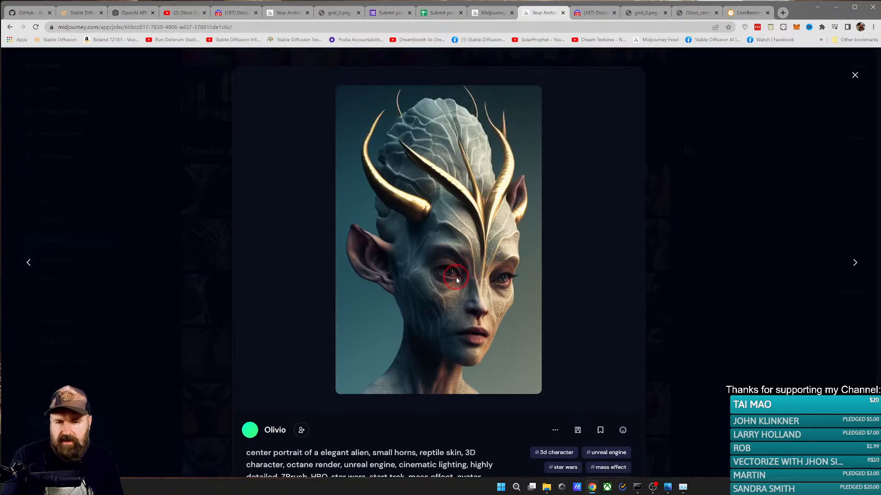
pyautogui.scroll(-4, 476, 334)
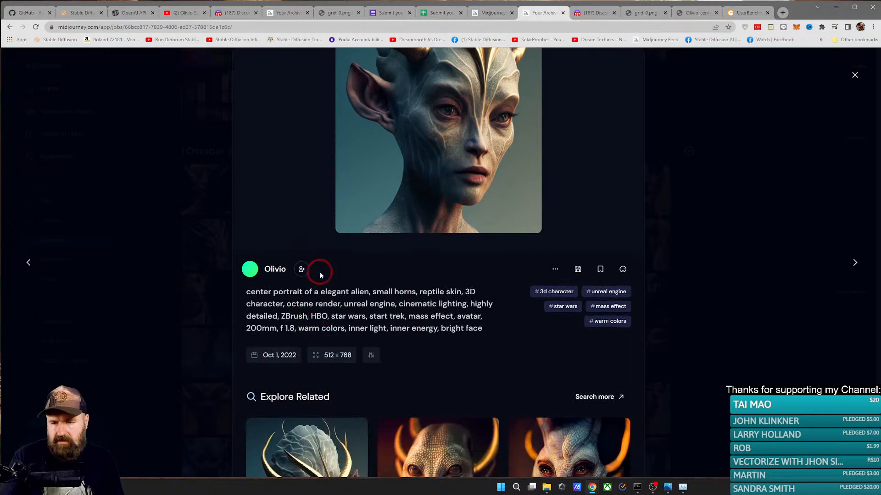
# Step: Highlight the closing prompt terms in turn, including "inner light", "inner energy" and "bright face"
pyautogui.moveTo(298, 328); pyautogui.dragTo(386, 329)
pyautogui.click(355, 329)
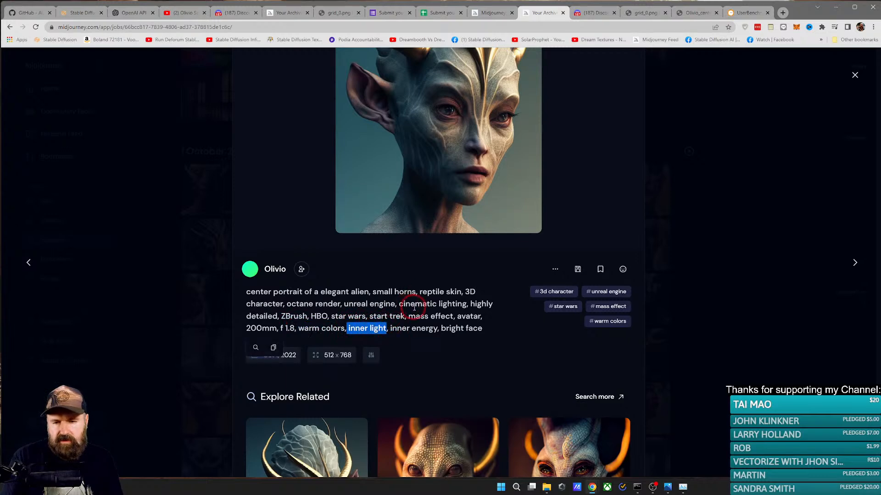
pyautogui.moveTo(390, 329); pyautogui.dragTo(440, 328)
pyautogui.click(466, 328)
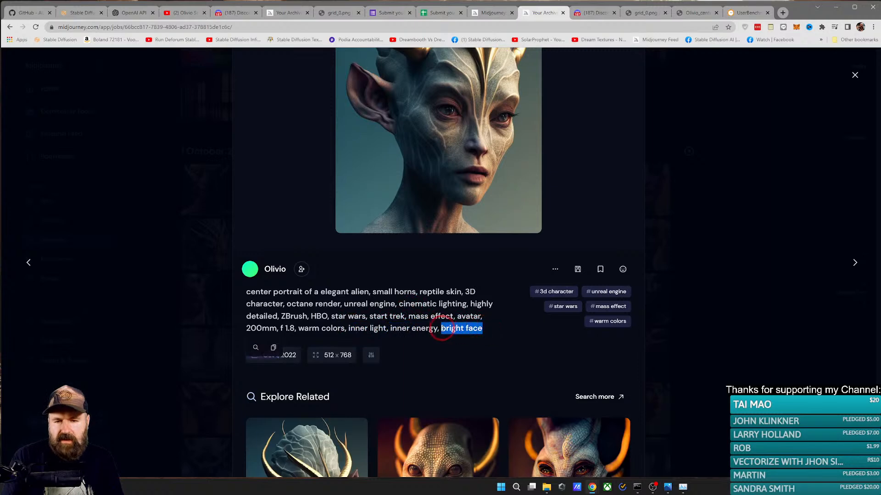
# Step: Compare "bright face" with the portrait's face, and highlight "inner light, inner energy" to examine that effect in the image
pyautogui.scroll(3, 419, 320)
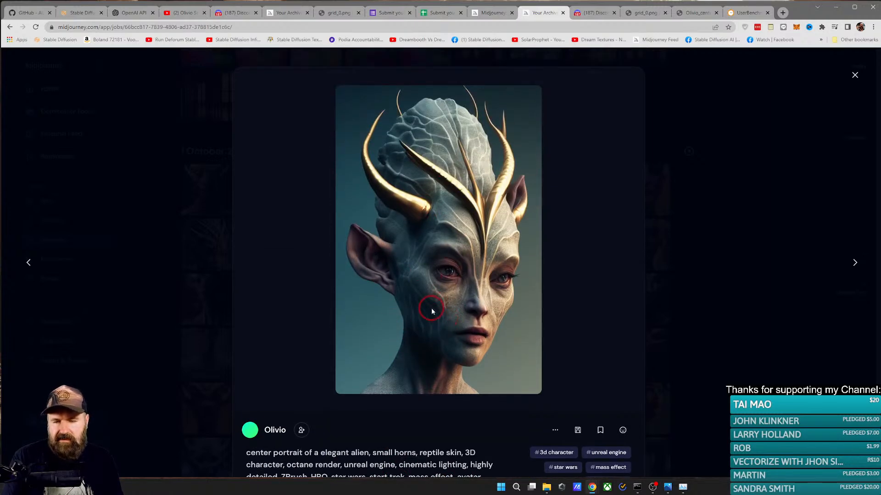
pyautogui.scroll(-3, 446, 323)
pyautogui.scroll(3, 454, 321)
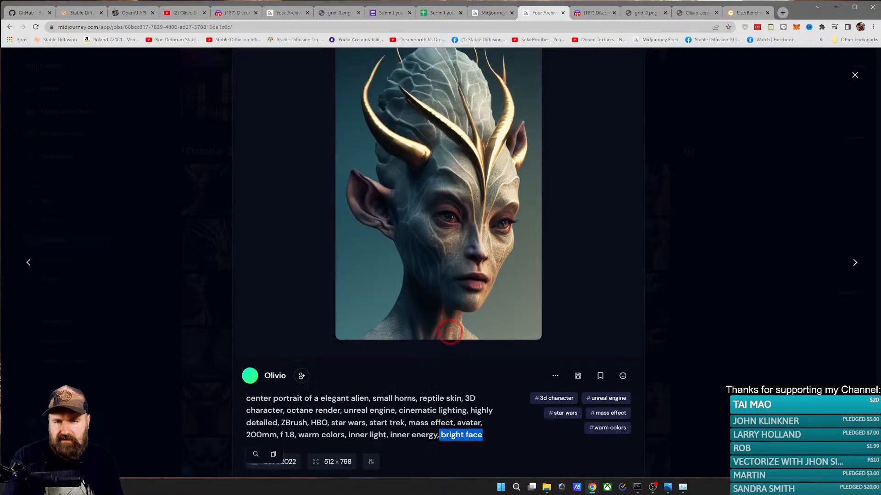
pyautogui.scroll(-3, 457, 321)
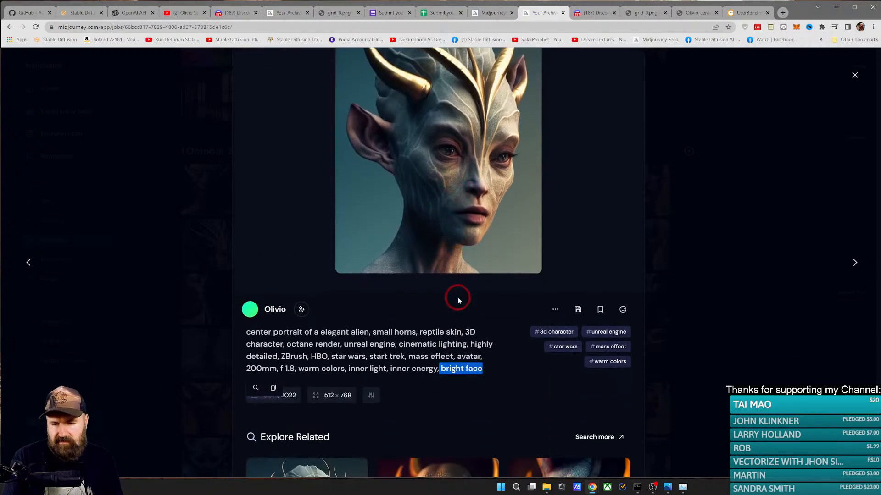
pyautogui.moveTo(347, 369); pyautogui.dragTo(437, 370)
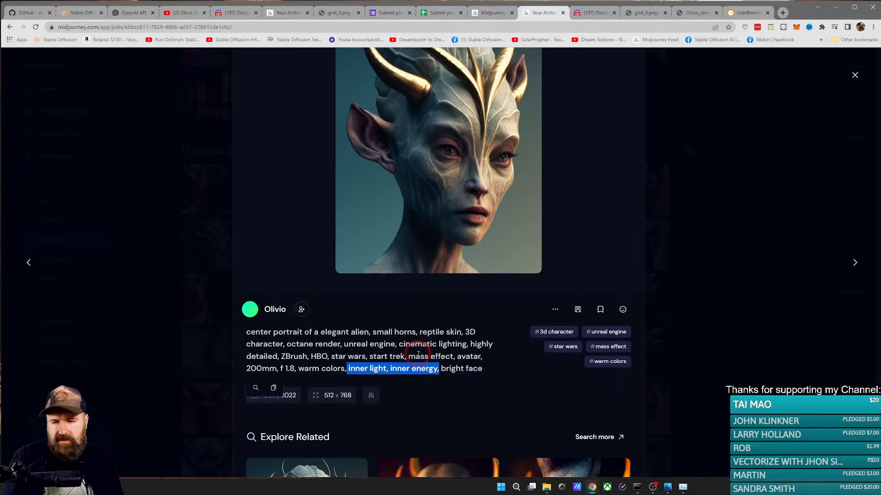
pyautogui.scroll(3, 428, 362)
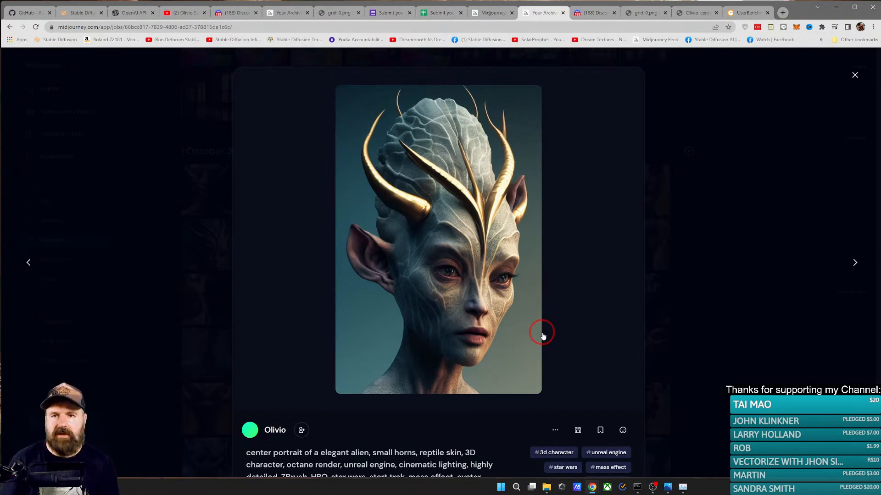
# Step: Return to the Midjourney Bot chat in Discord and view the newly generated alien silhouette enlarged
pyautogui.click(586, 13)
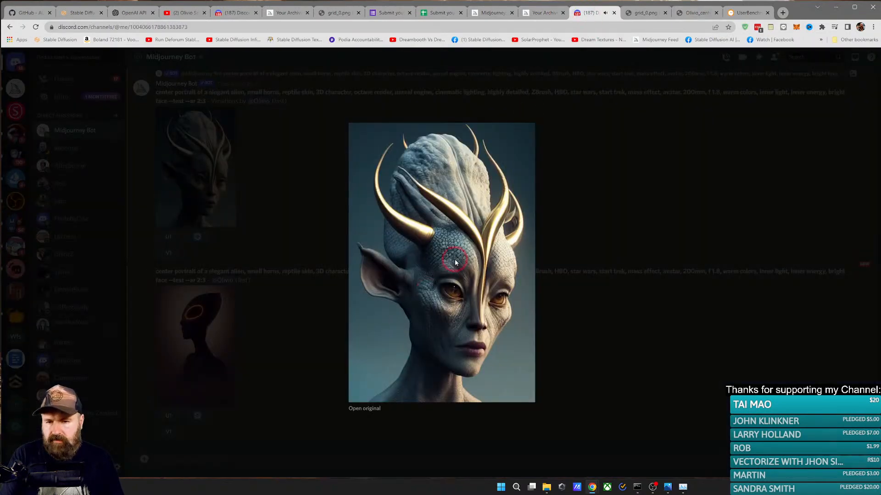
pyautogui.click(306, 302)
pyautogui.click(214, 338)
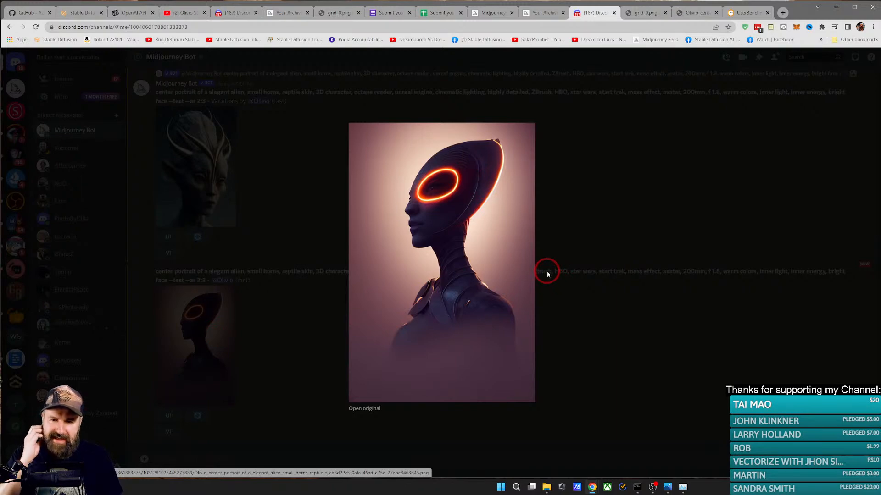
pyautogui.click(308, 309)
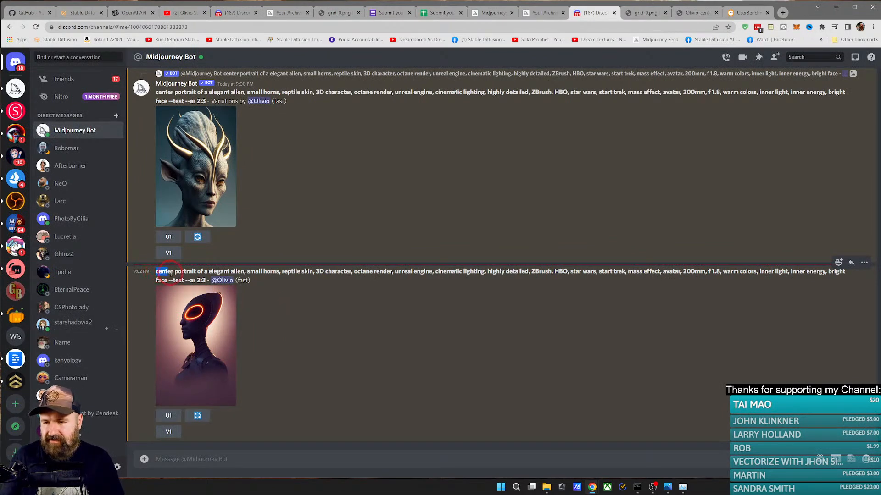
# Step: Copy the full alien portrait prompt including "--test --ar 2:3" and resubmit it unchanged with /imagine
pyautogui.moveTo(172, 273); pyautogui.dragTo(206, 281)
pyautogui.hotkey('ctrl', 'c')
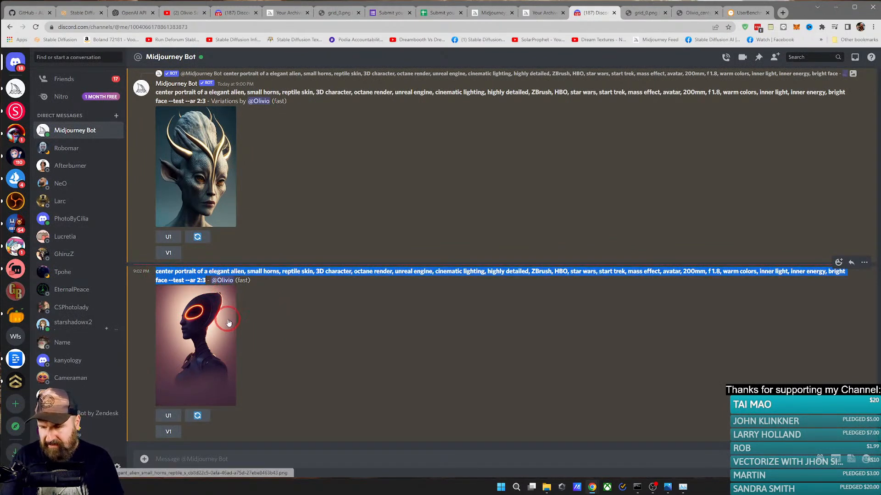
pyautogui.click(169, 459)
pyautogui.write('/')
pyautogui.press('Return')
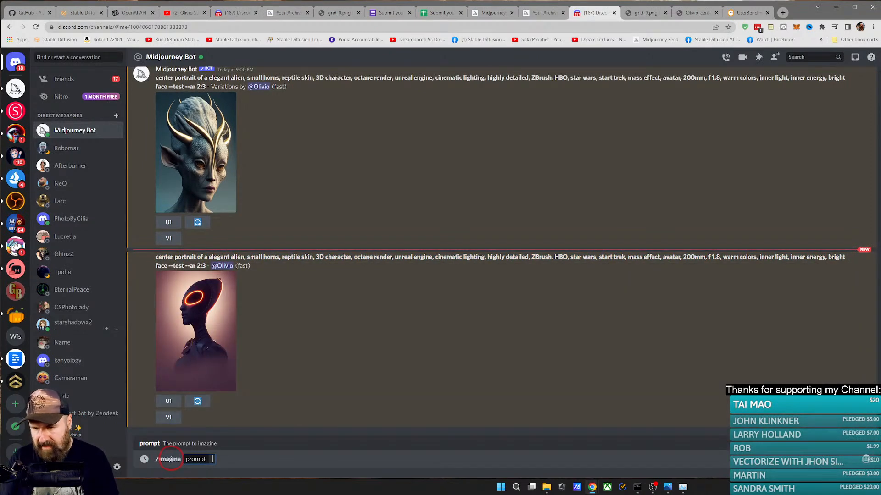
pyautogui.hotkey('ctrl', 'v')
pyautogui.press('Return')
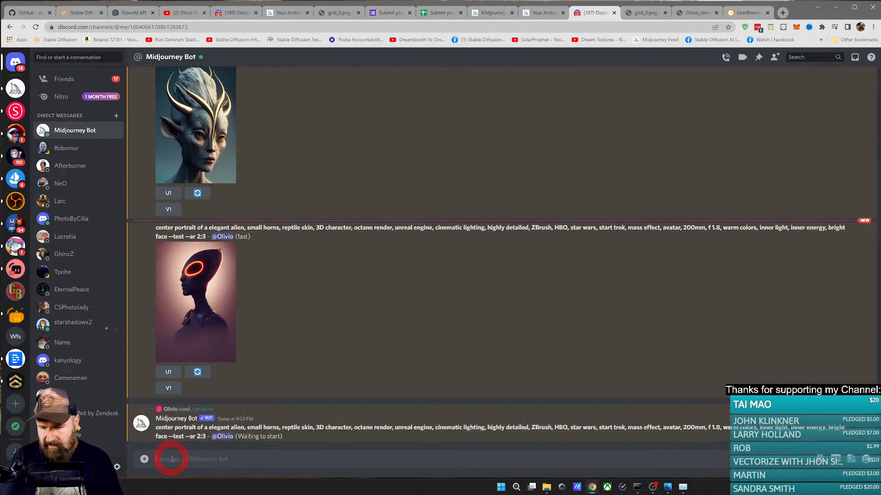
# Step: Submit the same alien portrait prompt again with /imagine, with "ZBrush" removed from it
pyautogui.write('/')
pyautogui.press('Return')
pyautogui.hotkey('ctrl', 'v')
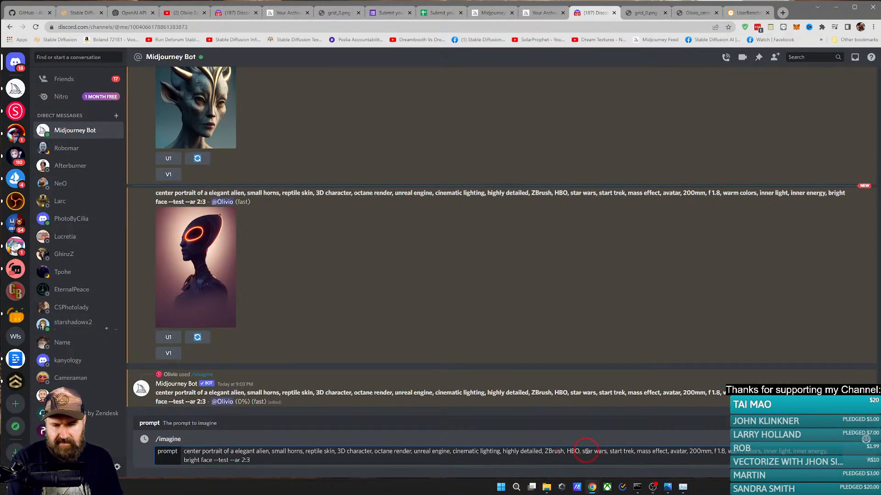
pyautogui.press('BackSpace')
pyautogui.press('BackSpace')
pyautogui.press('BackSpace')
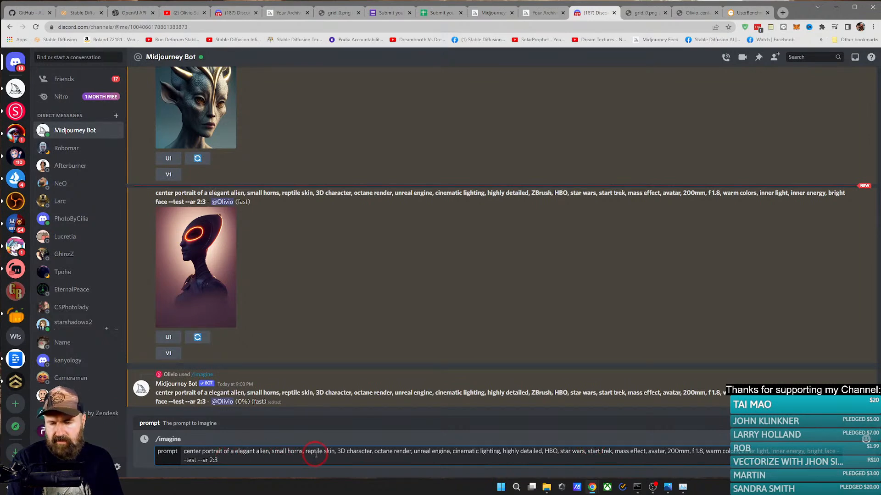
pyautogui.press('Return')
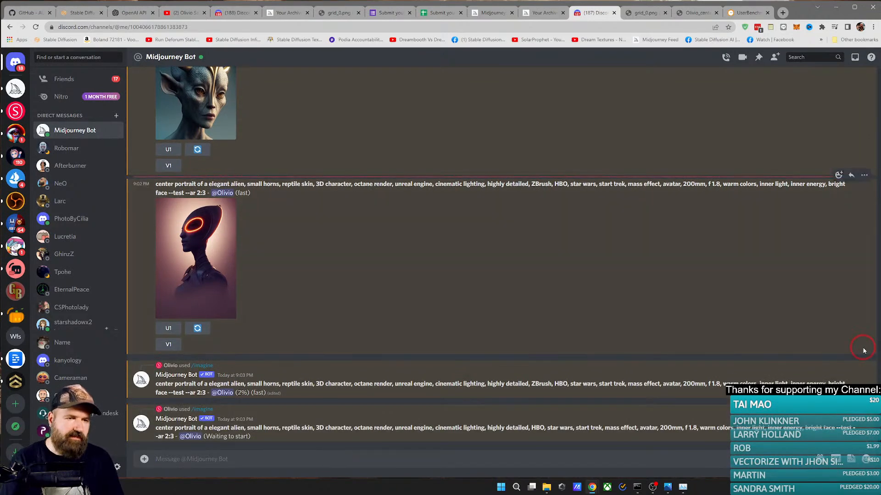
# Step: Revisit the full-size original portrait, the submissions spreadsheet and the submitted image with the prompt "alien"
pyautogui.scroll(3, 271, 286)
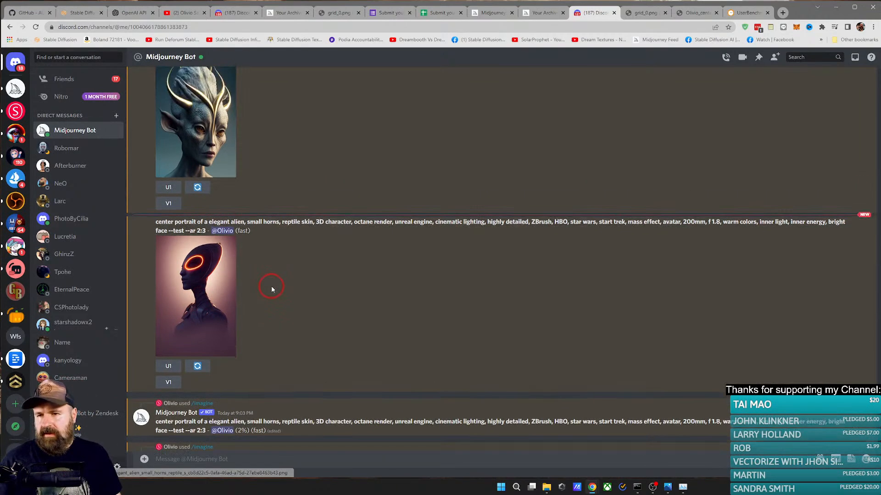
pyautogui.click(648, 14)
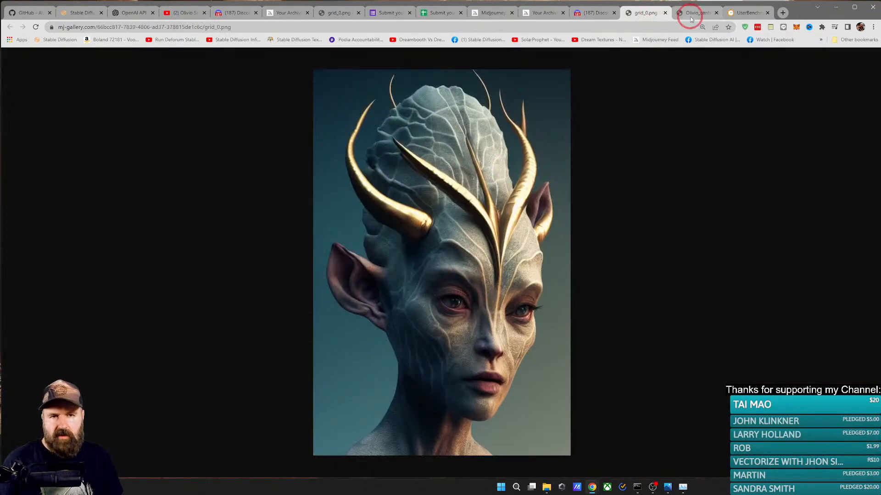
pyautogui.click(431, 13)
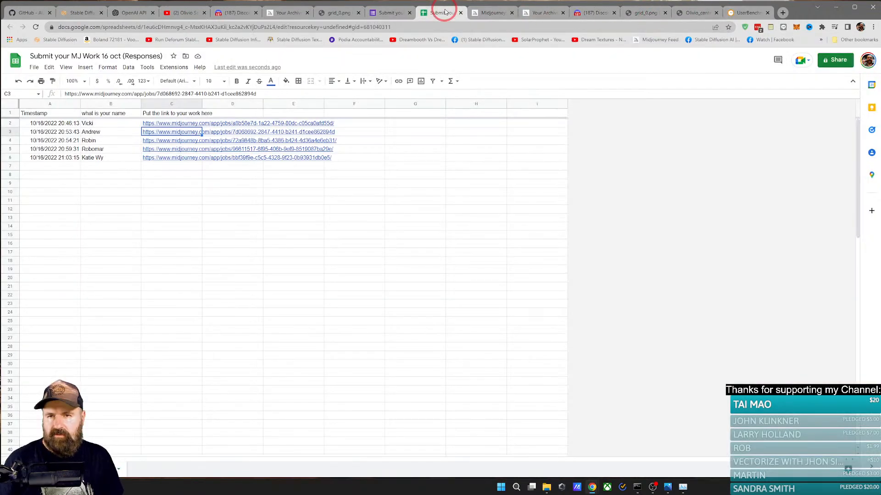
pyautogui.click(487, 14)
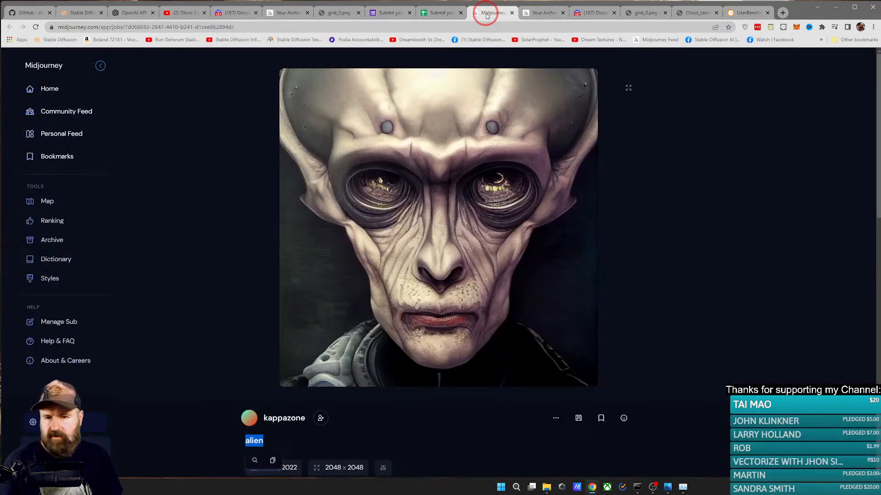
pyautogui.scroll(-1, 535, 242)
pyautogui.scroll(1, 541, 246)
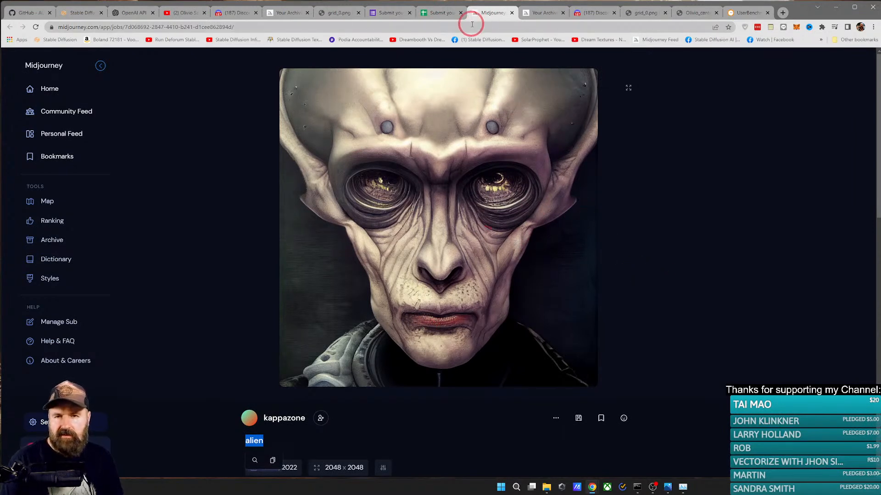
# Step: Open the submission link in cell C4 of the responses spreadsheet and compare its image with the previous alien submission
pyautogui.click(440, 13)
pyautogui.click(158, 141)
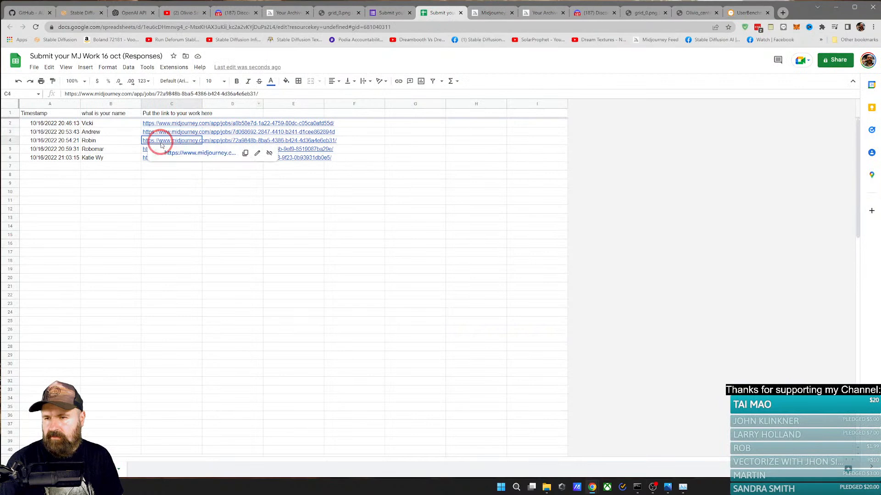
pyautogui.click(197, 153)
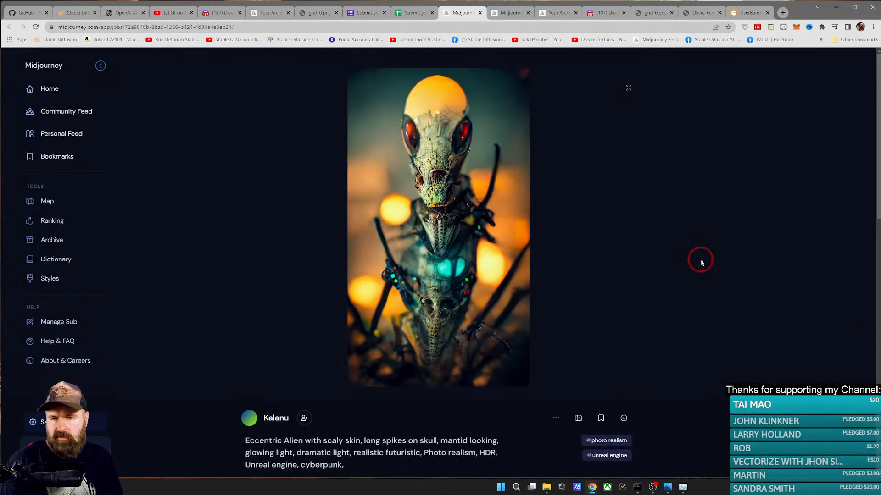
pyautogui.click(511, 15)
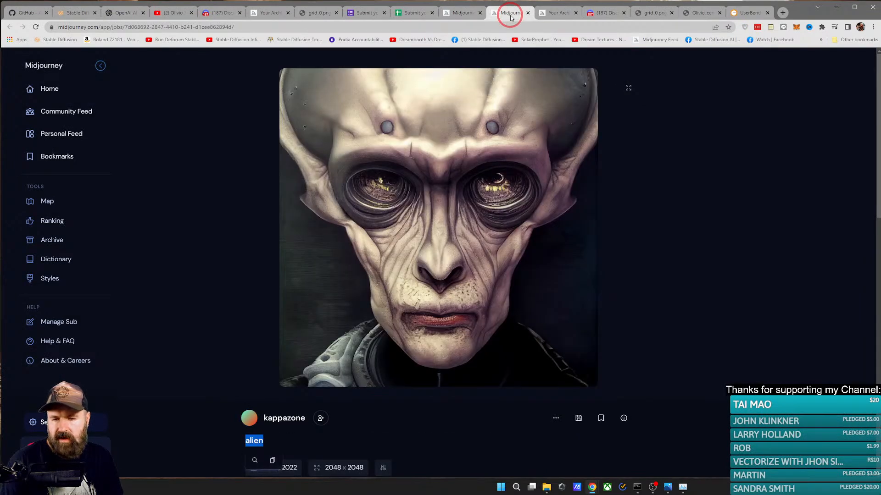
pyautogui.click(455, 13)
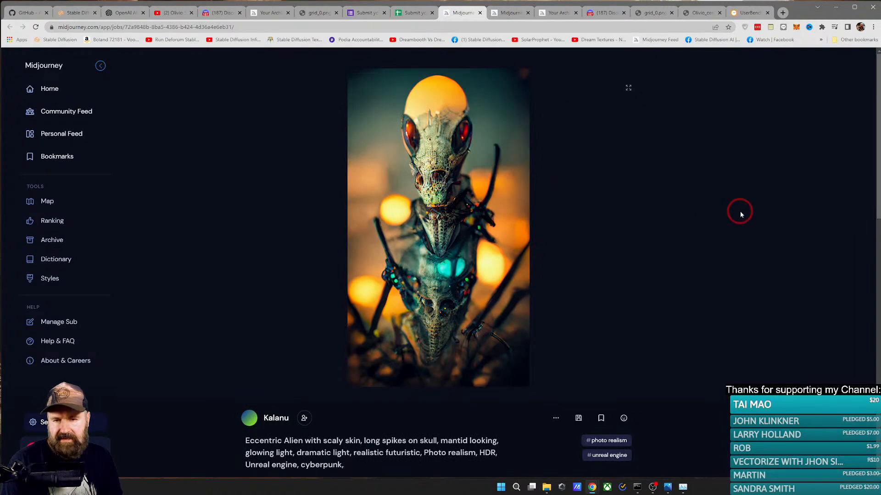
# Step: Read the mantid-like alien submission's prompt, highlight the word "mantid" in it and compare the prompt with the image
pyautogui.scroll(-1, 740, 211)
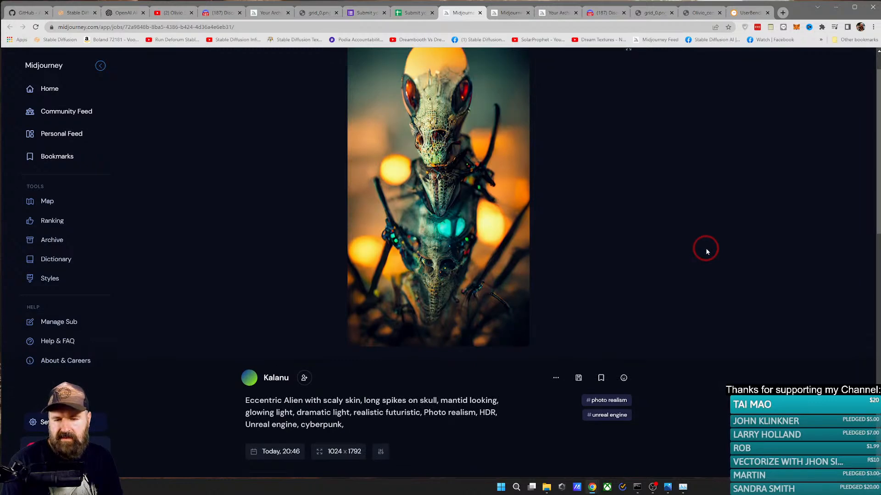
pyautogui.doubleClick(454, 401)
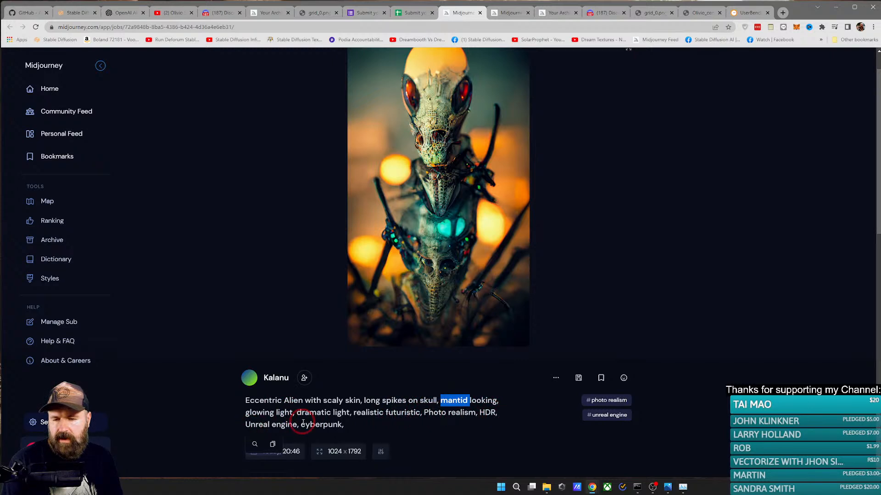
pyautogui.scroll(1, 498, 366)
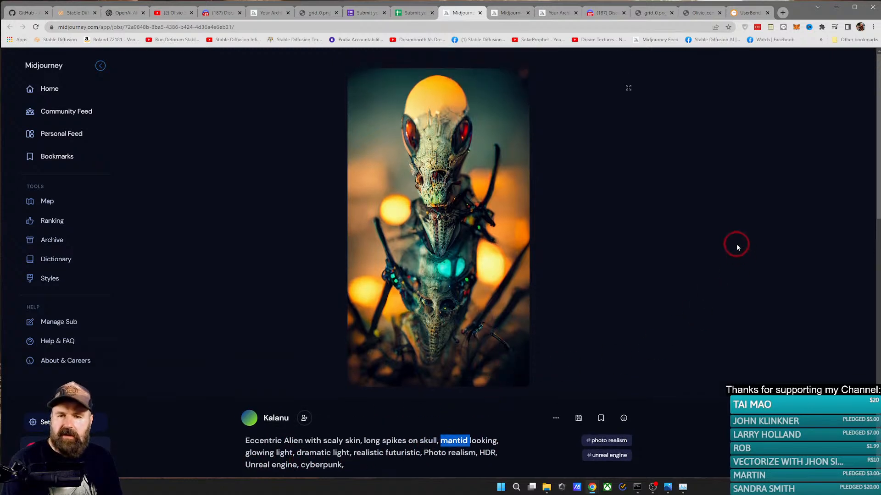
pyautogui.scroll(-2, 737, 243)
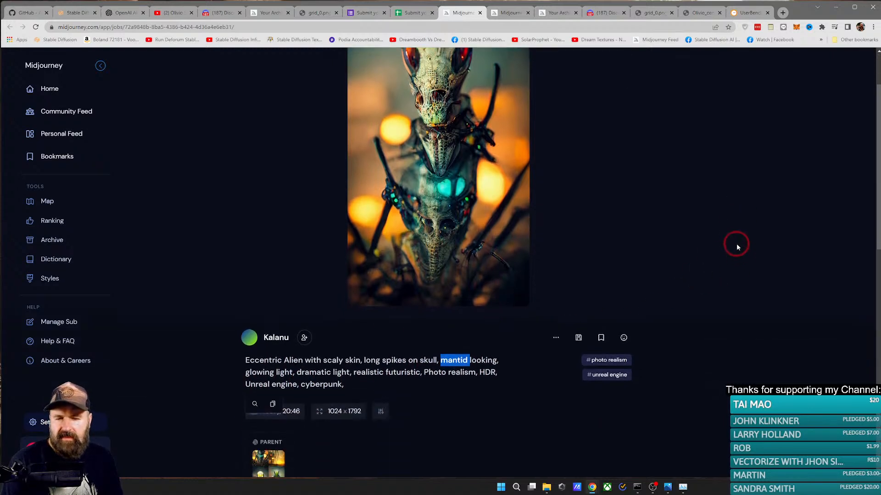
# Step: Copy the alien submission's full command and paste it into a new browser tab's address bar to inspect its parameters
pyautogui.click(556, 338)
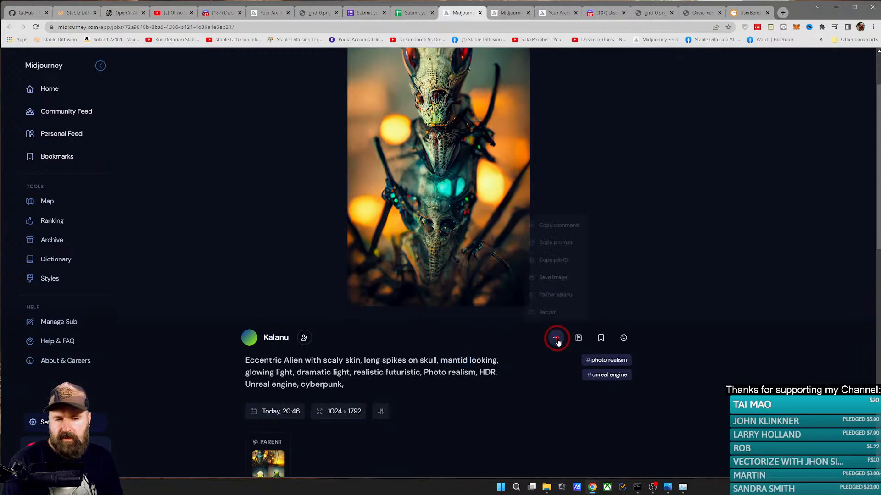
pyautogui.click(567, 222)
pyautogui.scroll(2, 481, 267)
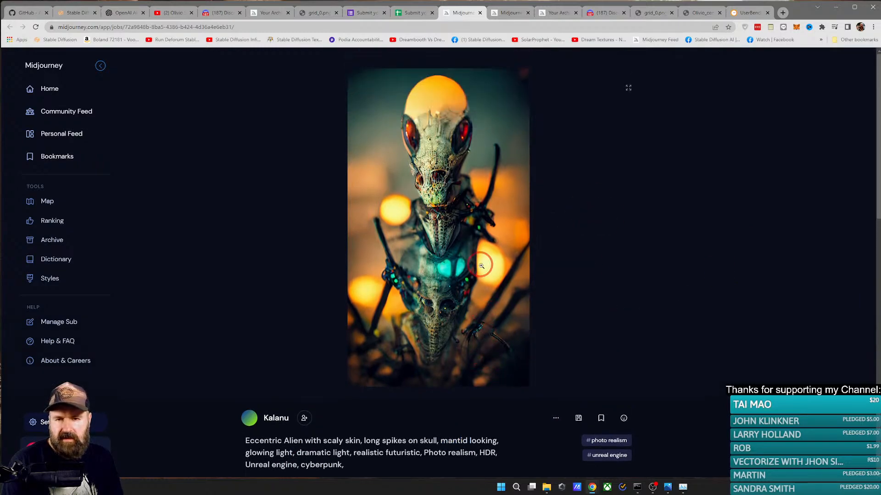
pyautogui.click(783, 13)
pyautogui.write('Eccentric Alien with scaly skin, long spikes on skull, mantid looking, glowing light, dramatic light, realistic futuristic, Photo realism, HDR, Unreal engine, cyberpunk, --ar 9:16')
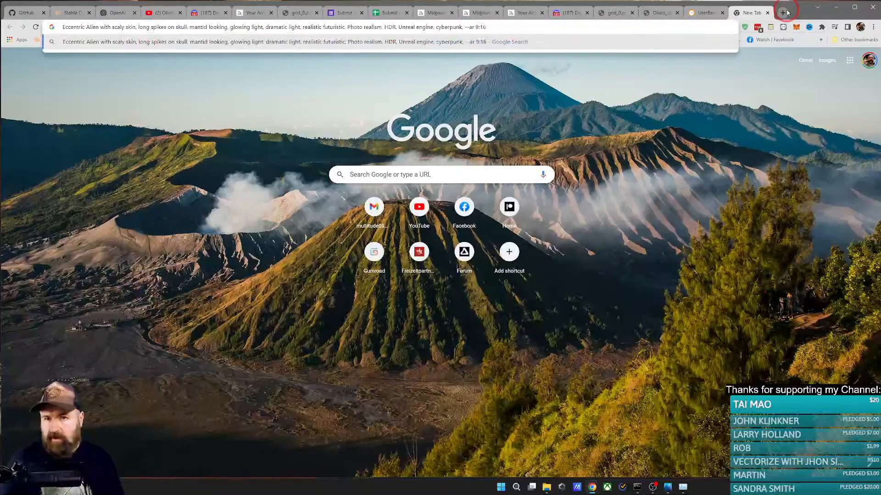
pyautogui.click(441, 14)
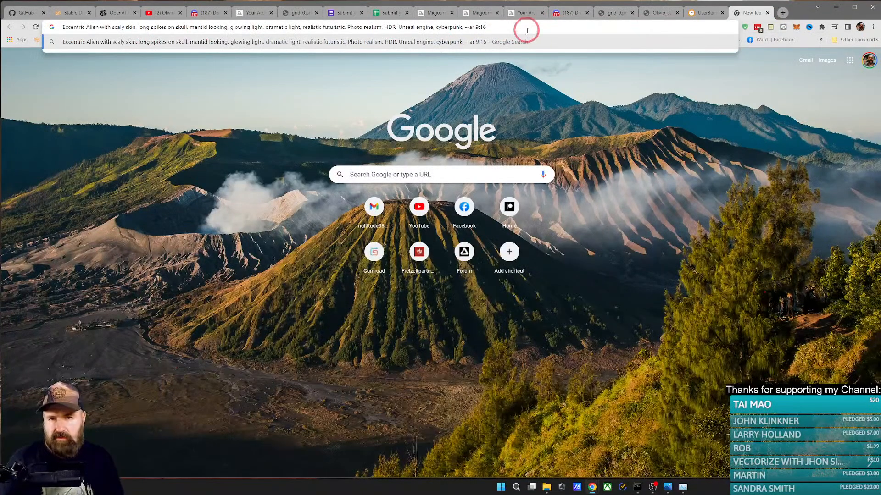
# Step: Enlarge the horned alien variation and the new ZBrush portrait in the Midjourney Bot chat, and close the UserBenchmark tab
pyautogui.click(508, 14)
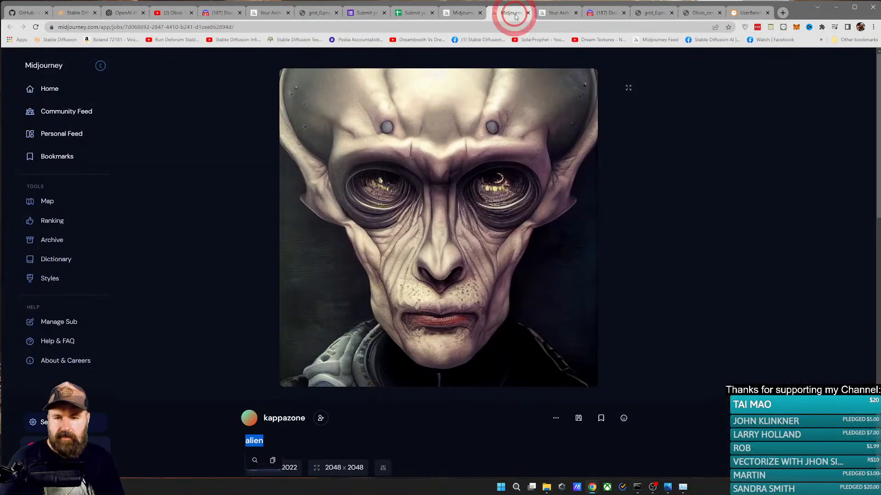
pyautogui.click(598, 12)
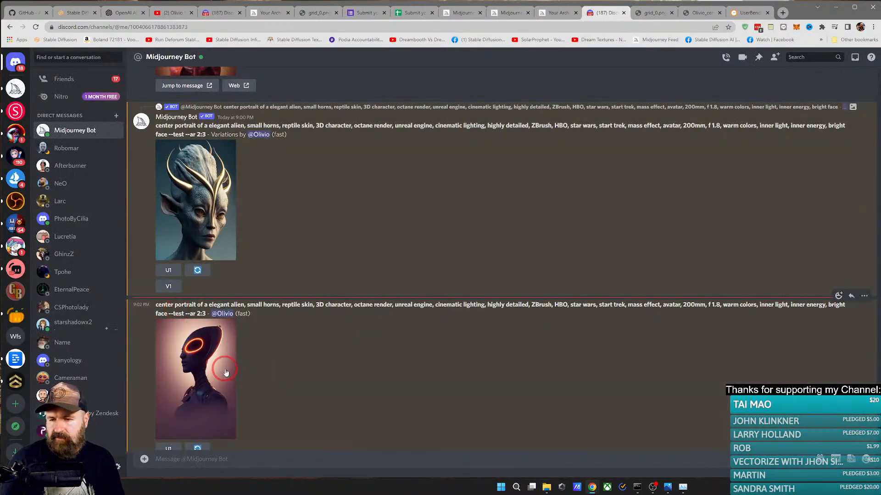
pyautogui.click(213, 224)
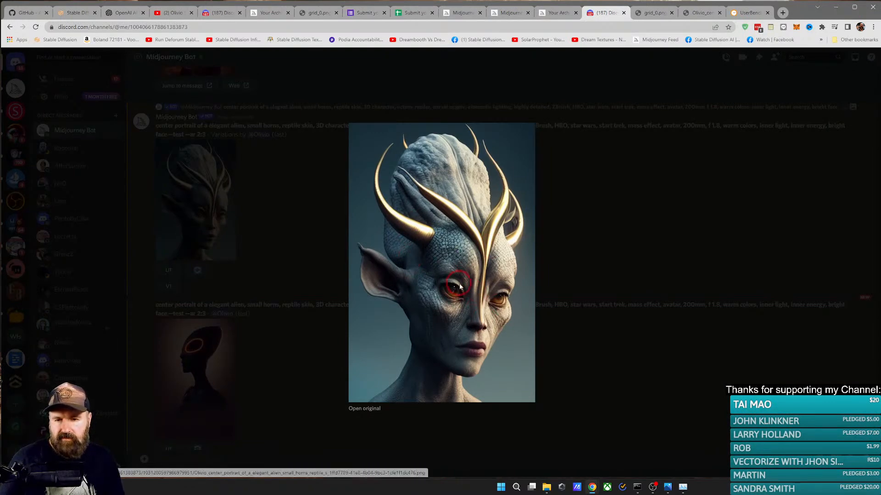
pyautogui.click(579, 258)
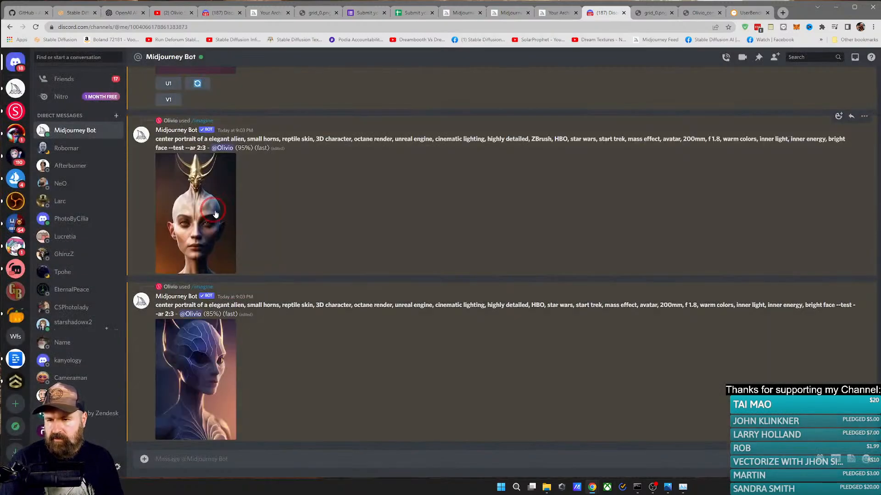
pyautogui.click(182, 207)
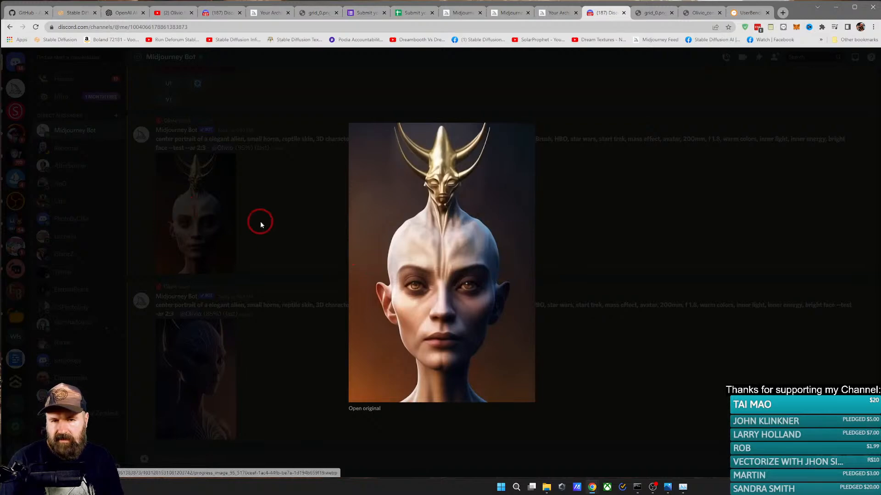
pyautogui.click(259, 221)
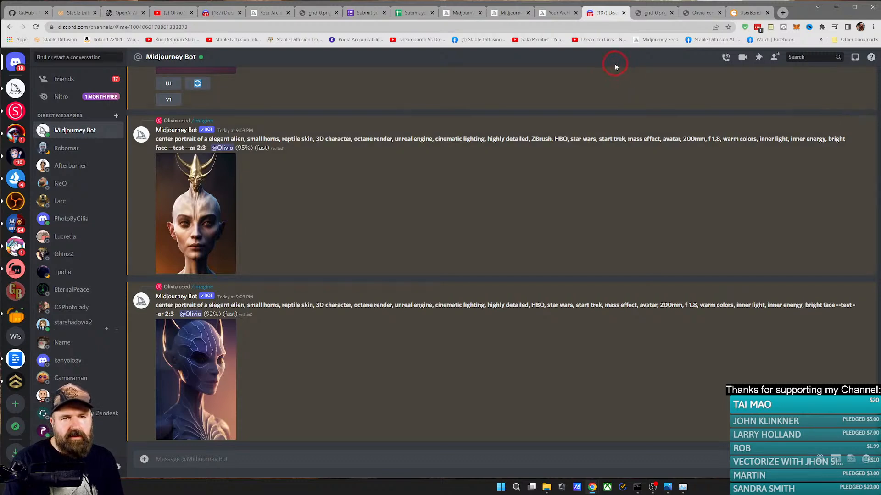
pyautogui.click(767, 13)
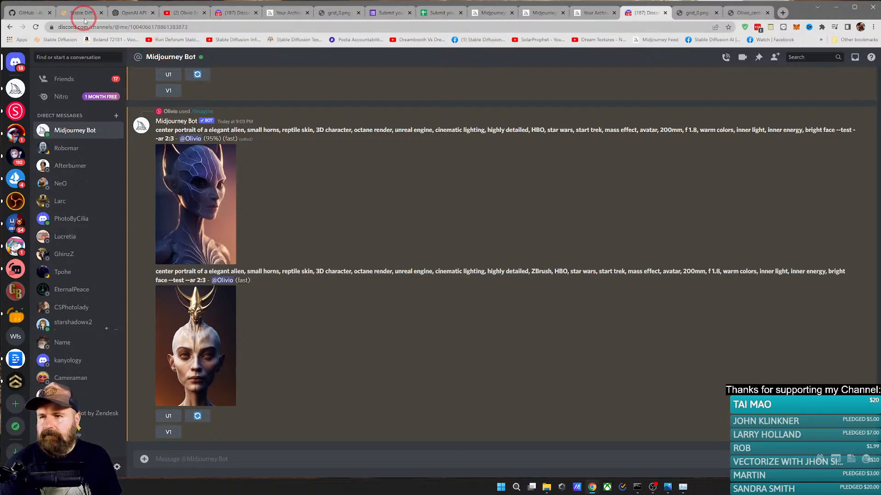
# Step: Open the AUTOMATIC1111 stable-diffusion-webui wiki and search its pages for "vram" and "ram"
pyautogui.click(14, 13)
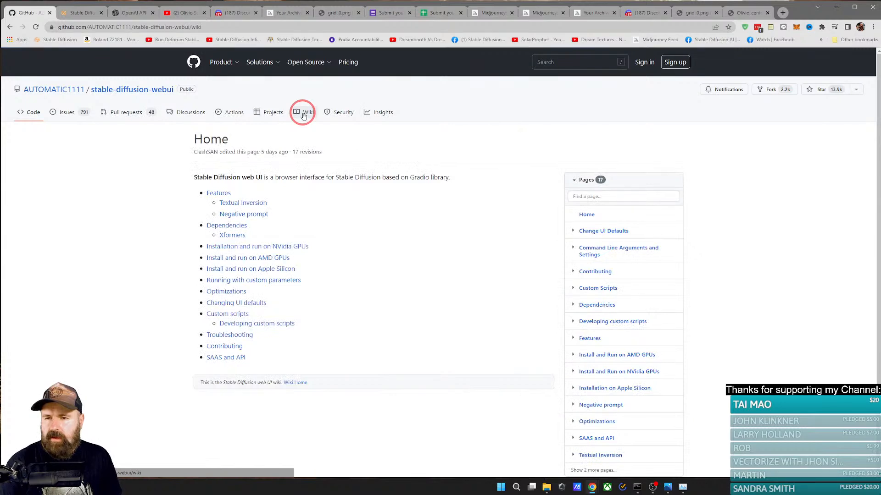
pyautogui.scroll(-2, 362, 245)
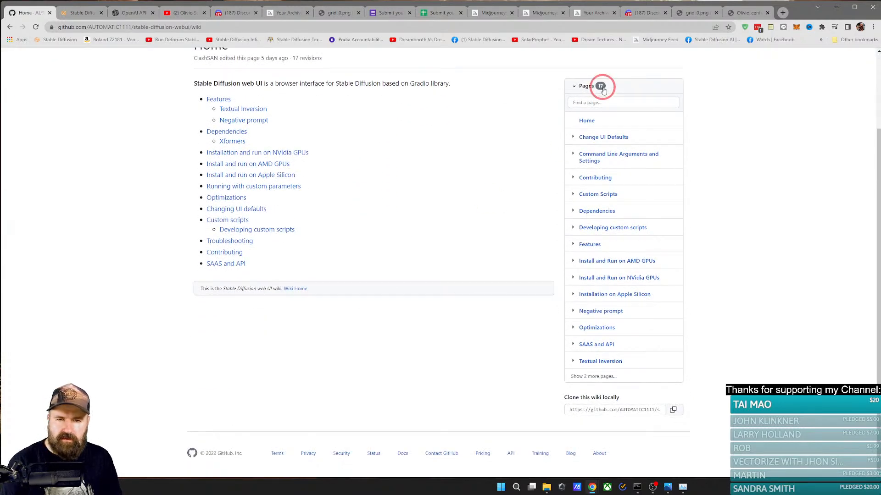
pyautogui.click(594, 102)
pyautogui.write('v')
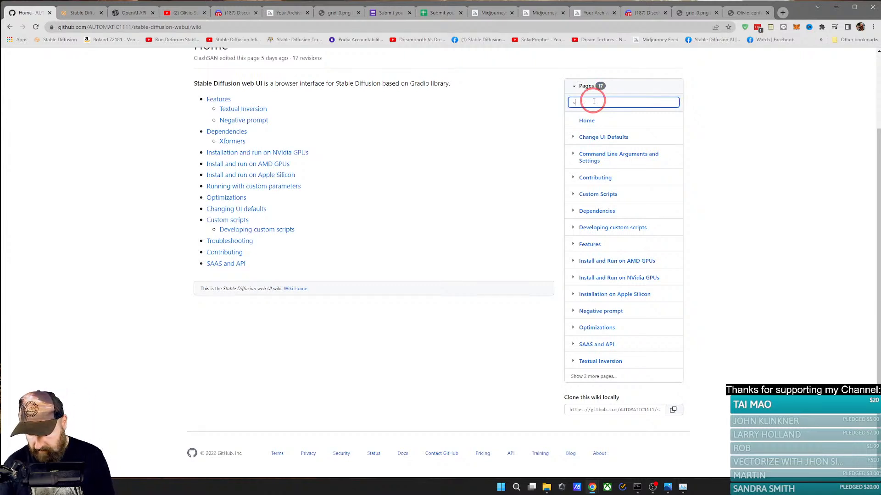
pyautogui.write('ram')
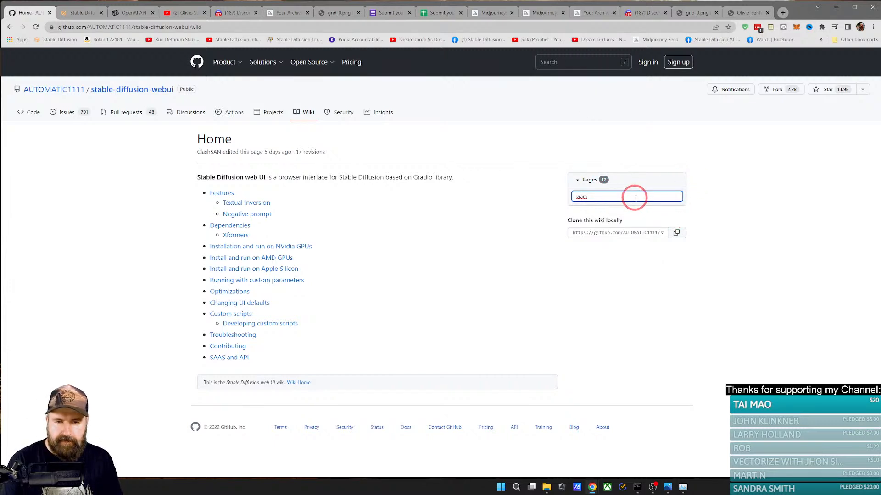
pyautogui.moveTo(633, 199); pyautogui.dragTo(567, 198)
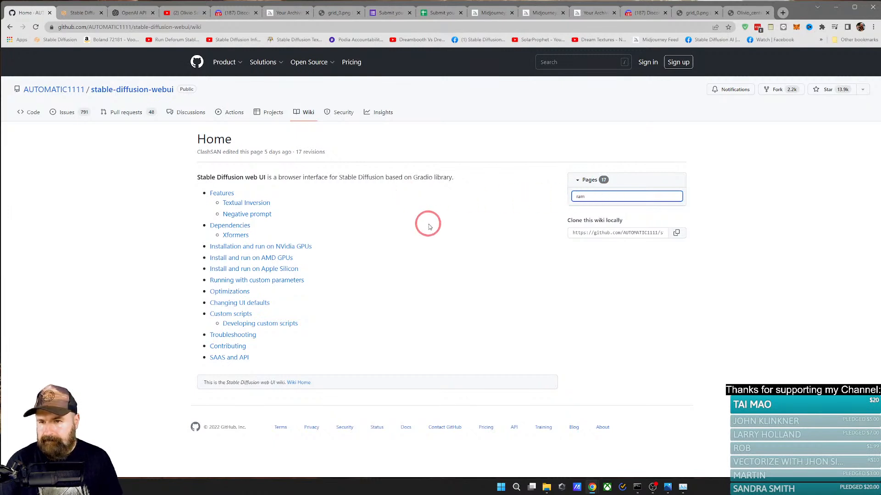
# Step: Open the wiki's Troubleshooting page and read the command-line options for low-VRAM video cards
pyautogui.click(104, 190)
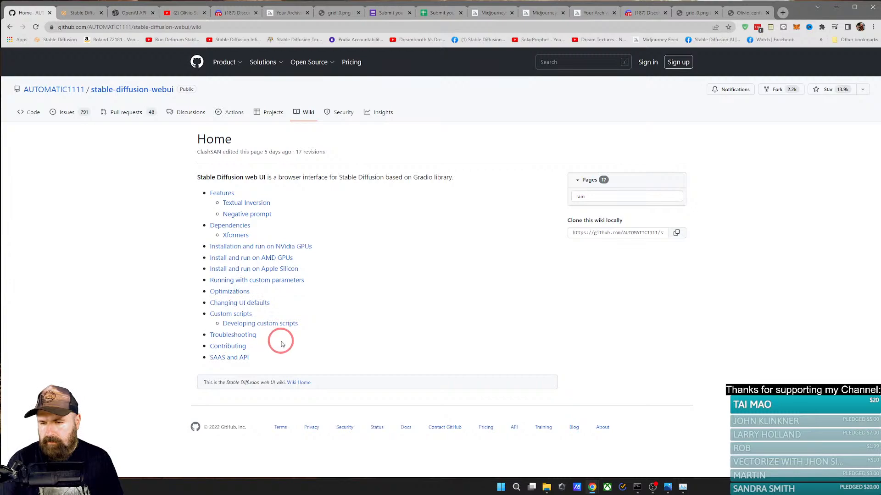
pyautogui.click(241, 337)
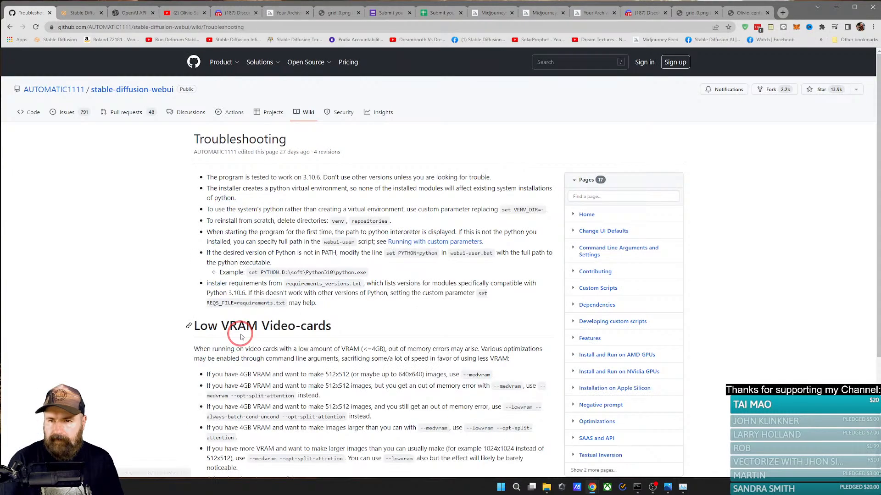
pyautogui.scroll(-4, 237, 334)
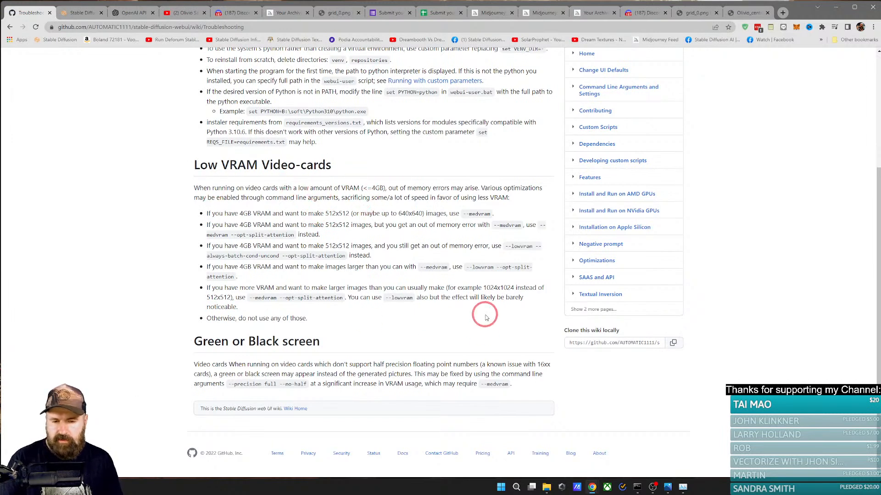
# Step: Switch to File Explorer, go to the SDLocal folder and open webui-user.bat in Notepad++
pyautogui.click(546, 487)
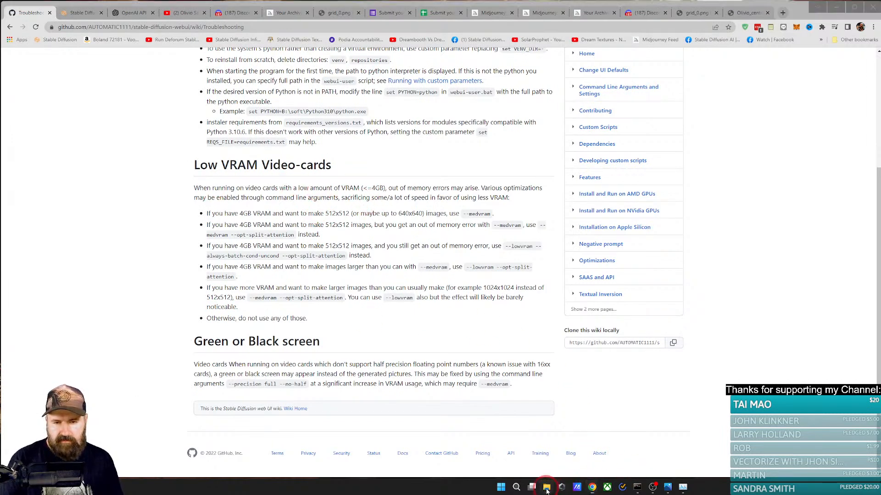
pyautogui.scroll(5, 389, 311)
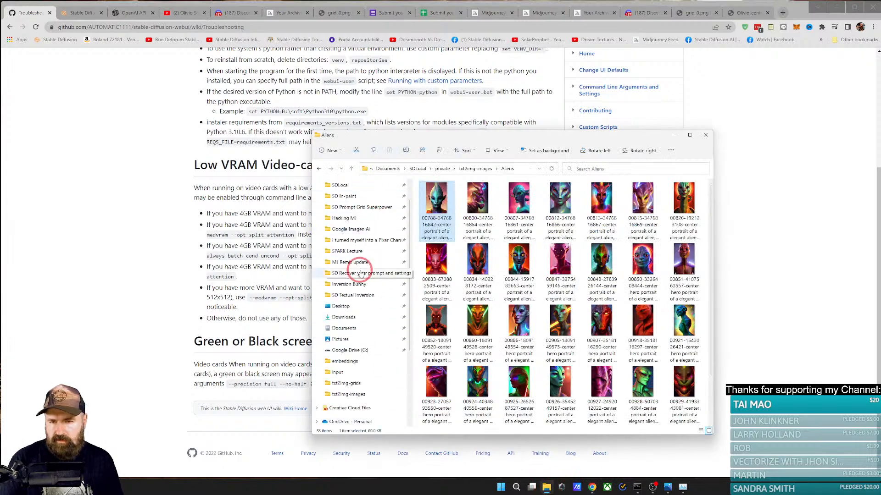
pyautogui.scroll(2, 347, 191)
pyautogui.click(345, 212)
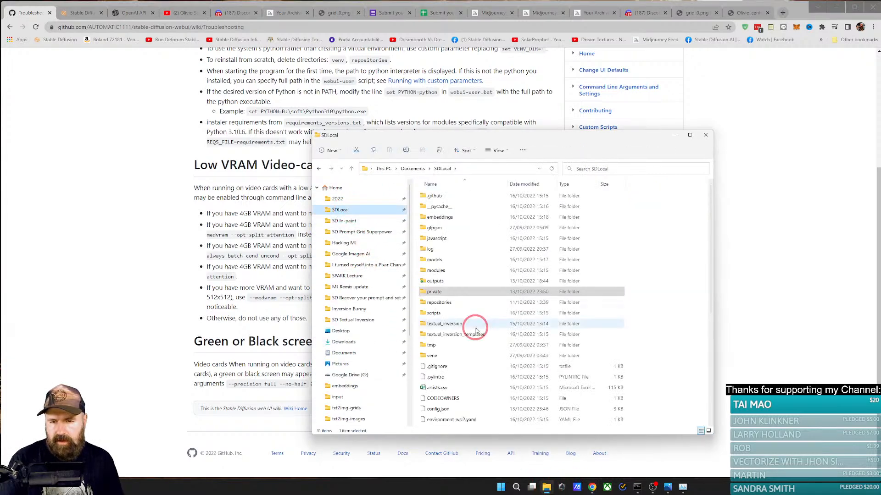
pyautogui.scroll(-6, 472, 330)
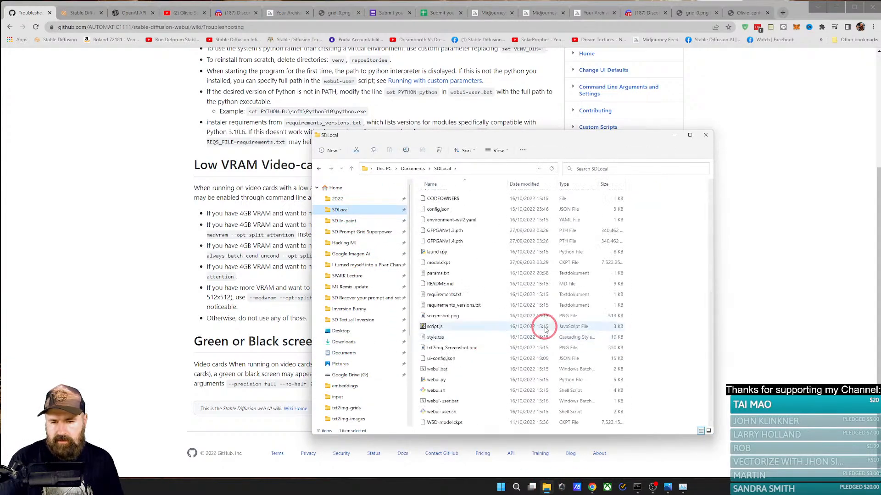
pyautogui.rightClick(442, 405)
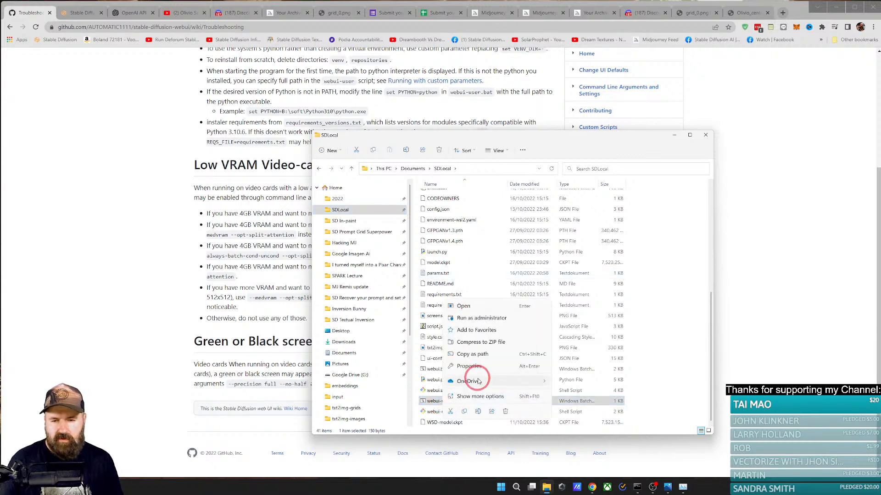
pyautogui.click(475, 396)
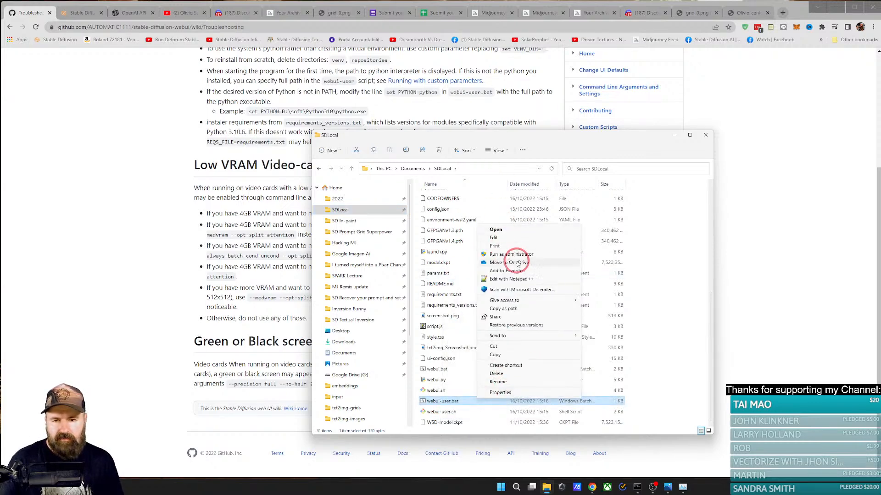
pyautogui.click(539, 281)
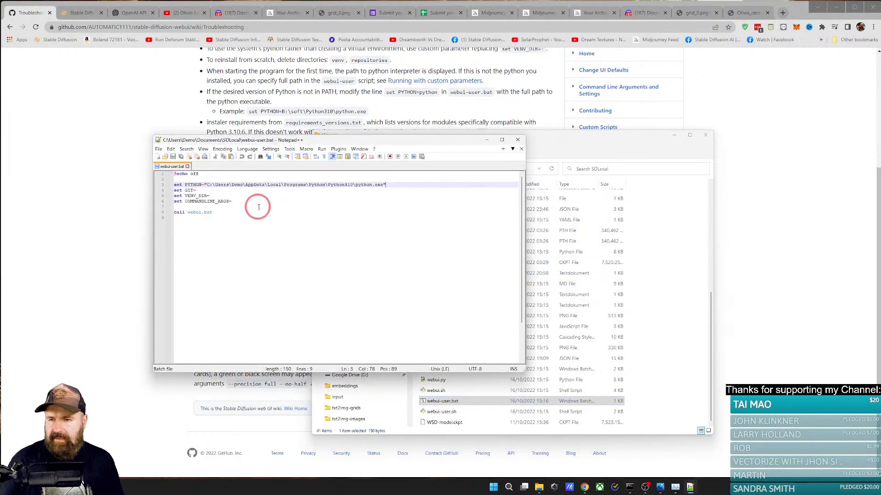
# Step: Locate the COMMANDLINE_ARGS line in webui-user.bat, show it beside the low-VRAM instructions, and close the folder and editor windows
pyautogui.click(239, 201)
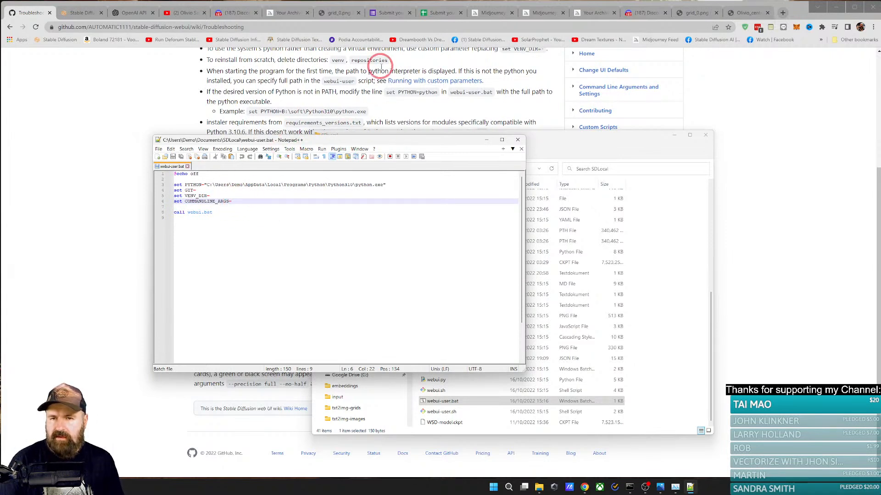
pyautogui.moveTo(395, 144); pyautogui.dragTo(771, 199)
pyautogui.click(705, 135)
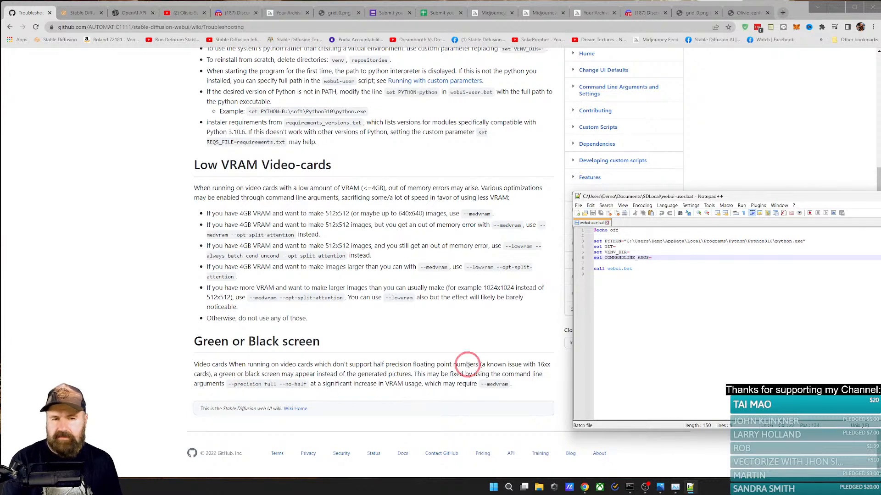
pyautogui.hotkey('alt', 'F4')
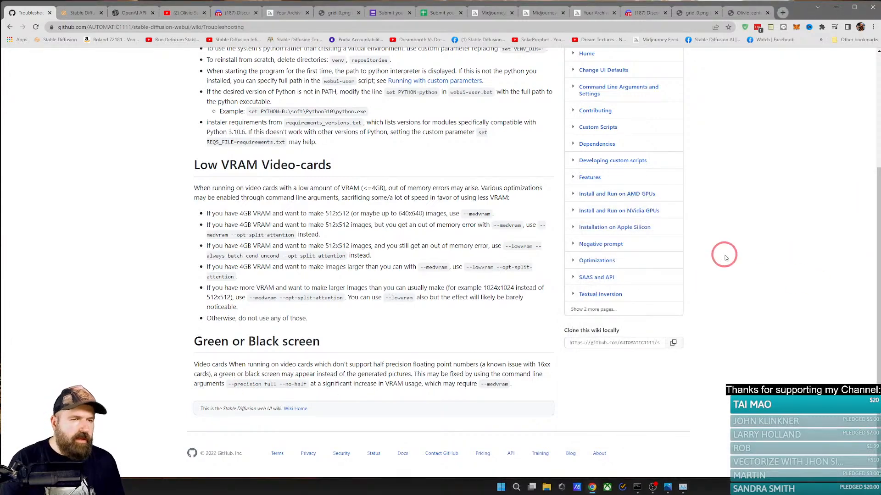
# Step: Revisit the submission with the prompt "alien" and return to the Midjourney Bot chat to view the portrait without "ZBrush"
pyautogui.click(541, 13)
pyautogui.click(596, 13)
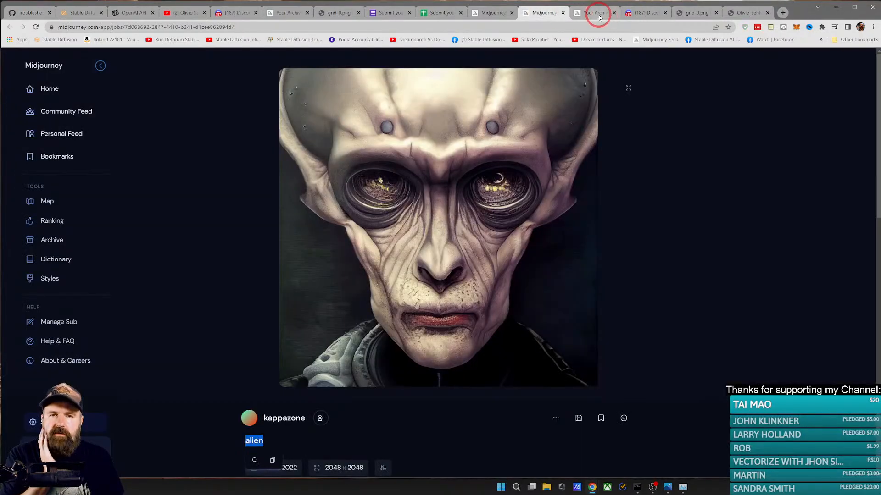
pyautogui.click(643, 12)
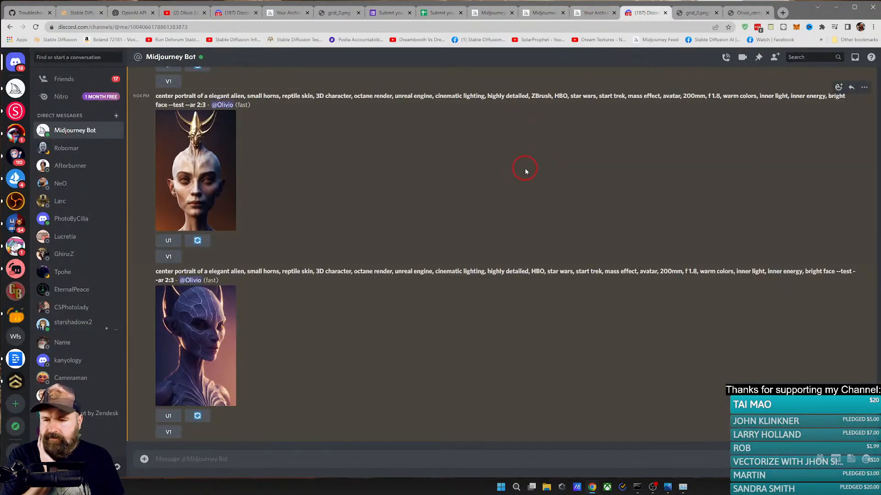
# Step: Preview the two elegant alien portraits made with and without "ZBrush" and open each original image in its own tab
pyautogui.click(207, 302)
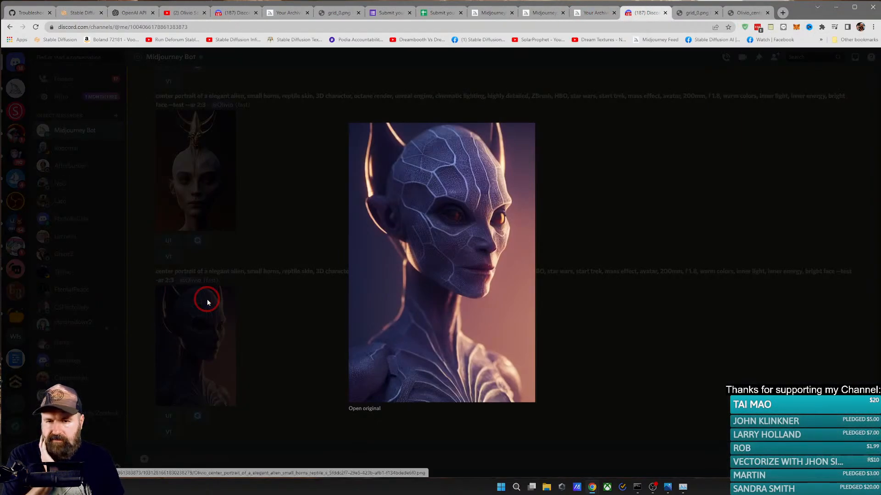
pyautogui.click(207, 303)
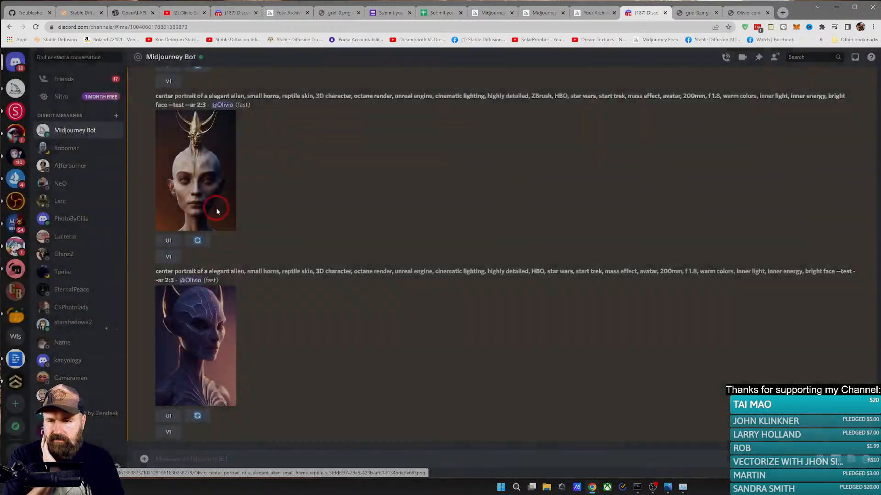
pyautogui.click(211, 189)
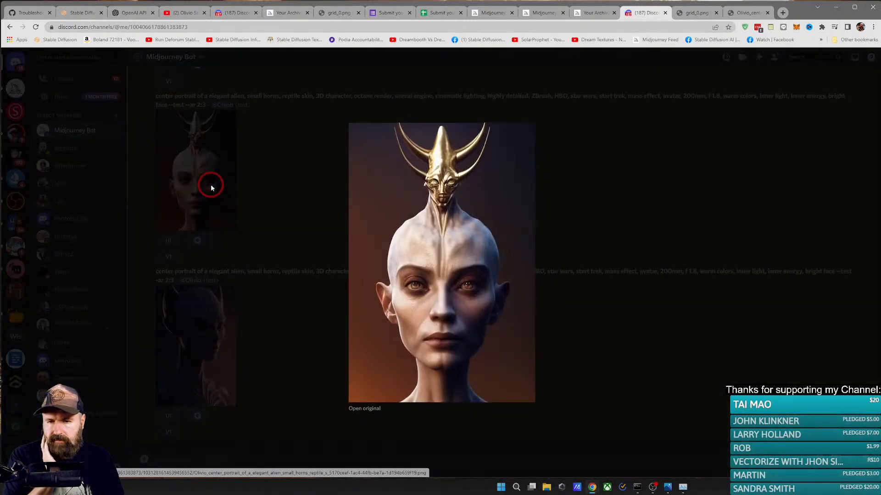
pyautogui.click(371, 415)
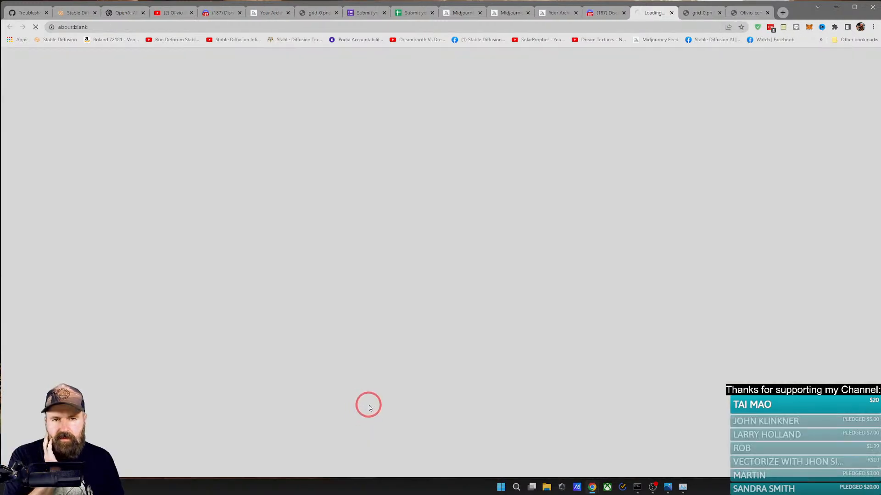
pyautogui.click(586, 14)
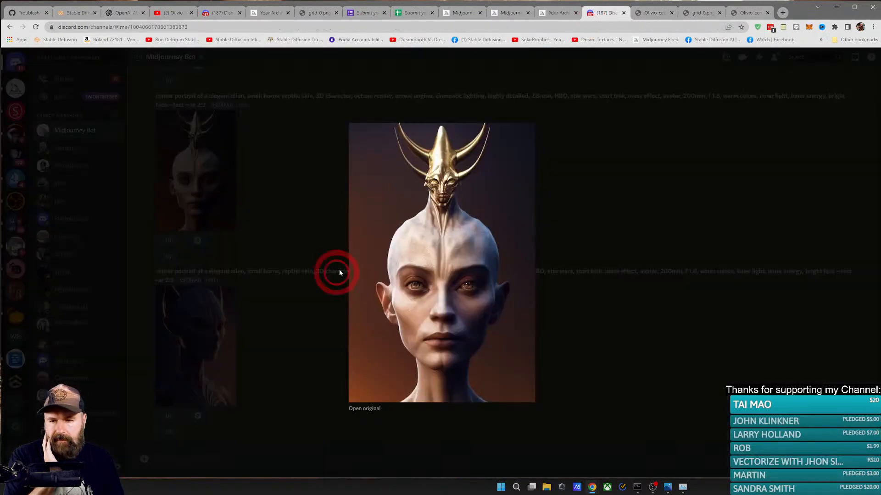
pyautogui.click(336, 271)
pyautogui.click(212, 336)
pyautogui.click(369, 407)
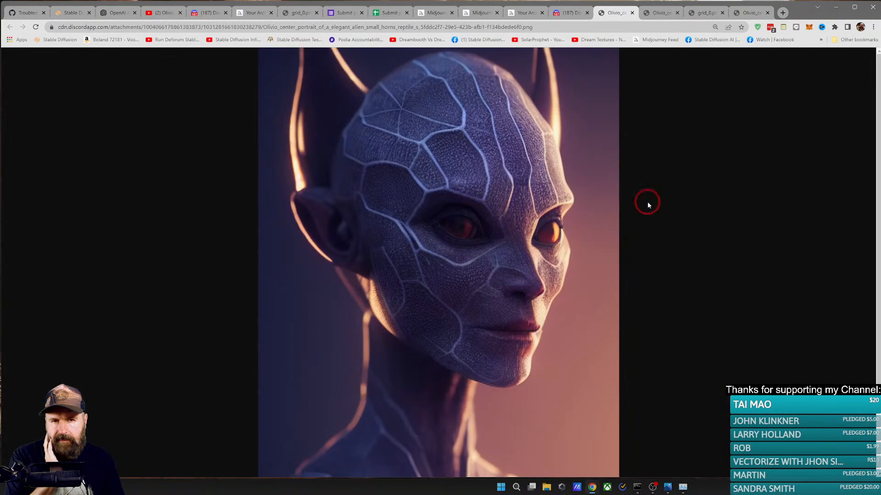
# Step: Compare the full-size gold-horned "ZBrush" portrait with the blue-skinned portrait by alternating between the two images
pyautogui.click(659, 13)
pyautogui.scroll(-2, 649, 195)
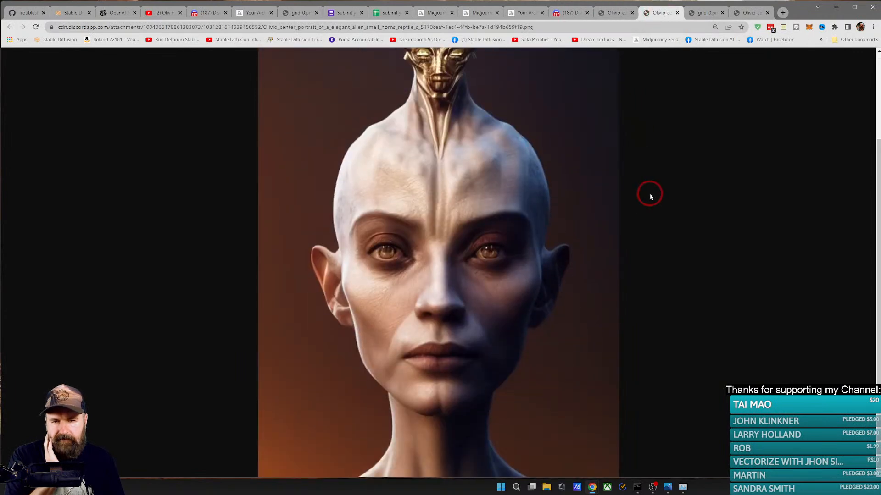
pyautogui.click(609, 12)
pyautogui.click(662, 12)
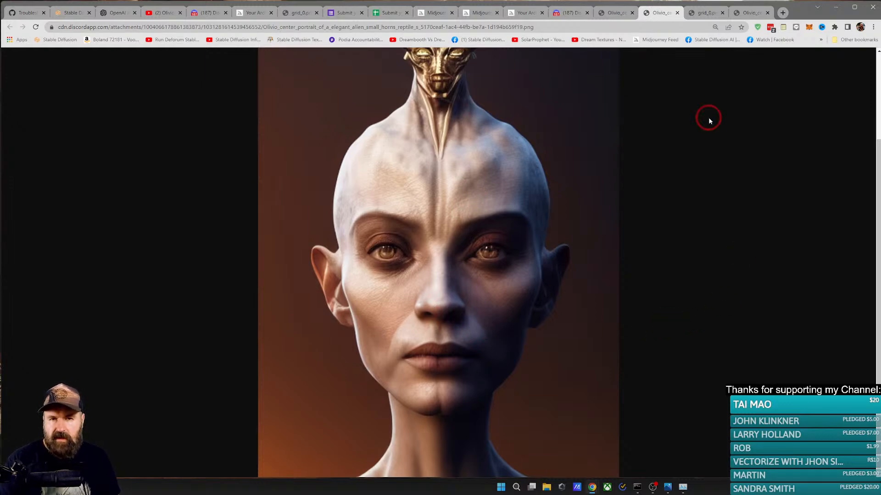
pyautogui.click(617, 13)
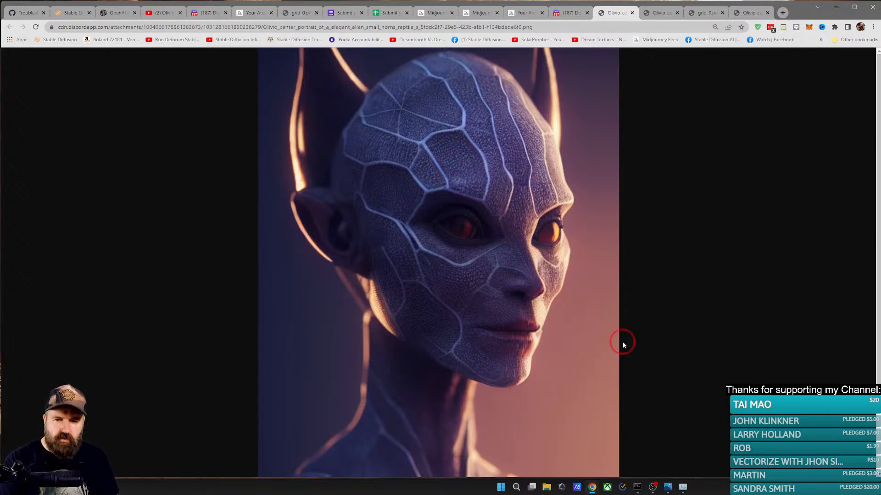
pyautogui.click(661, 13)
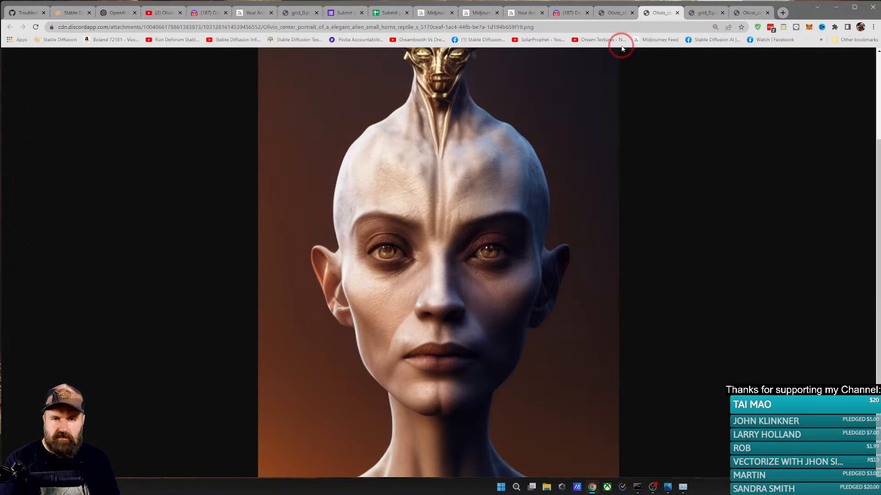
pyautogui.click(620, 14)
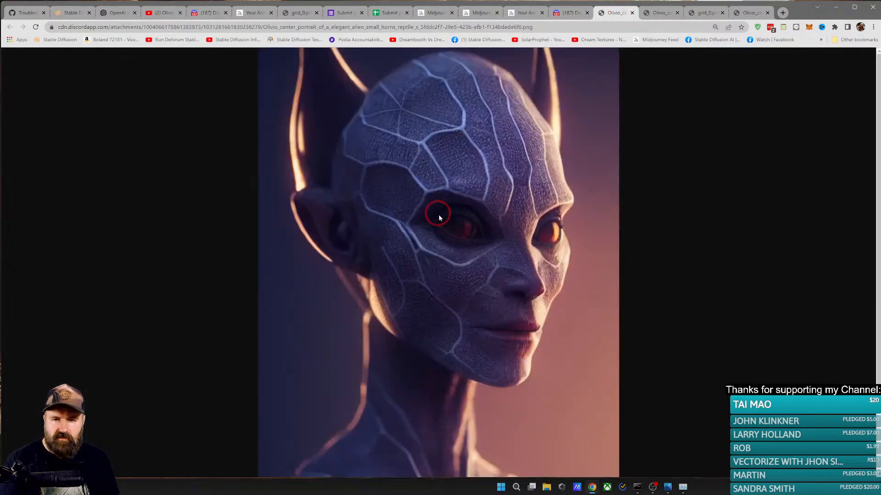
pyautogui.click(651, 13)
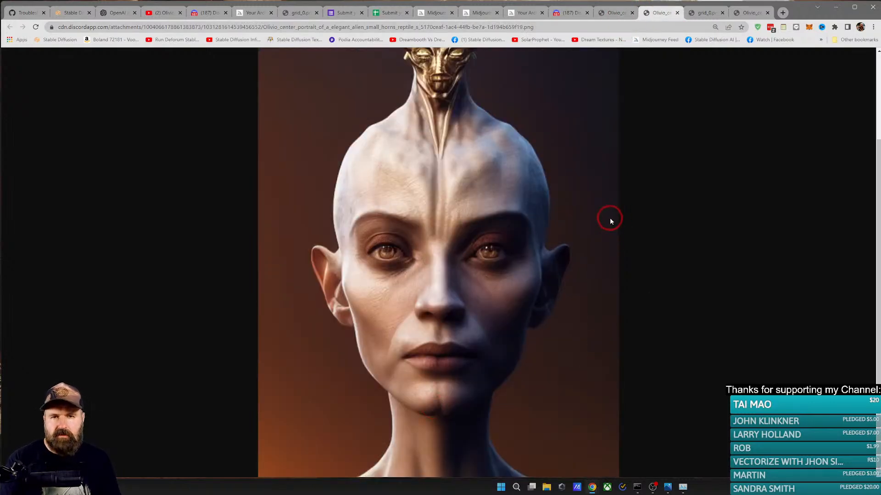
# Step: Search the web for "zbrush" in a new tab, open the pixologic.com result and look over its home page
pyautogui.click(783, 12)
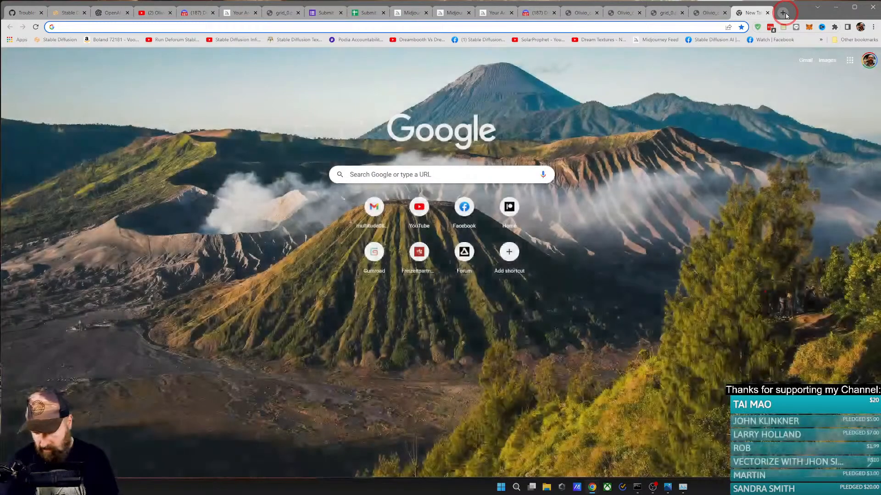
pyautogui.write('zbrush')
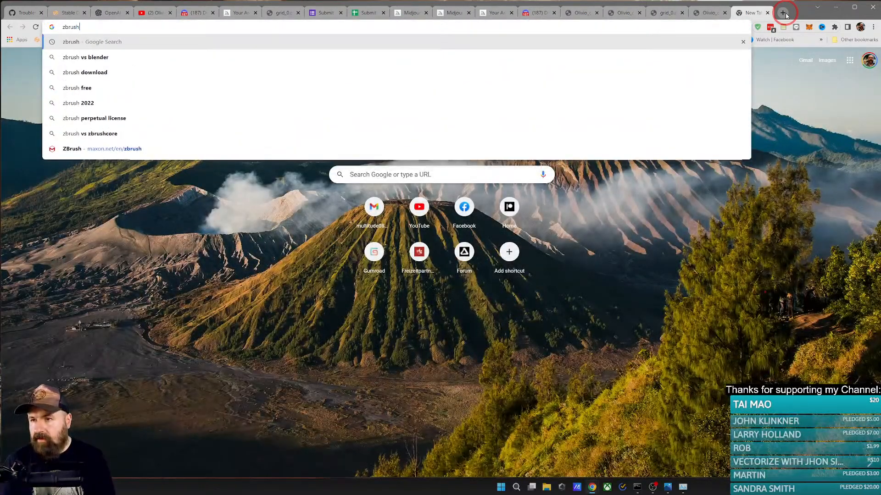
pyautogui.press('Return')
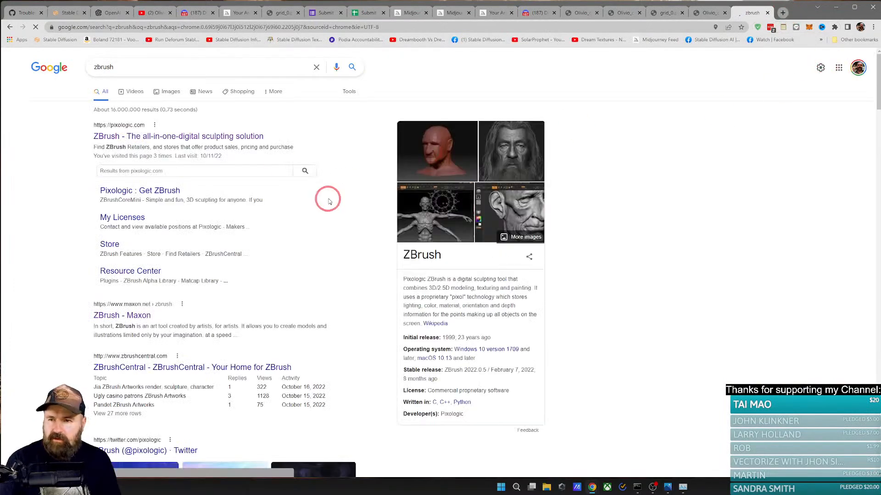
pyautogui.click(158, 137)
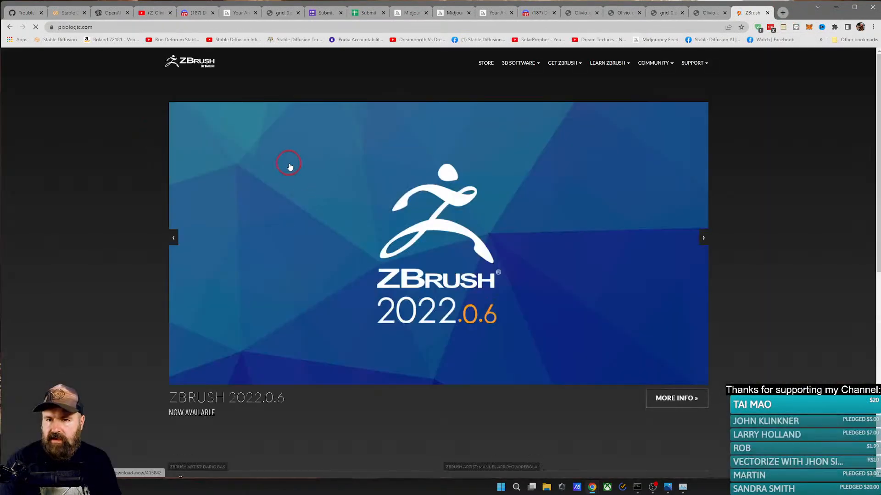
pyautogui.scroll(-5, 264, 212)
pyautogui.scroll(-4, 200, 212)
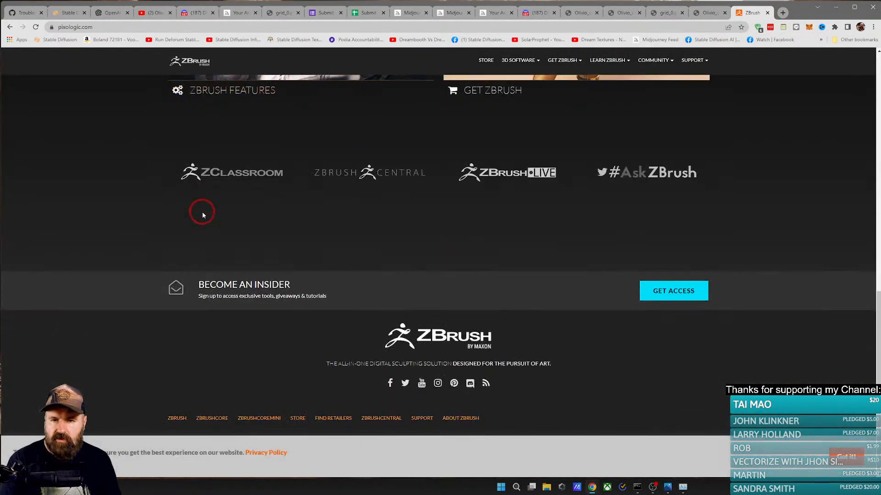
pyautogui.scroll(7, 218, 209)
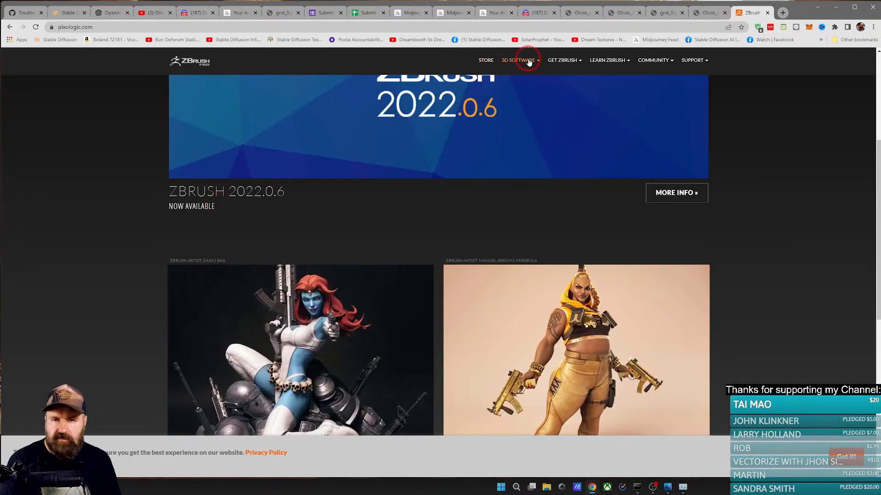
# Step: Open Maxon's ZBrush product page and examine its sample artwork, especially the grey head sculpts in the rendering section
pyautogui.click(521, 85)
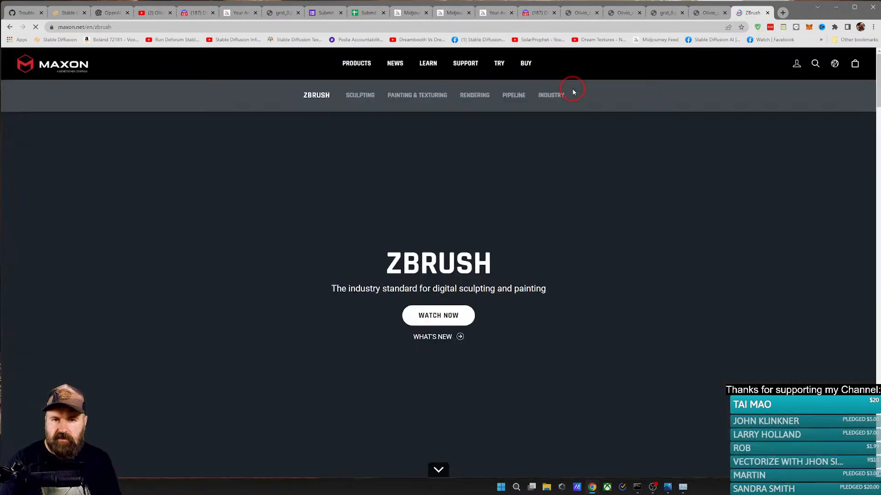
pyautogui.scroll(-18, 599, 175)
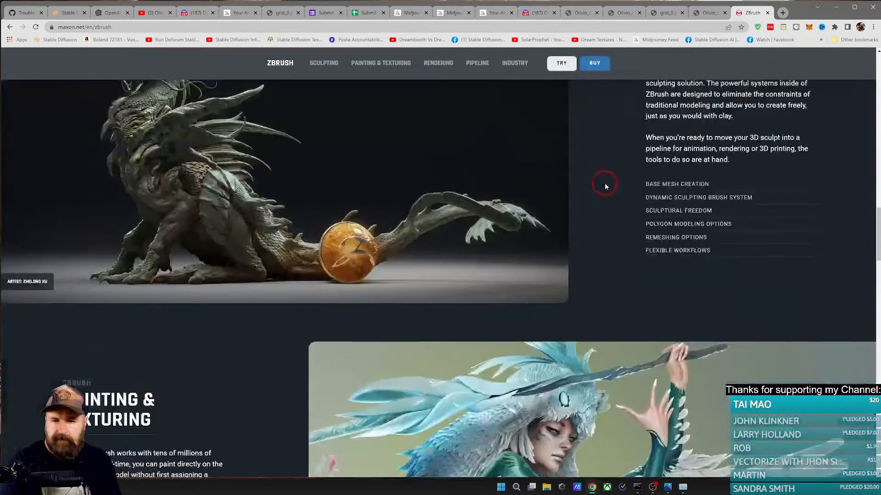
pyautogui.scroll(-10, 604, 183)
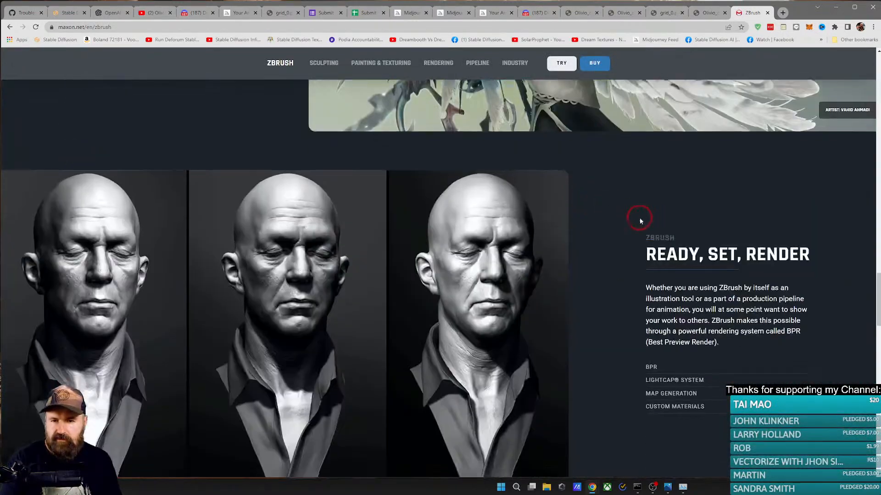
pyautogui.scroll(-2, 640, 221)
pyautogui.scroll(1, 638, 218)
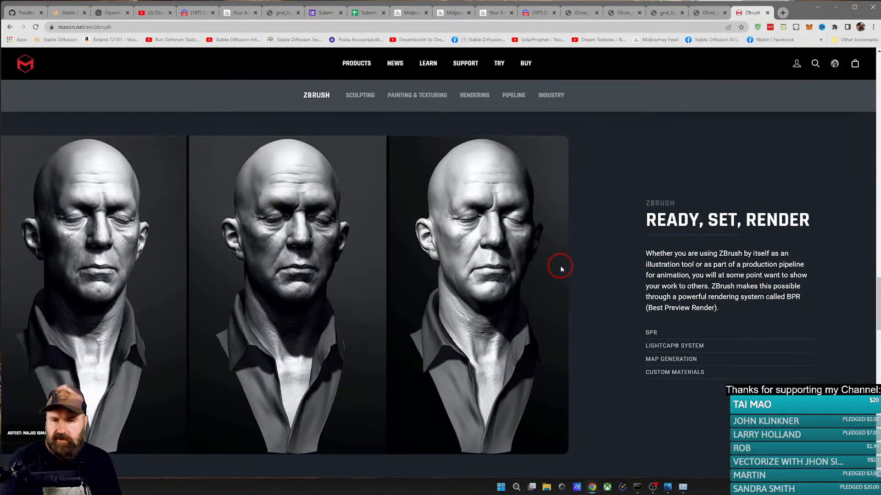
pyautogui.scroll(-12, 601, 256)
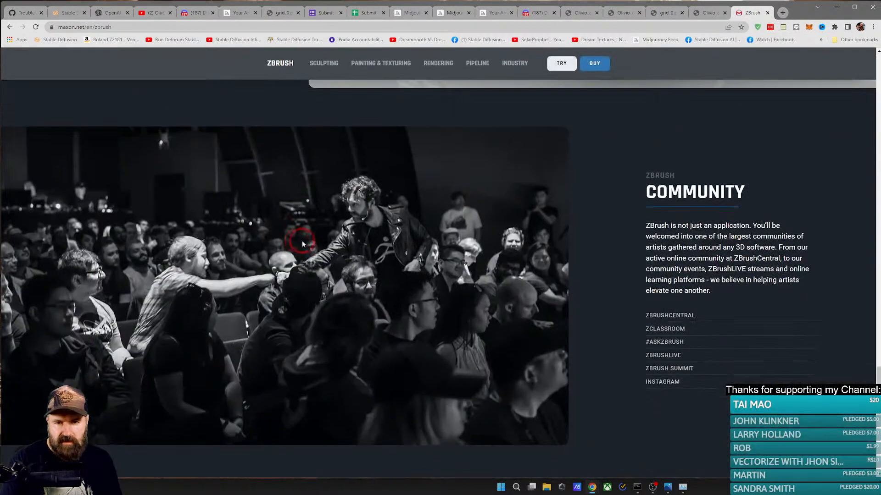
pyautogui.scroll(-6, 542, 249)
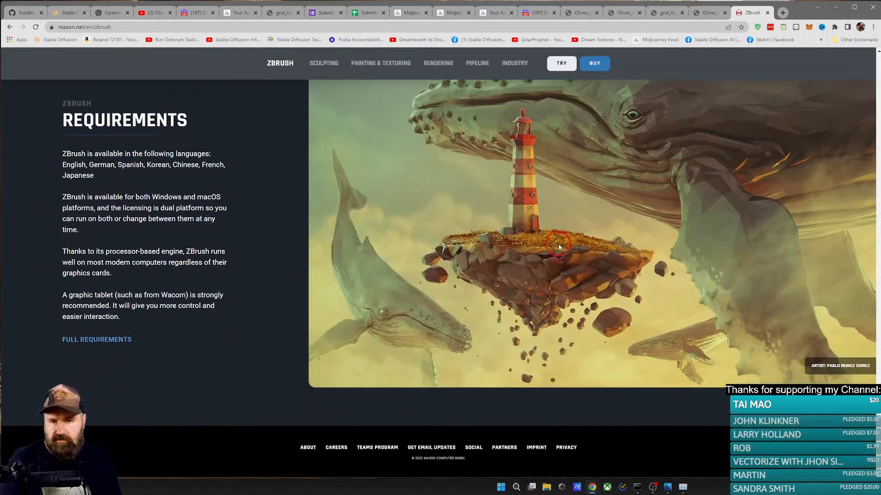
pyautogui.scroll(5, 573, 250)
pyautogui.scroll(10, 595, 257)
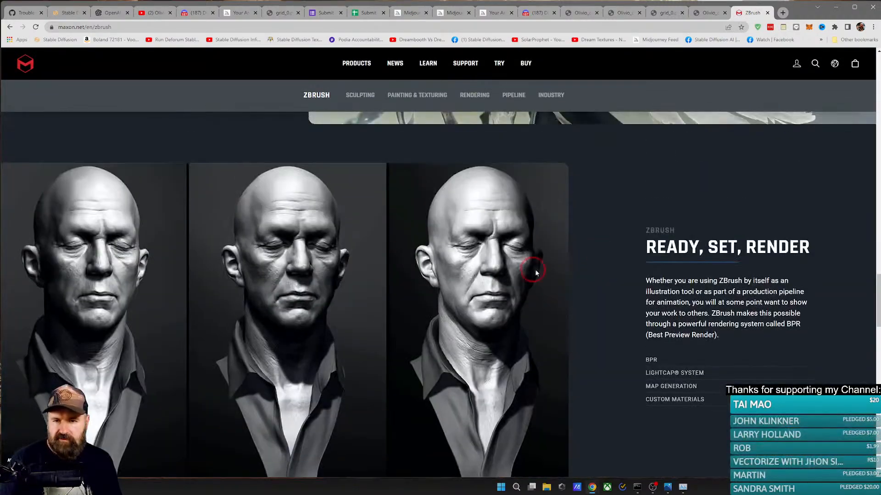
pyautogui.scroll(5, 447, 250)
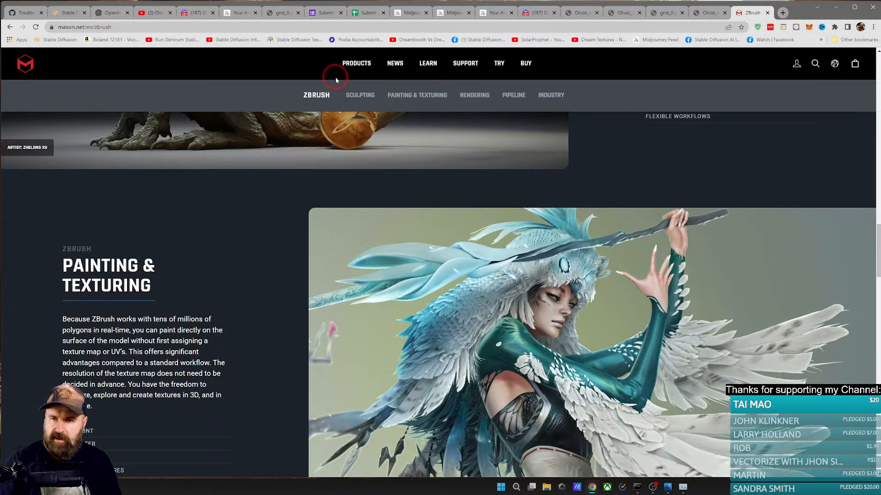
# Step: Browse the ZBrush feature overviews for the Sculpting and Rendering categories
pyautogui.click(359, 95)
pyautogui.scroll(-4, 348, 179)
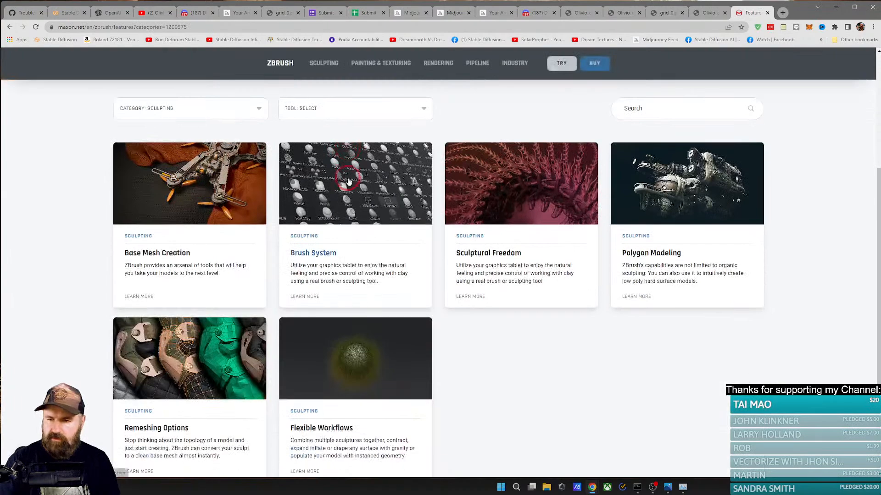
pyautogui.scroll(-2, 367, 179)
pyautogui.scroll(6, 383, 177)
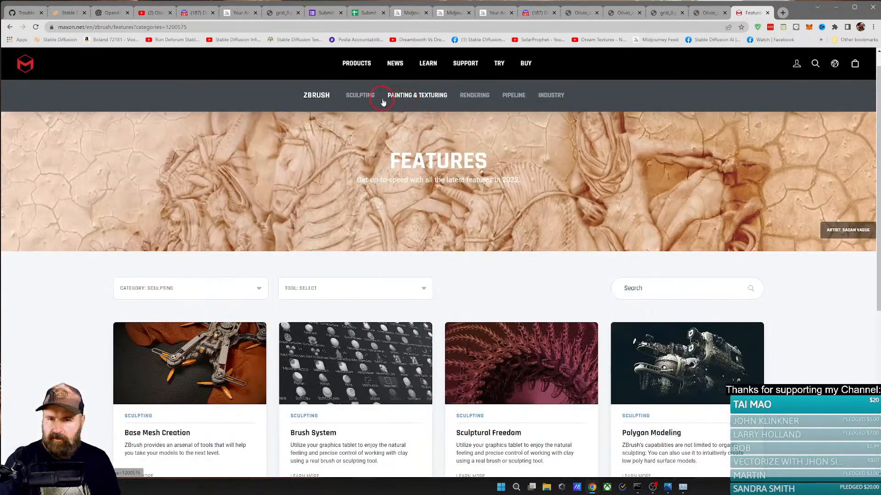
pyautogui.click(436, 97)
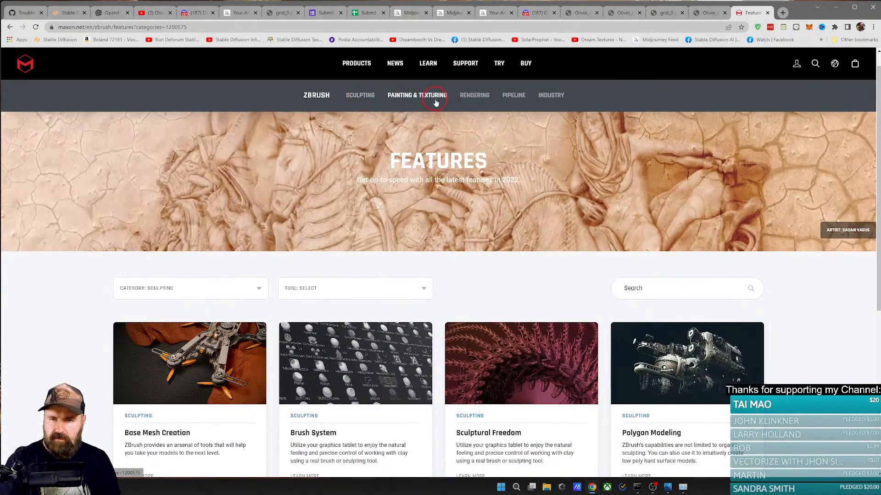
pyautogui.click(465, 97)
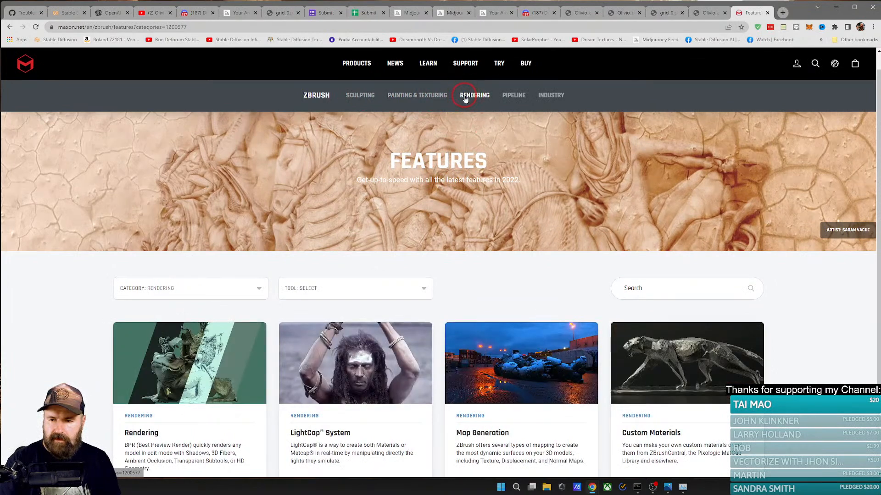
pyautogui.scroll(-3, 314, 196)
pyautogui.scroll(4, 407, 196)
# Step: Open PolyPaint from the Painting & Texturing features, examine its creature examples, and return to the feature overview
pyautogui.click(418, 95)
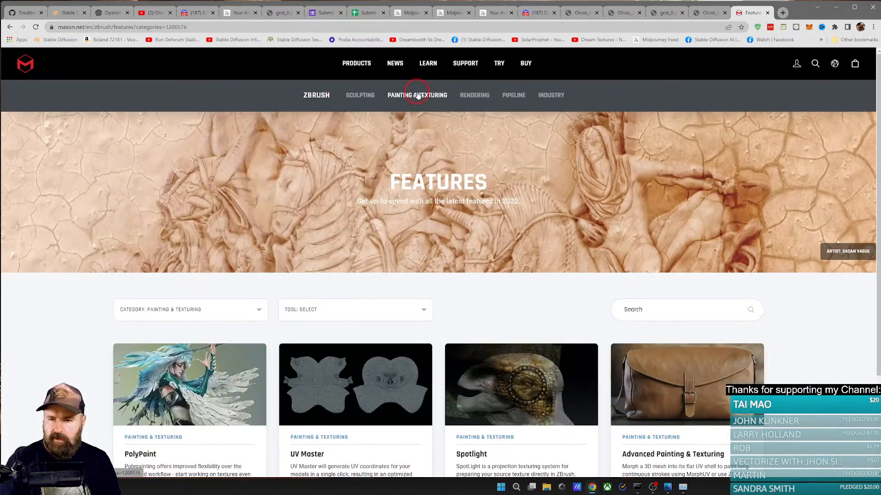
pyautogui.scroll(-3, 344, 257)
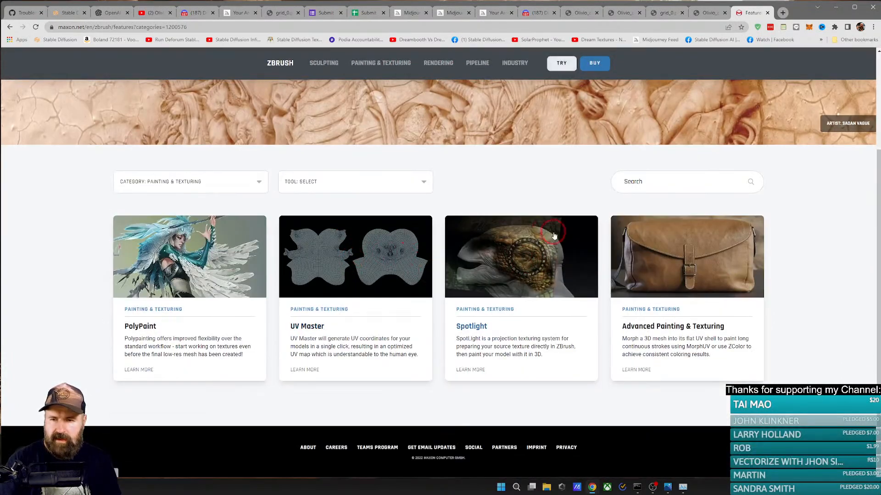
pyautogui.click(117, 238)
pyautogui.scroll(-6, 213, 253)
pyautogui.scroll(-10, 213, 253)
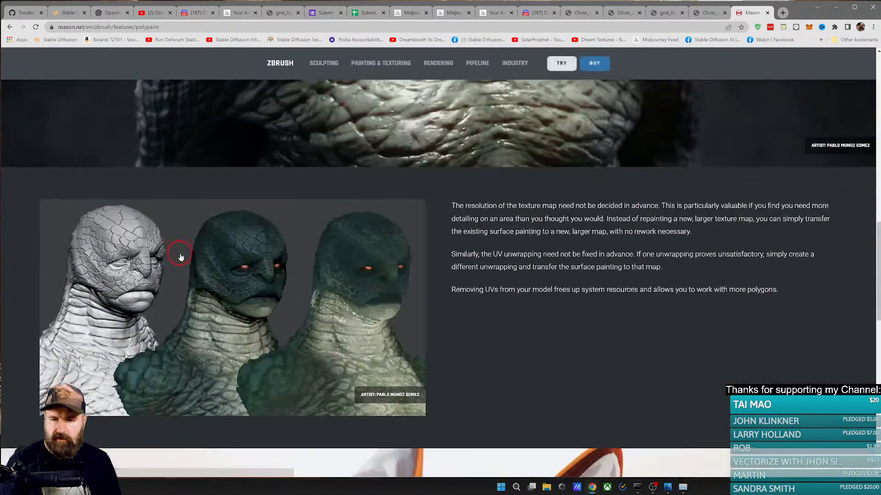
pyautogui.scroll(5, 183, 255)
pyautogui.scroll(-5, 188, 255)
pyautogui.scroll(-10, 193, 257)
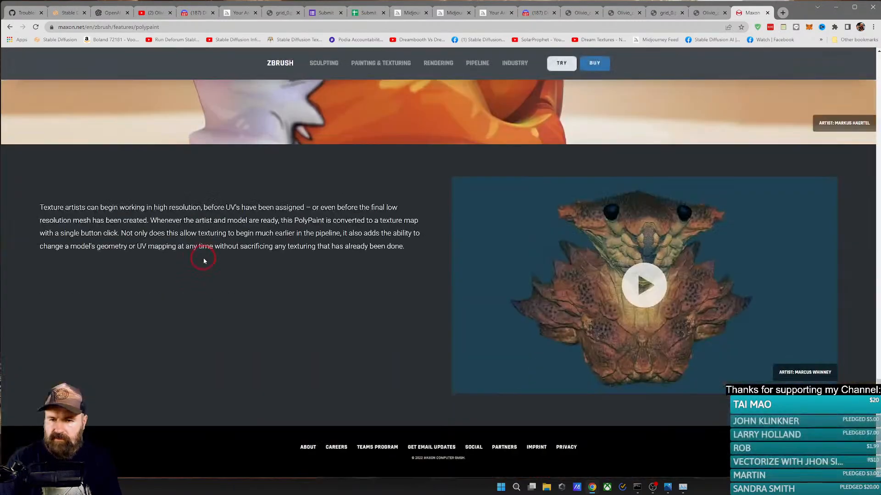
pyautogui.click(10, 27)
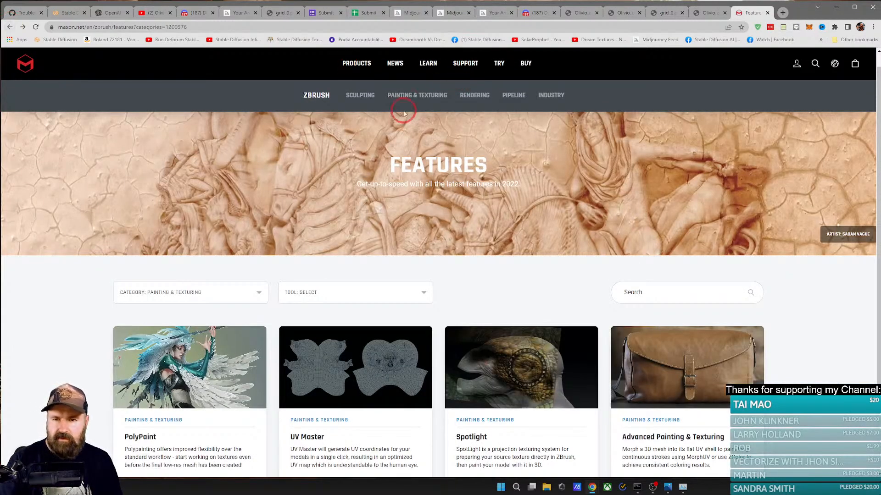
# Step: Browse ZBrush's Sculpting, Painting & Texturing, Rendering and Pipeline feature overviews on the Maxon site
pyautogui.click(367, 96)
pyautogui.click(415, 95)
pyautogui.click(472, 95)
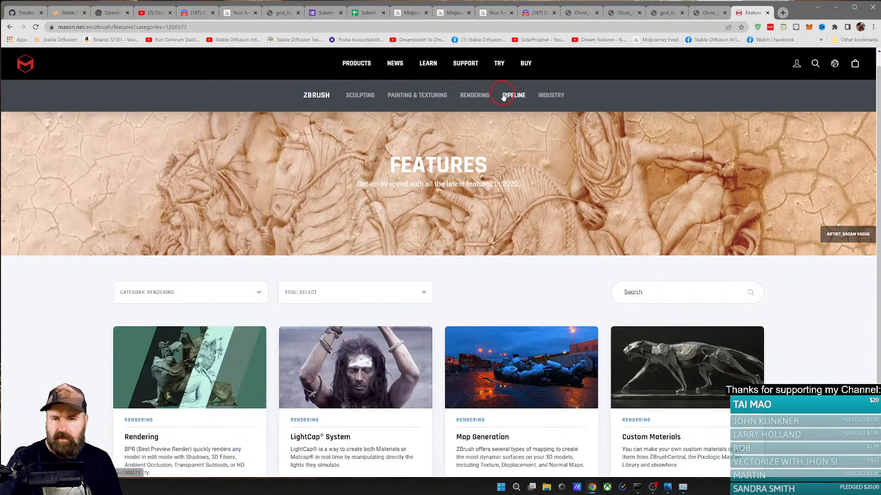
pyautogui.click(503, 96)
pyautogui.click(466, 99)
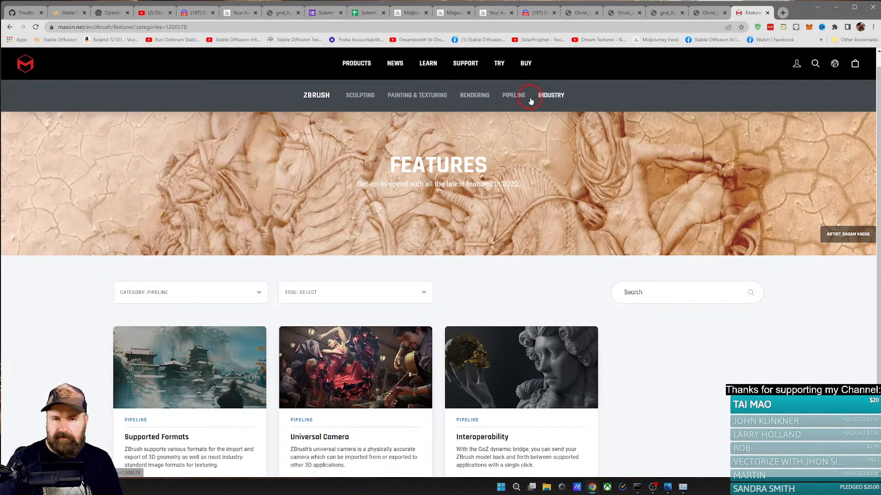
pyautogui.click(504, 100)
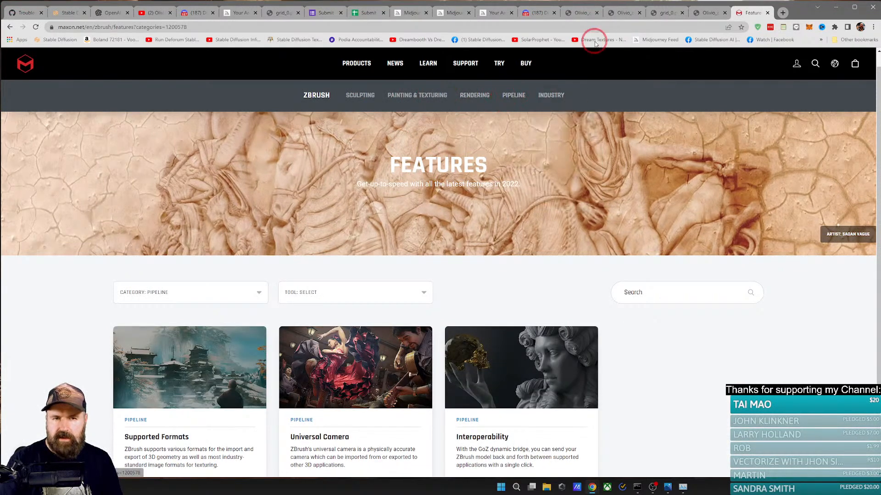
pyautogui.moveTo(361, 66)
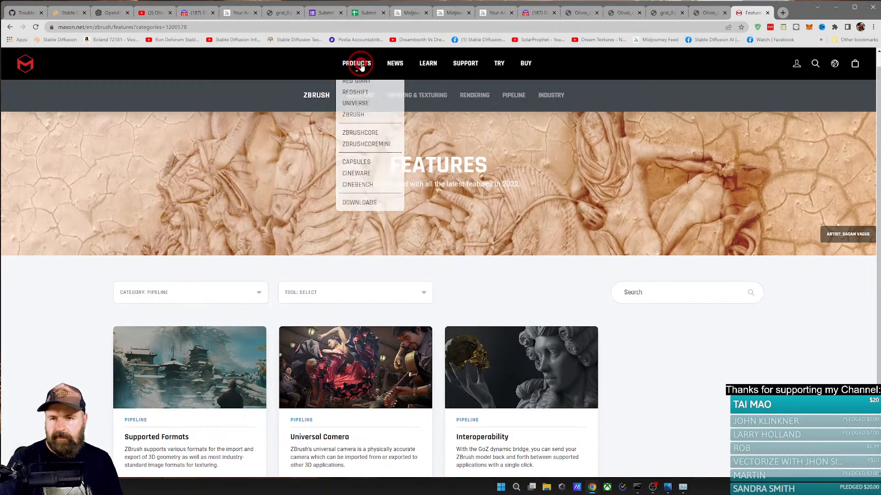
# Step: Search for zbrush images in a new tab and enlarge the ZBrush Guides tutorial images of grey head sculpts
pyautogui.click(783, 12)
pyautogui.write('zbur')
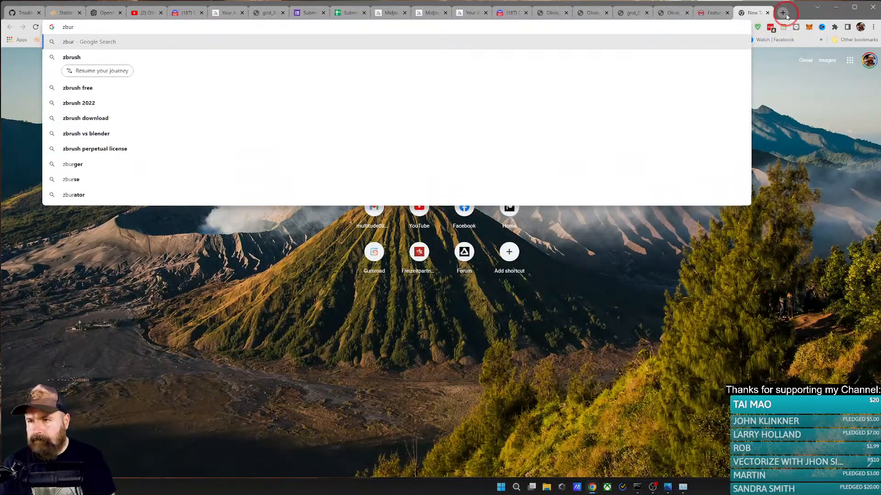
pyautogui.press('Down')
pyautogui.press('Return')
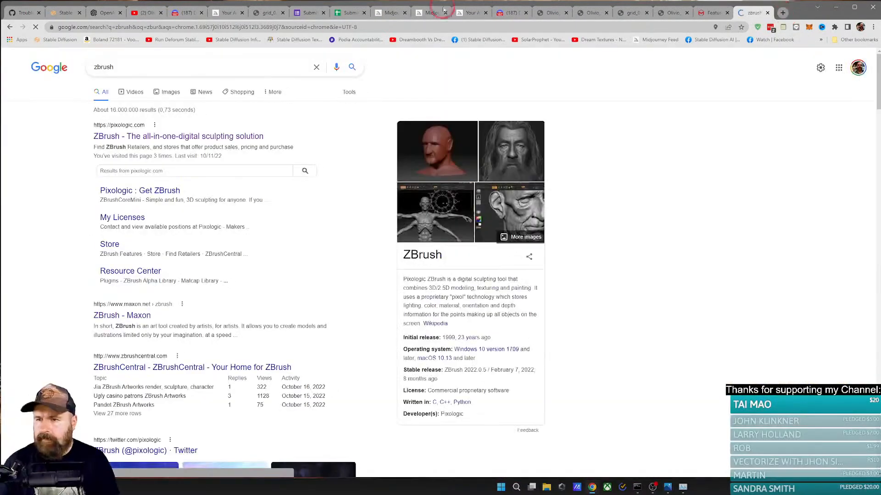
pyautogui.click(167, 96)
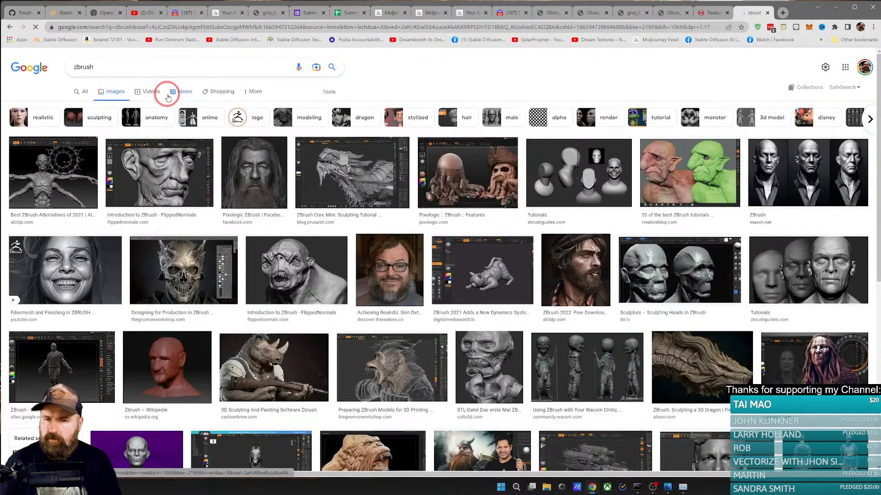
pyautogui.click(584, 210)
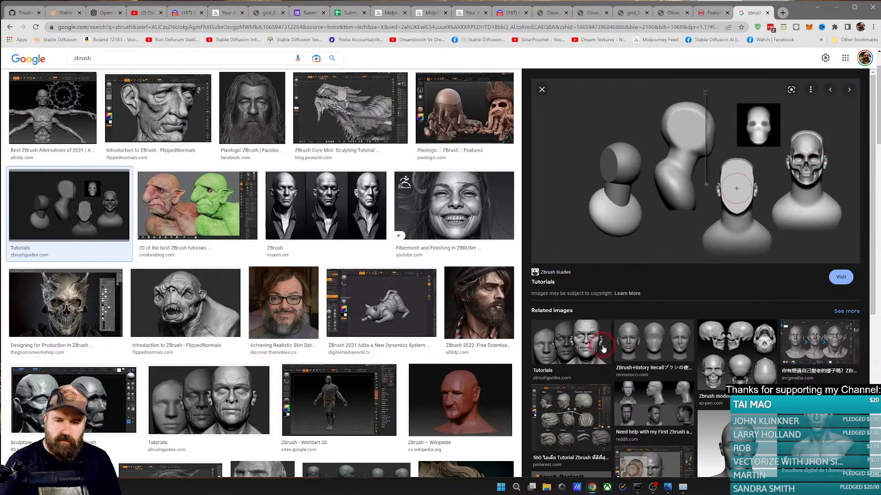
pyautogui.click(560, 352)
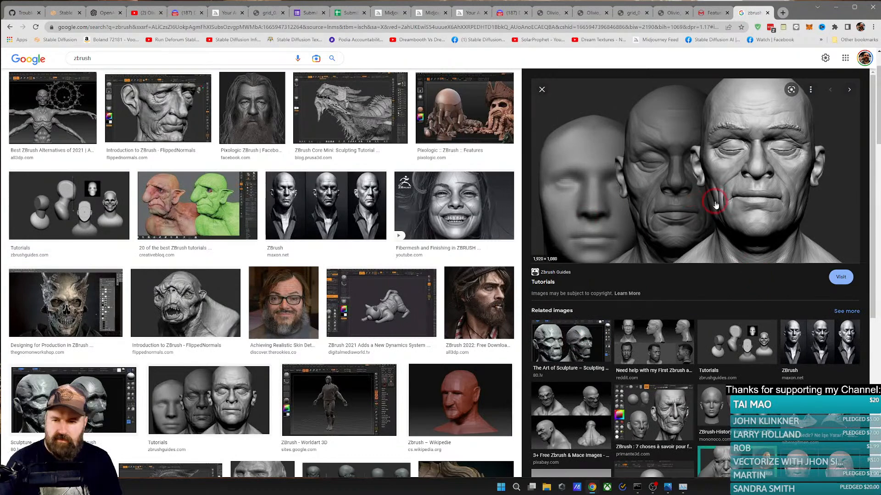
# Step: Replace the image search term with "blender" and run the search
pyautogui.doubleClick(118, 58)
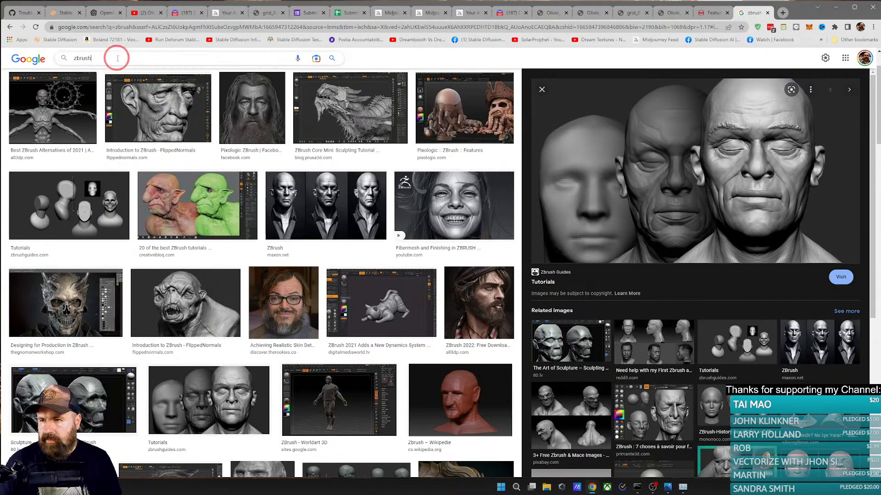
pyautogui.write('bl')
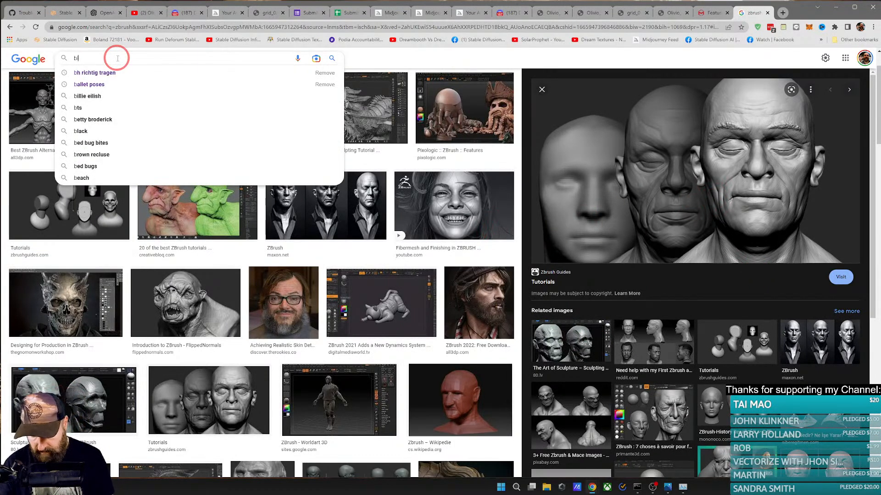
pyautogui.write('ender')
pyautogui.press('Return')
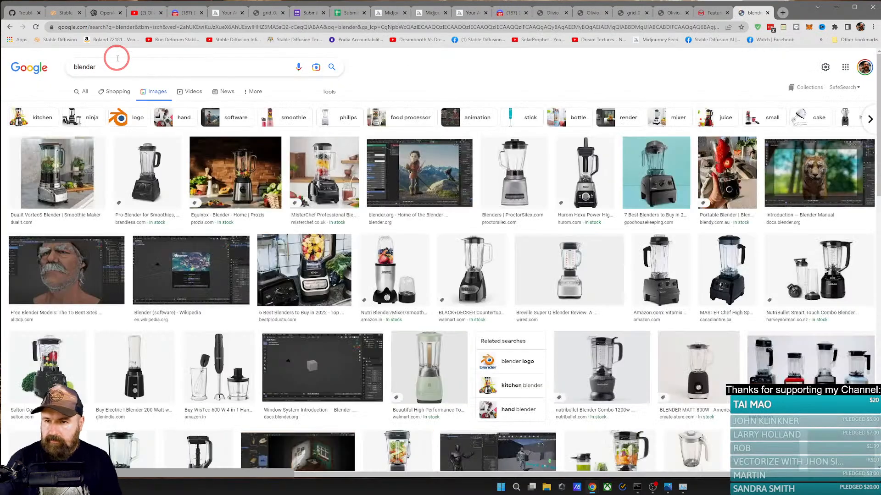
# Step: Find 3D software renders among the blender images and enlarge the bearded man, the woman's wireframe and the zombie head
pyautogui.scroll(-3, 137, 170)
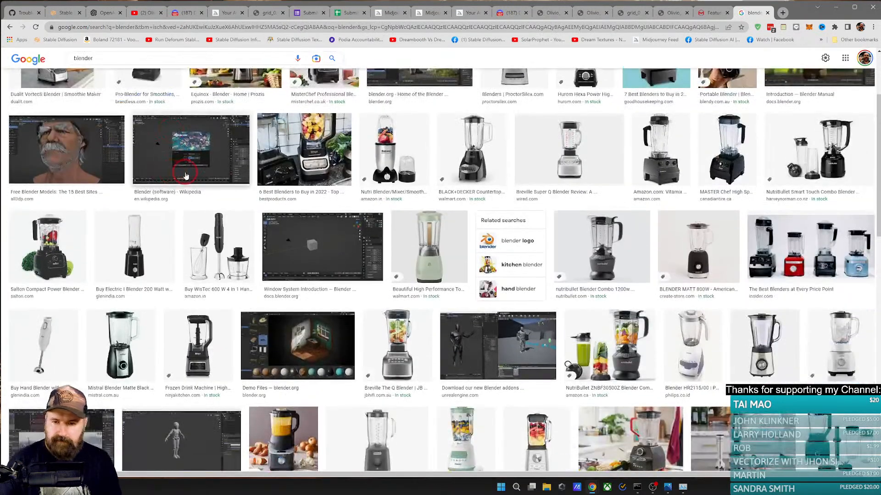
pyautogui.scroll(-1, 185, 176)
pyautogui.click(59, 115)
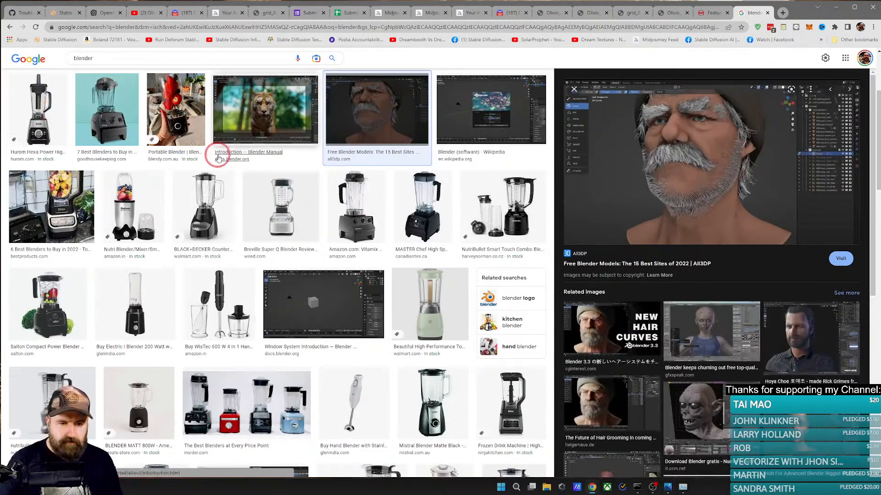
pyautogui.scroll(-8, 218, 159)
pyautogui.click(707, 328)
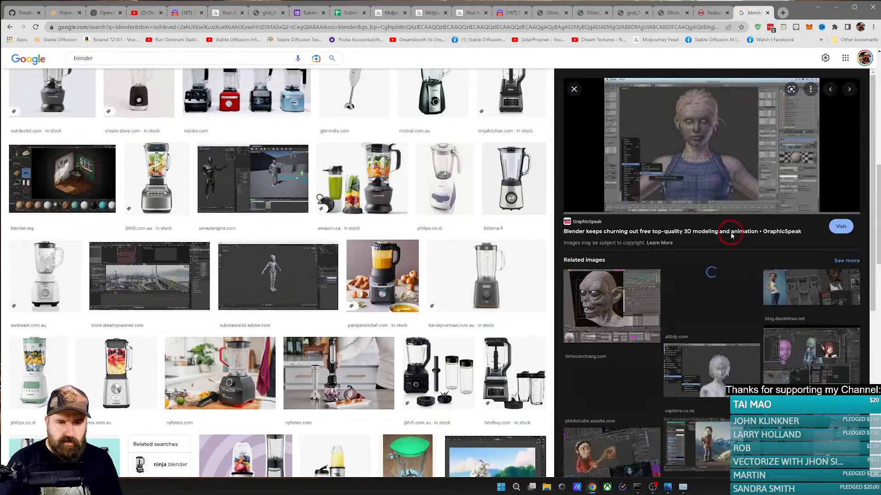
pyautogui.click(602, 307)
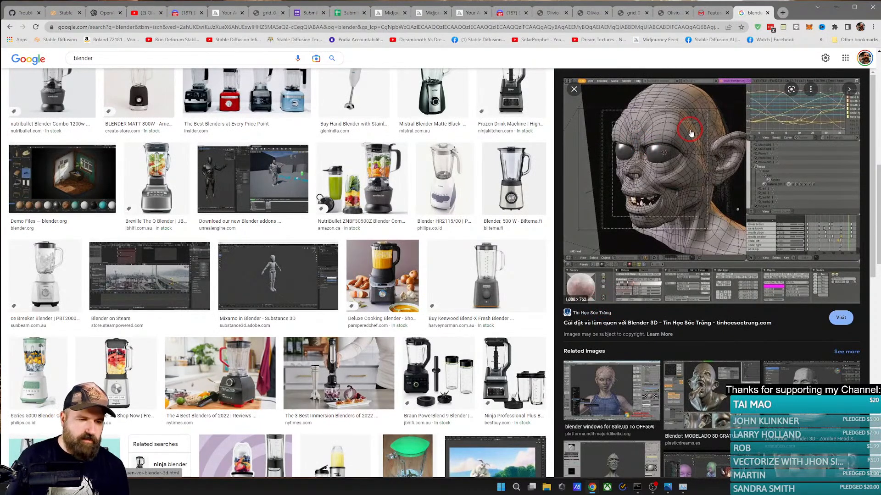
# Step: Close the image search tab, return to the Midjourney Bot conversation in Discord and dismiss the enlarged alien portrait
pyautogui.click(767, 12)
pyautogui.click(671, 12)
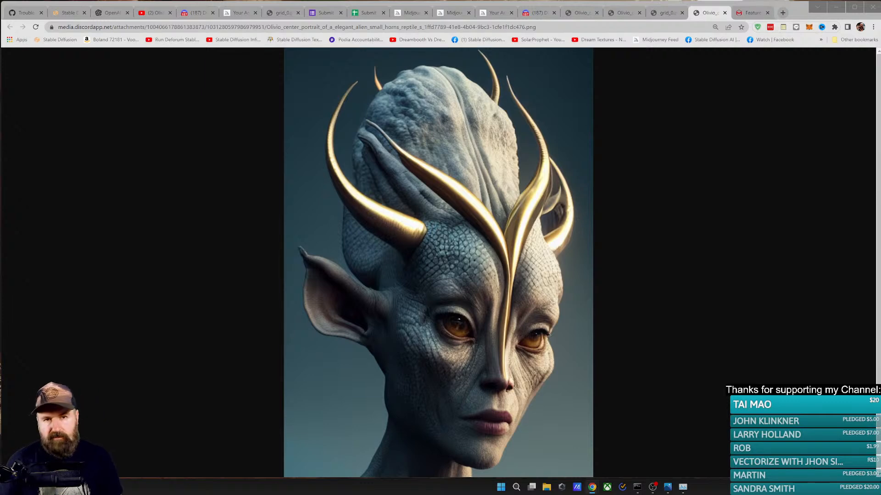
pyautogui.click(495, 12)
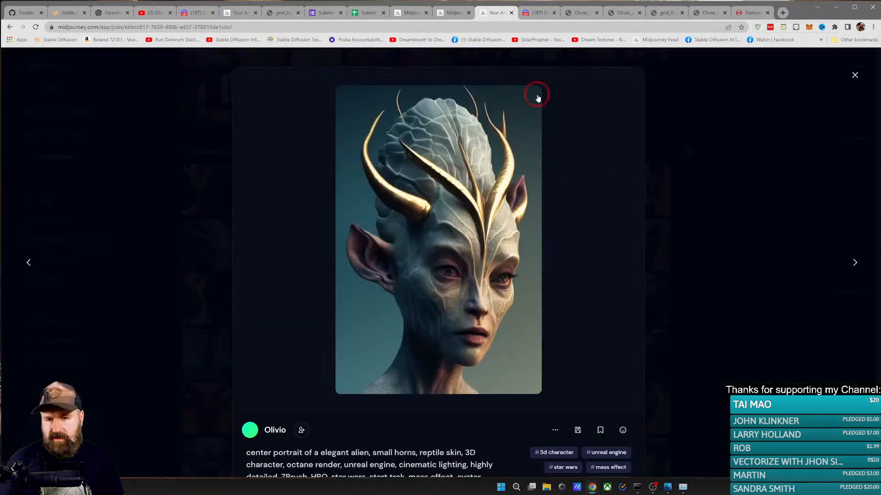
pyautogui.click(538, 13)
pyautogui.click(301, 342)
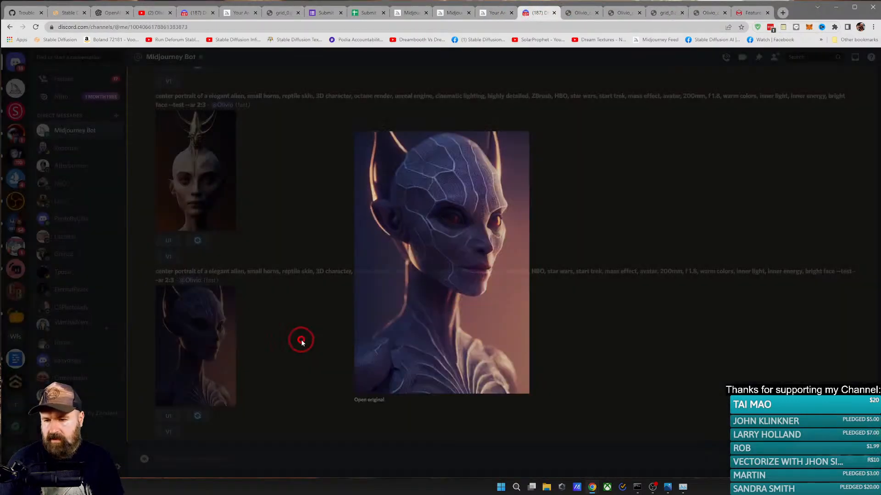
# Step: Submit an /imagine request to Midjourney Bot with the copied prompt starting "robot cyborg sci-fi girl in space with rocket boots"
pyautogui.click(198, 457)
pyautogui.write('/')
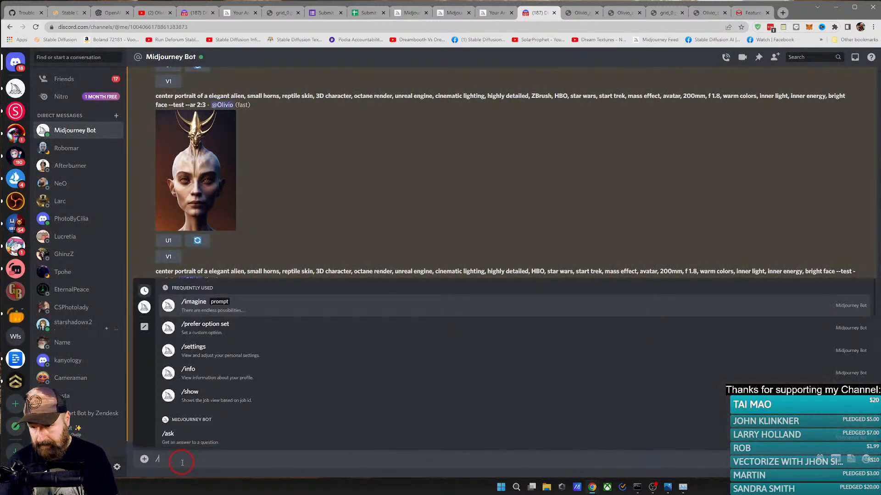
pyautogui.press('Return')
pyautogui.write('robot cyborg sci-fi girl in space with rocket boots that fire and highly detailed stars and planets behind her, valkyrie, cyberpunk 2077, agile build, highly detailed 3d render, artstation, deviantart')
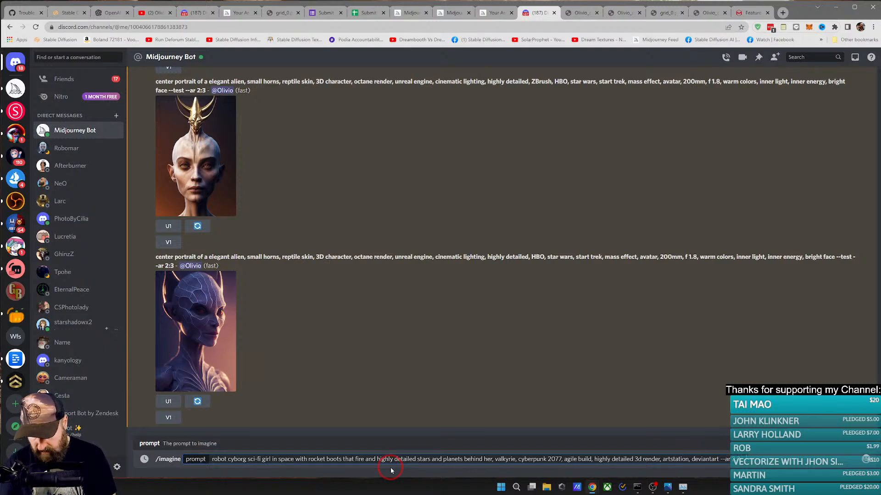
pyautogui.press('Return')
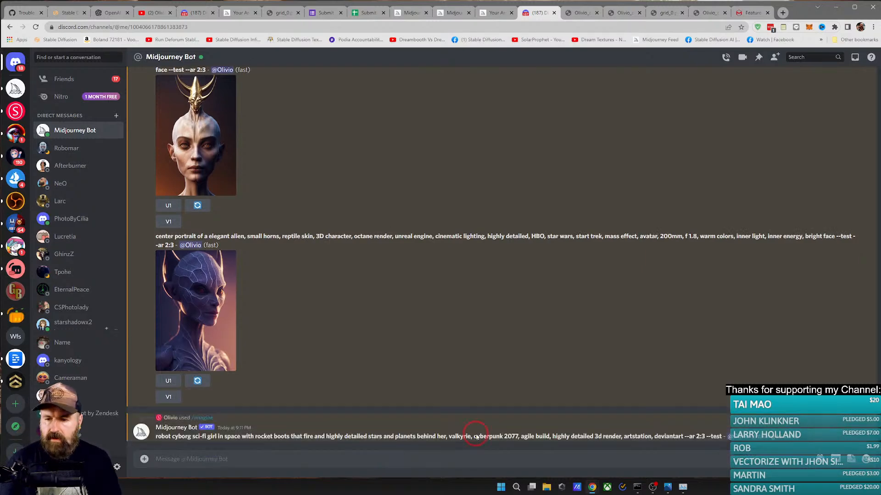
# Step: Switch to the Stable Diffusion web UI and replace the txt2img prompt with the copied robot cyborg sci-fi girl prompt
pyautogui.click(70, 13)
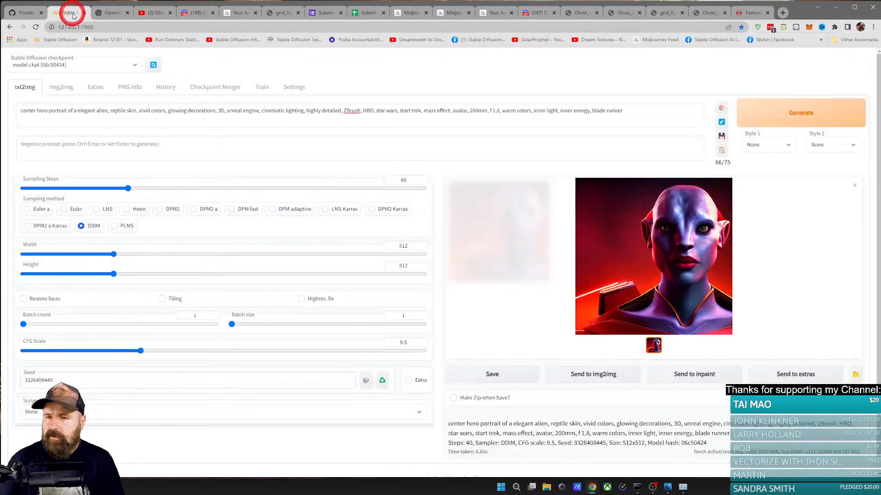
pyautogui.click(214, 111)
pyautogui.hotkey('ctrl', 'a')
pyautogui.hotkey('ctrl', 'v')
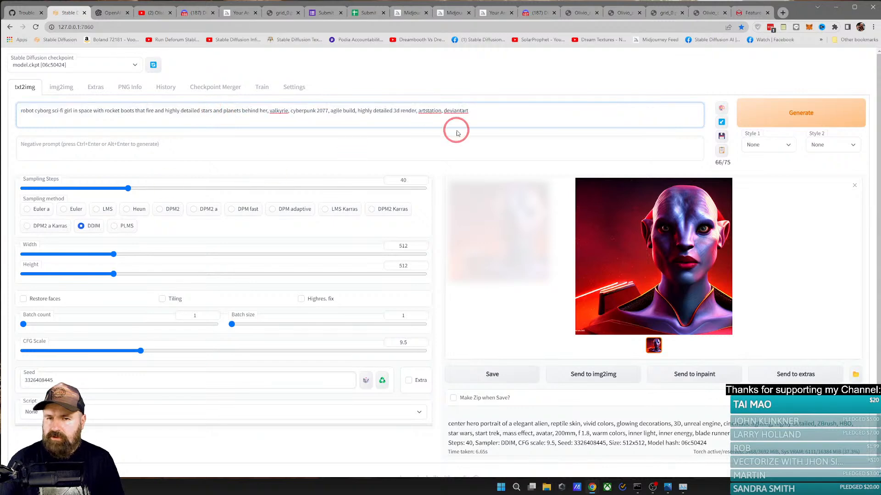
# Step: Set the image height to 768 and enable Highres. fix with a firstpass width of 320 and height of 512
pyautogui.moveTo(112, 273); pyautogui.dragTo(161, 277)
pyautogui.moveTo(157, 277)
pyautogui.mouseDown()
pyautogui.moveTo(167, 276)
pyautogui.moveTo(147, 277)
pyautogui.moveTo(168, 274)
pyautogui.mouseUp()
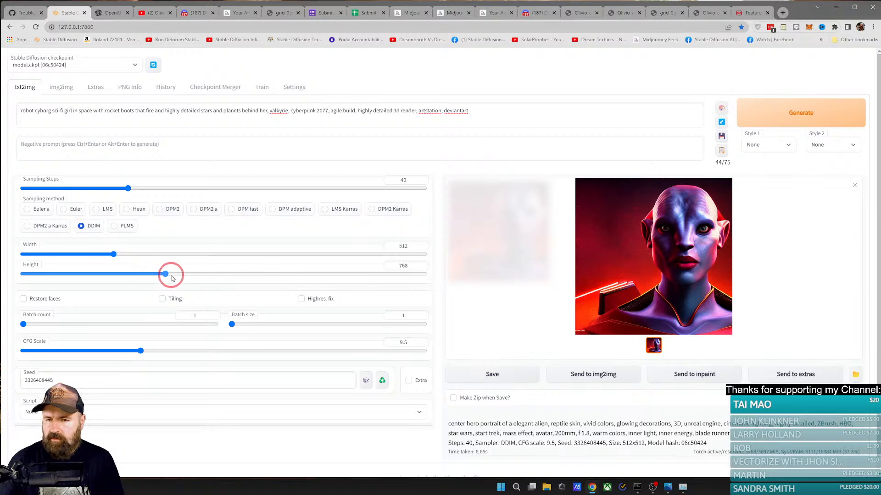
pyautogui.click(316, 299)
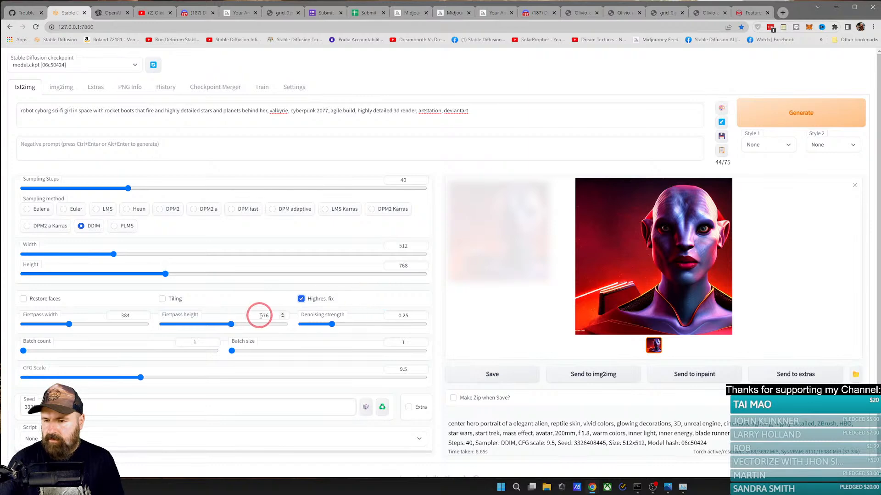
pyautogui.moveTo(77, 326); pyautogui.dragTo(62, 325)
pyautogui.moveTo(231, 325); pyautogui.dragTo(223, 326)
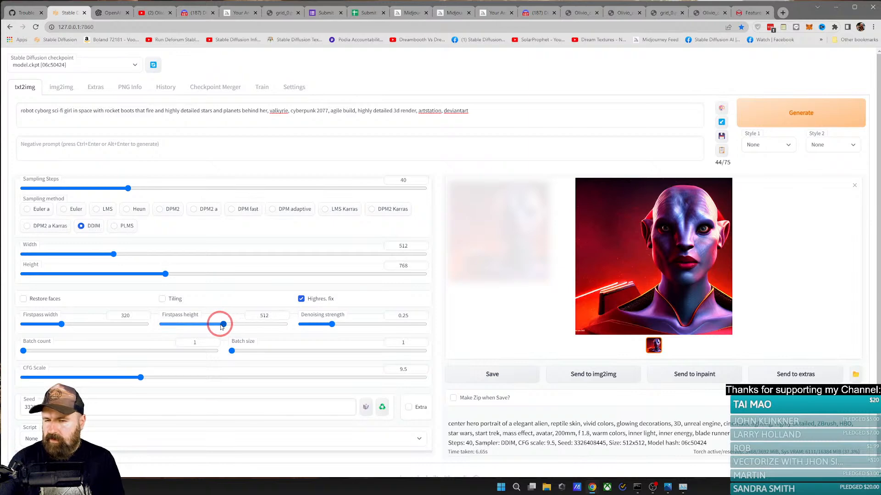
# Step: Generate the robot cyborg image, view the result enlarged and close the preview
pyautogui.click(773, 120)
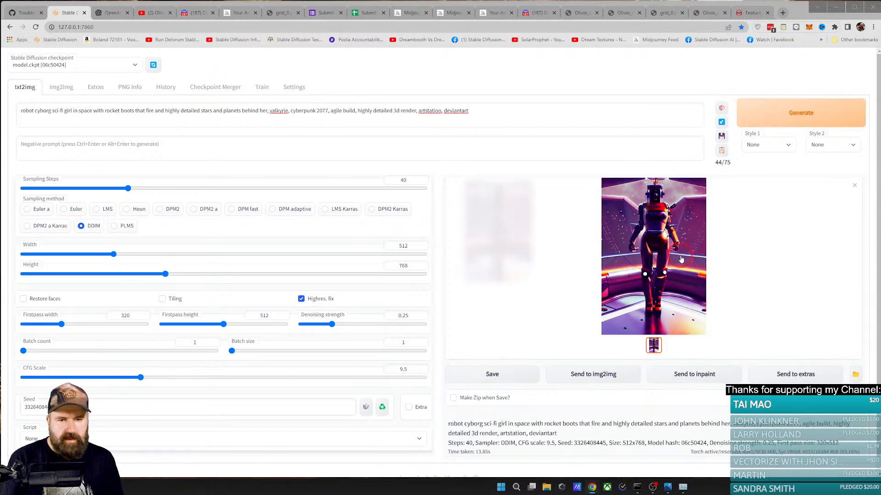
pyautogui.click(664, 246)
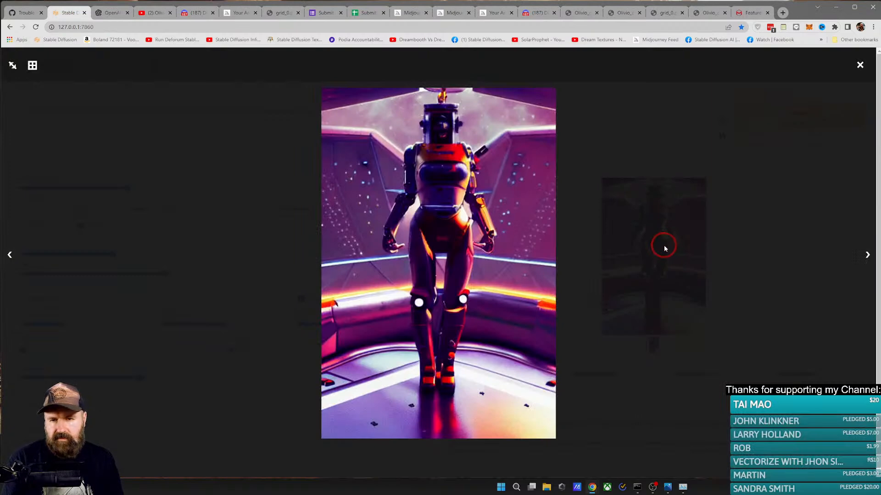
pyautogui.click(667, 244)
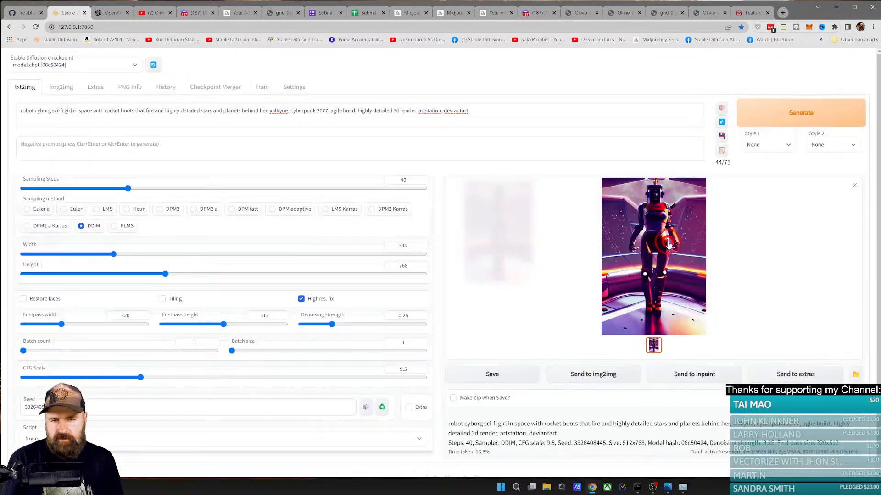
# Step: Reset the seed to random (-1) and generate another robot cyborg image
pyautogui.scroll(-1, 430, 314)
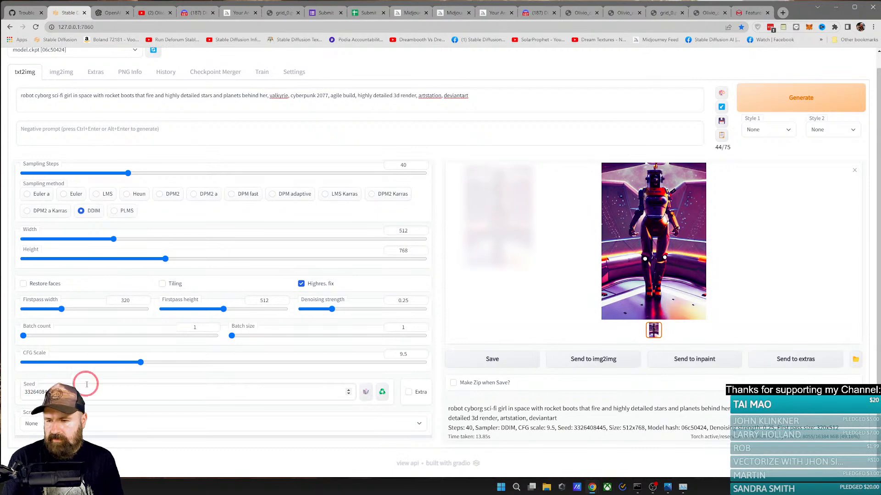
pyautogui.click(365, 392)
pyautogui.scroll(1, 573, 337)
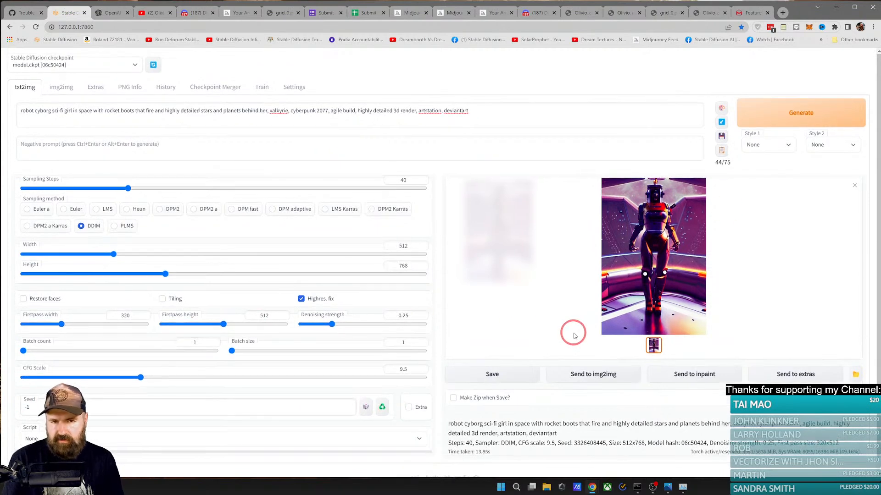
pyautogui.click(787, 113)
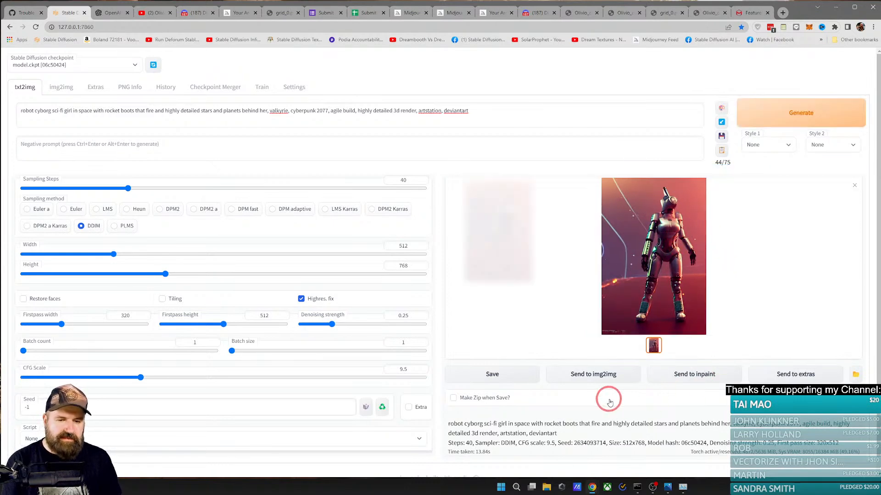
# Step: Select the seed value in the generation info and generate another robot cyborg image with a random seed
pyautogui.scroll(-1, 617, 322)
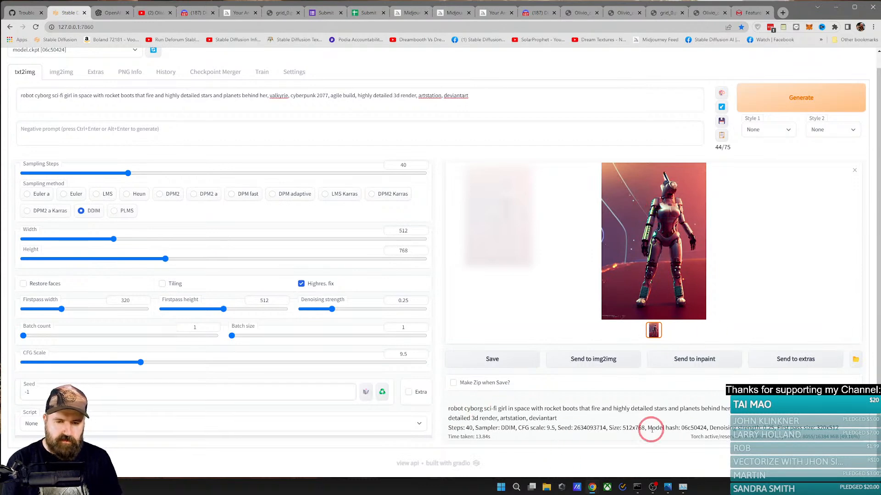
pyautogui.doubleClick(589, 428)
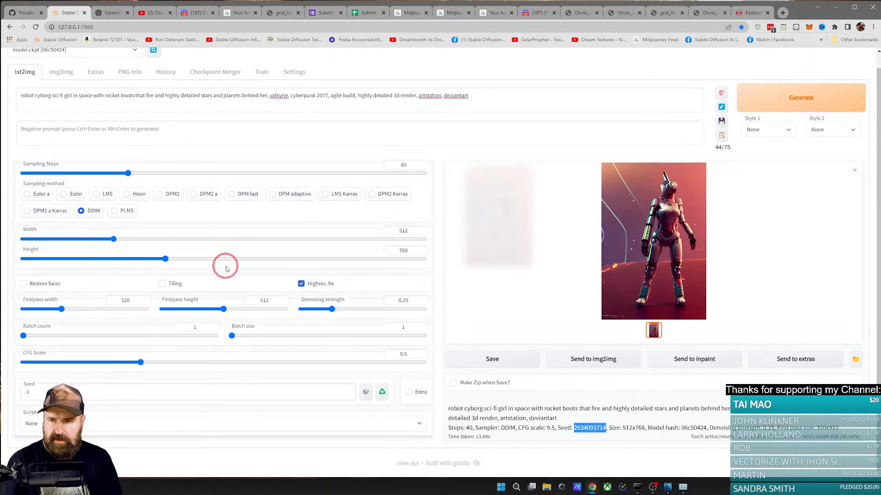
pyautogui.scroll(2, 226, 265)
pyautogui.click(769, 112)
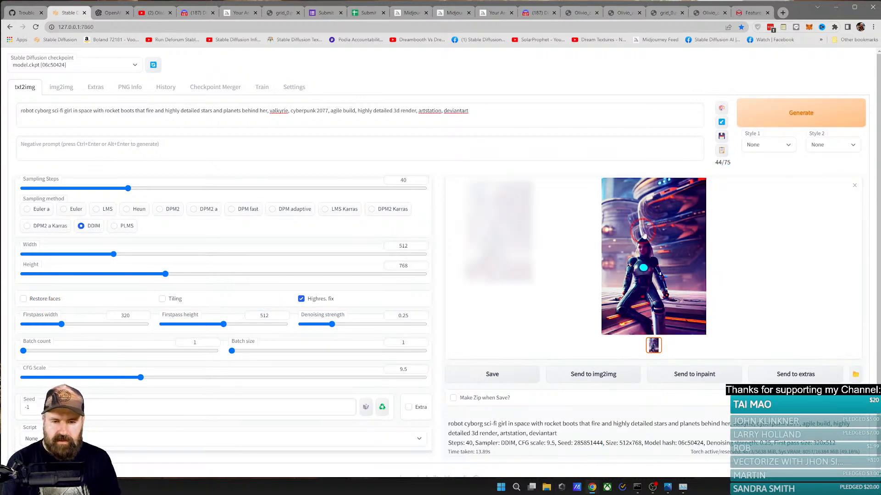
# Step: Copy the latest image's seed 285851444 into the seed setting, enable Restore faces and generate the image again
pyautogui.doubleClick(588, 439)
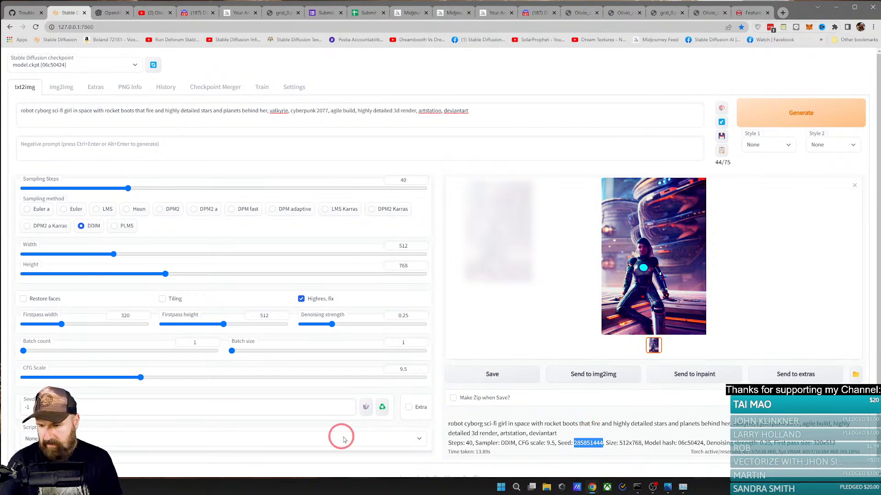
pyautogui.click(20, 407)
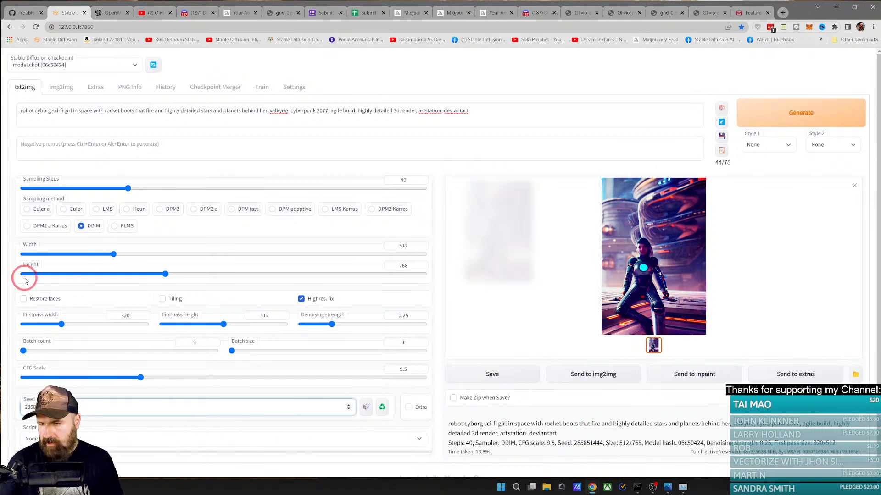
pyautogui.click(20, 302)
pyautogui.click(26, 301)
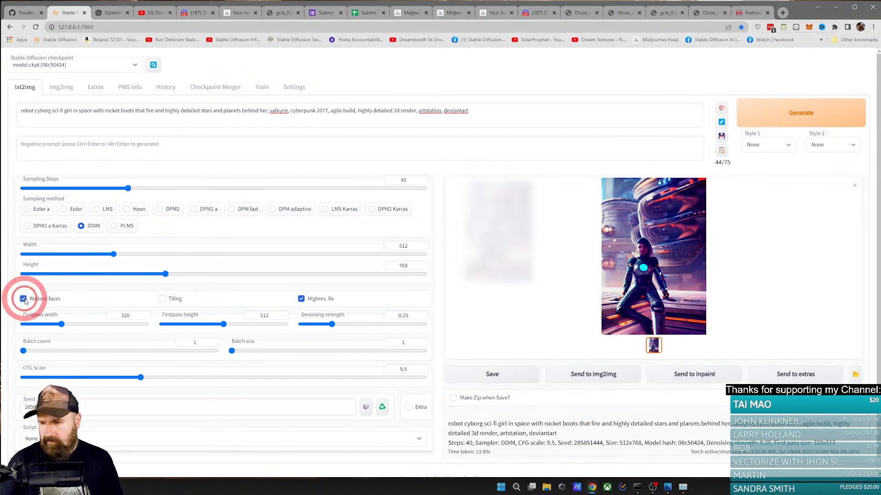
pyautogui.click(773, 112)
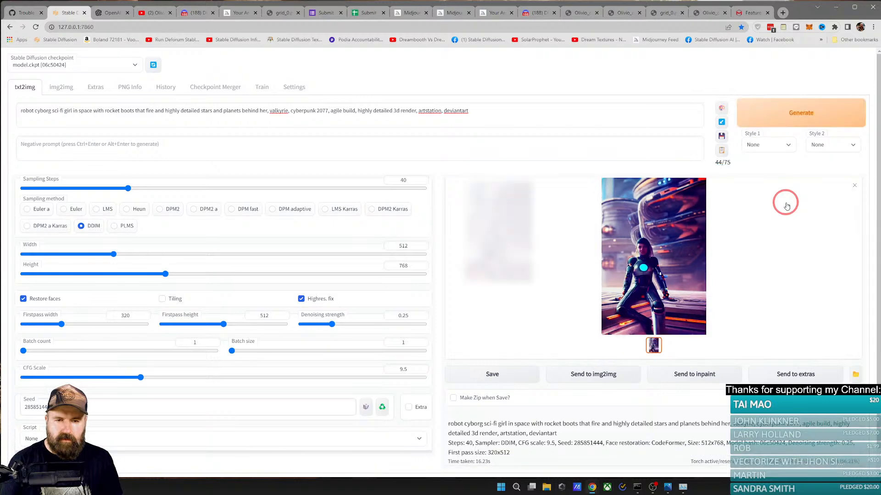
# Step: Open the generated images in the photo viewer and examine the face in the version made without face restoration up close
pyautogui.click(657, 259)
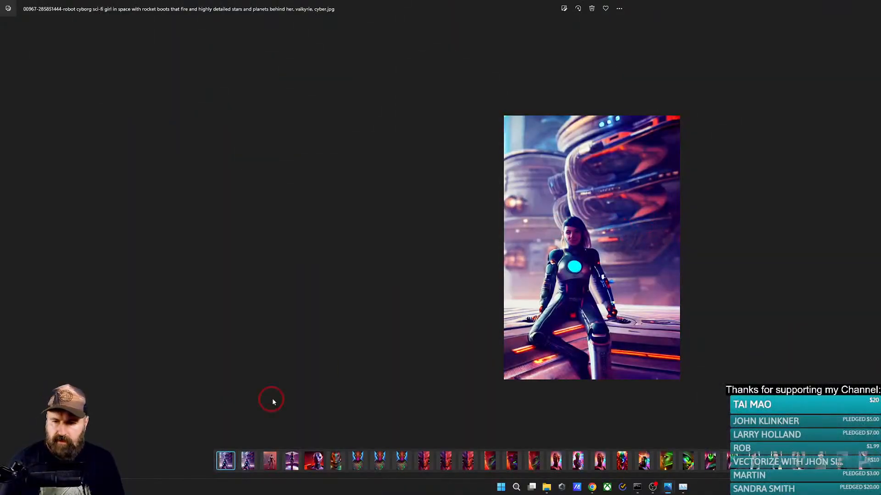
pyautogui.click(252, 468)
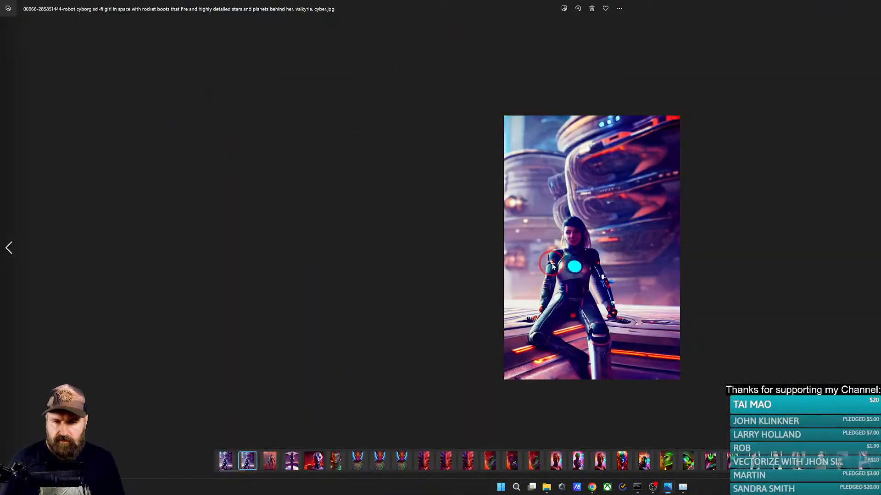
pyautogui.scroll(3, 553, 266)
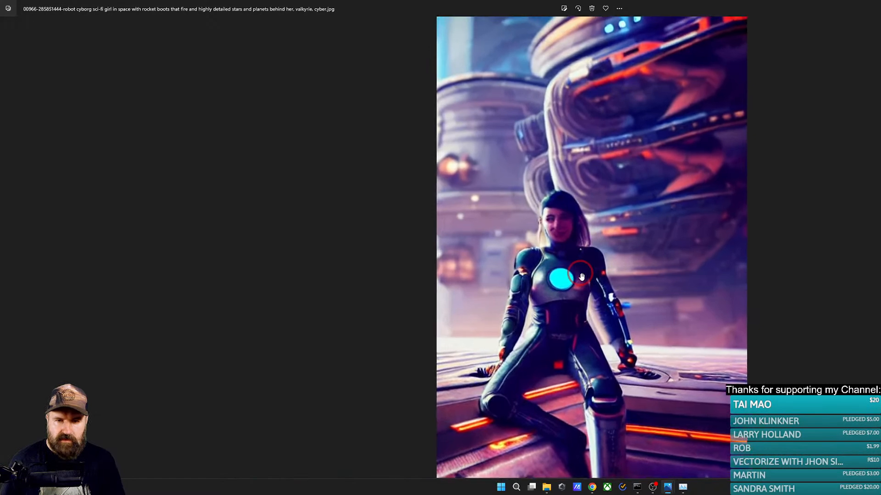
pyautogui.scroll(-1, 582, 276)
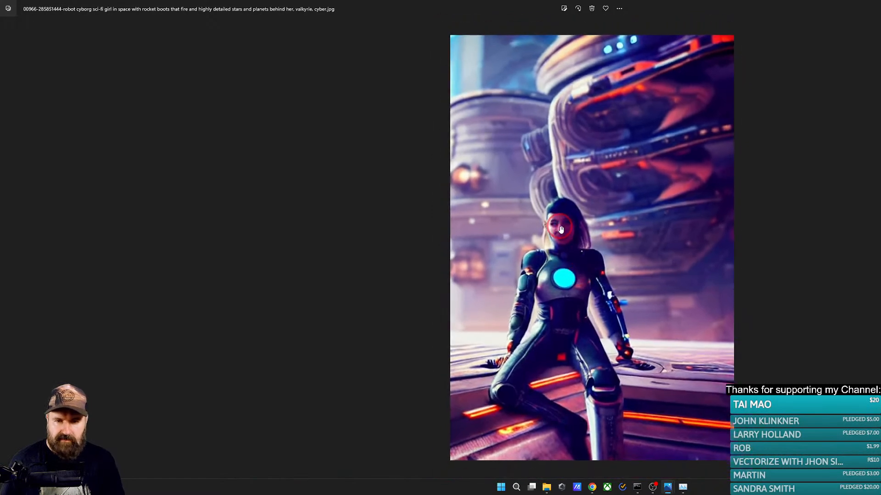
pyautogui.scroll(-2, 500, 442)
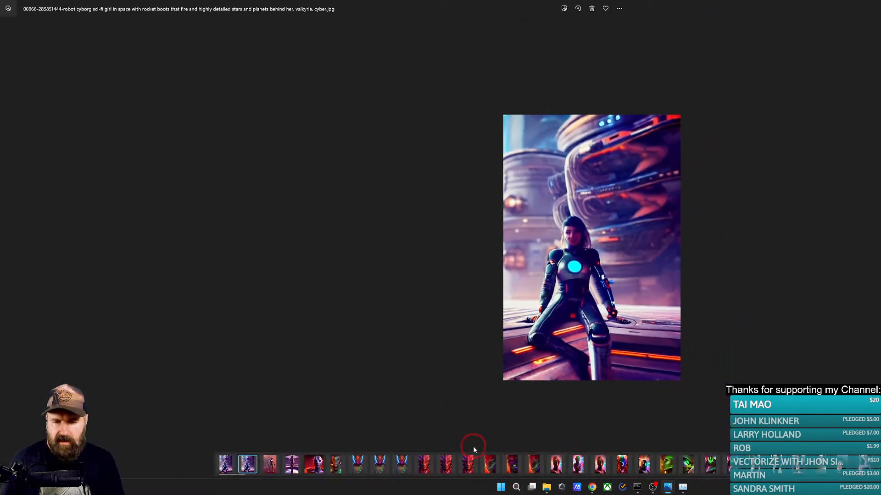
# Step: Compare the versions with and without face restoration side by side and switch back to the Stable Diffusion web UI
pyautogui.click(232, 458)
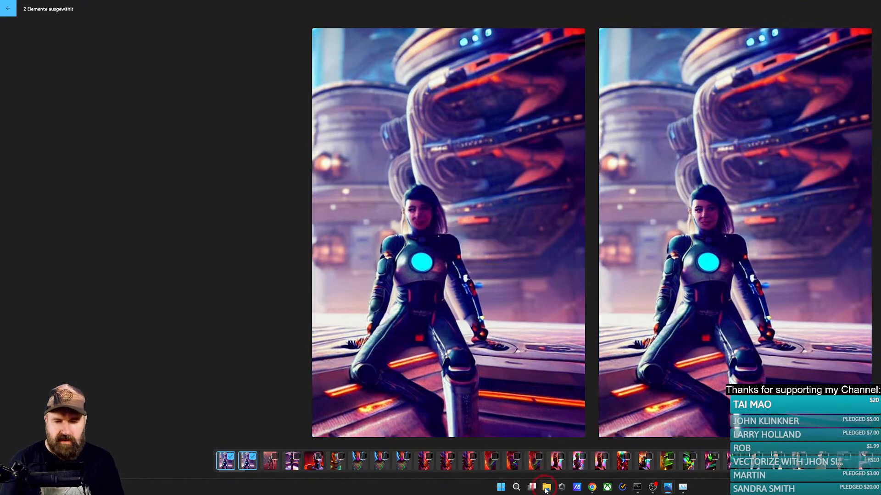
pyautogui.moveTo(593, 490)
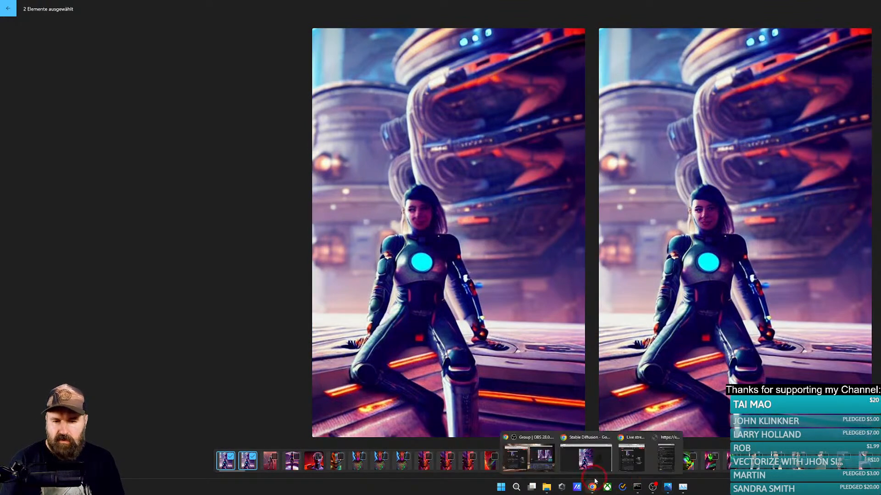
pyautogui.click(538, 460)
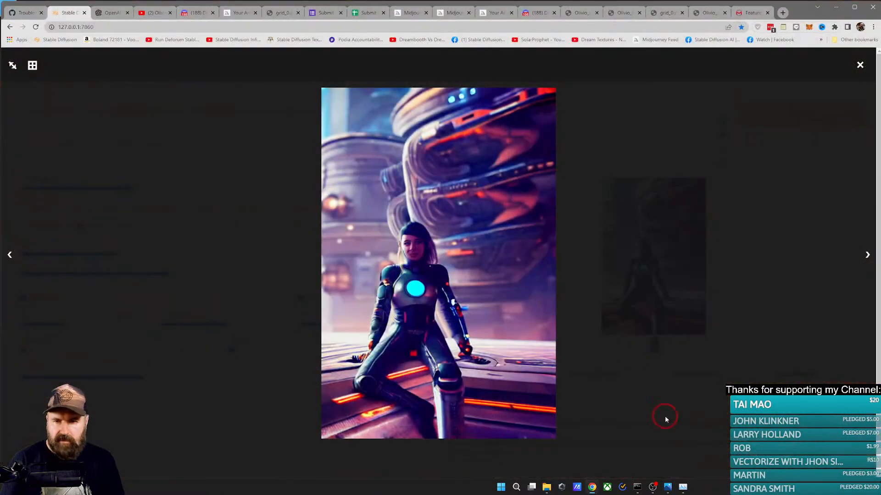
pyautogui.click(321, 260)
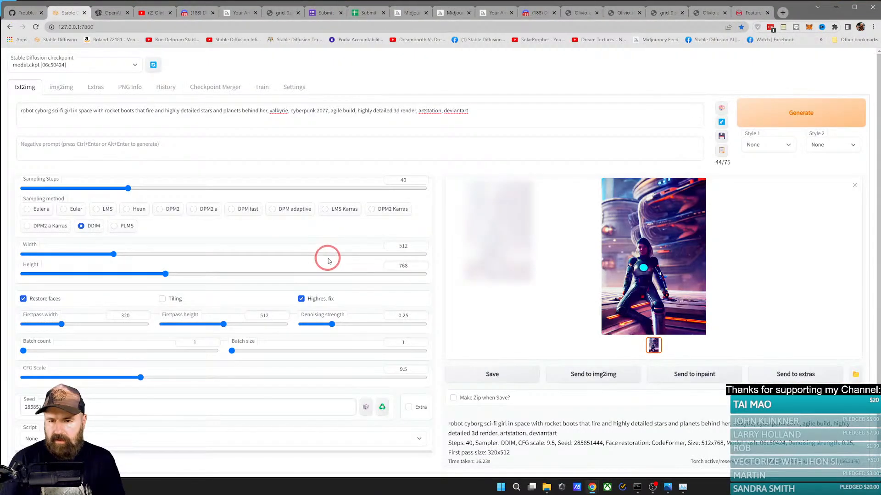
# Step: Send the face-restored image to Extras, set the resize factor to 4 and choose BSRGAN as Upscaler 1
pyautogui.click(801, 379)
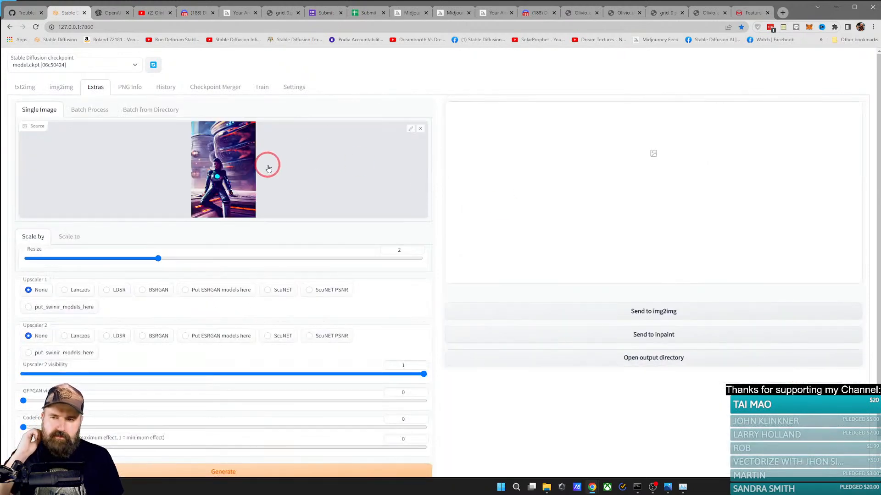
pyautogui.click(97, 92)
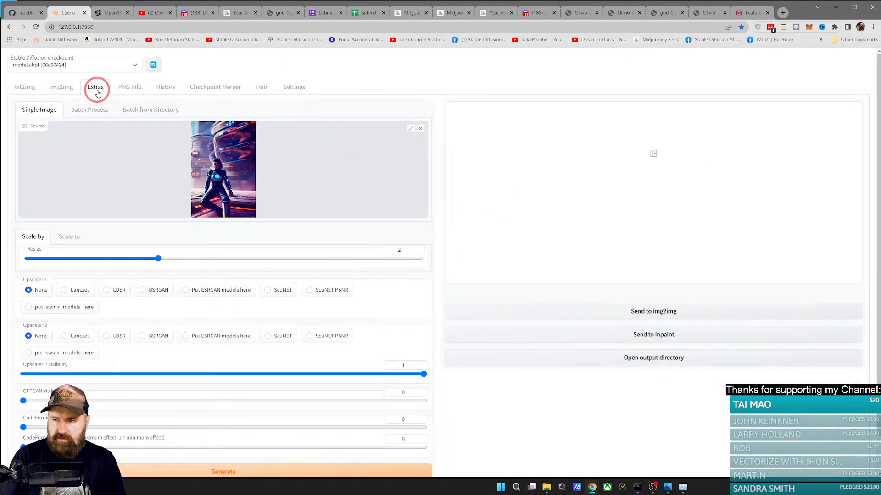
pyautogui.moveTo(158, 259); pyautogui.dragTo(434, 263)
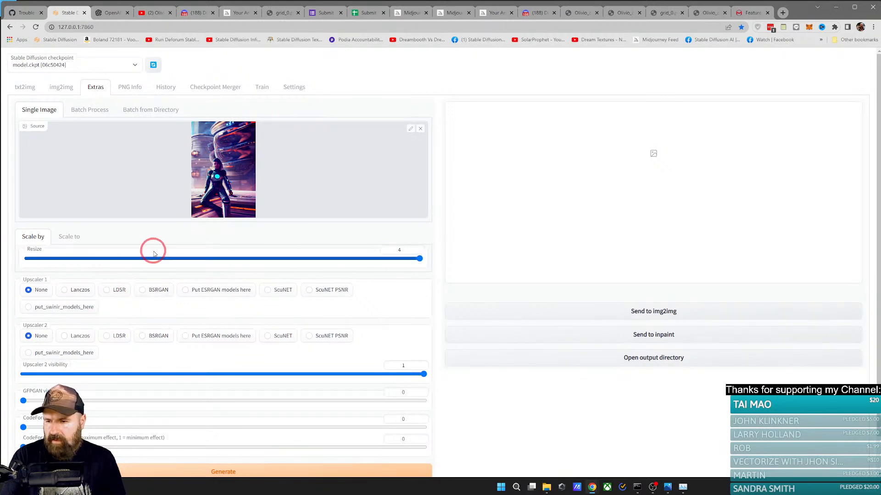
pyautogui.click(156, 294)
# Step: Set GFPGAN visibility and CodeFormer visibility to 1 and the CodeFormer weight to 0.5
pyautogui.scroll(-2, 181, 275)
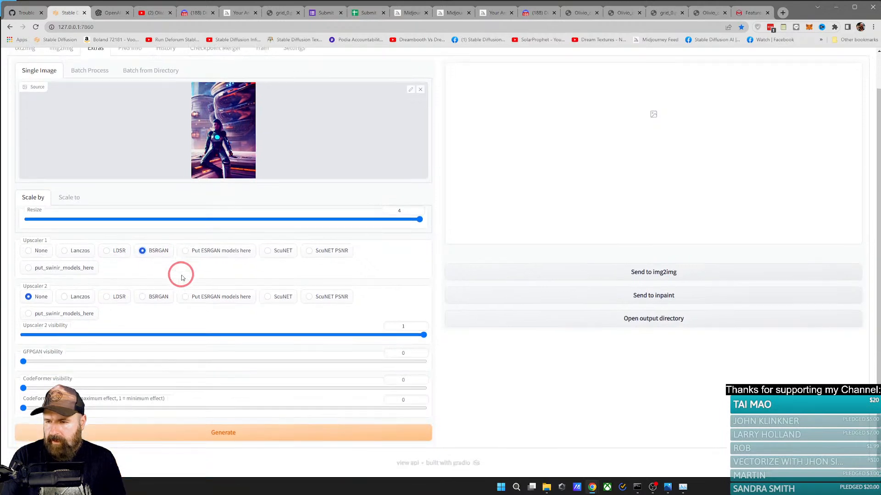
pyautogui.click(24, 362)
pyautogui.moveTo(24, 363); pyautogui.dragTo(448, 356)
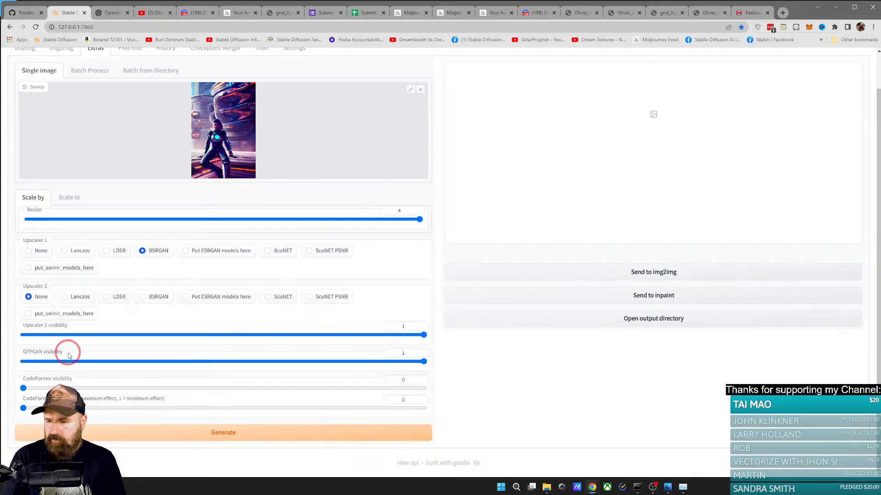
pyautogui.moveTo(23, 388); pyautogui.dragTo(391, 392)
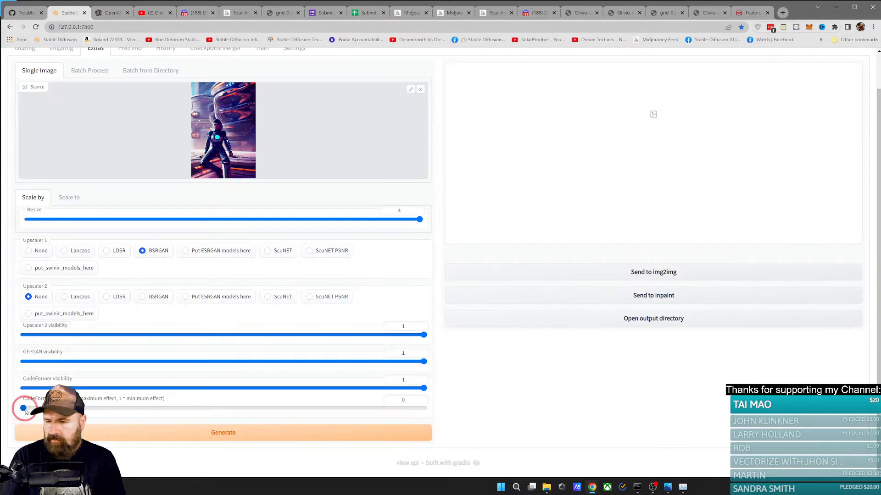
pyautogui.moveTo(24, 409); pyautogui.dragTo(243, 409)
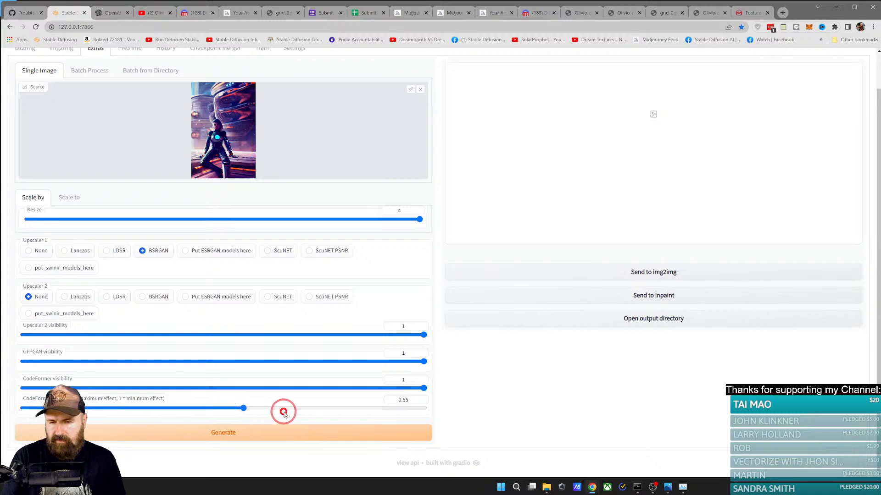
pyautogui.click(411, 400)
pyautogui.press('BackSpace')
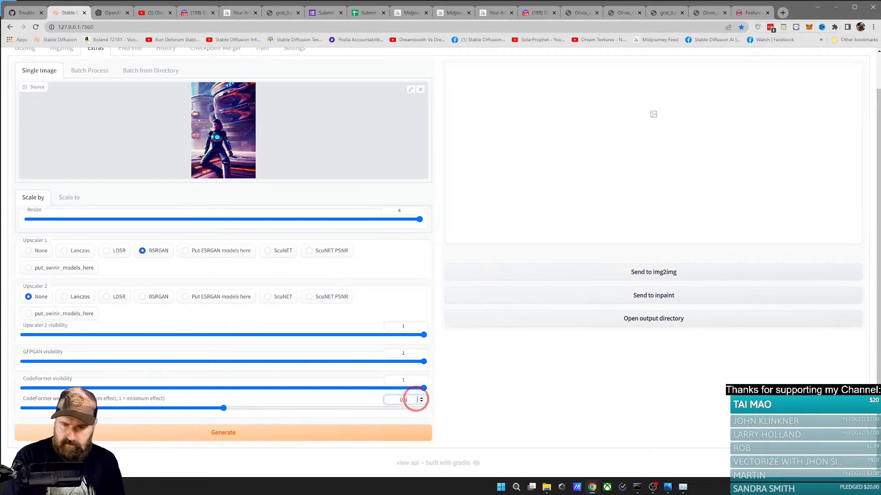